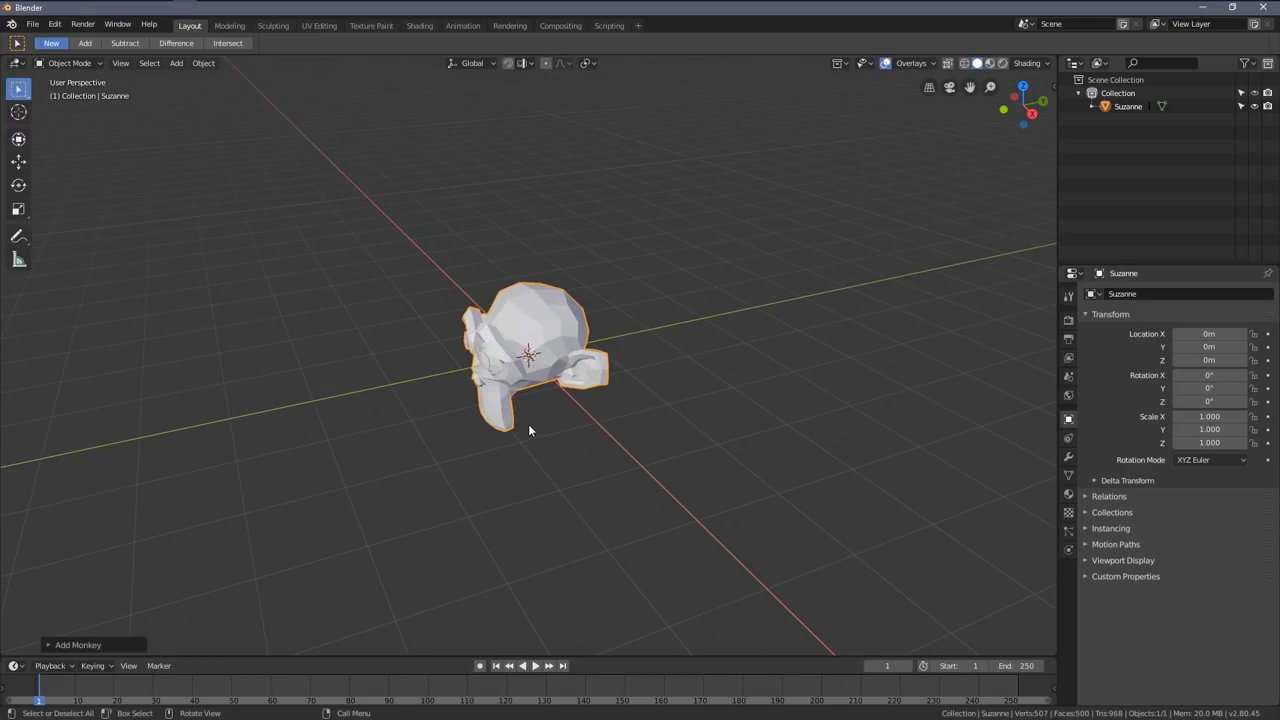
- In the right side view, tilt the monkey head to about -33.3° on X and raise it to about 0.59 m
middle_drag(528, 424, 563, 382)
key(KP_3)
scroll(566, 371, up, 1)
shift+middle_drag(669, 280, 666, 319)
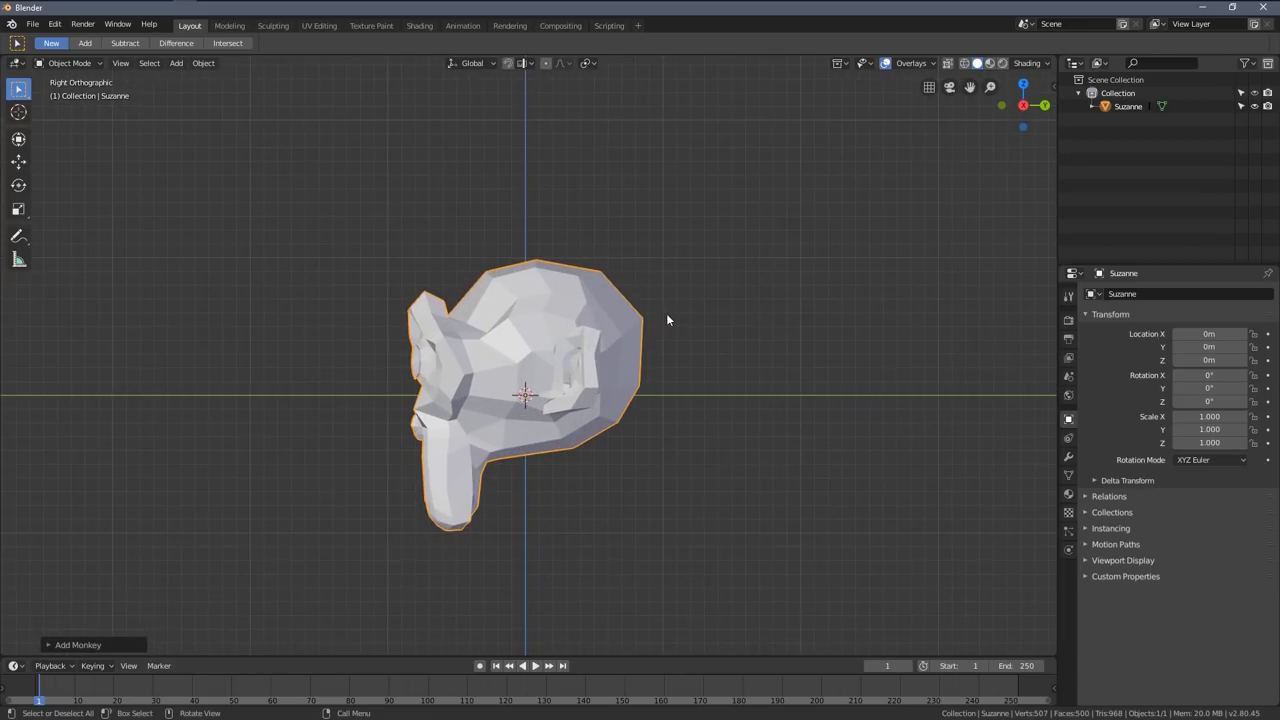
key(r)
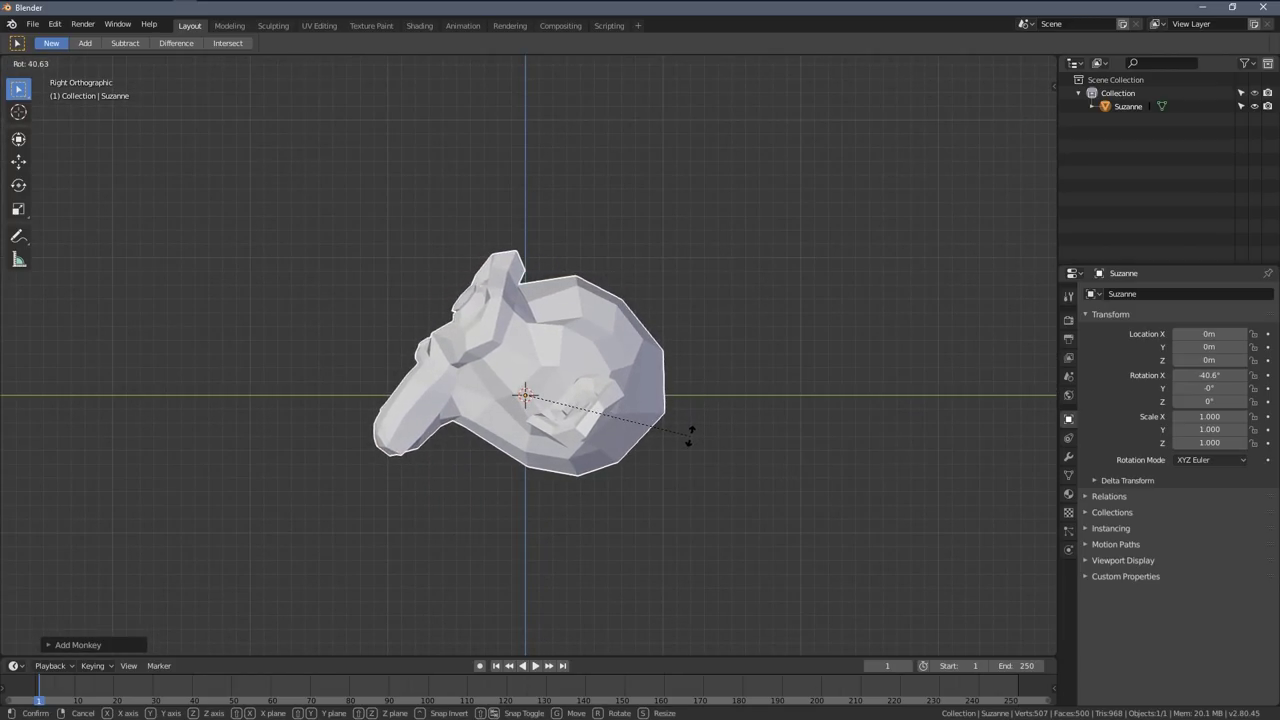
click(691, 433)
key(g)
click(657, 389)
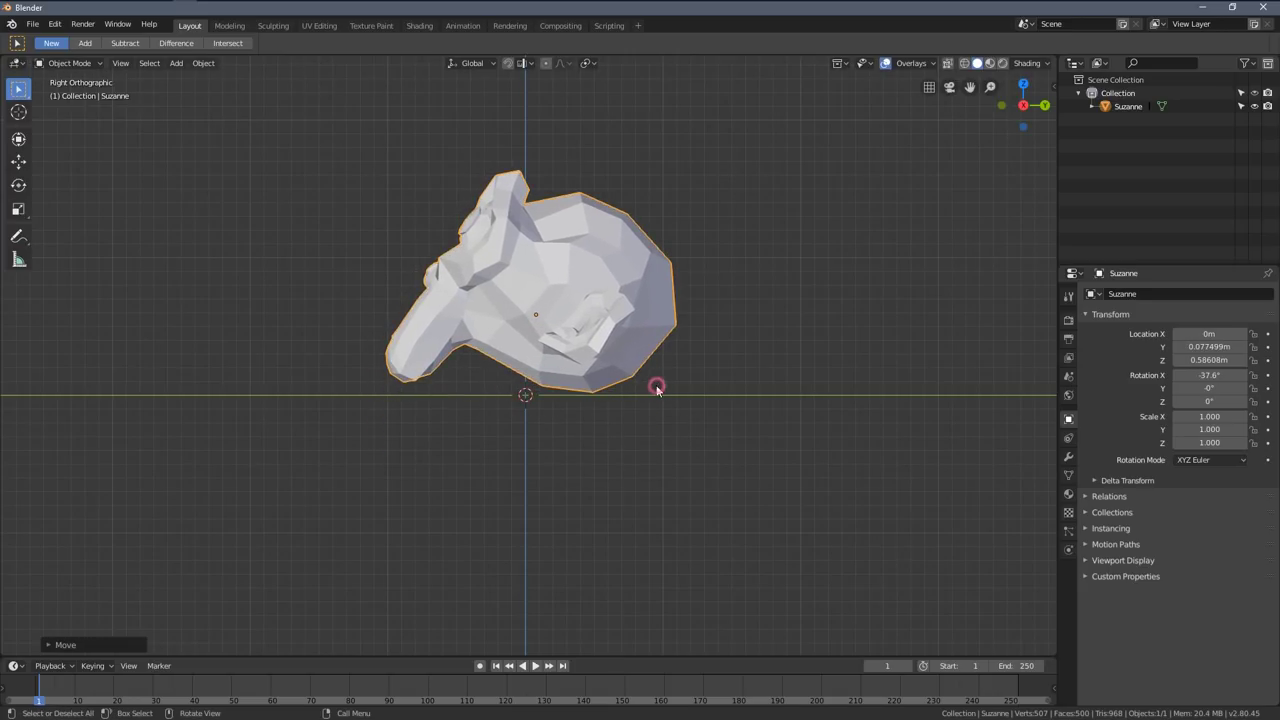
key(r)
click(737, 343)
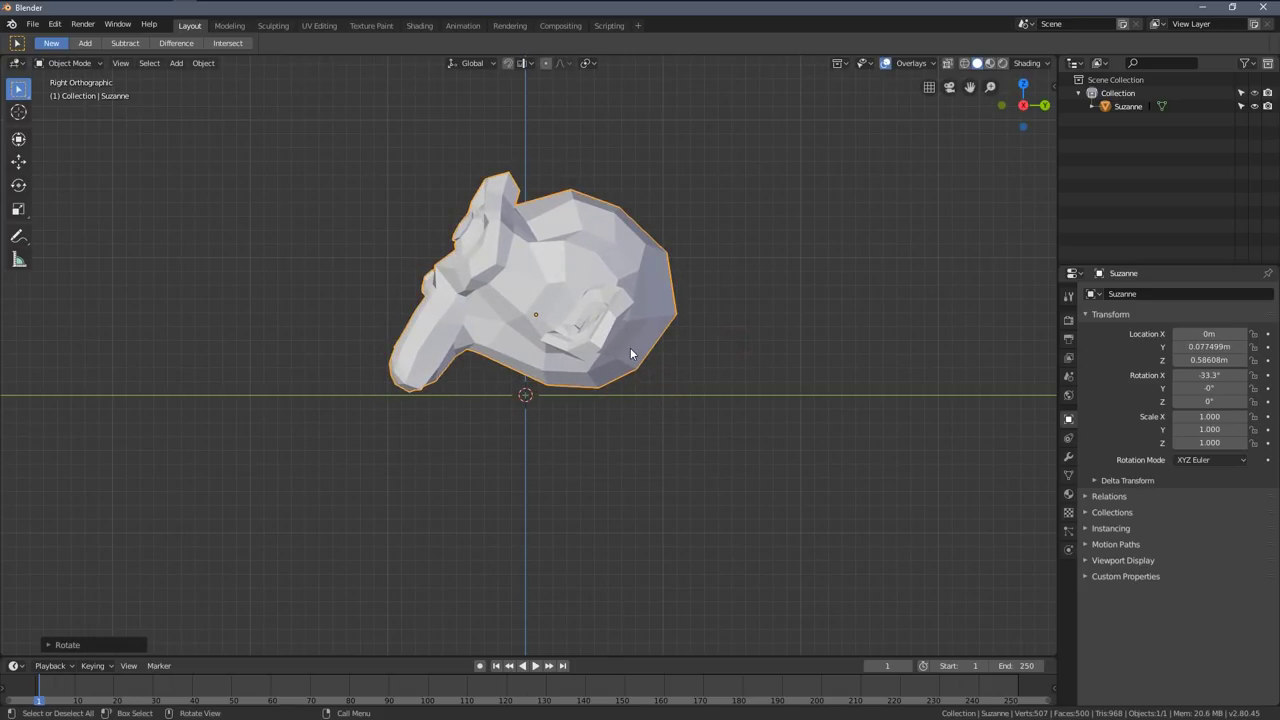
- Add a Subdivision Surface modifier to the monkey head
middle_drag(736, 344, 548, 270)
scroll(695, 365, up, 2)
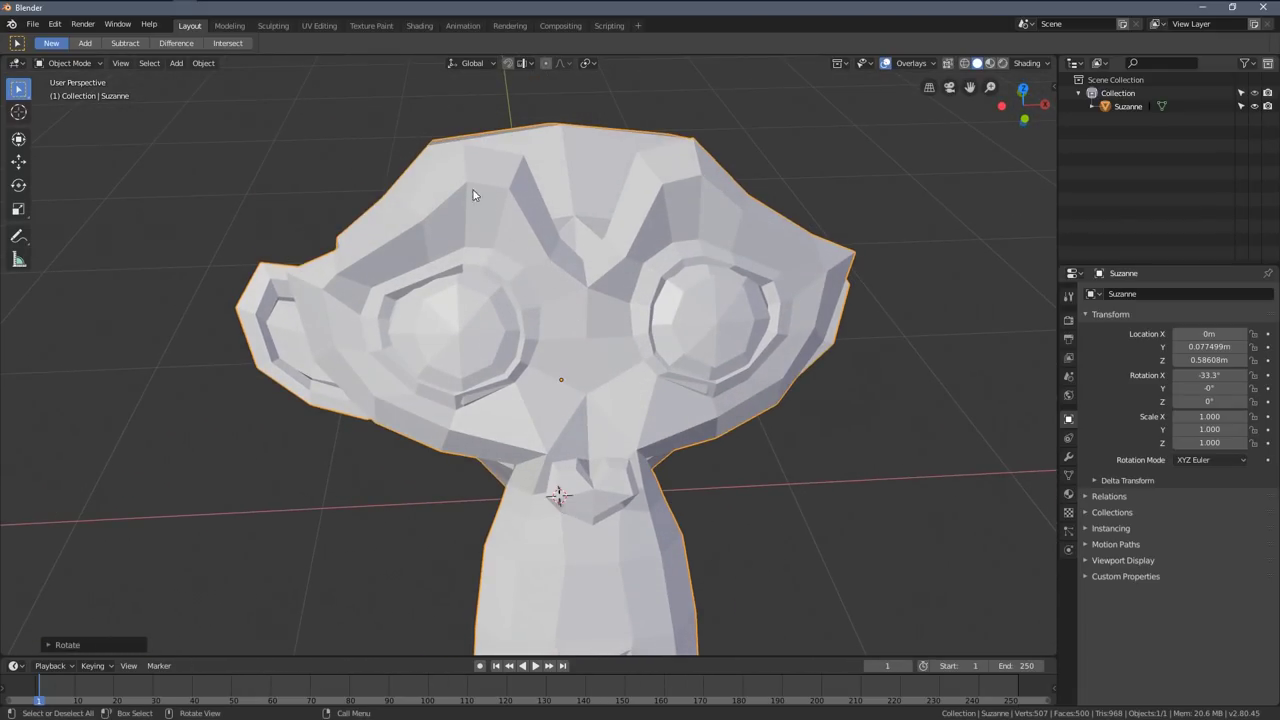
scroll(630, 314, down, 2)
middle_drag(628, 318, 615, 287)
middle_drag(686, 348, 690, 350)
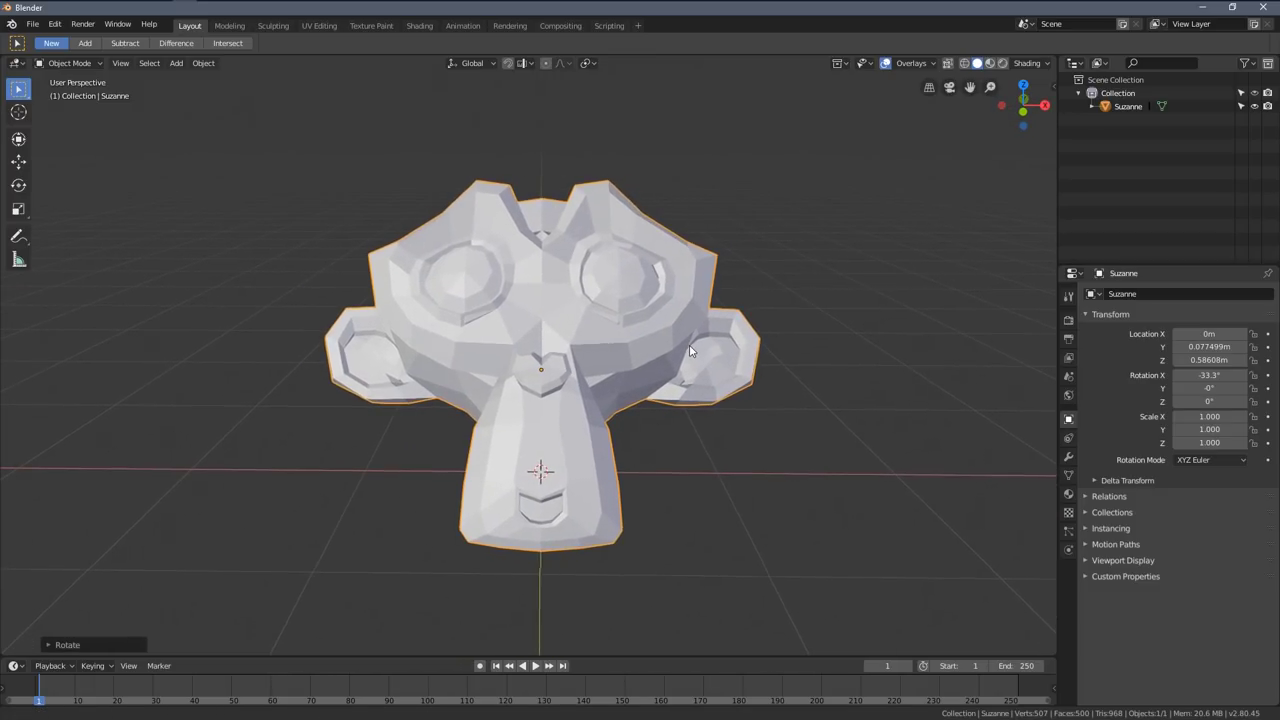
click(1067, 457)
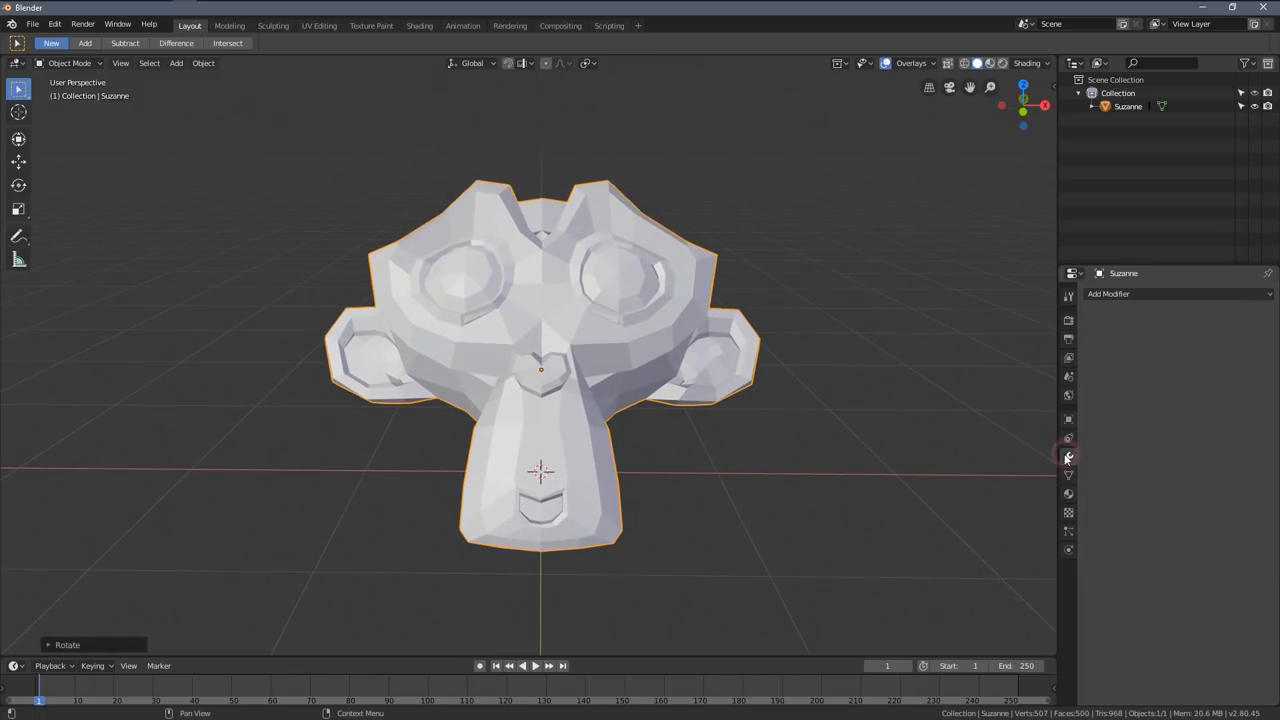
click(1126, 296)
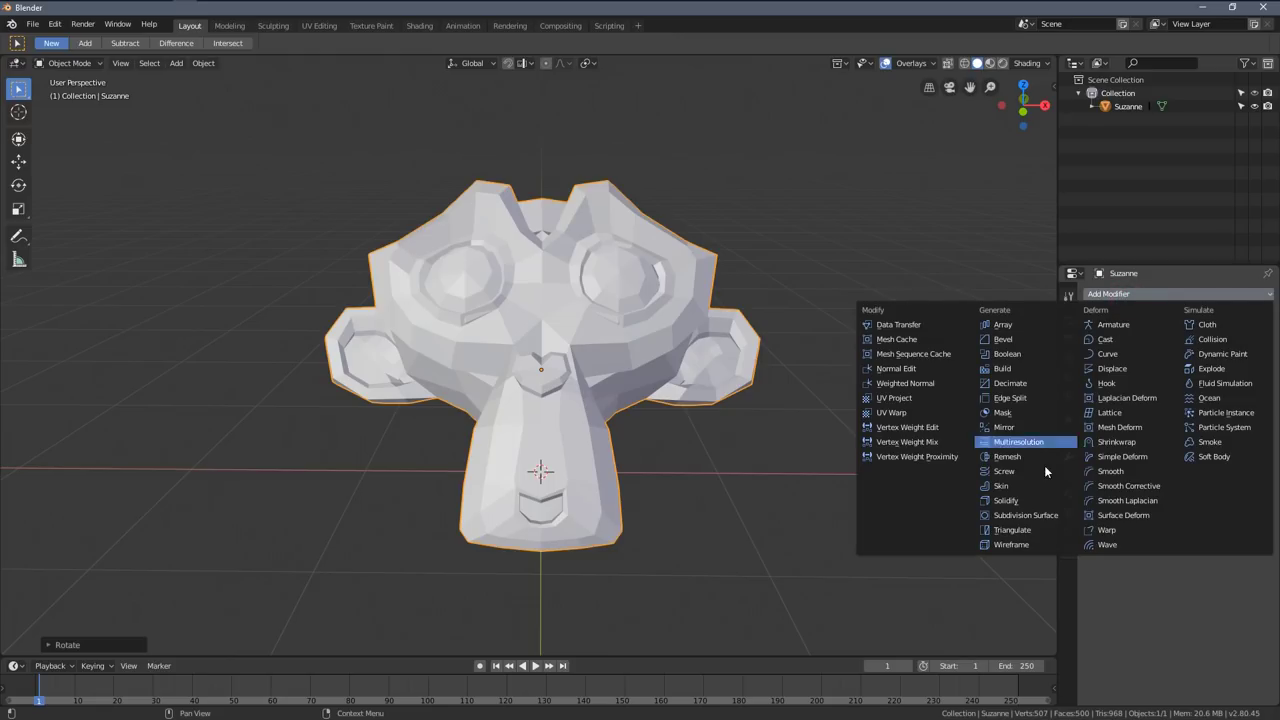
click(1039, 516)
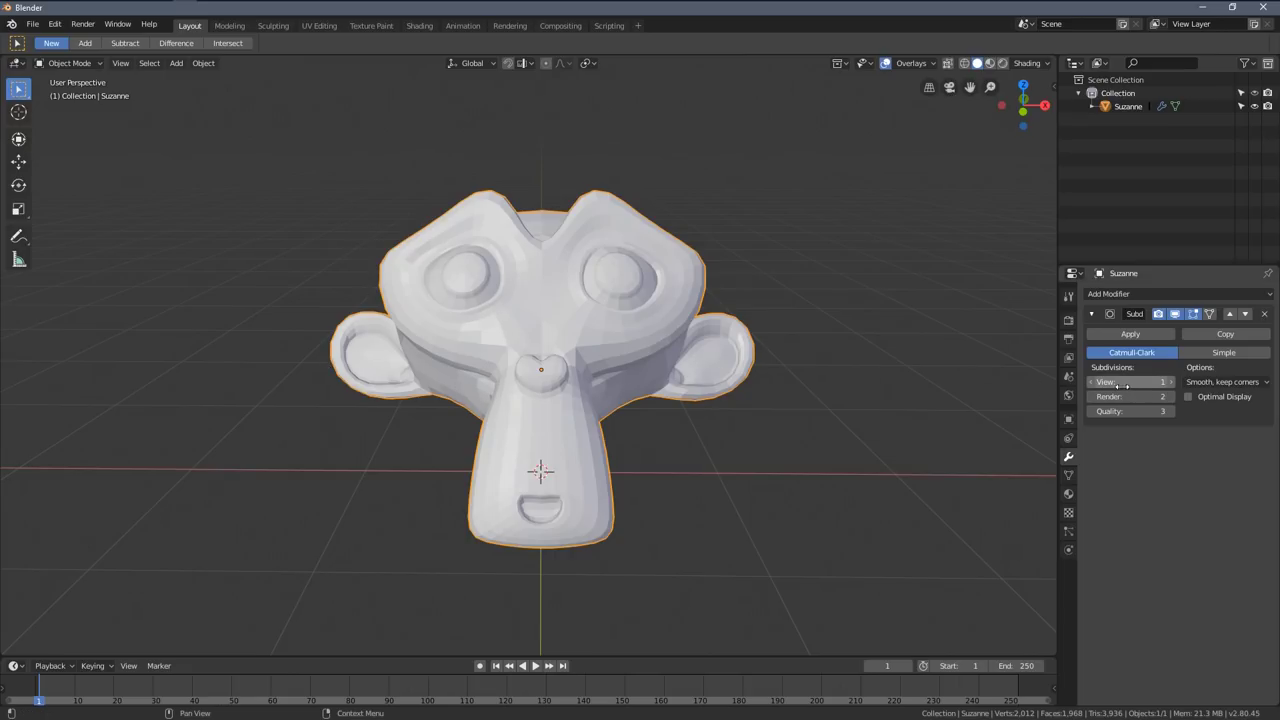
- Raise the modifier's viewport subdivisions to 3 and inspect the face up close
click(1172, 383)
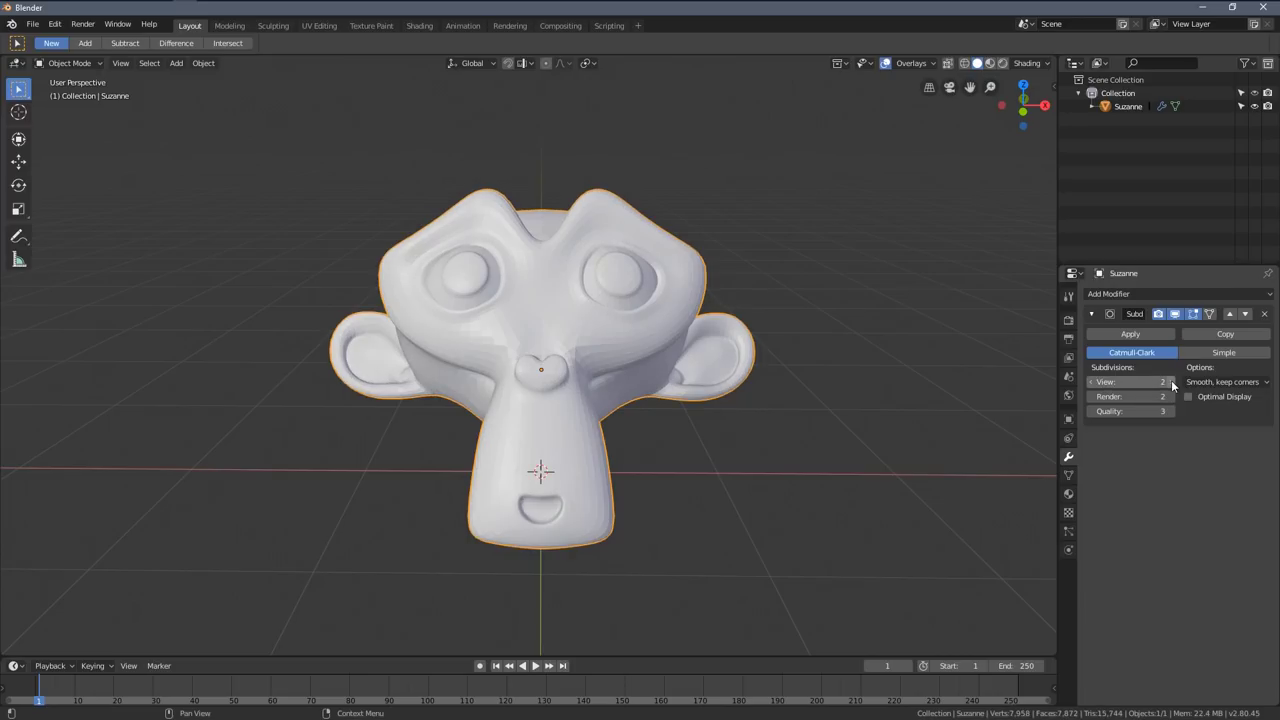
scroll(846, 383, up, 4)
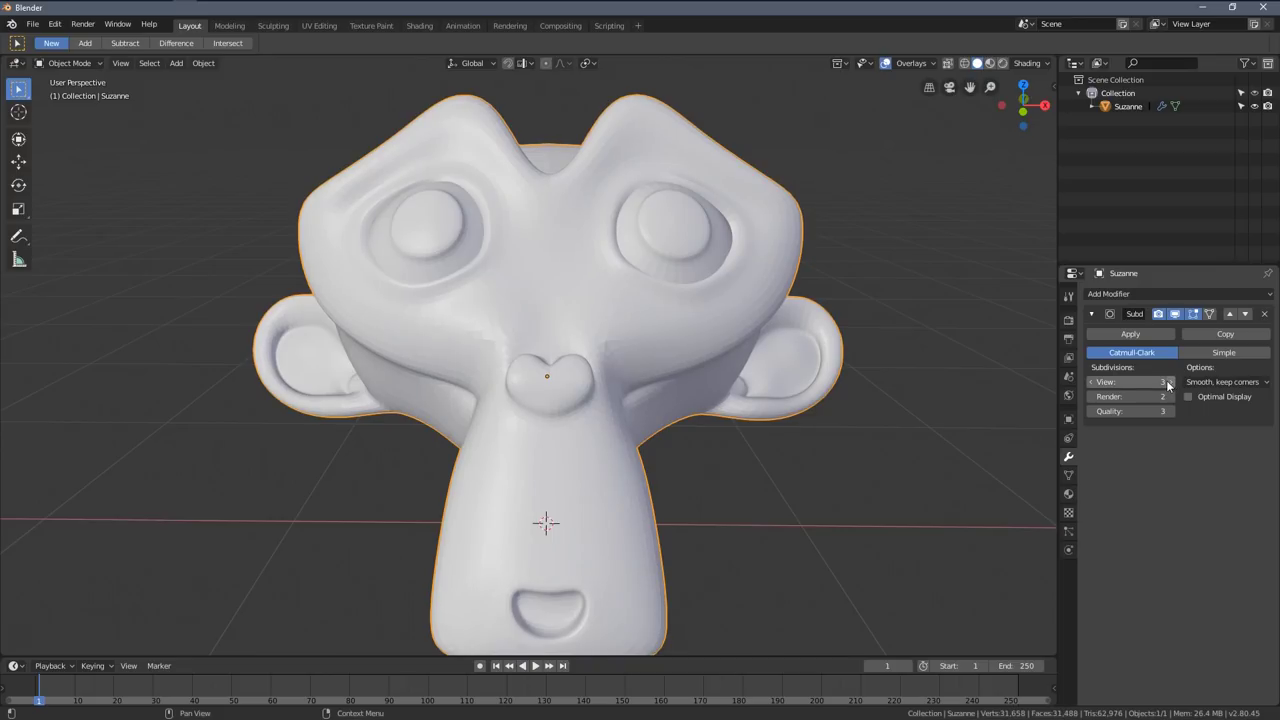
scroll(711, 360, up, 5)
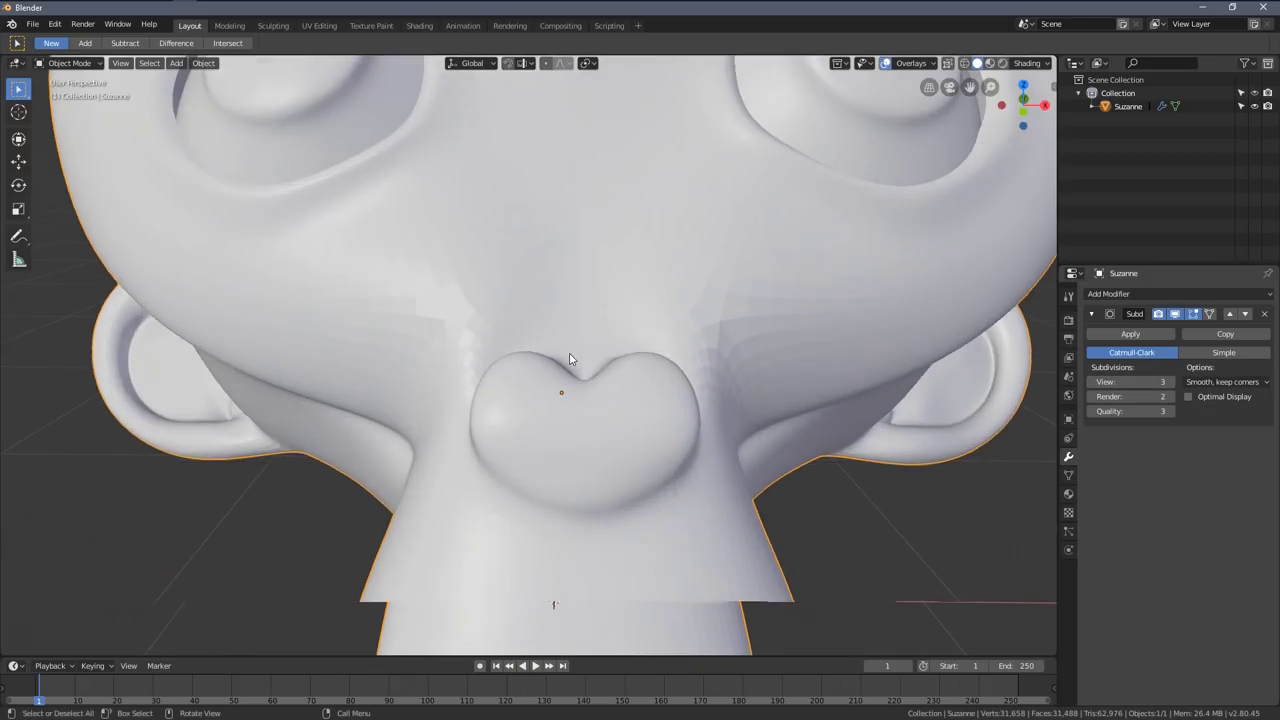
scroll(571, 359, up, 4)
scroll(500, 343, down, 12)
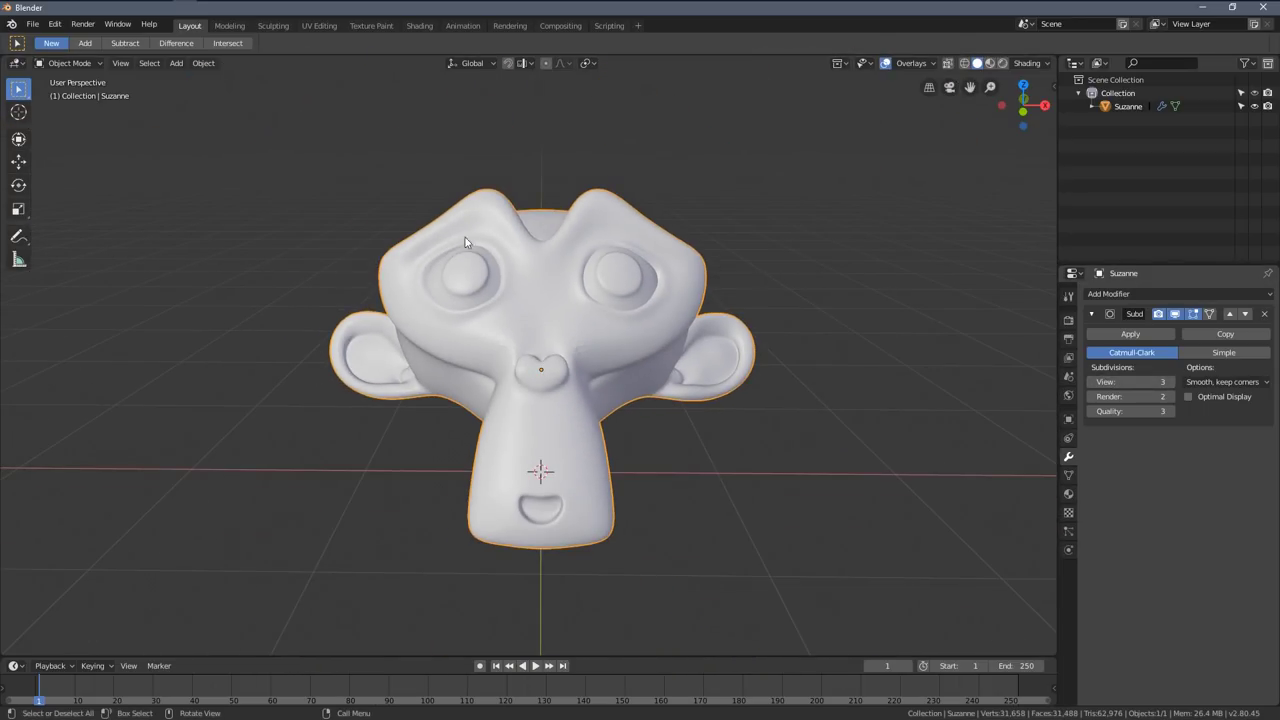
- Apply smooth shading to the monkey head and set the viewport subdivisions to 2
scroll(678, 287, up, 3)
right_click(713, 398)
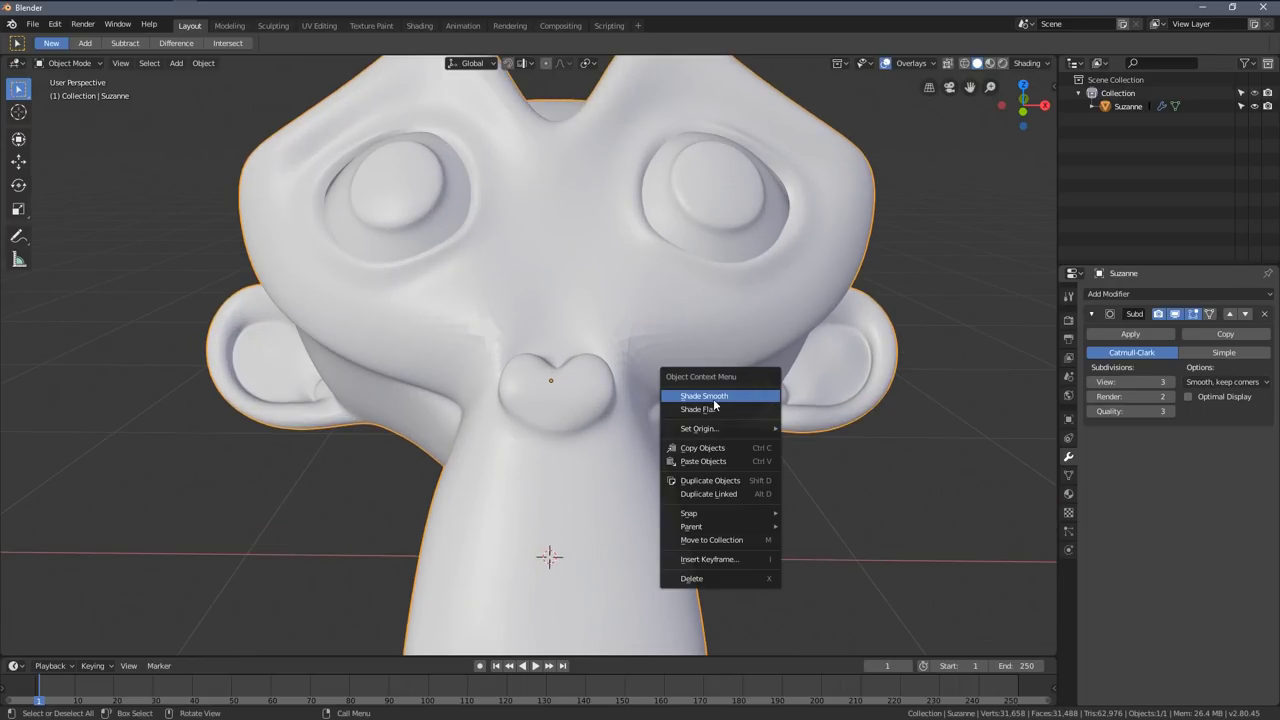
click(726, 397)
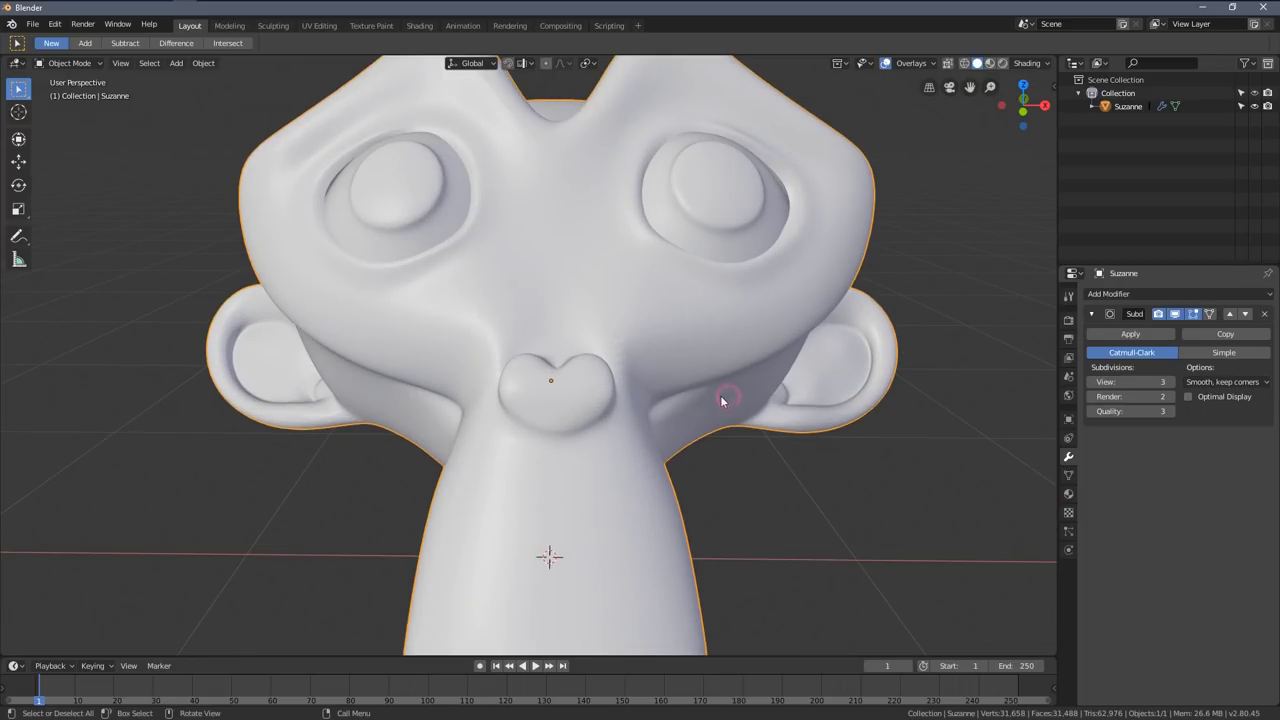
scroll(652, 358, down, 3)
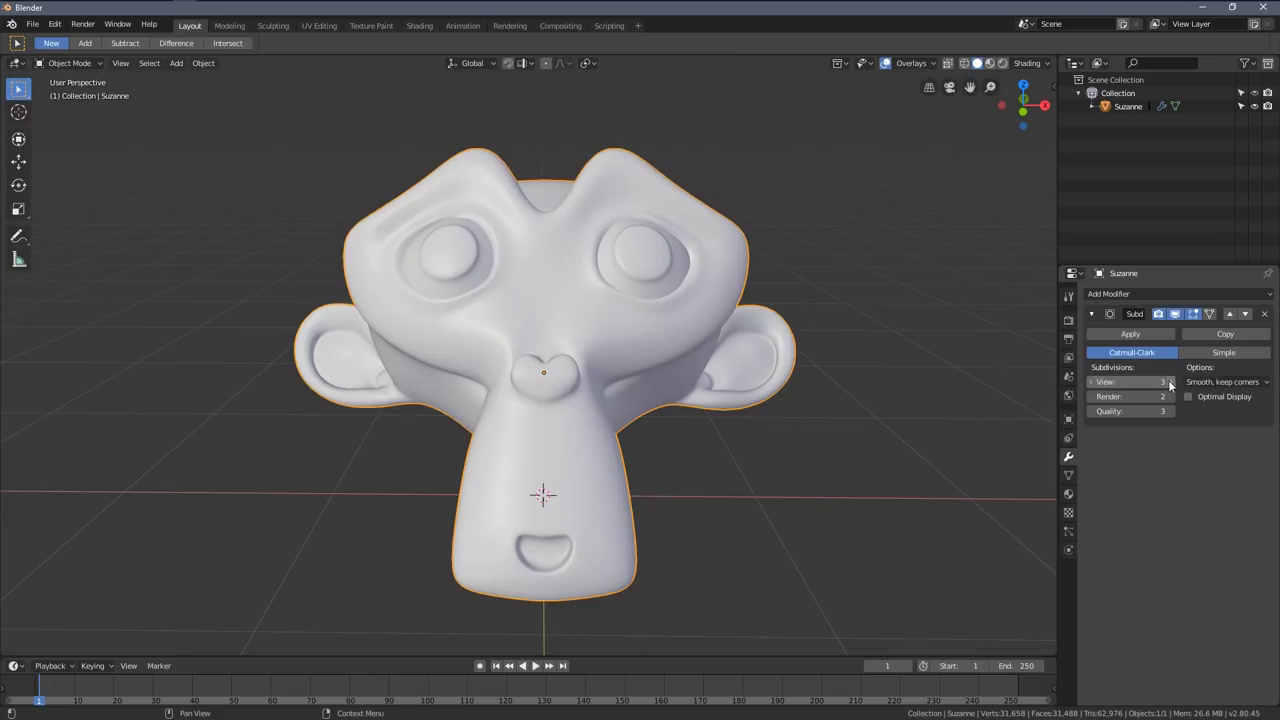
click(1091, 381)
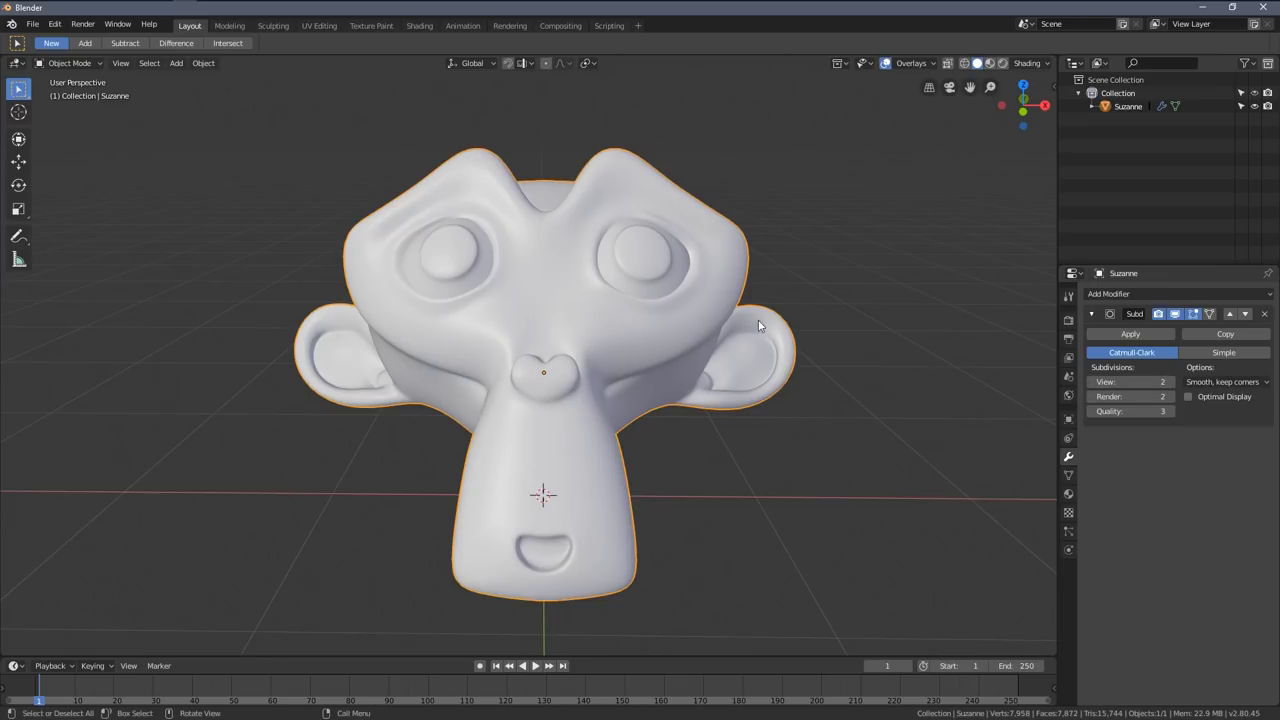
- Examine the smoothed head from the front, top and side
middle_drag(775, 308, 707, 283)
key(KP_1)
key(KP_7)
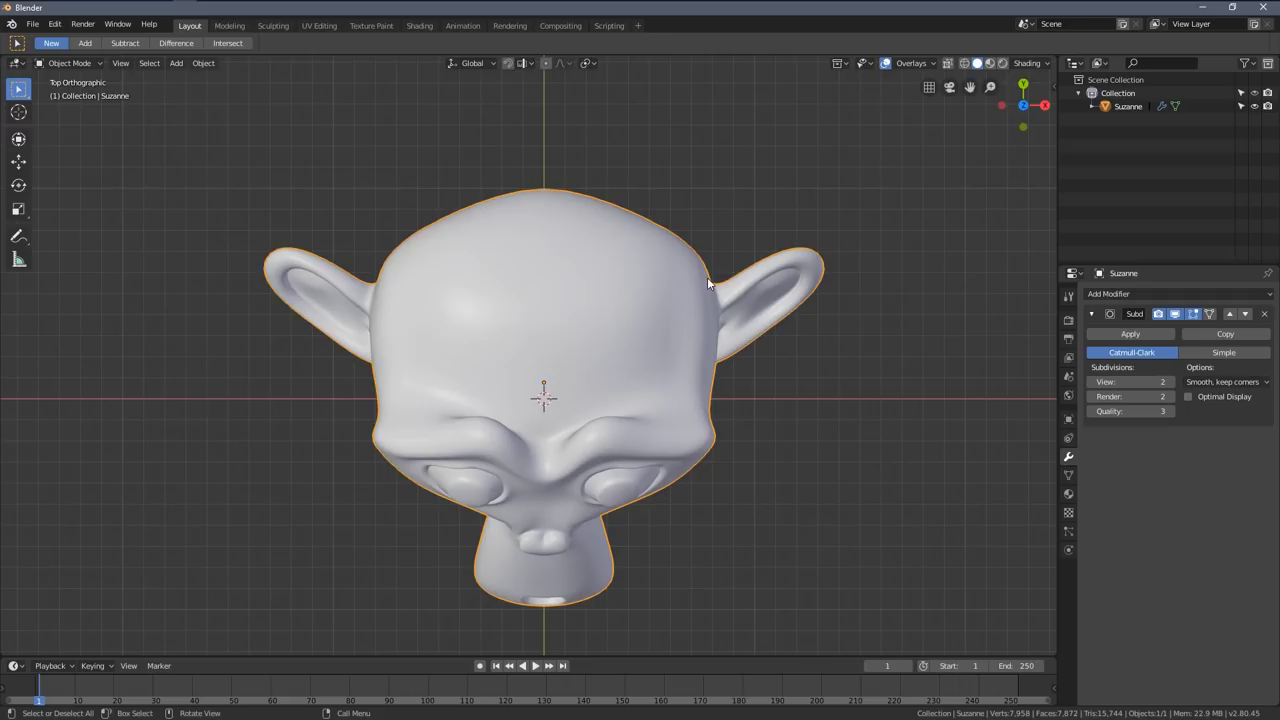
key(KP_1)
ctrl+middle_drag(717, 360, 746, 391)
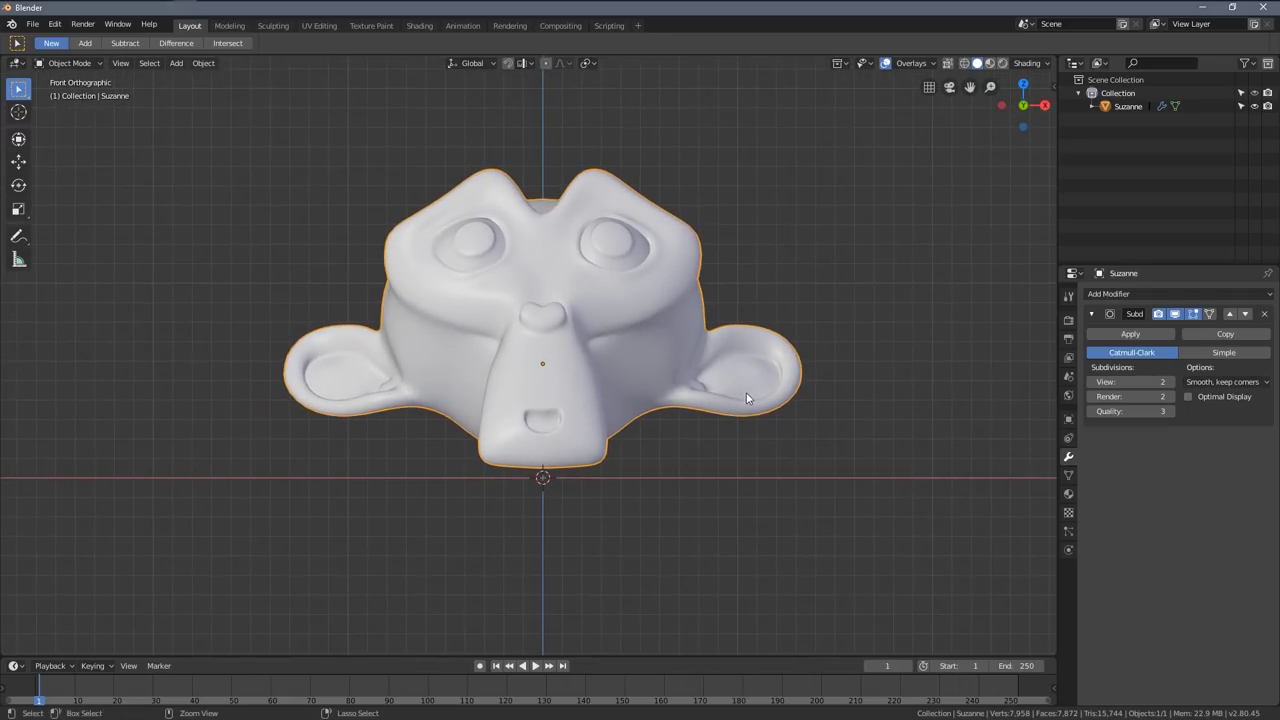
click(1165, 521)
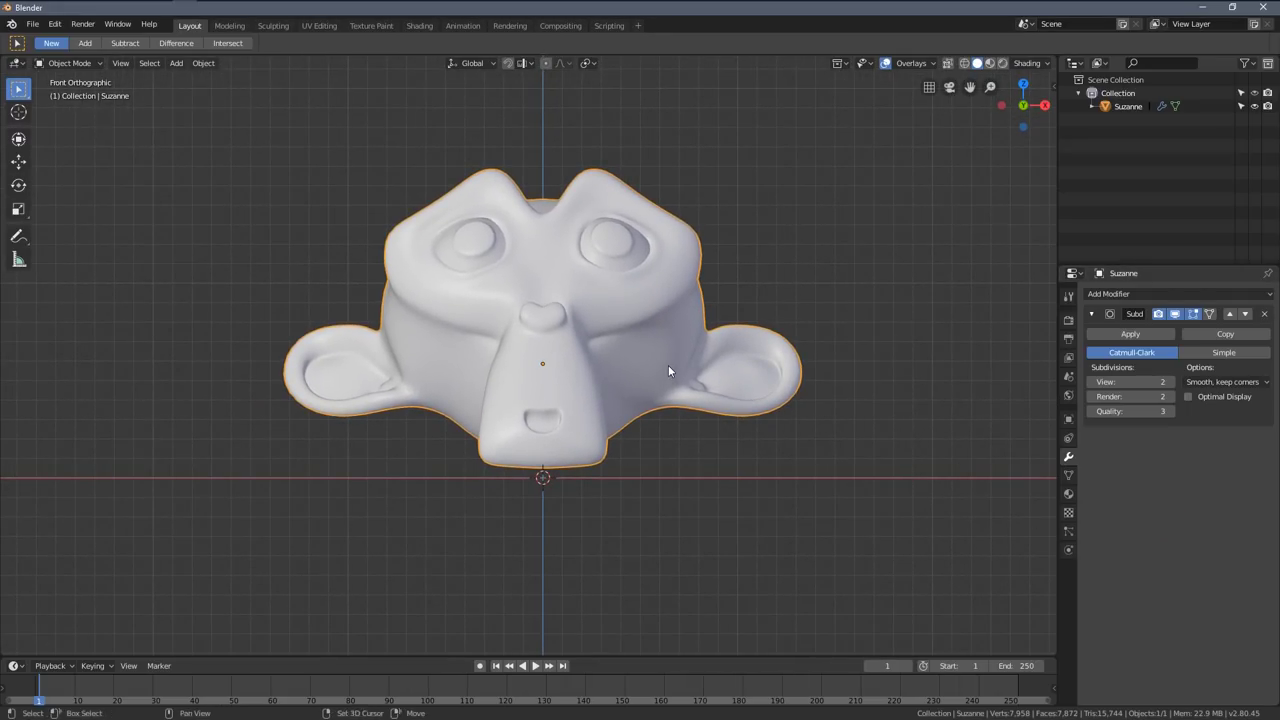
middle_drag(668, 365, 578, 395)
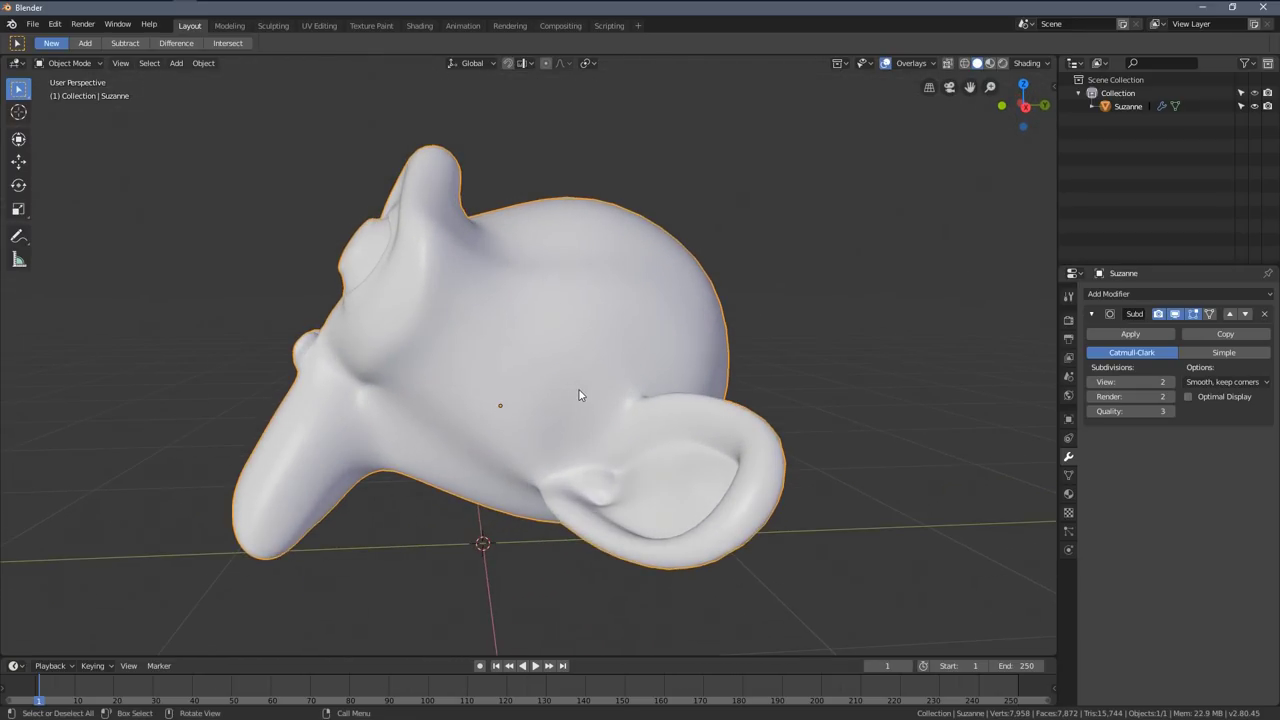
mouse_move(605, 331)
middle_down()
mouse_move(633, 363)
mouse_move(551, 386)
mouse_move(560, 372)
mouse_move(471, 329)
mouse_move(614, 364)
middle_up()
scroll(550, 386, up, 3)
scroll(471, 329, down, 4)
- Enter Edit Mode, select the whole mesh, and compare the original cage with the subdivided surface in wireframe and solid shading
key(Tab)
key(z)
click(520, 360)
mouse_move(505, 354)
middle_down()
mouse_move(553, 360)
mouse_move(506, 343)
mouse_move(534, 323)
mouse_move(491, 297)
middle_up()
key(alt+a)
key(a)
key(z)
click(586, 300)
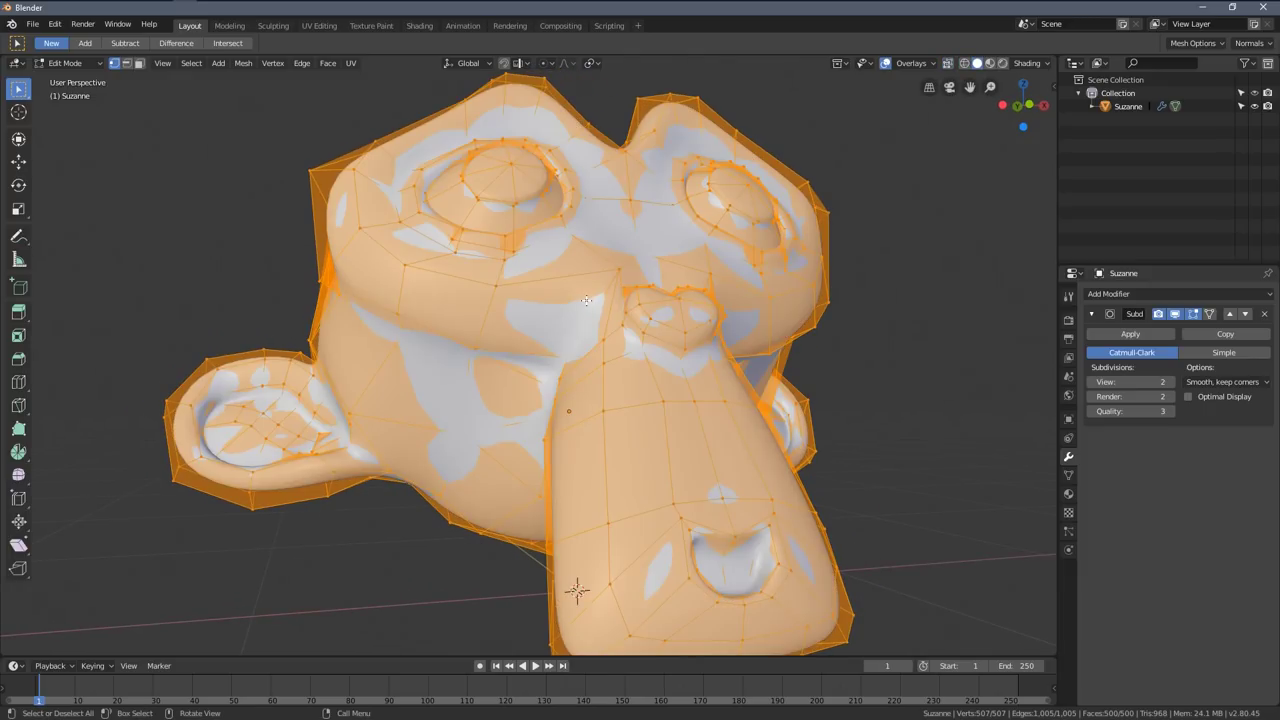
middle_drag(586, 300, 557, 334)
middle_drag(518, 161, 605, 287)
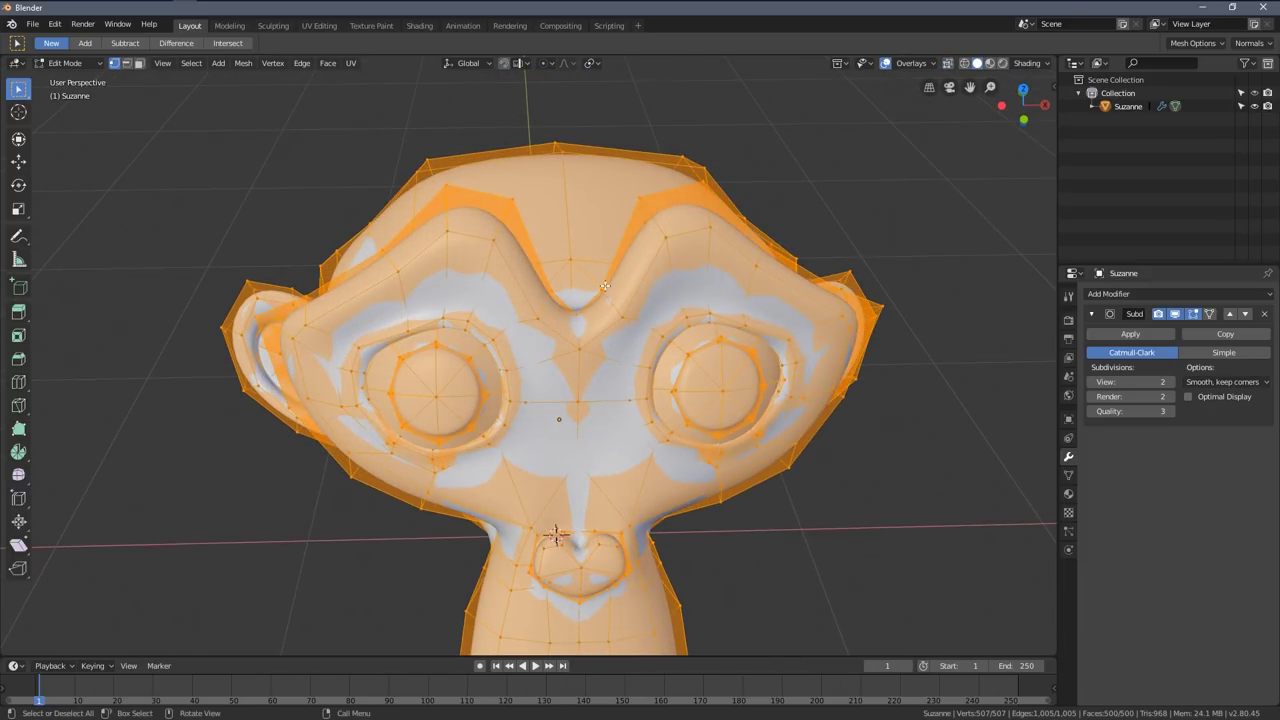
- Turn off the Subdivision modifier's display in Edit Mode and deselect all the geometry
click(1197, 316)
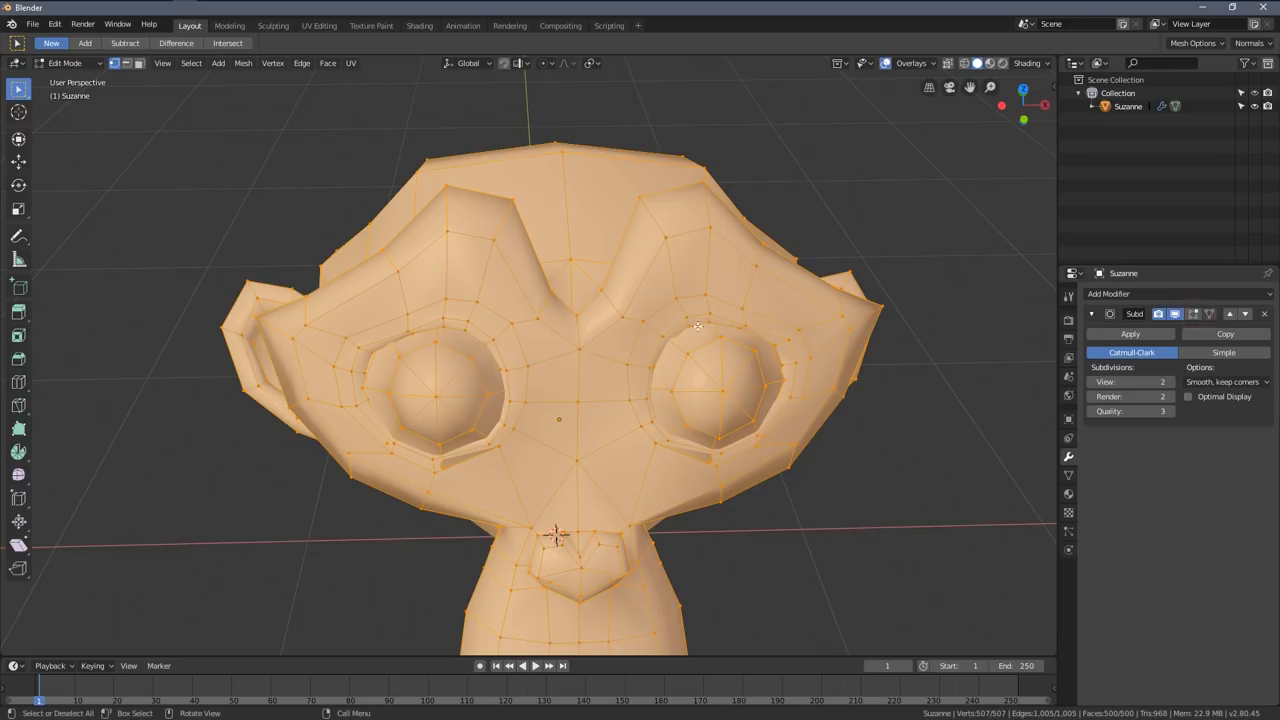
middle_drag(610, 370, 800, 300)
key(alt+a)
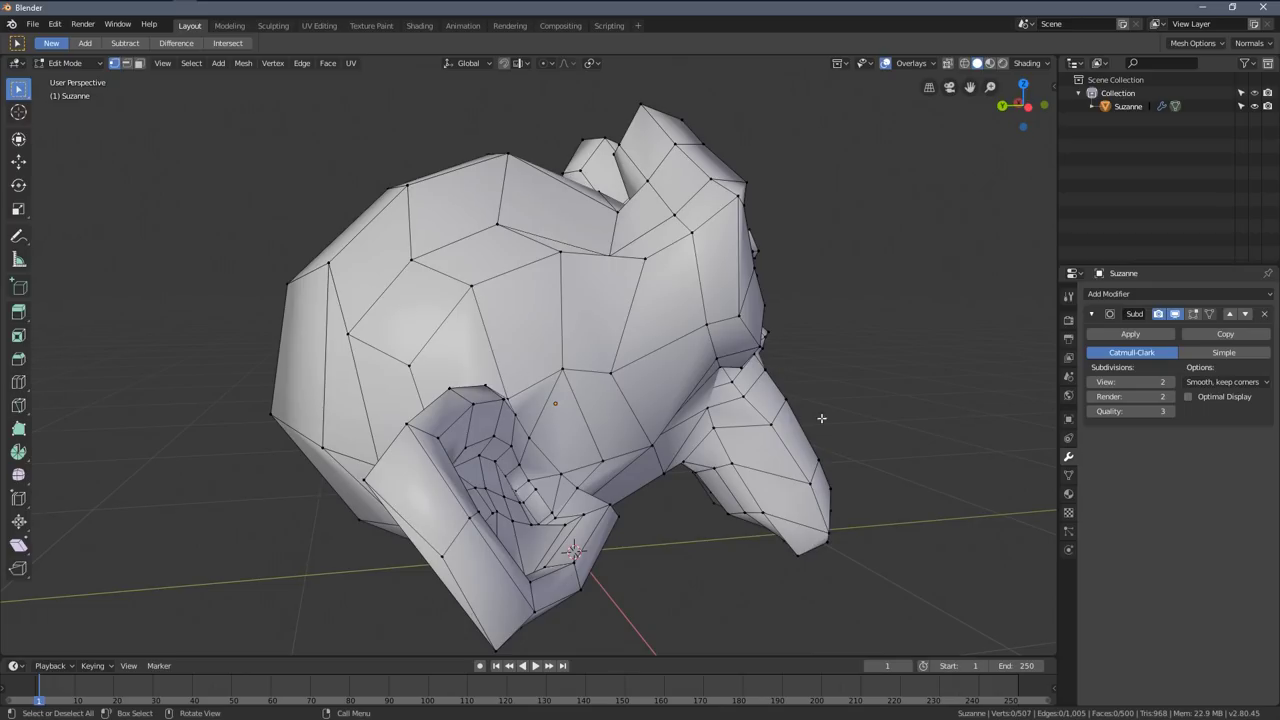
- Compare the low-poly cage with the smoothed shape by toggling the modifier's Edit Mode display, leaving it off
click(1196, 314)
click(1196, 314)
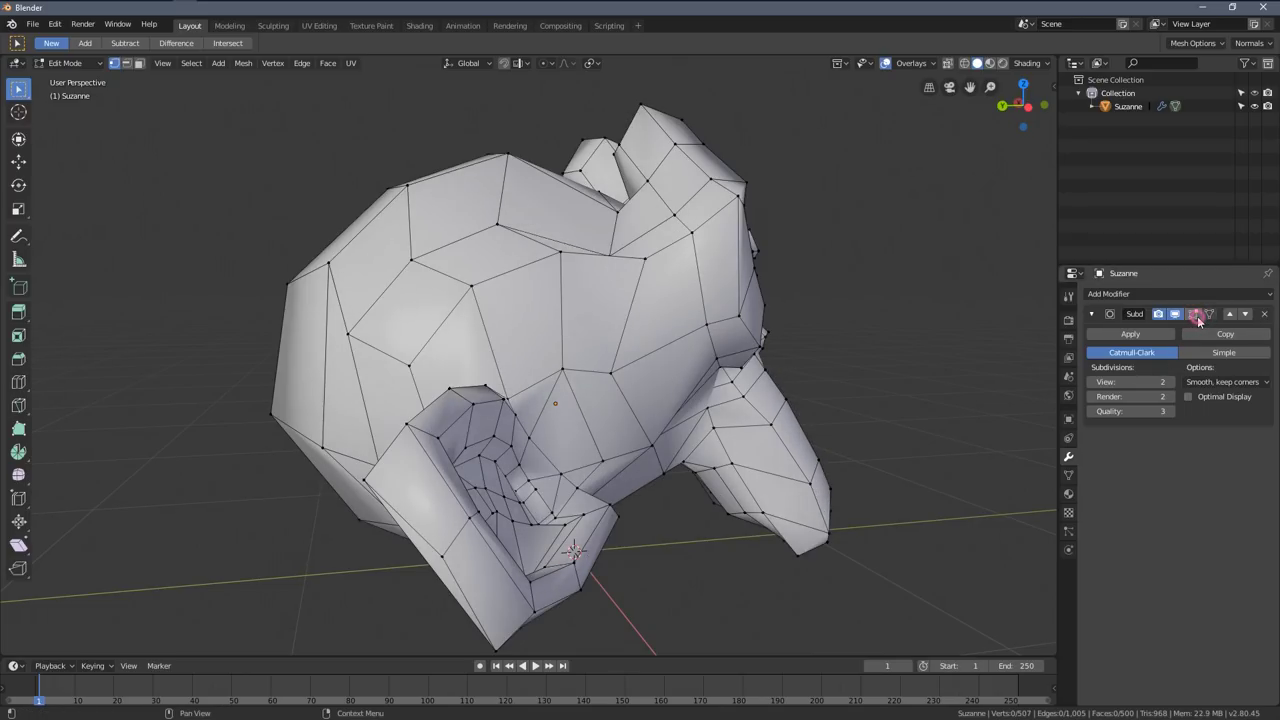
click(1196, 314)
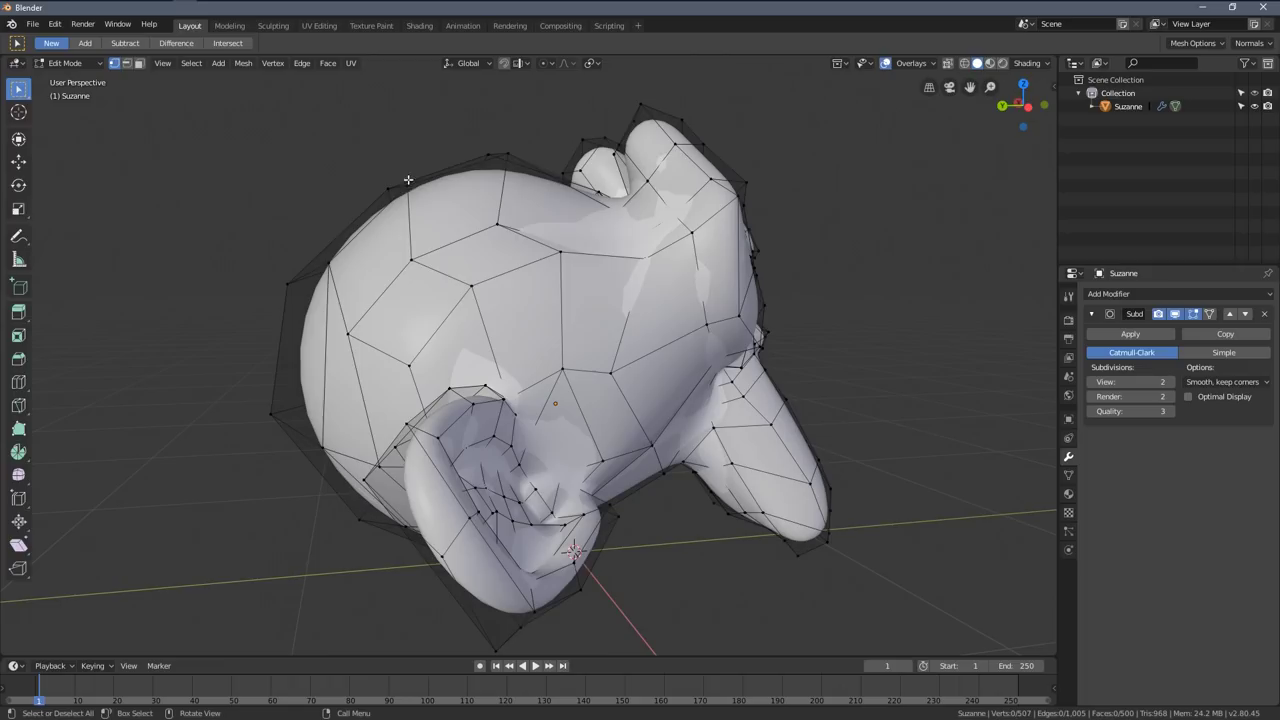
click(1196, 314)
middle_drag(600, 380, 536, 375)
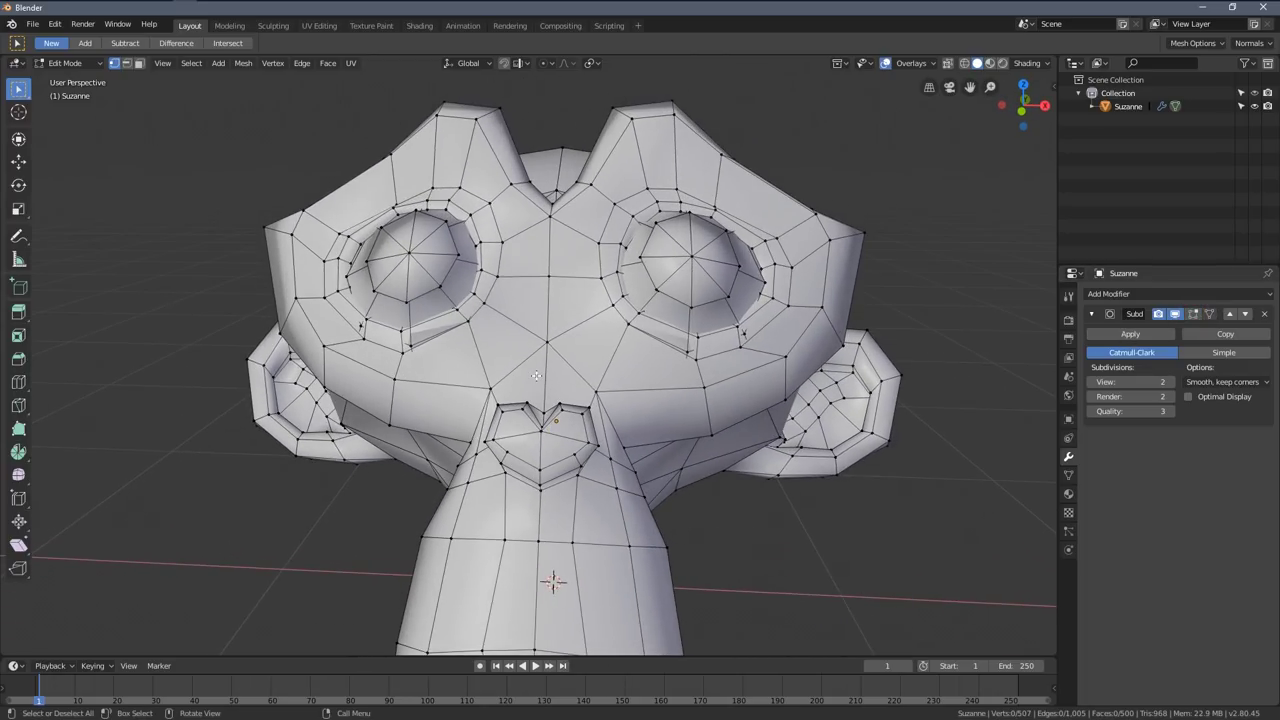
- Return to Object Mode and view the smoothed head from the front
key(Tab)
scroll(620, 414, up, 1)
scroll(622, 405, down, 3)
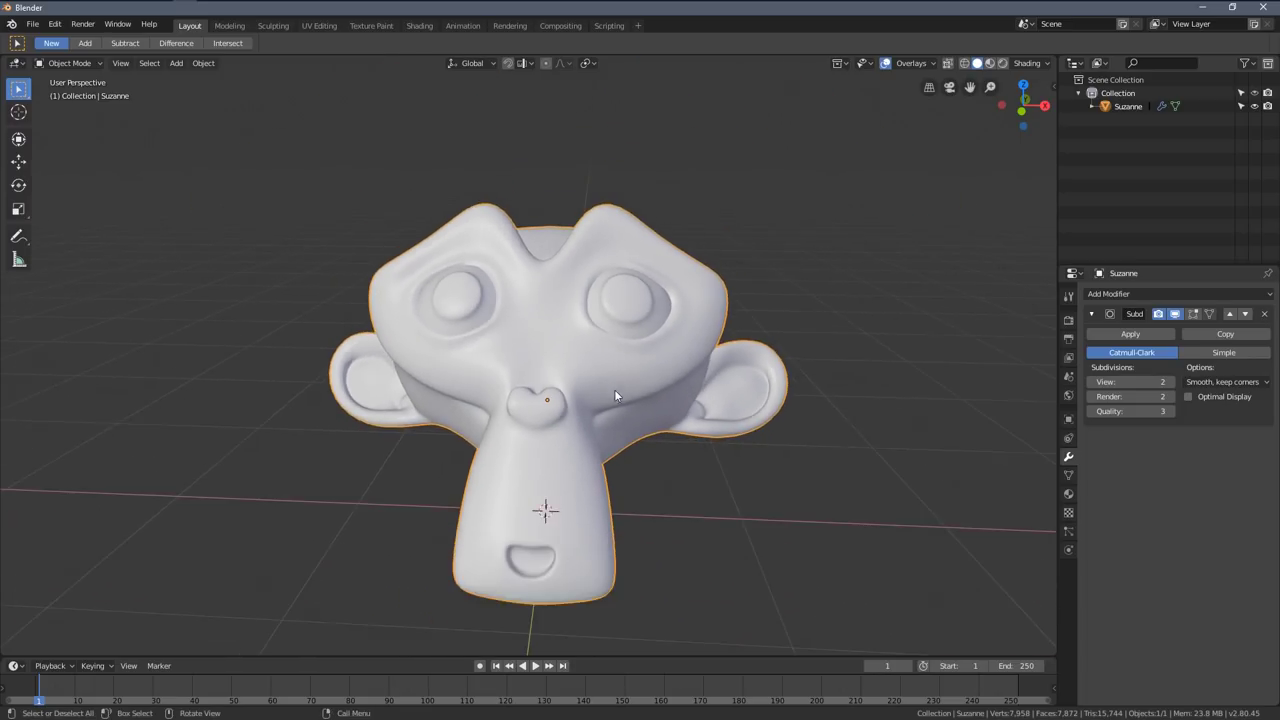
middle_drag(550, 317, 562, 371)
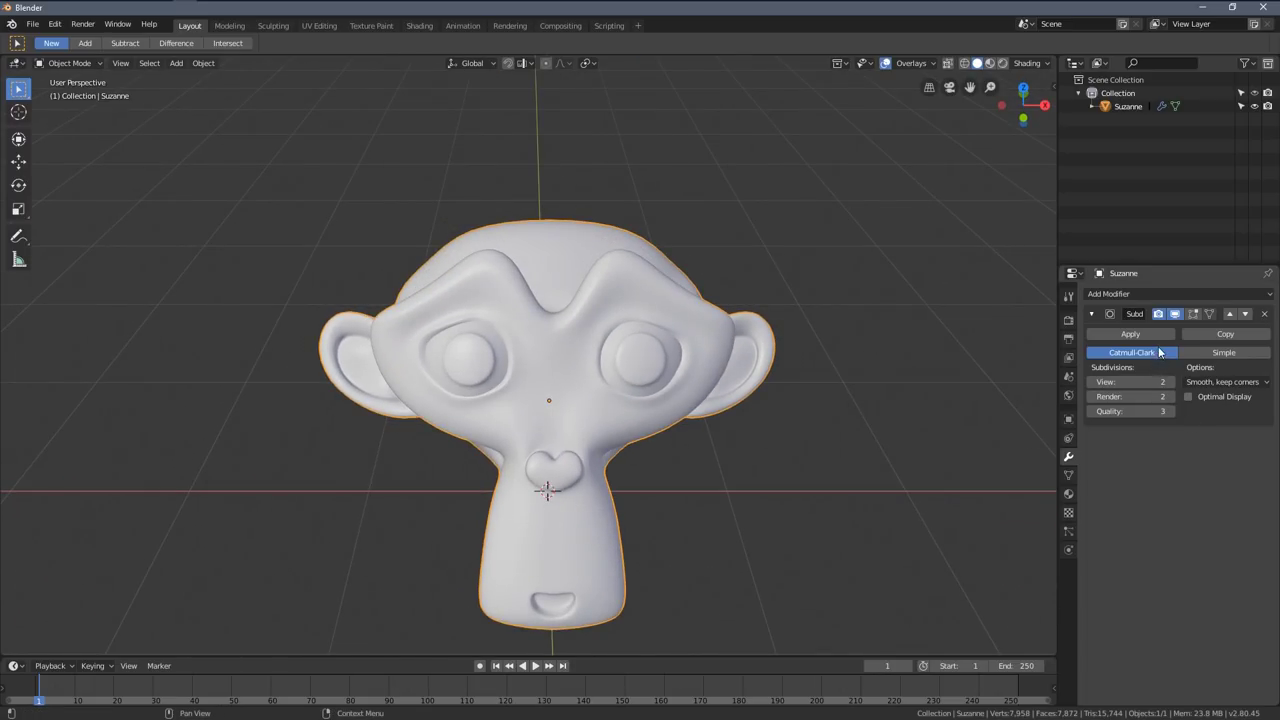
middle_drag(950, 325, 743, 342)
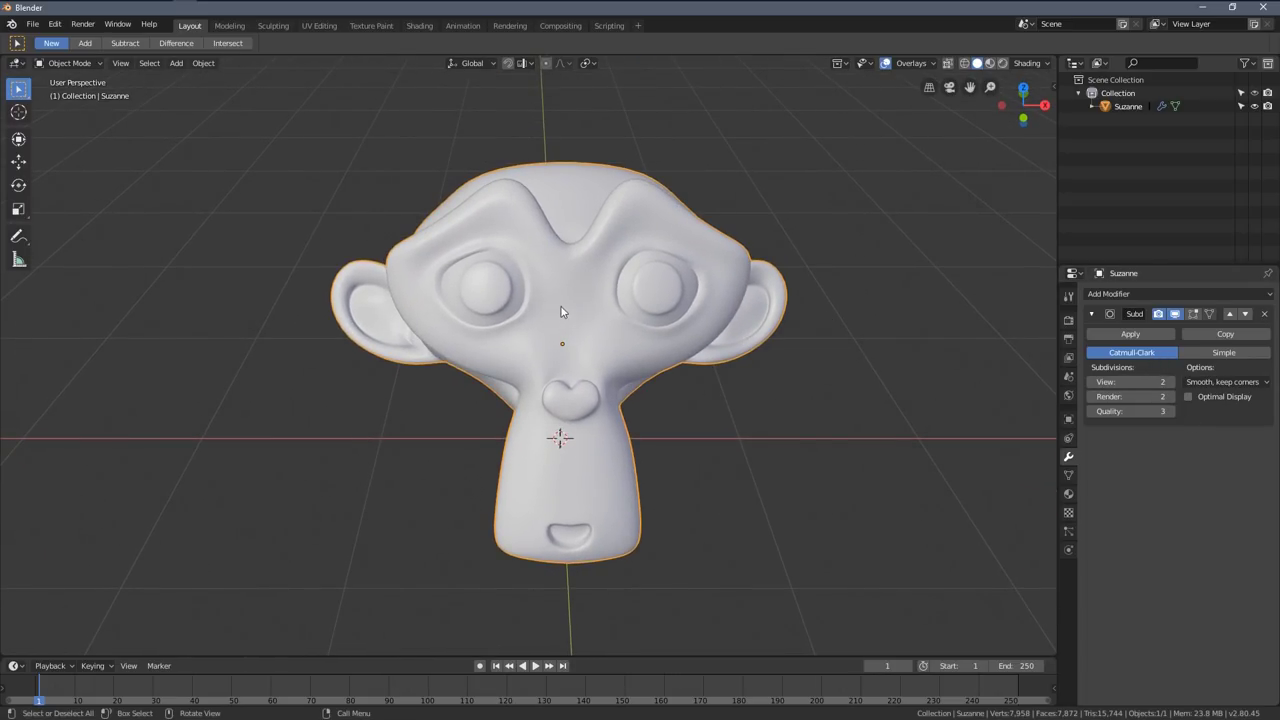
- Switch the viewport to wireframe shading and examine the subdivided mesh density around the head
mouse_move(561, 312)
middle_down()
mouse_move(647, 287)
mouse_move(660, 332)
middle_up()
key(z)
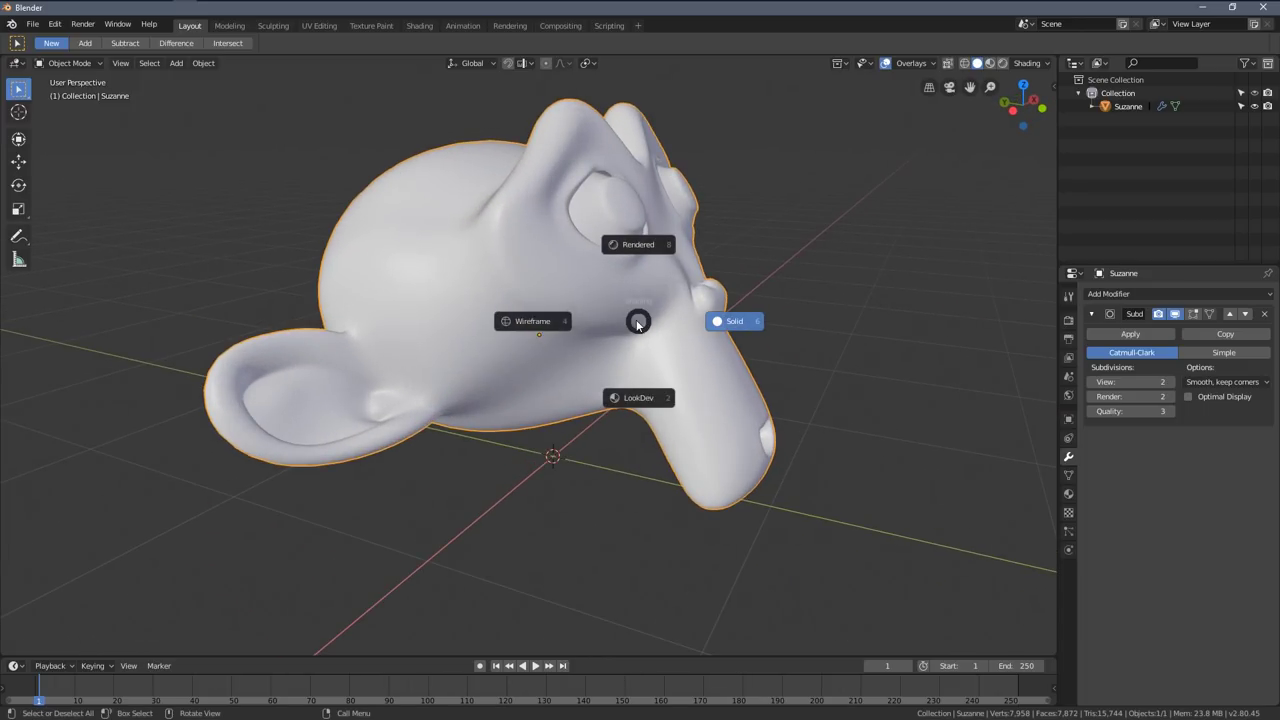
click(523, 321)
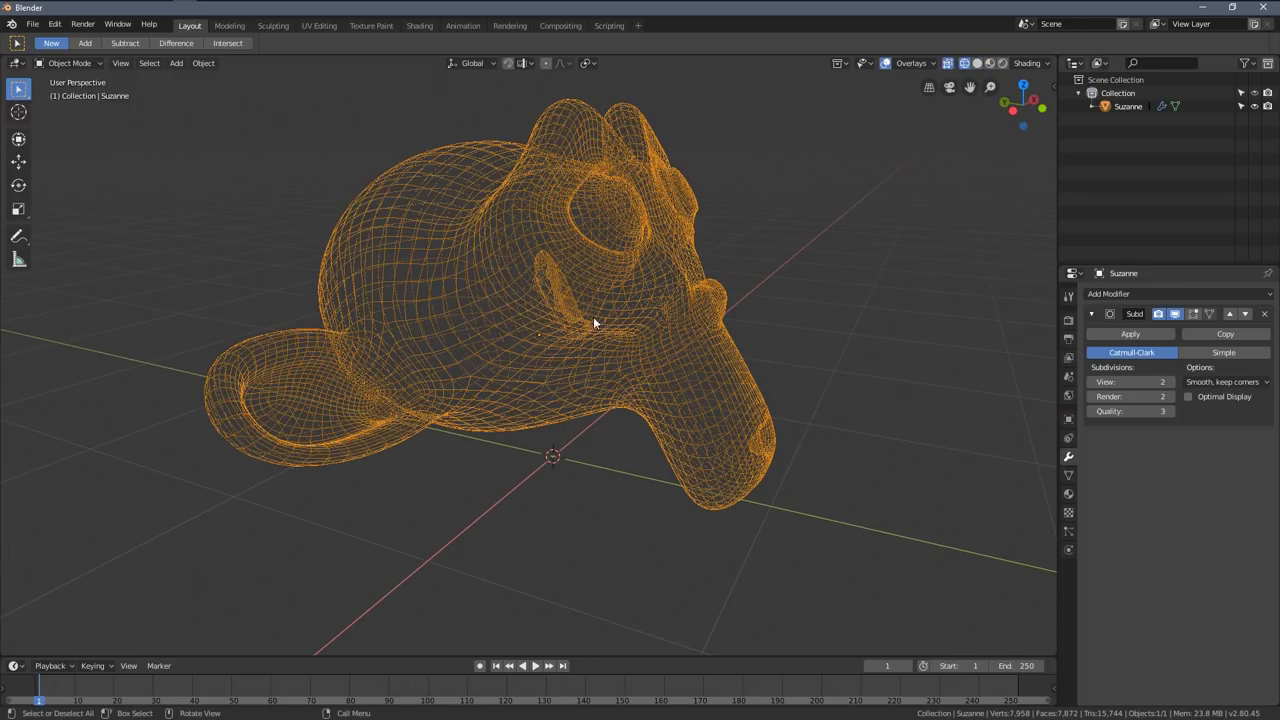
mouse_move(593, 316)
middle_down()
mouse_move(586, 339)
mouse_move(530, 343)
mouse_move(608, 377)
mouse_move(542, 363)
mouse_move(551, 247)
middle_up()
key(alt+a)
click(734, 274)
middle_drag(734, 274, 533, 373)
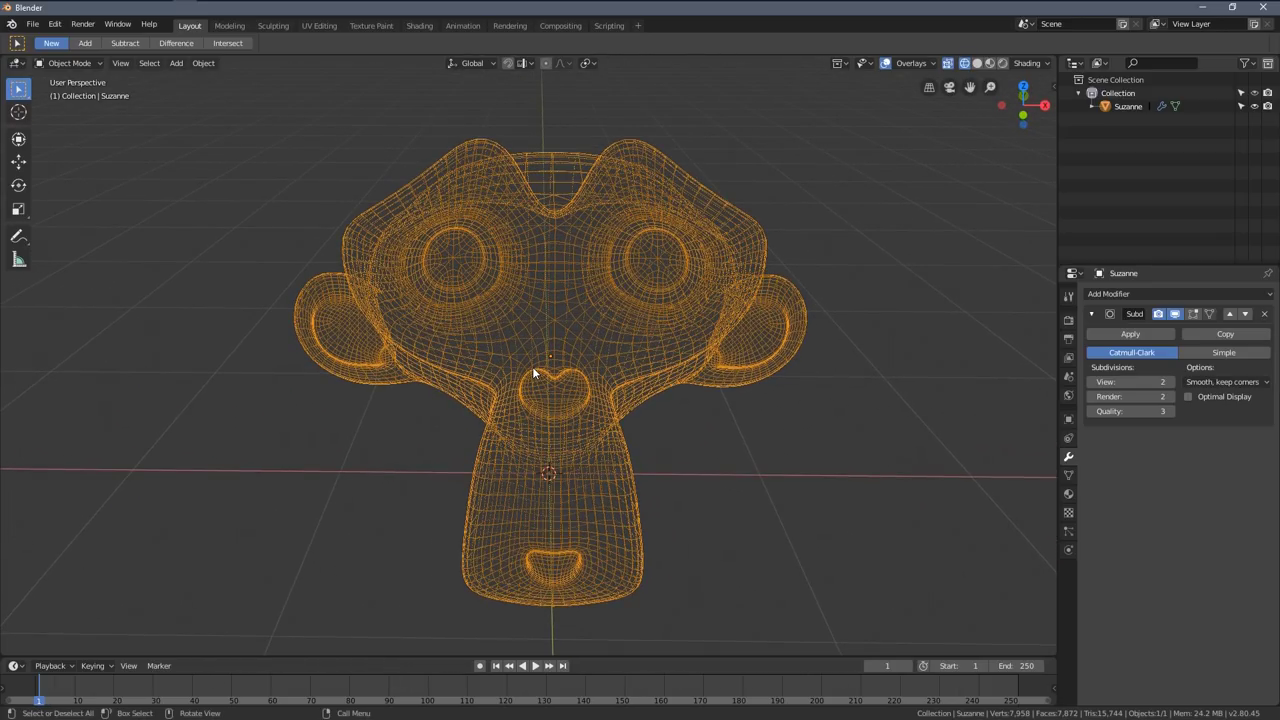
- Apply Suzanne's Subdivision modifier and set the viewport back to solid shading
click(1129, 333)
key(z)
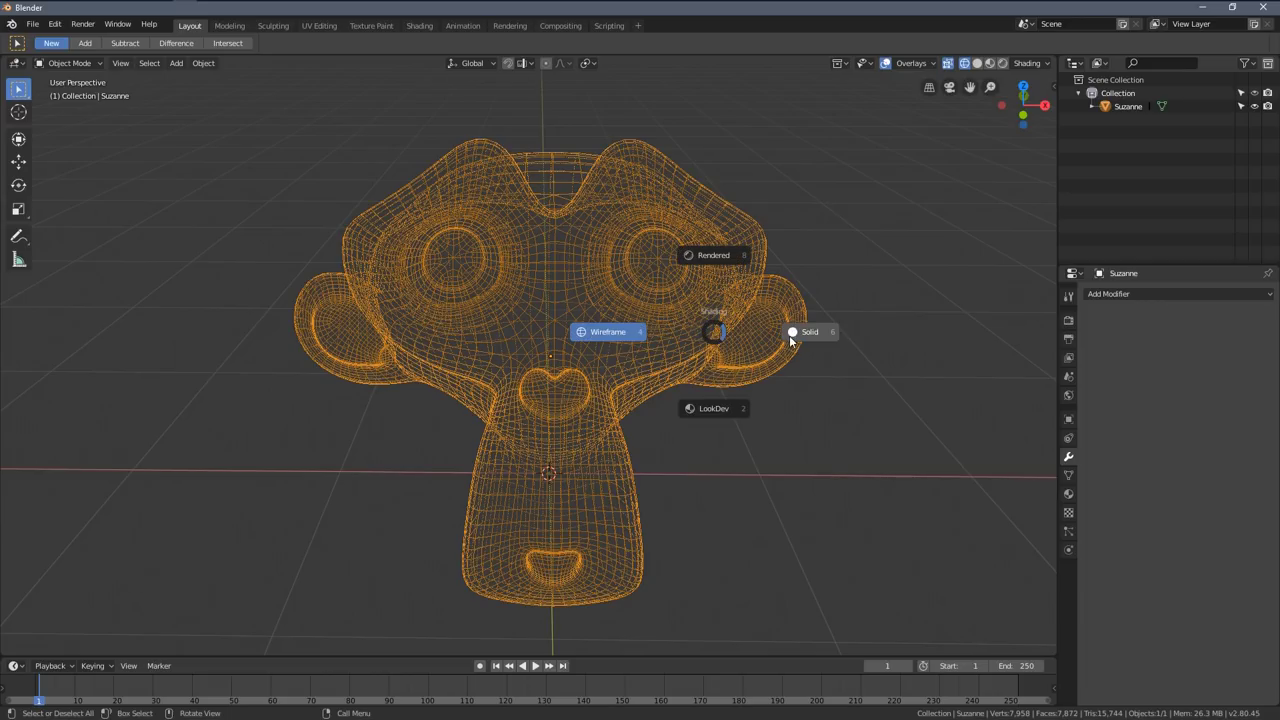
click(792, 335)
- Examine the applied dense mesh of Suzanne in Edit Mode from several angles
key(Tab)
middle_drag(785, 342, 940, 336)
scroll(690, 410, up, 1)
middle_drag(690, 410, 726, 286)
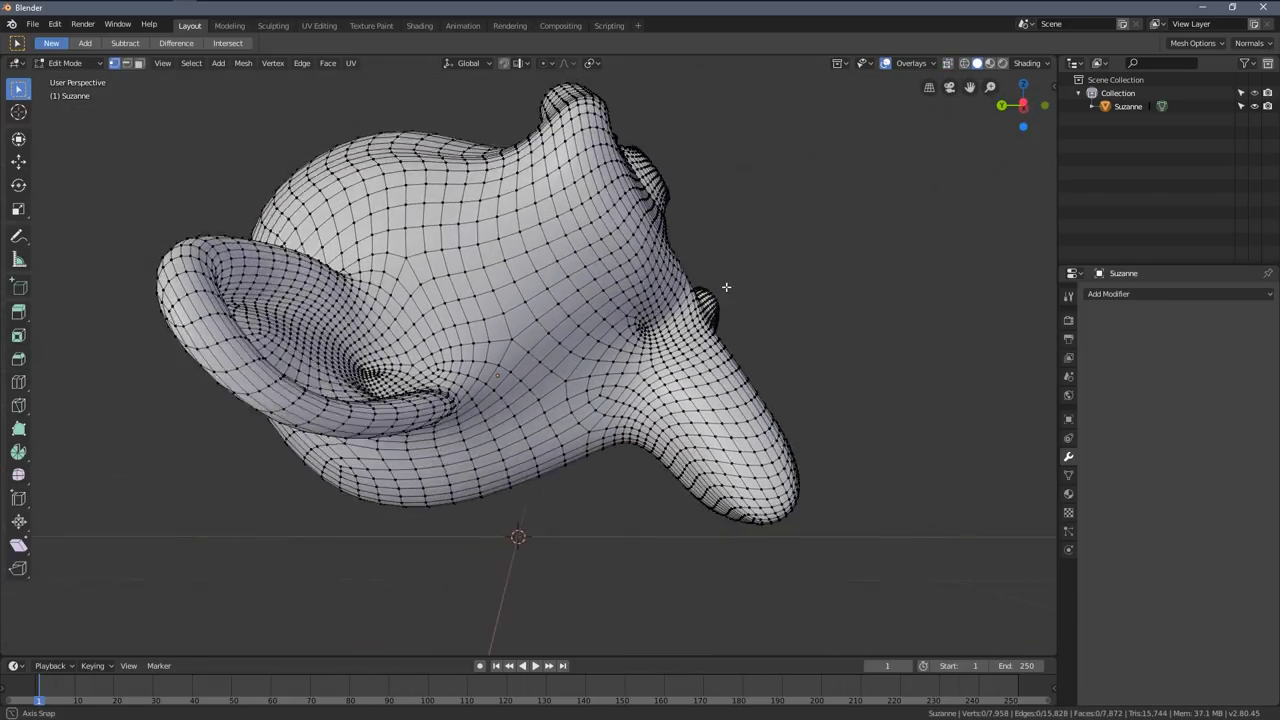
scroll(680, 315, up, 1)
middle_drag(616, 365, 500, 358)
scroll(744, 338, down, 6)
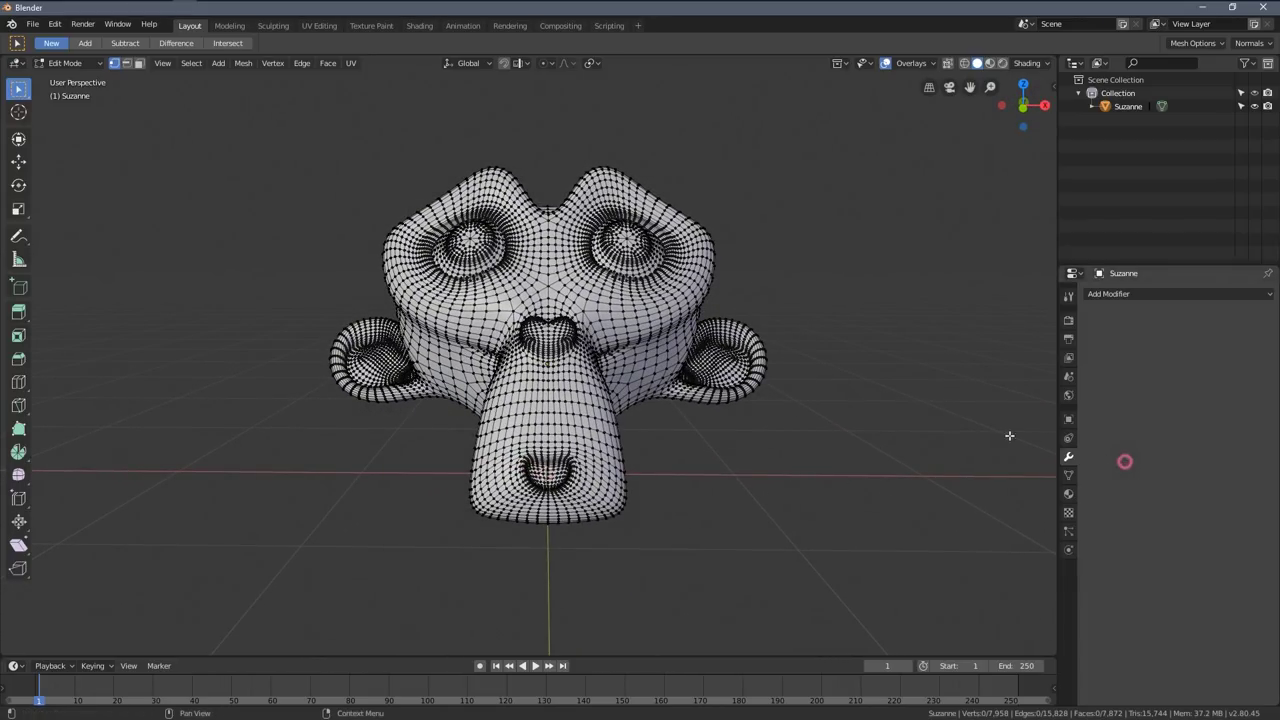
middle_drag(606, 305, 664, 442)
- Return to Object Mode and view the smooth head from the top and from the right
key(Tab)
middle_drag(663, 358, 664, 428)
key(KP_7)
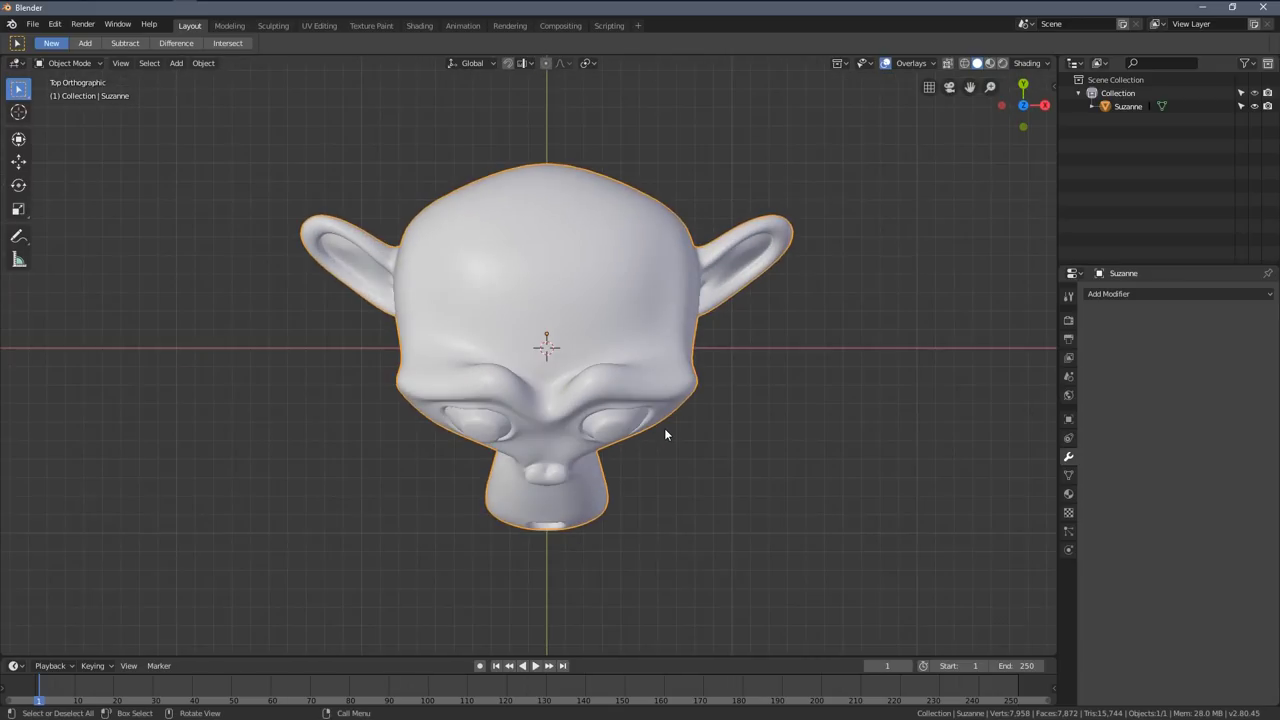
scroll(629, 381, down, 2)
shift+middle_drag(638, 354, 628, 378)
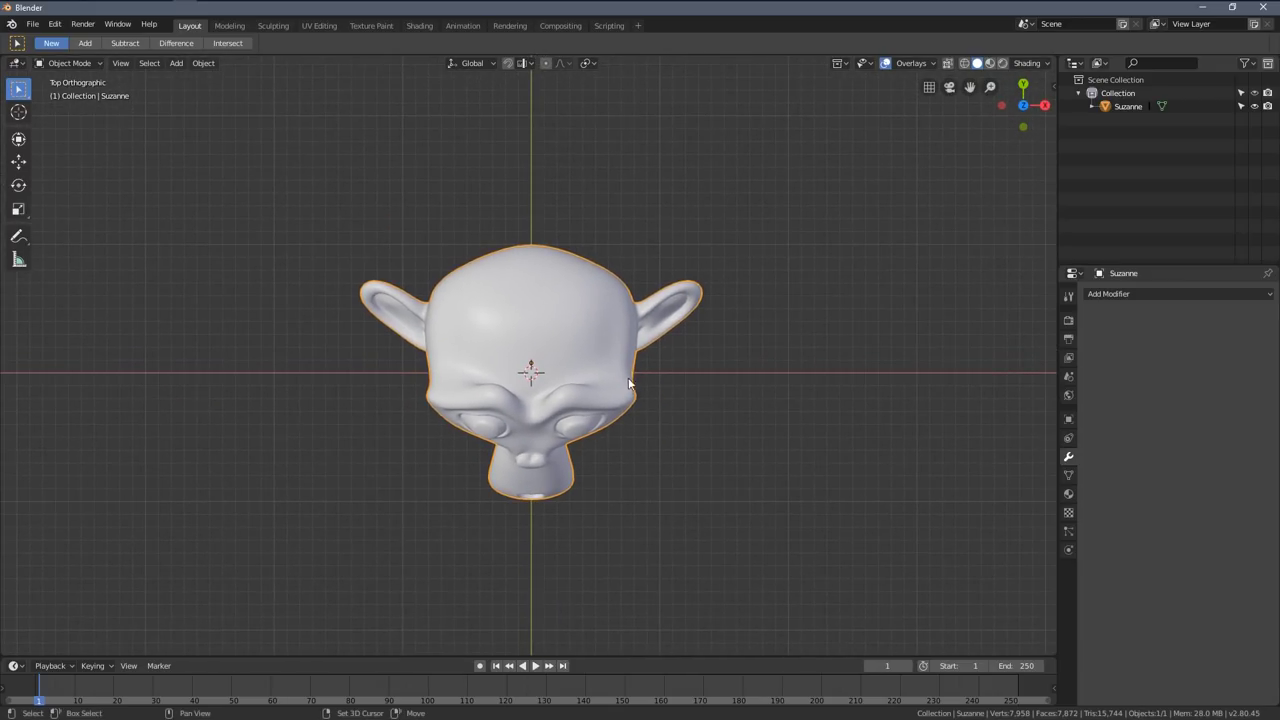
key(KP_3)
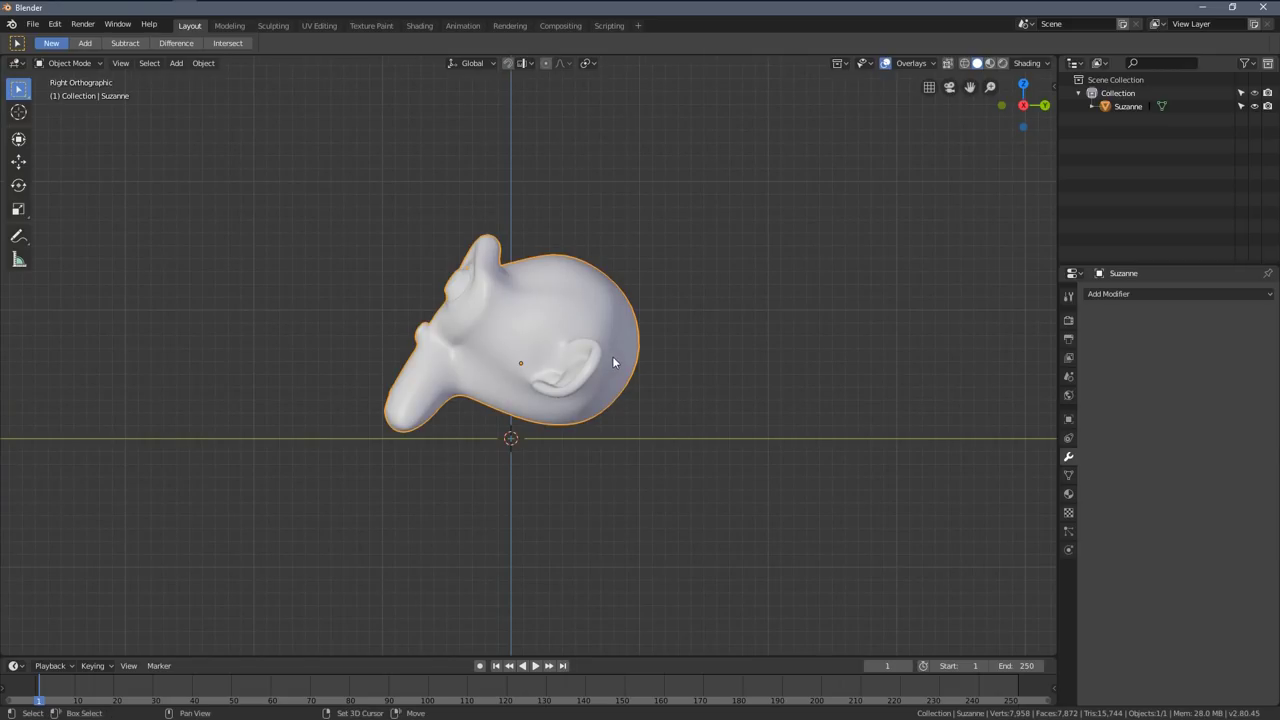
scroll(645, 350, up, 3)
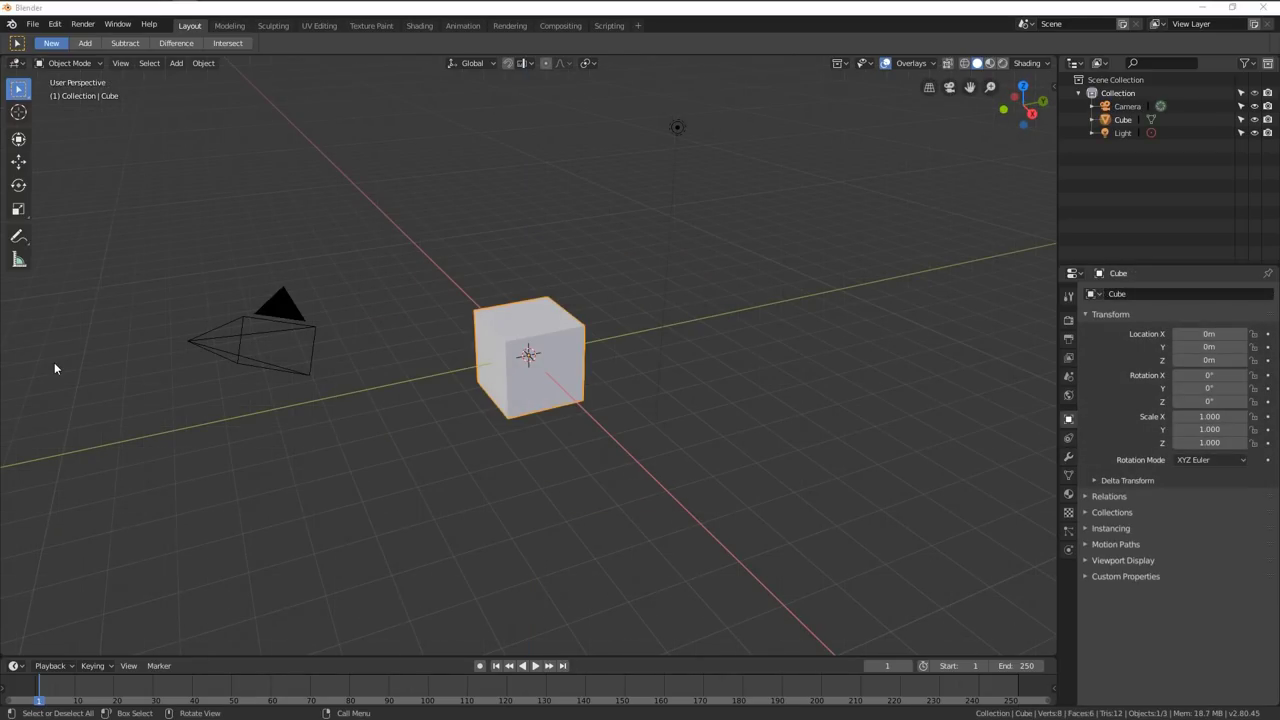
- Delete the default camera, cube and light to leave the new scene empty
key(a)
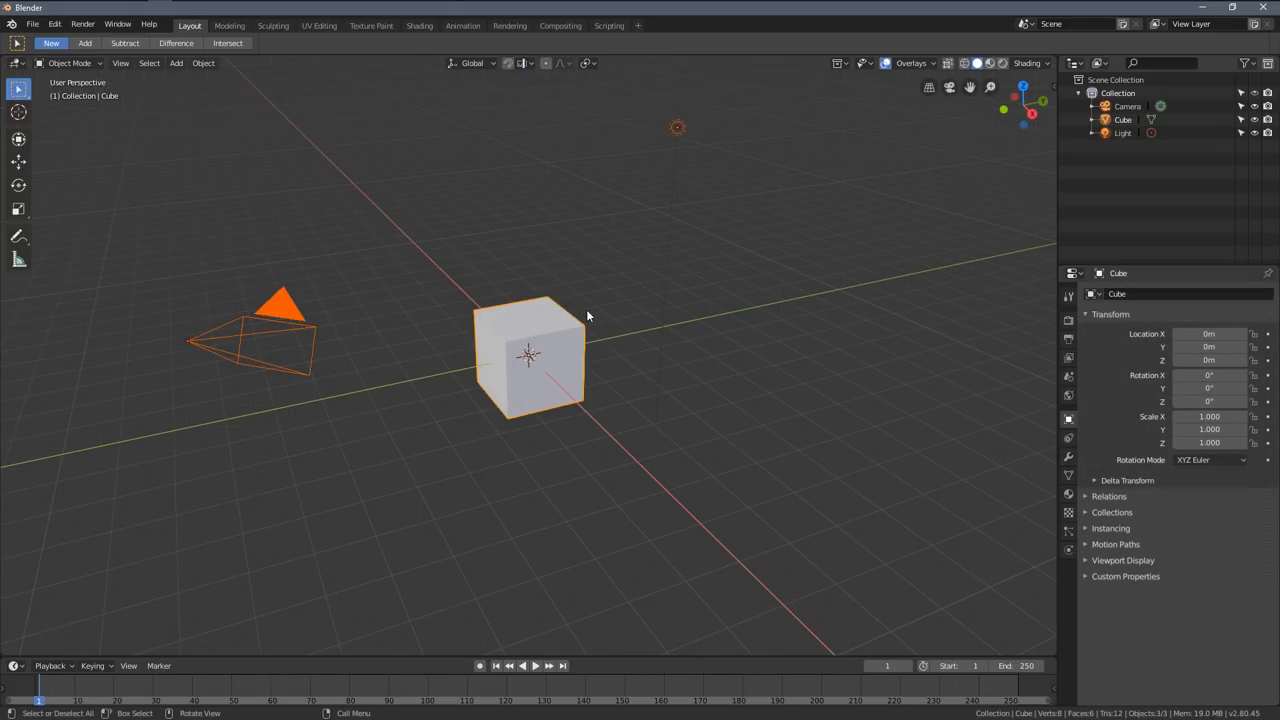
key(x)
click(586, 311)
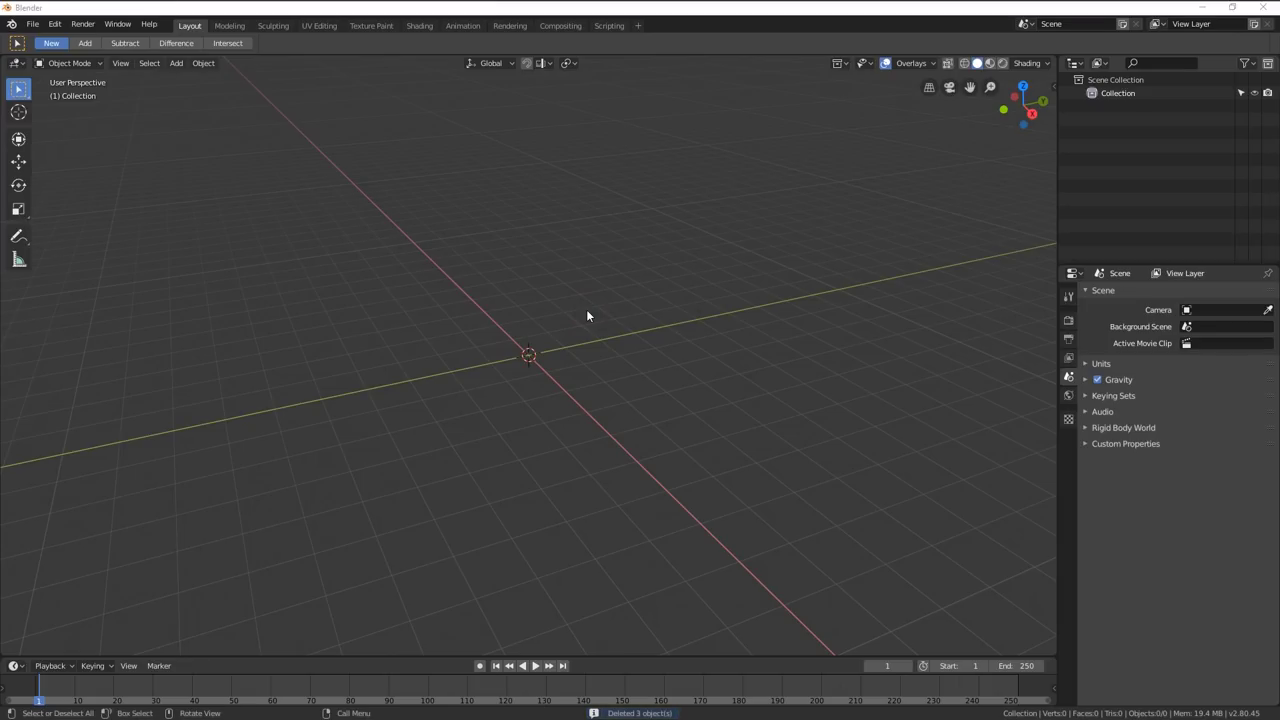
- Switch to Photos, study the pawn_reference.jpg drawing in a smaller, repositioned window, and close it
key(alt+Tab)
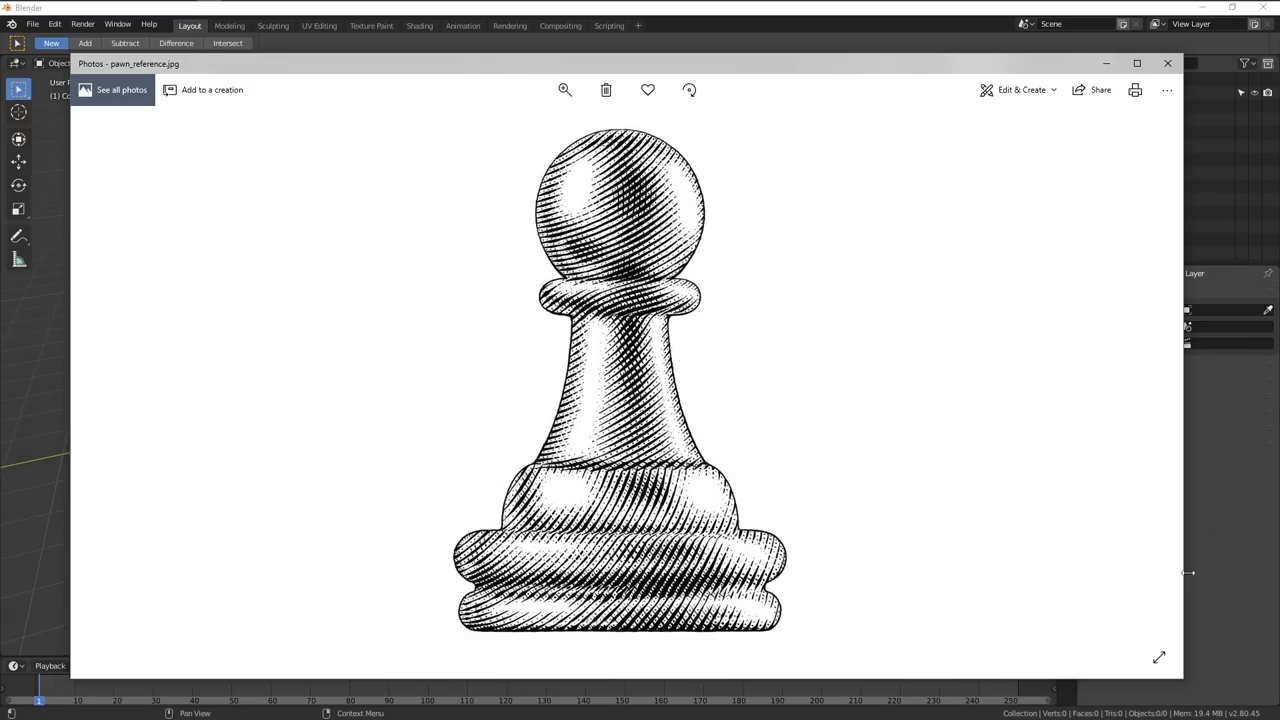
drag(1180, 681, 958, 637)
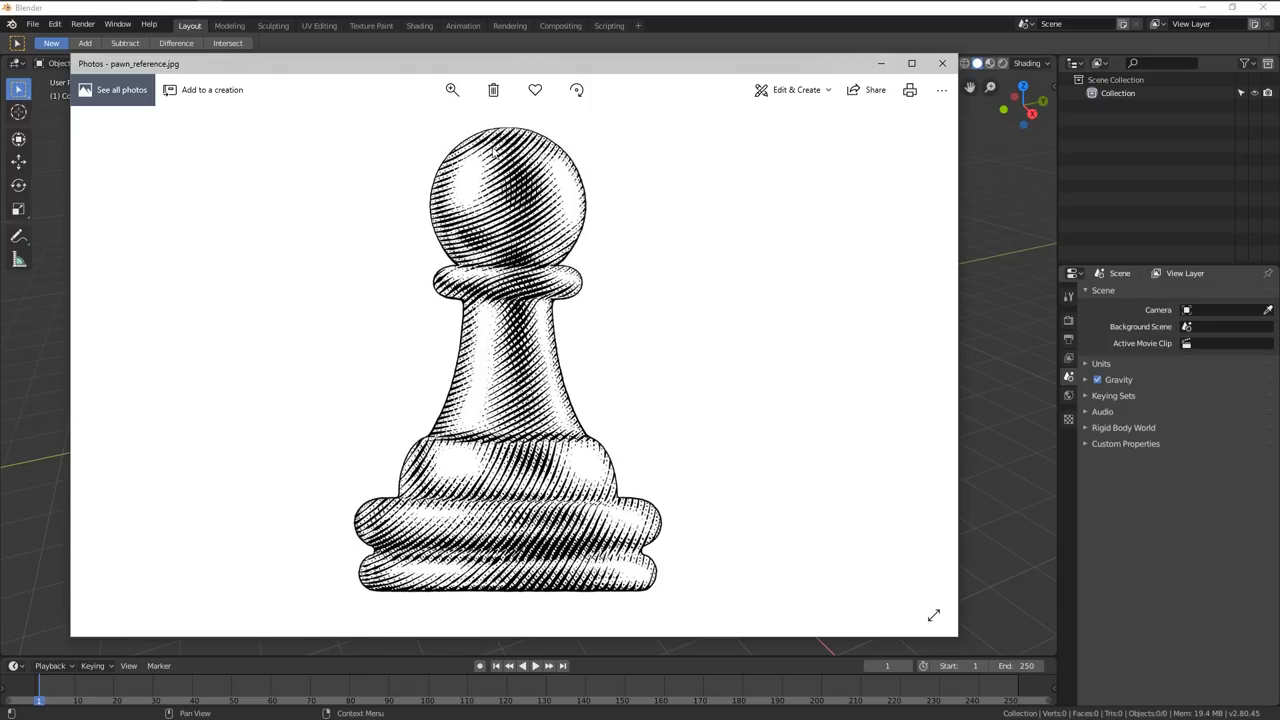
drag(441, 63, 477, 121)
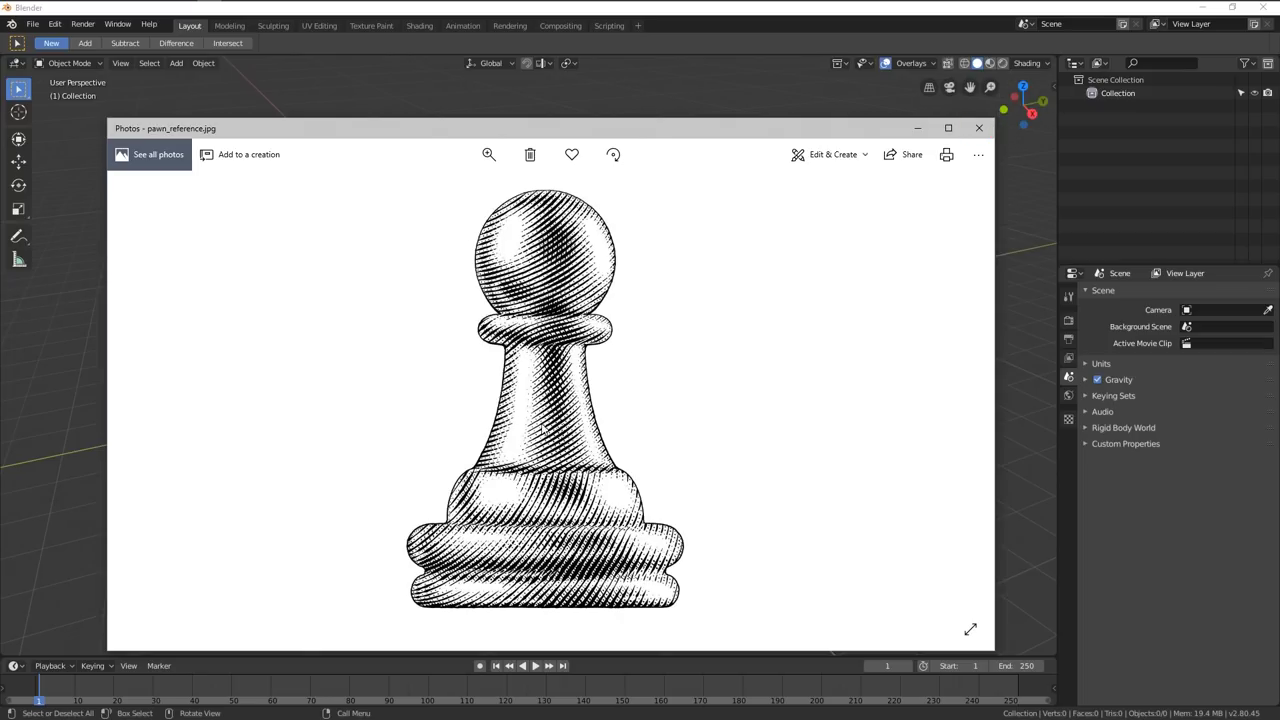
click(980, 128)
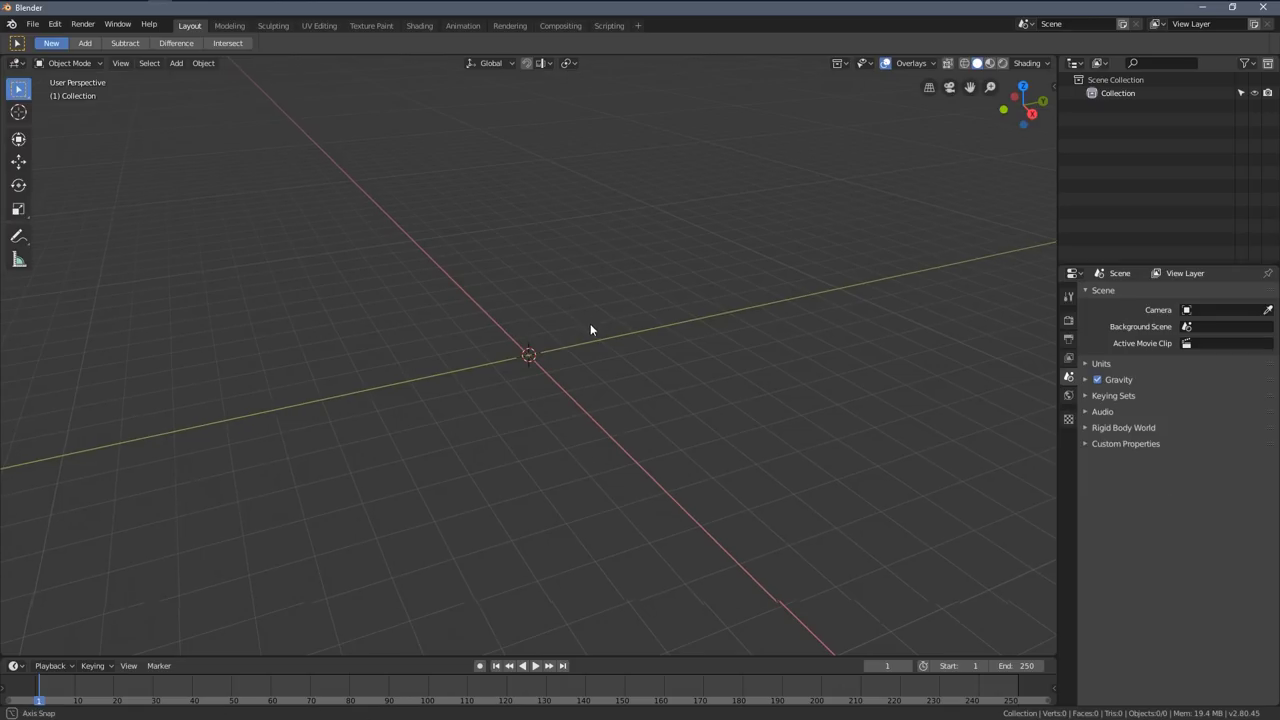
- Bring pawn_reference.jpg into the 3D viewport as a reference image empty
middle_drag(590, 325, 548, 310)
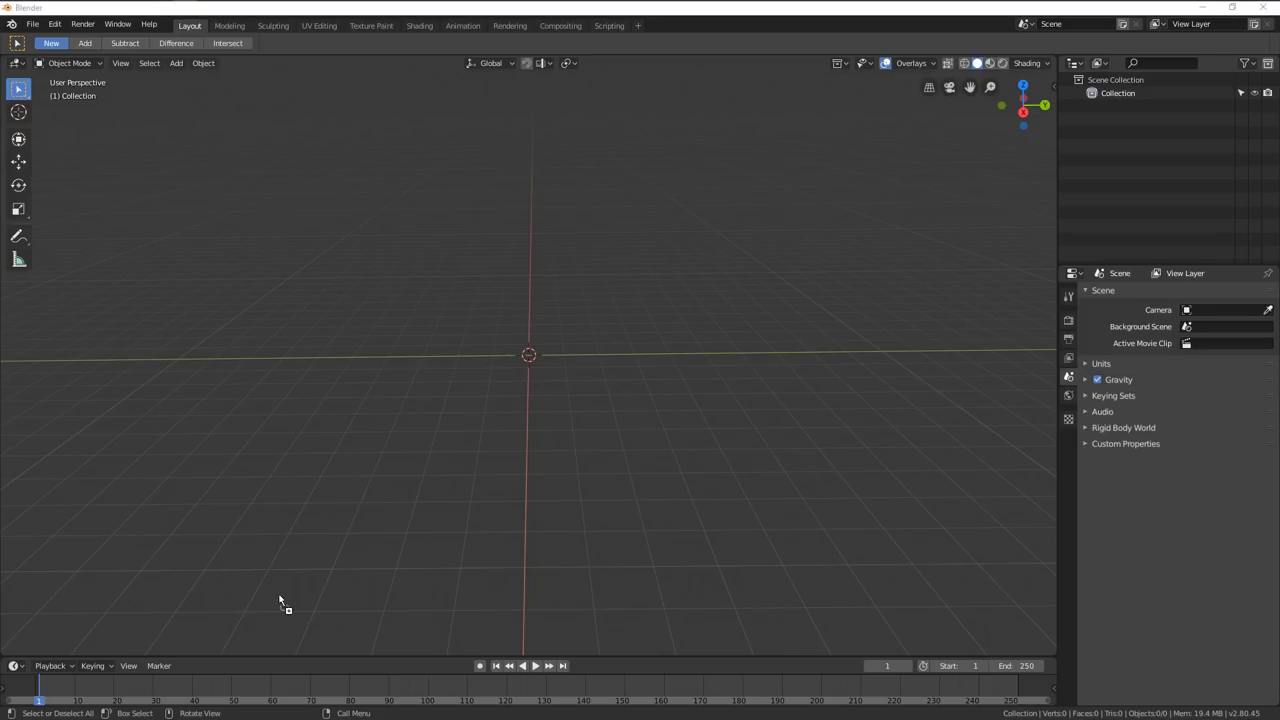
drag(526, 288, 526, 288)
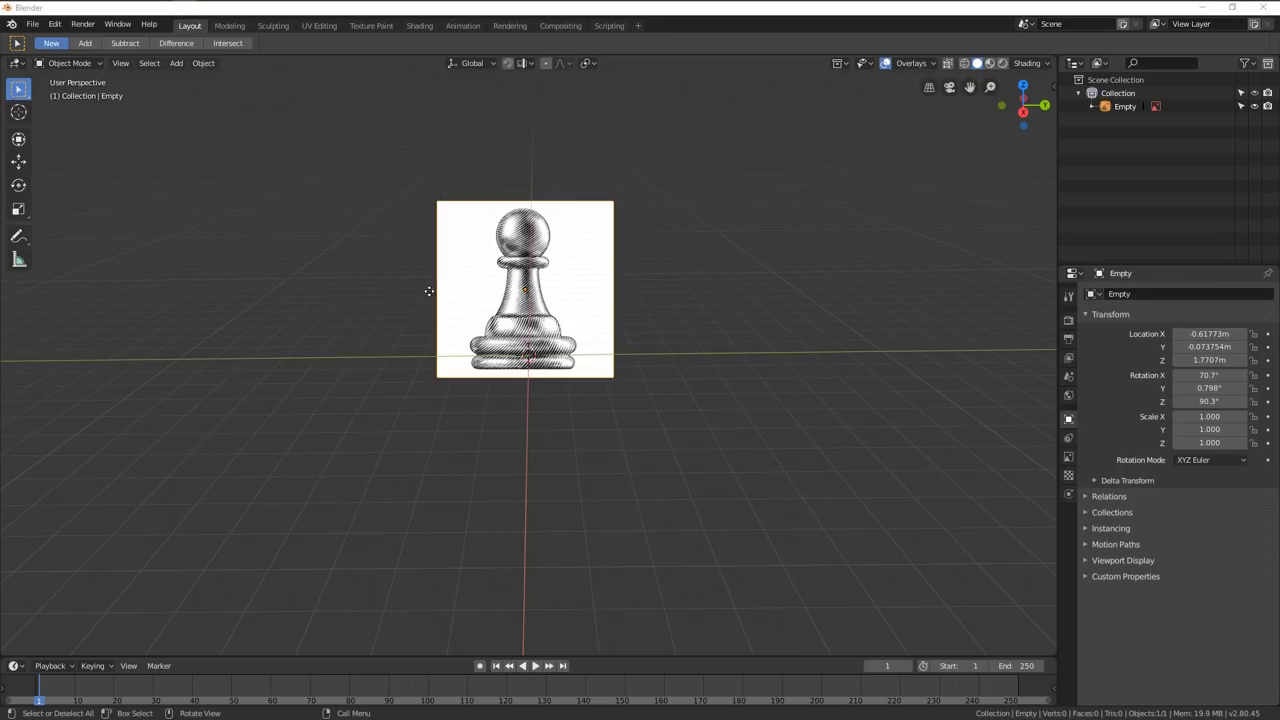
middle_drag(432, 290, 561, 323)
- Show the transform sidebar, widen it, and set the reference image's X, Y and Z location to 0
key(n)
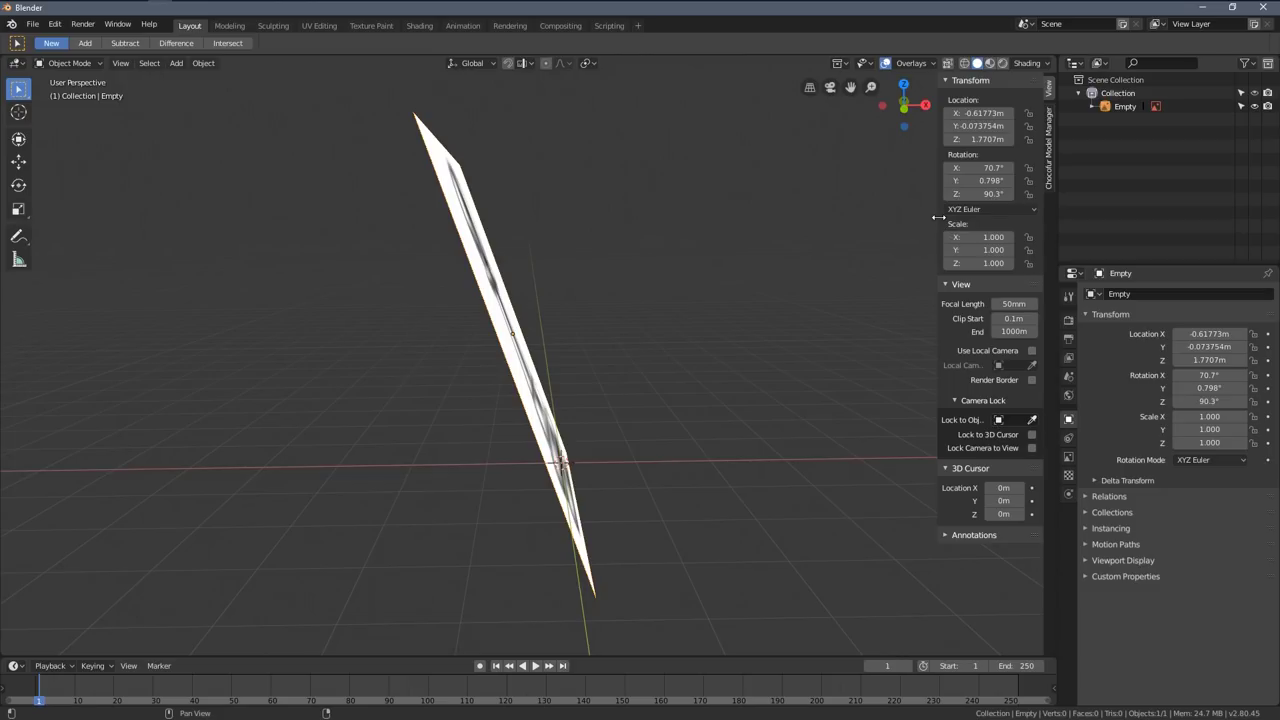
drag(939, 217, 886, 226)
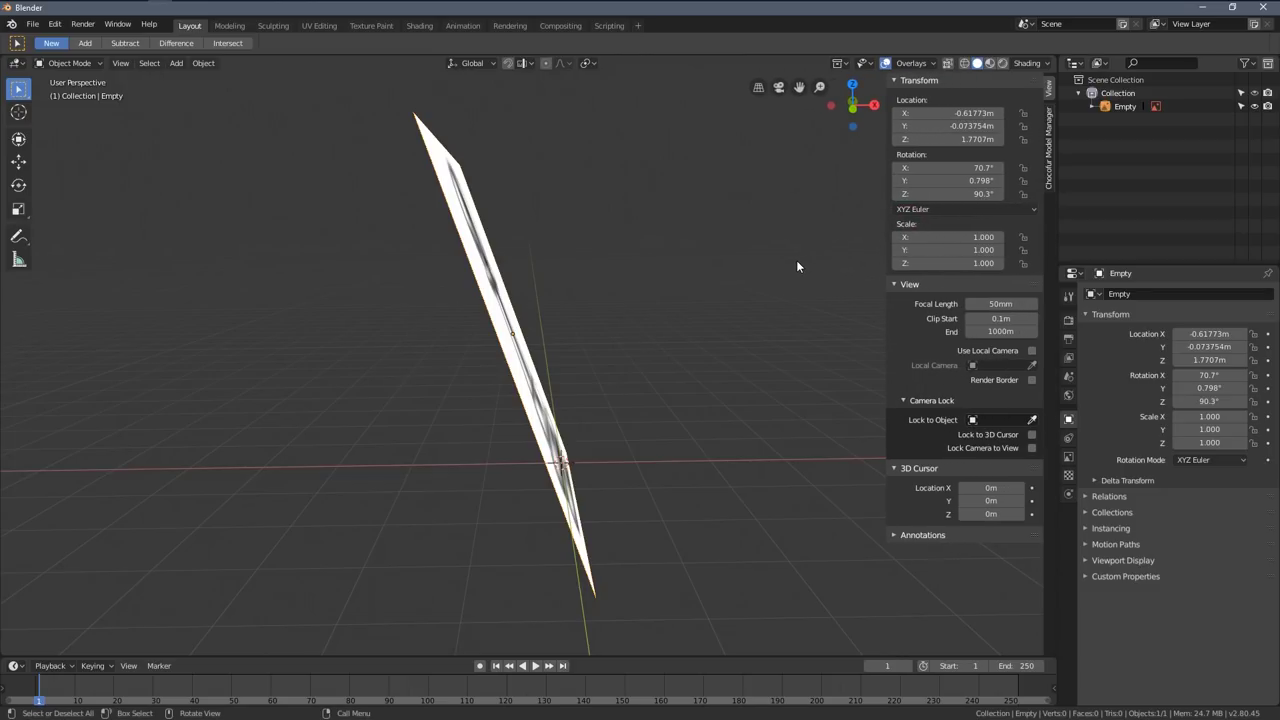
middle_drag(593, 208, 700, 210)
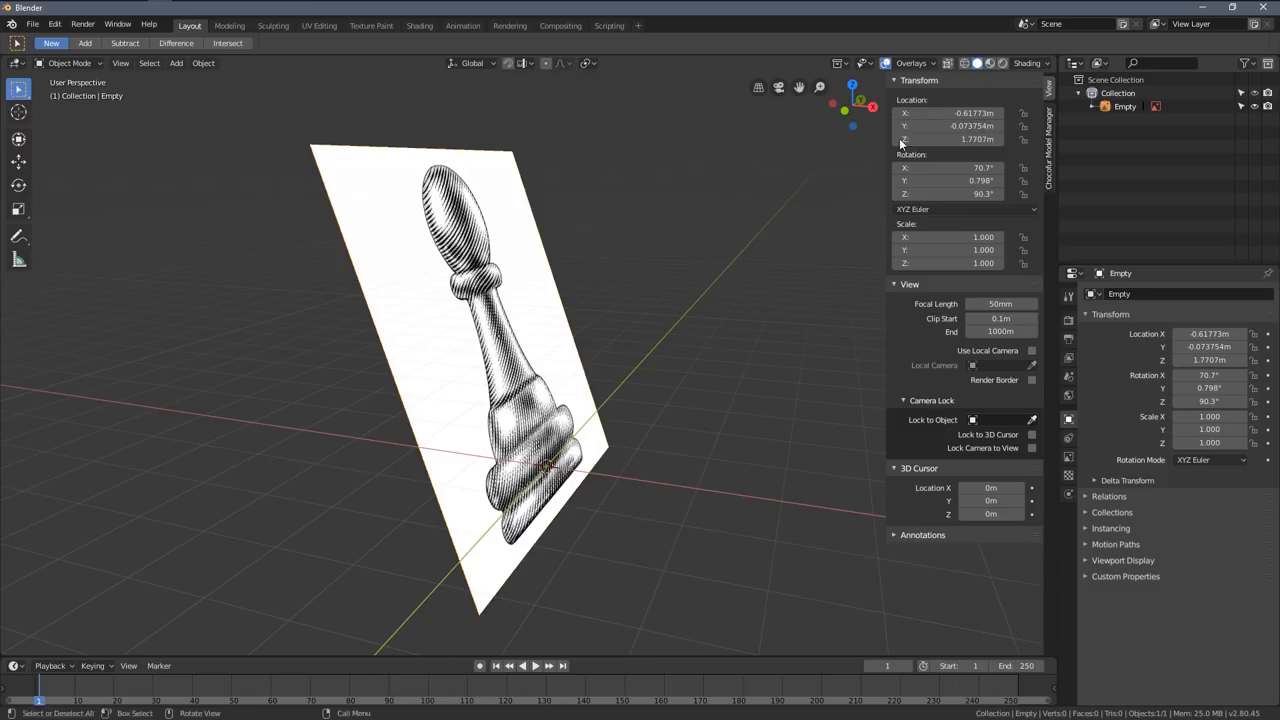
click(932, 113)
text(0)
key(Tab)
text(0)
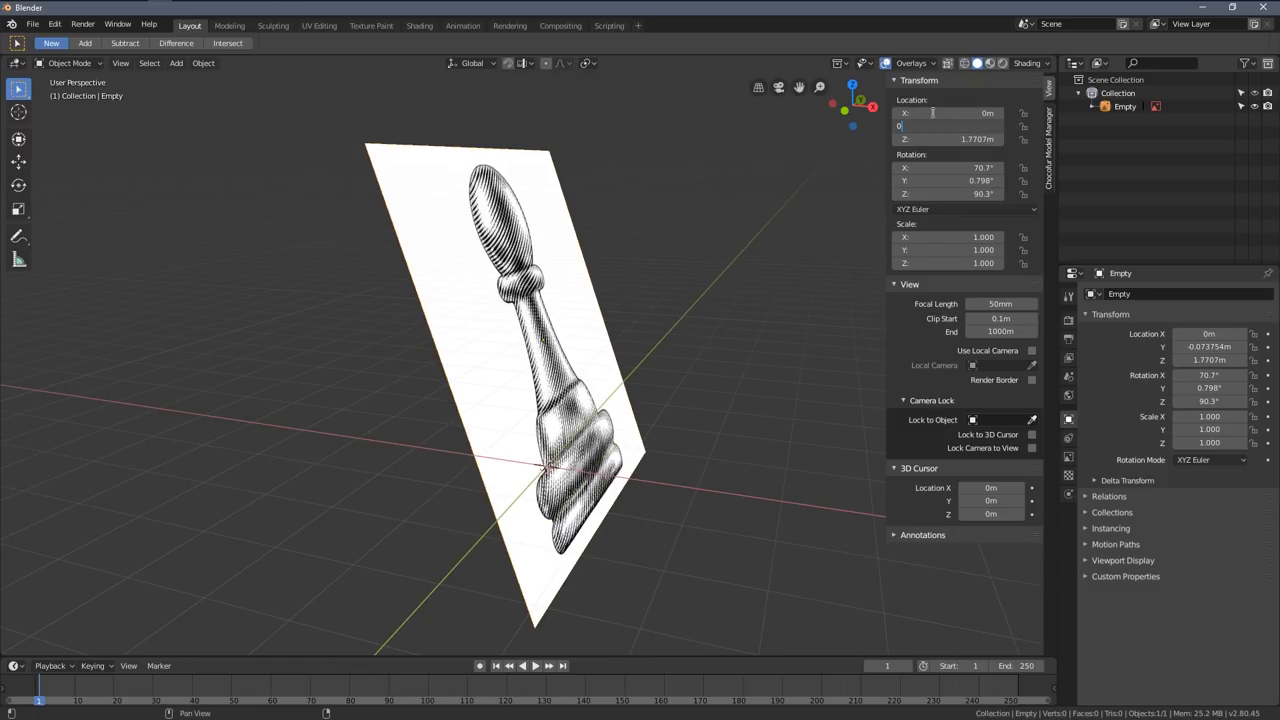
key(Tab)
text(0)
key(Tab)
- Set the reference image's X, Y and Z rotation to 0°
text(0)
key(Tab)
text(0)
key(Tab)
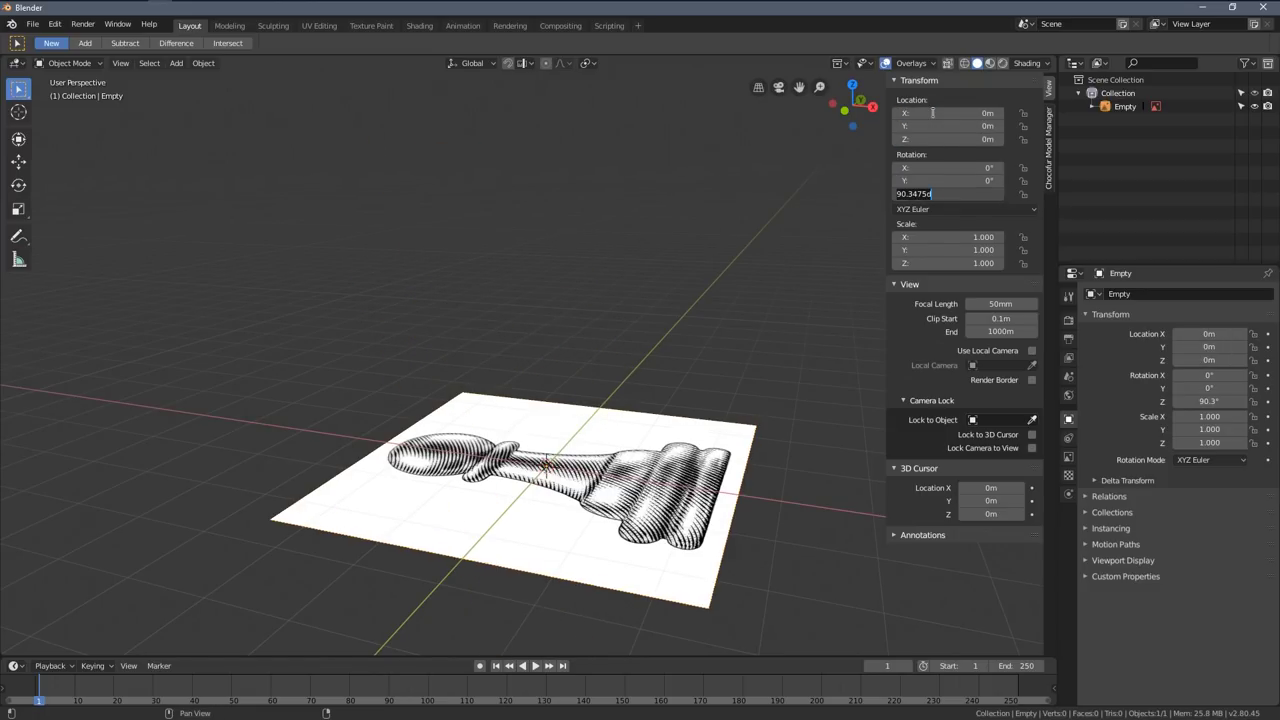
key(Return)
- Stand the reference image upright with an X rotation of 90°, switch to front view and hide the sidebar
middle_drag(634, 414, 562, 418)
scroll(562, 420, down, 2)
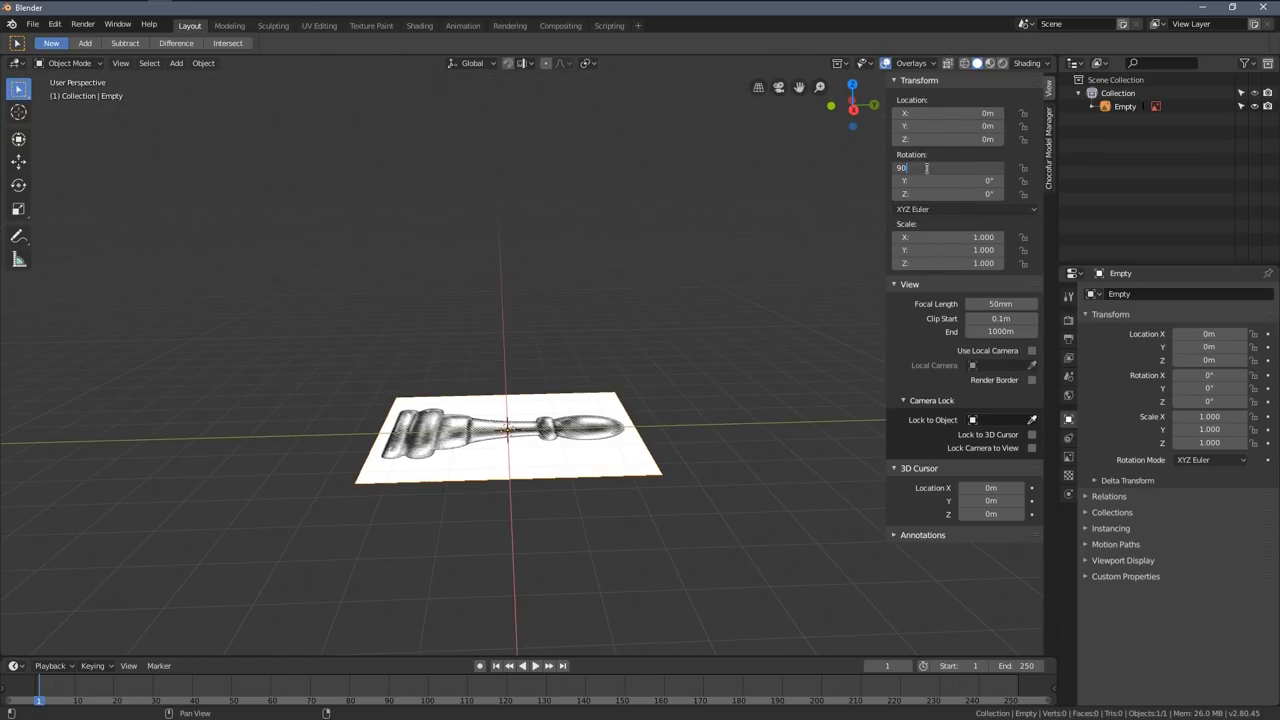
key(Return)
middle_drag(682, 269, 648, 267)
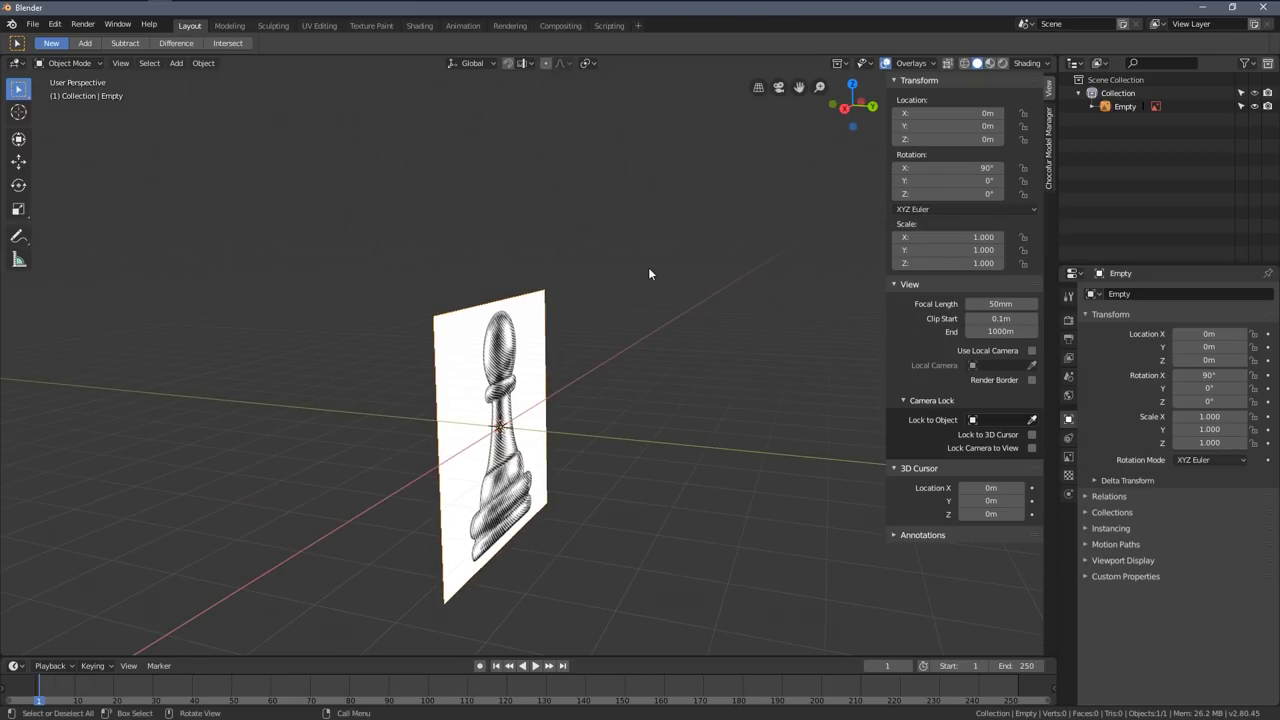
key(KP_1)
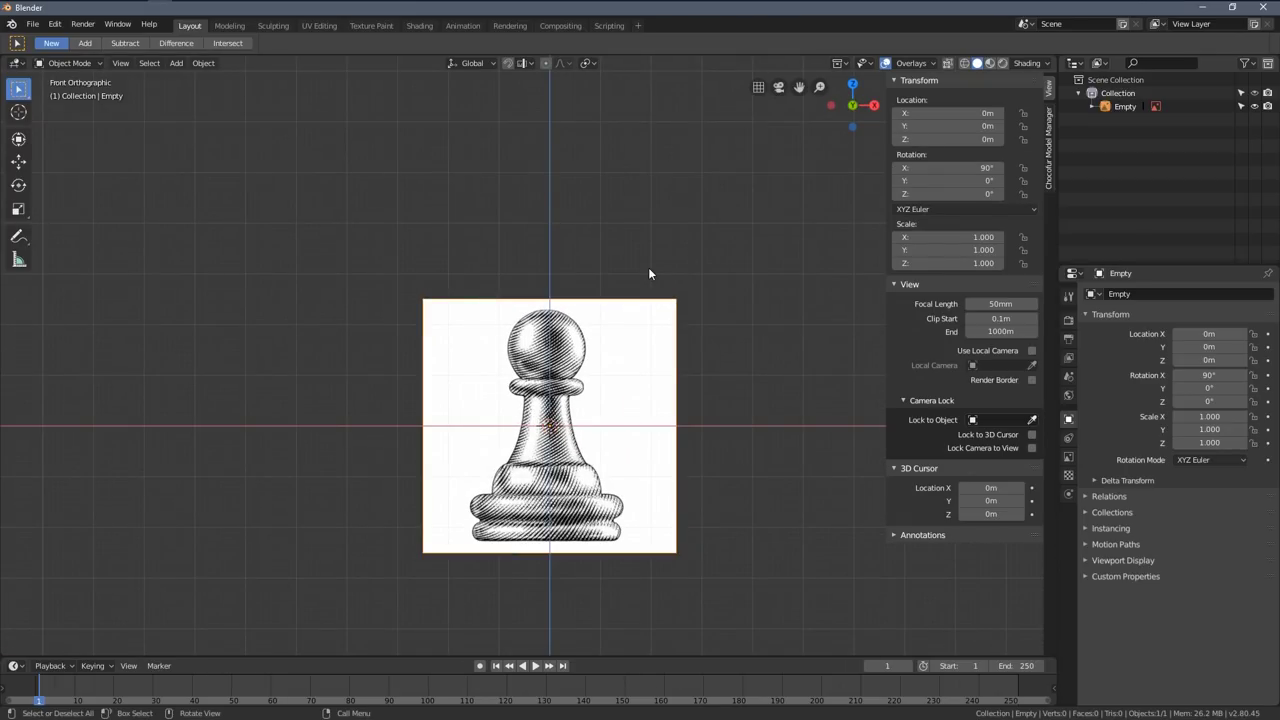
shift+middle_drag(649, 303, 582, 214)
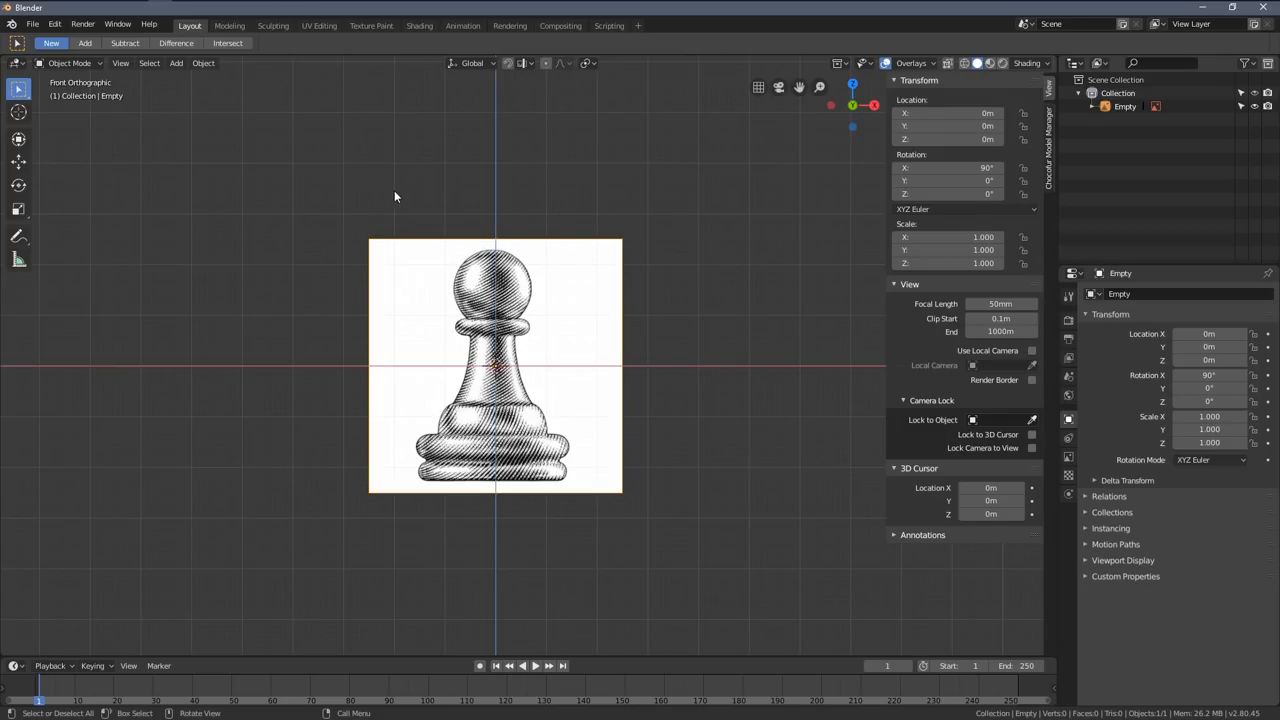
key(n)
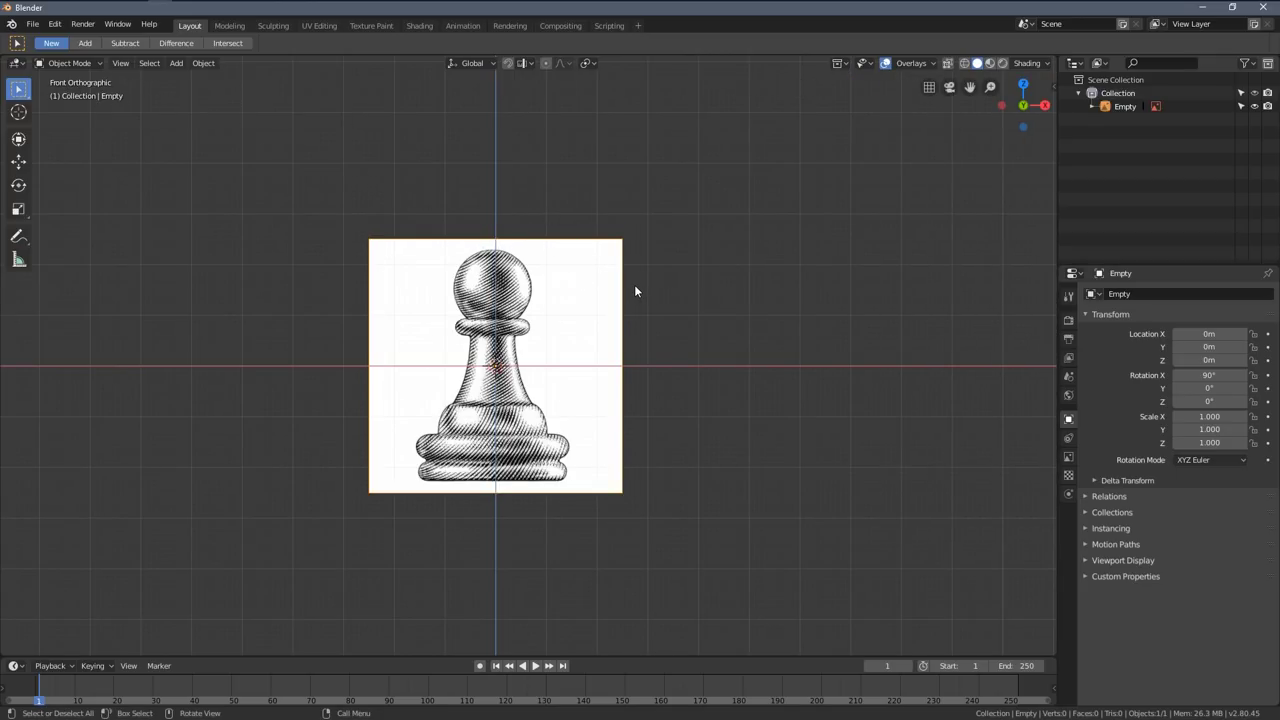
- Lower the pawn reference image's Transparency value to about 0.42
scroll(489, 316, up, 1)
shift+middle_drag(491, 311, 575, 323)
scroll(575, 323, up, 1)
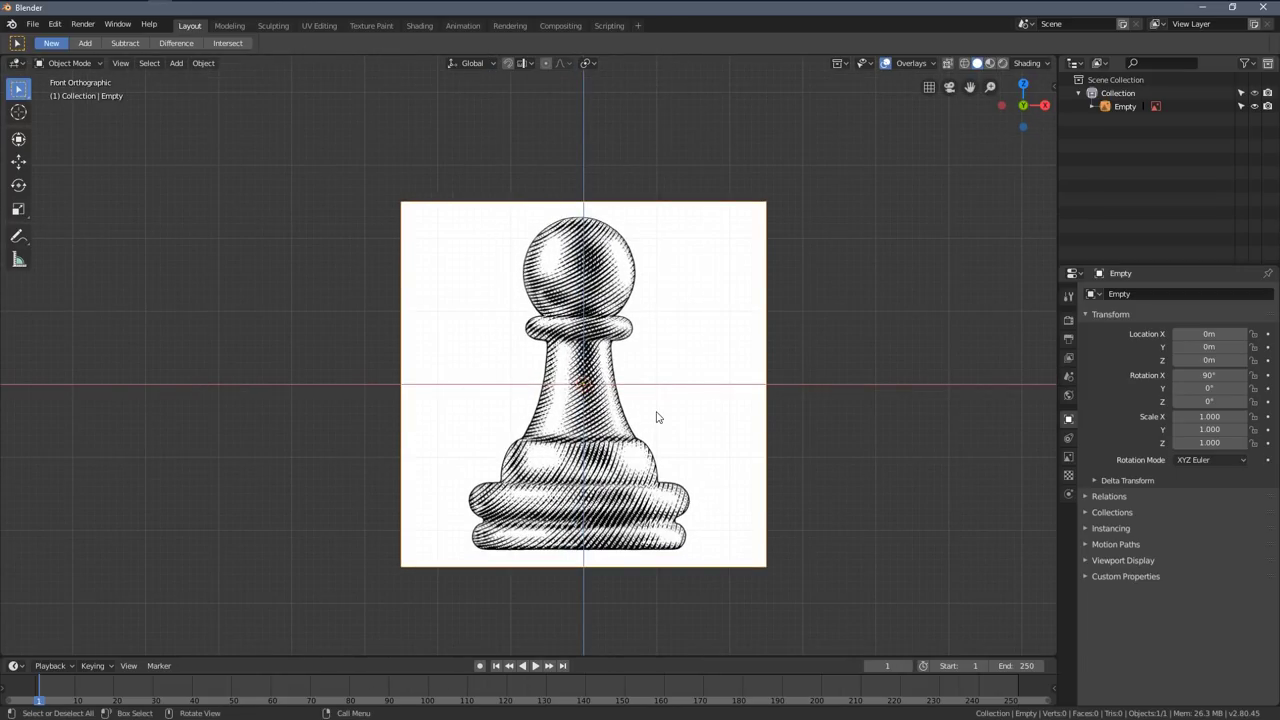
click(1068, 458)
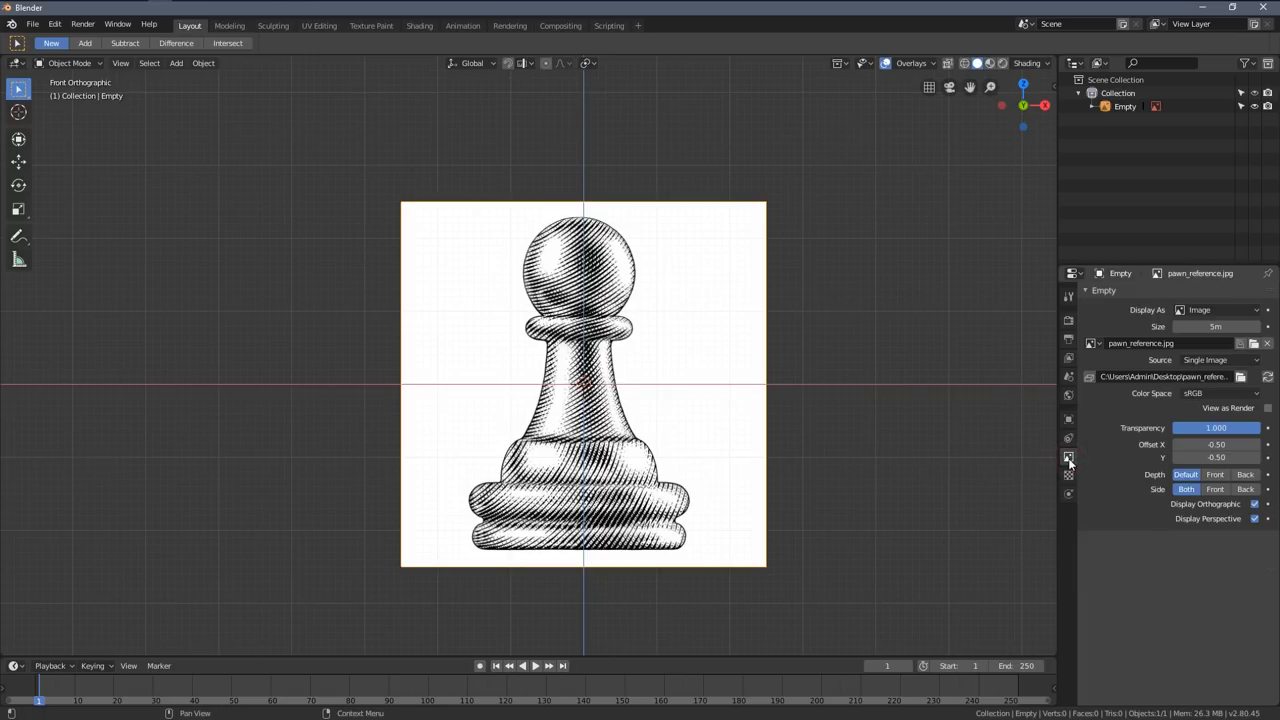
drag(1226, 430, 1189, 430)
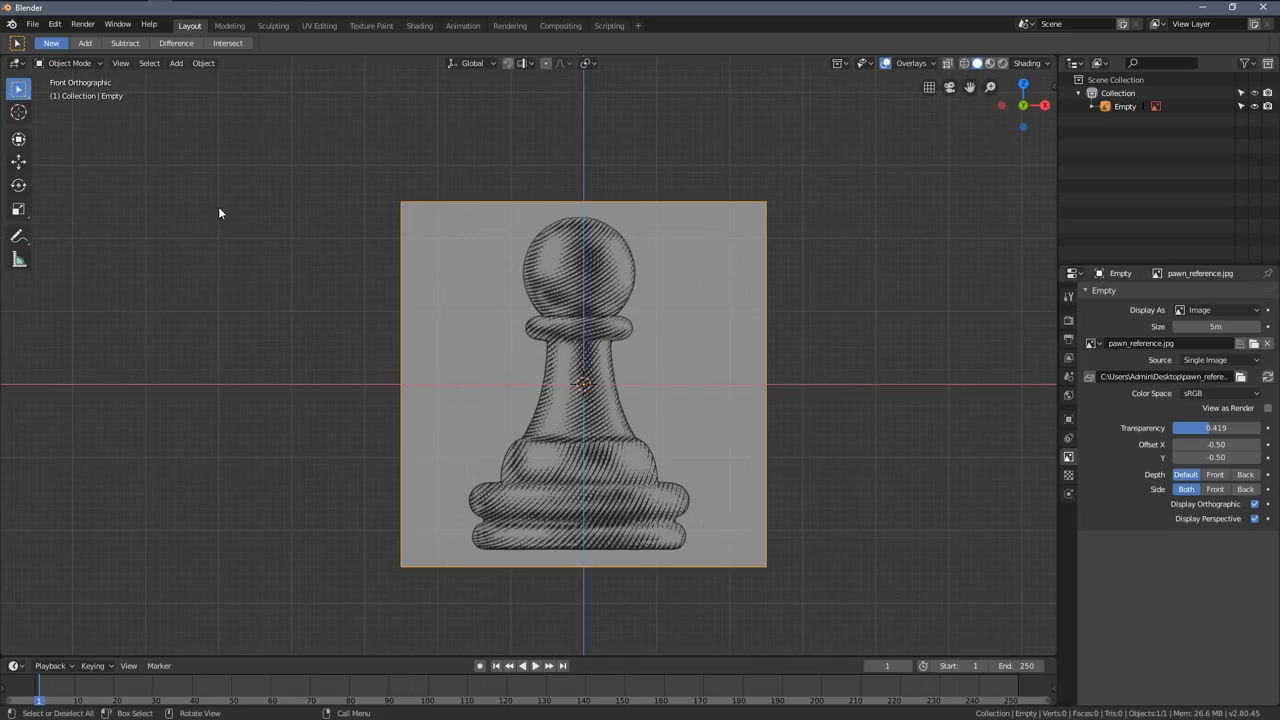
- Move the reference image up along Z until the pawn's base rests on the red X axis line
click(22, 165)
drag(584, 345, 581, 168)
scroll(455, 437, up, 5)
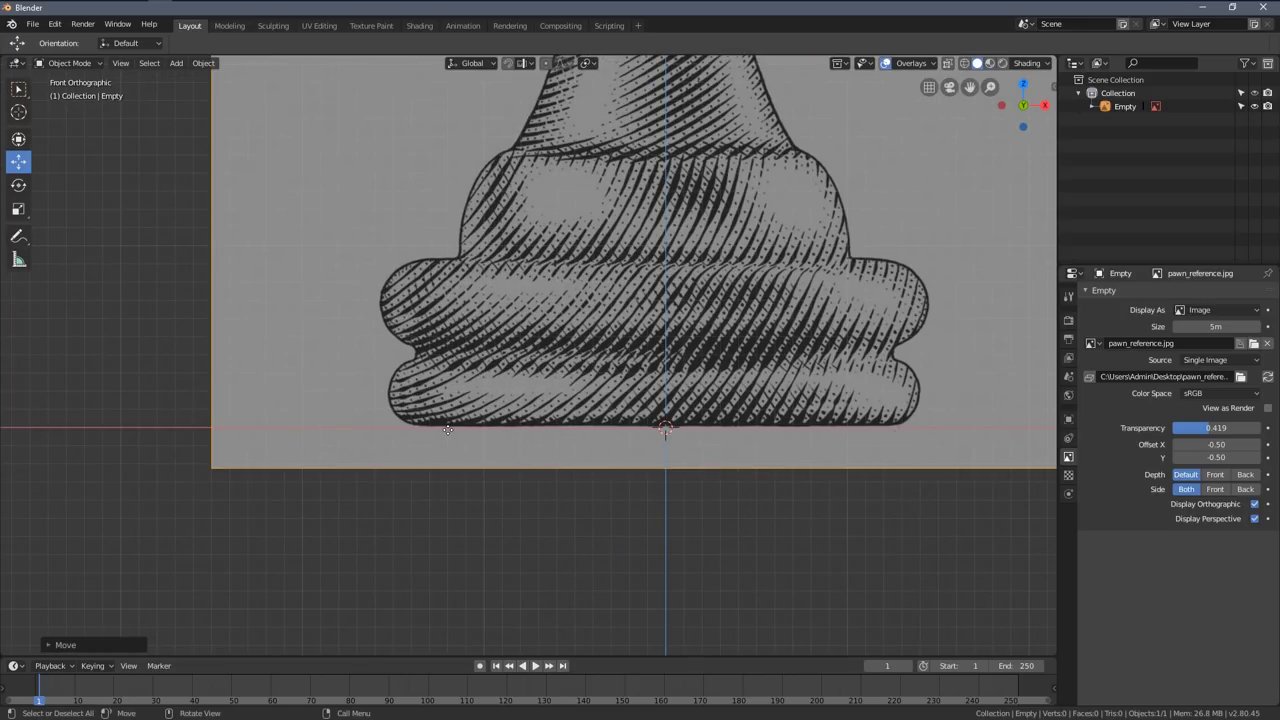
scroll(448, 430, down, 3)
scroll(875, 362, down, 4)
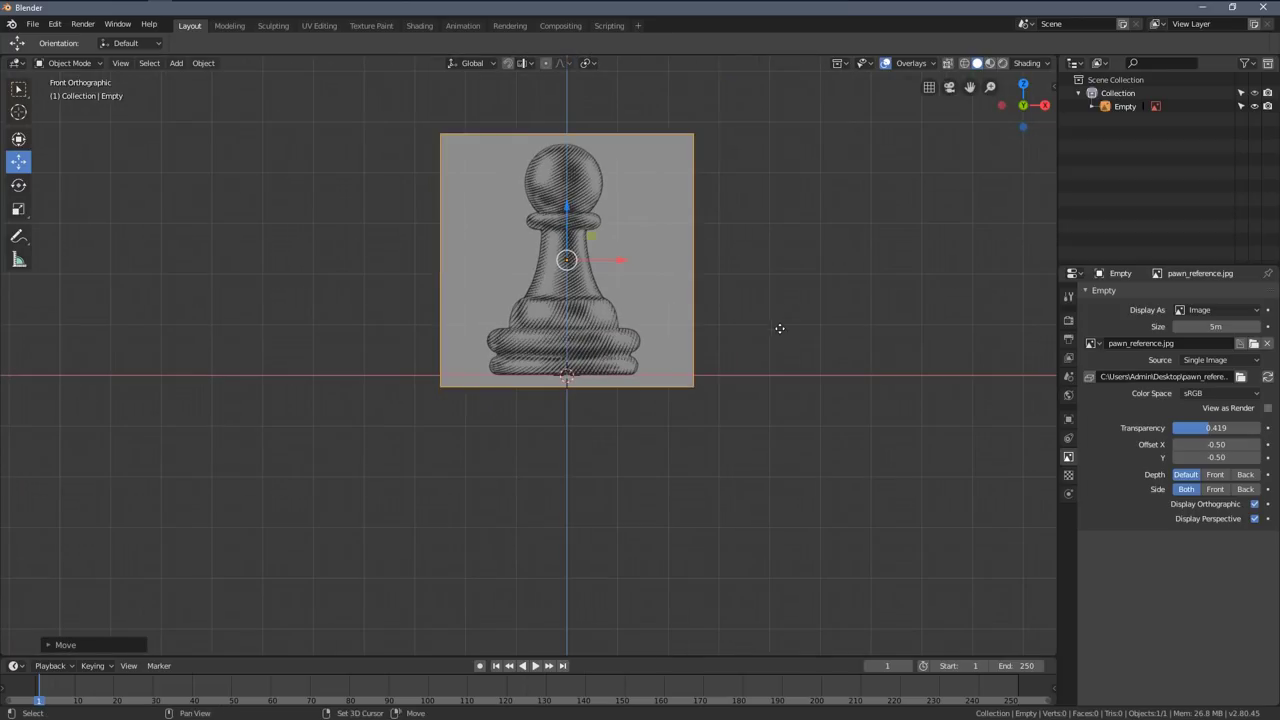
- Set the reference image's Transparency value to 0.4 and deselect everything
shift+middle_drag(690, 347, 686, 411)
scroll(686, 411, up, 3)
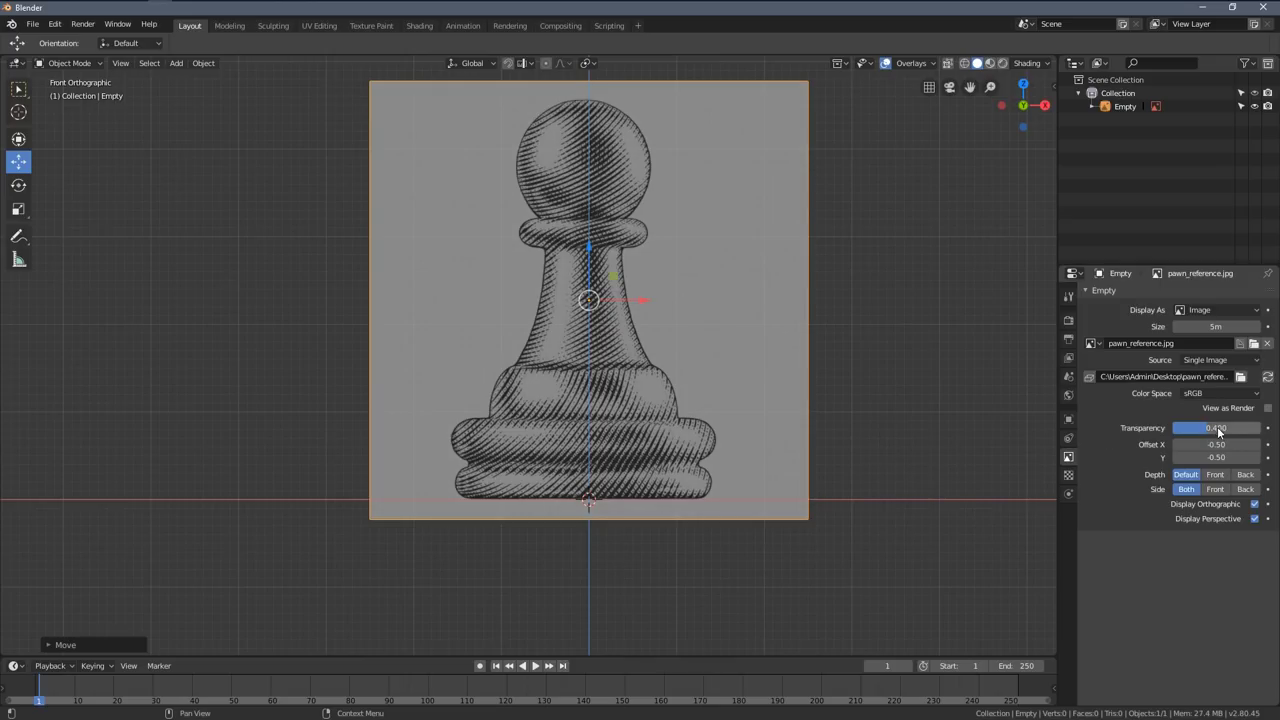
scroll(614, 391, down, 1)
key(alt+a)
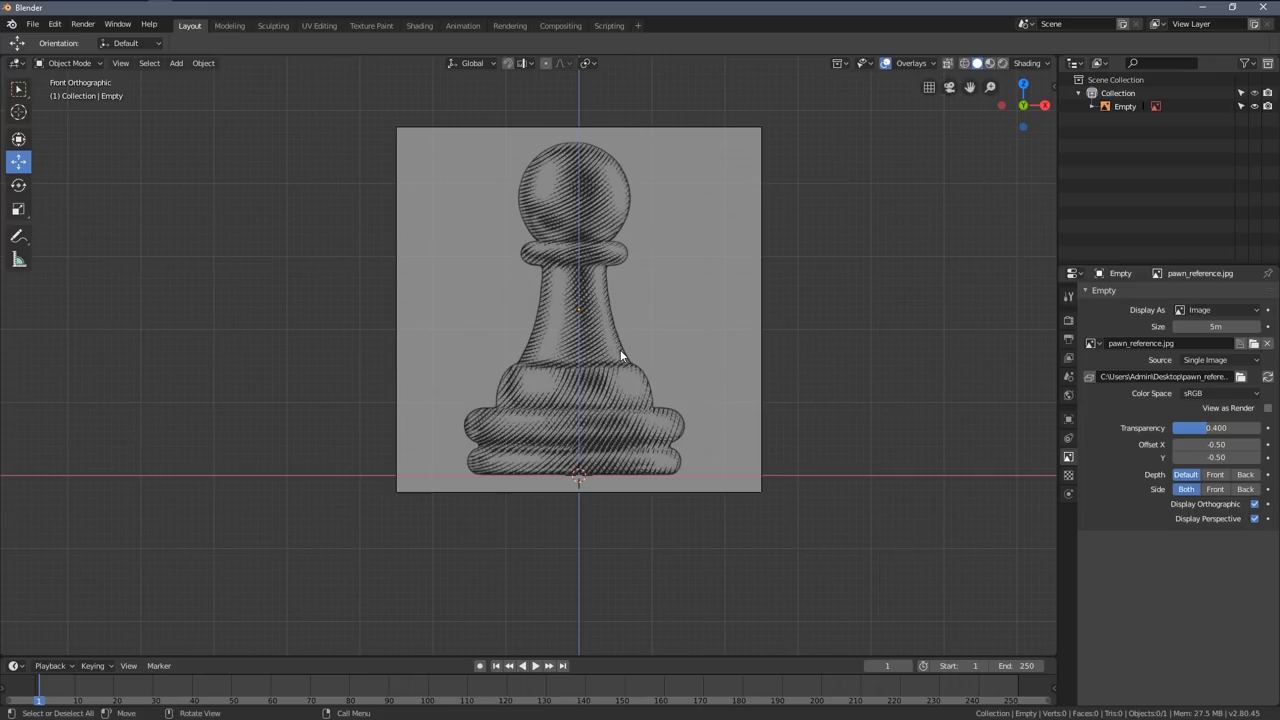
- Add a mesh circle at the pawn's base and give it a Subdivision Surface modifier
key(shift+a)
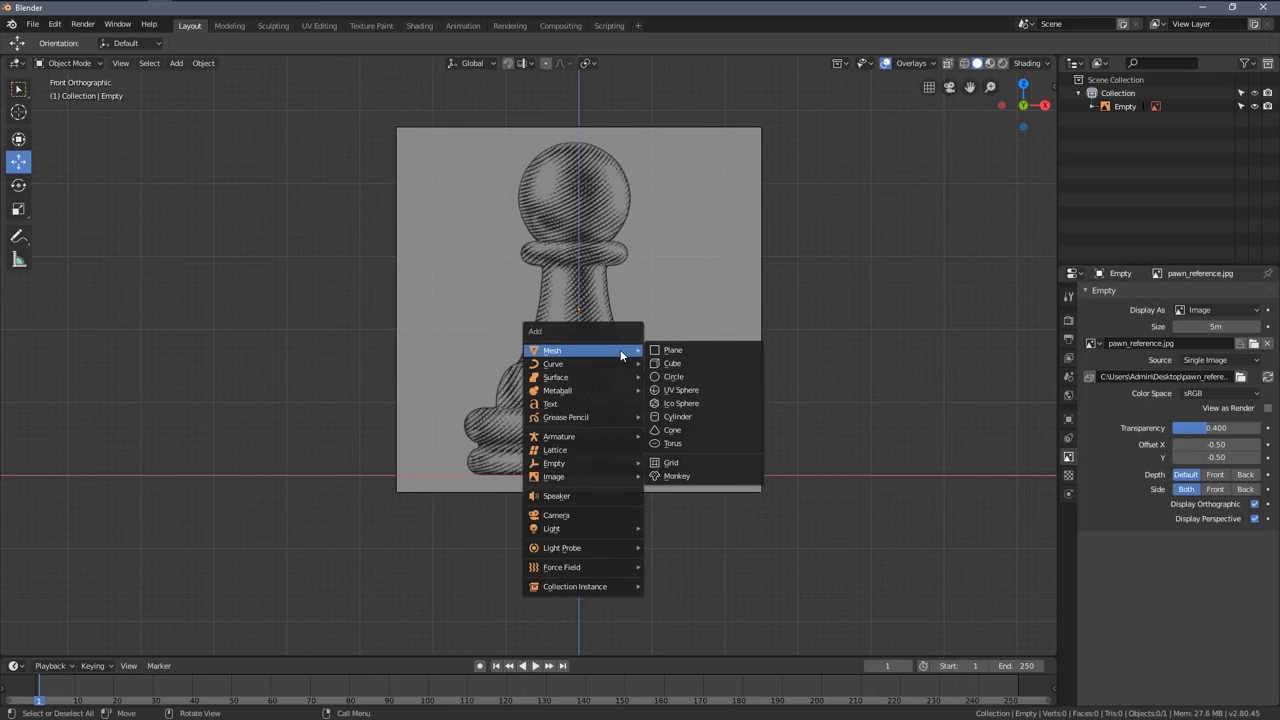
click(687, 377)
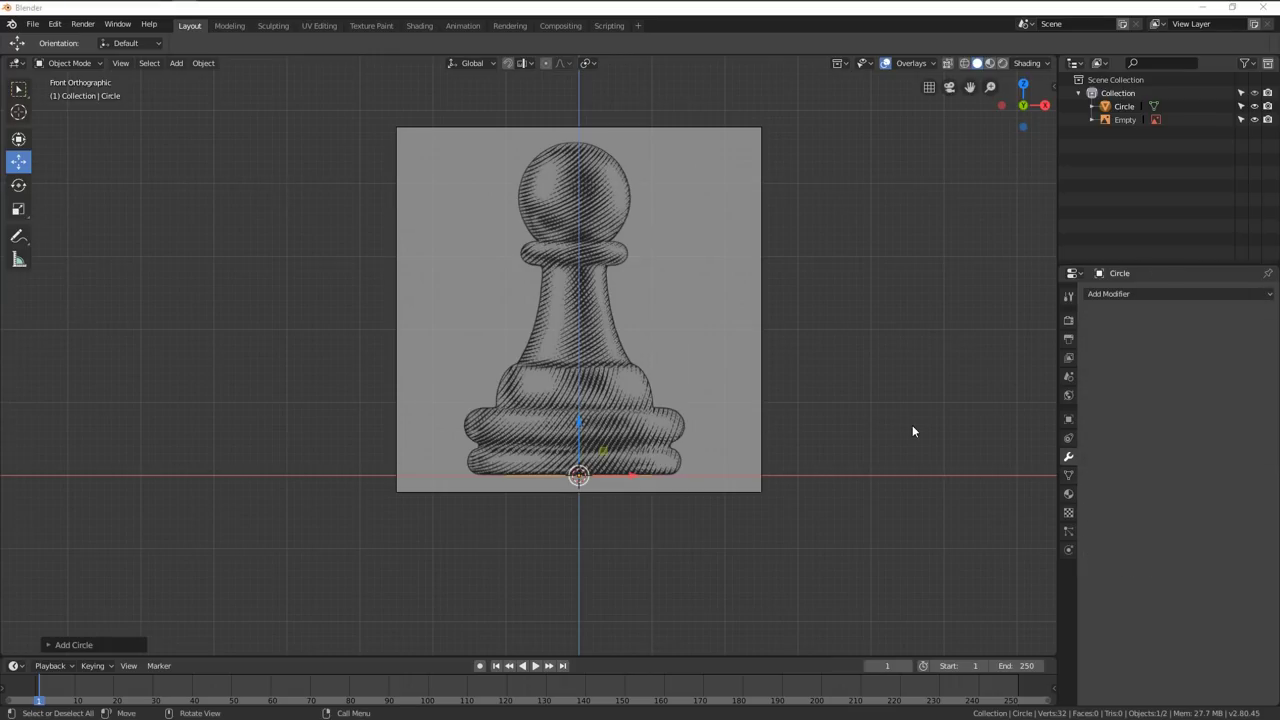
click(1133, 296)
click(1012, 514)
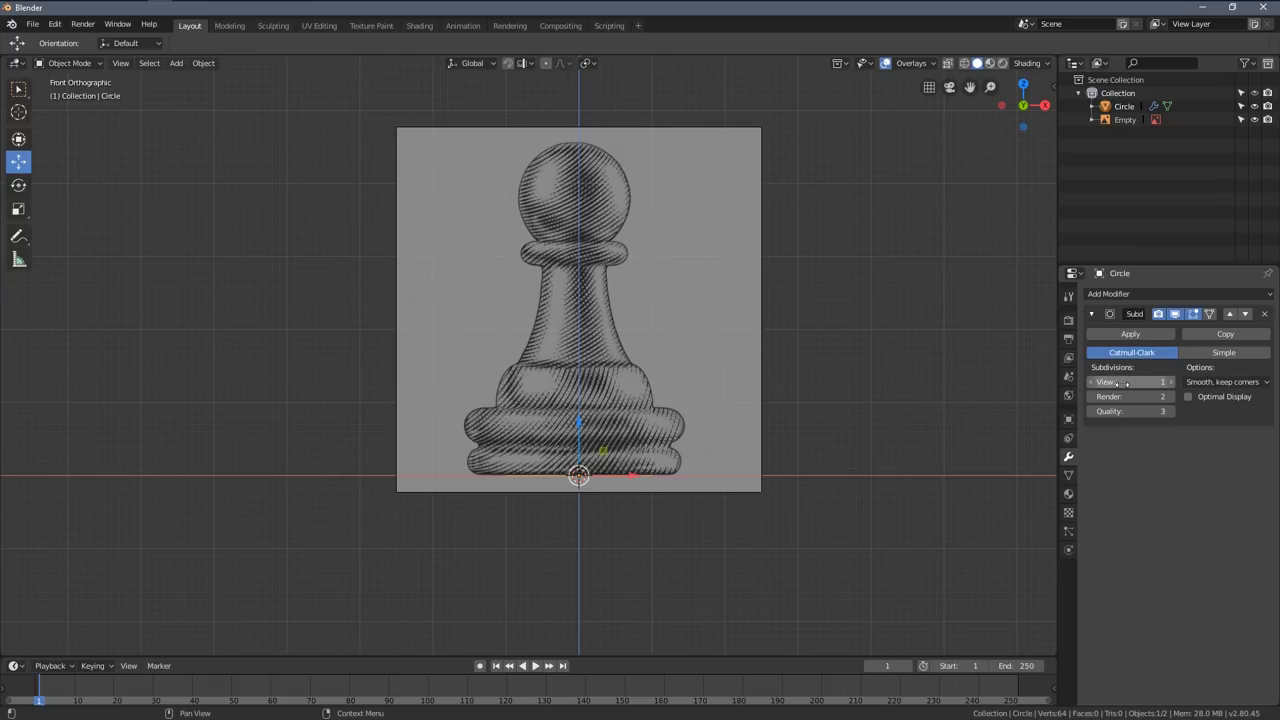
- Scale the circle's vertices by about 1.41 in Edit Mode to match the width of the pawn's base in front view
scroll(605, 483, up, 3)
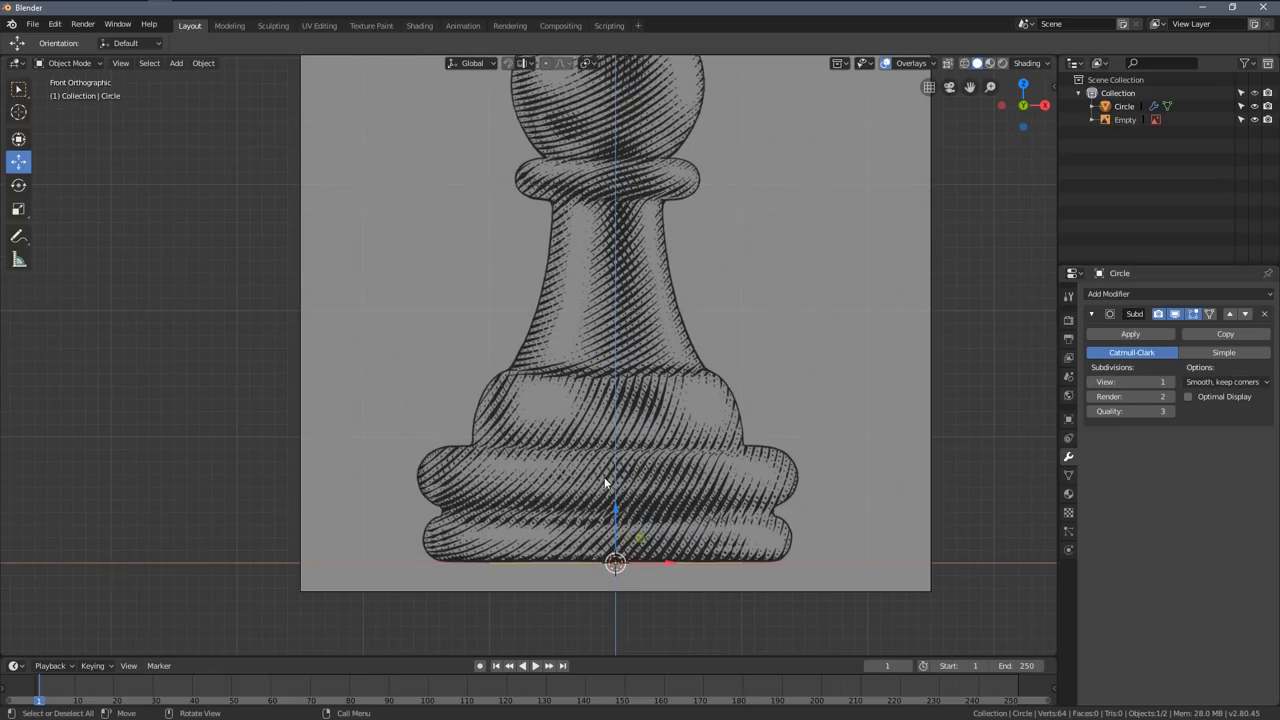
middle_drag(605, 483, 626, 509)
key(Tab)
key(KP_1)
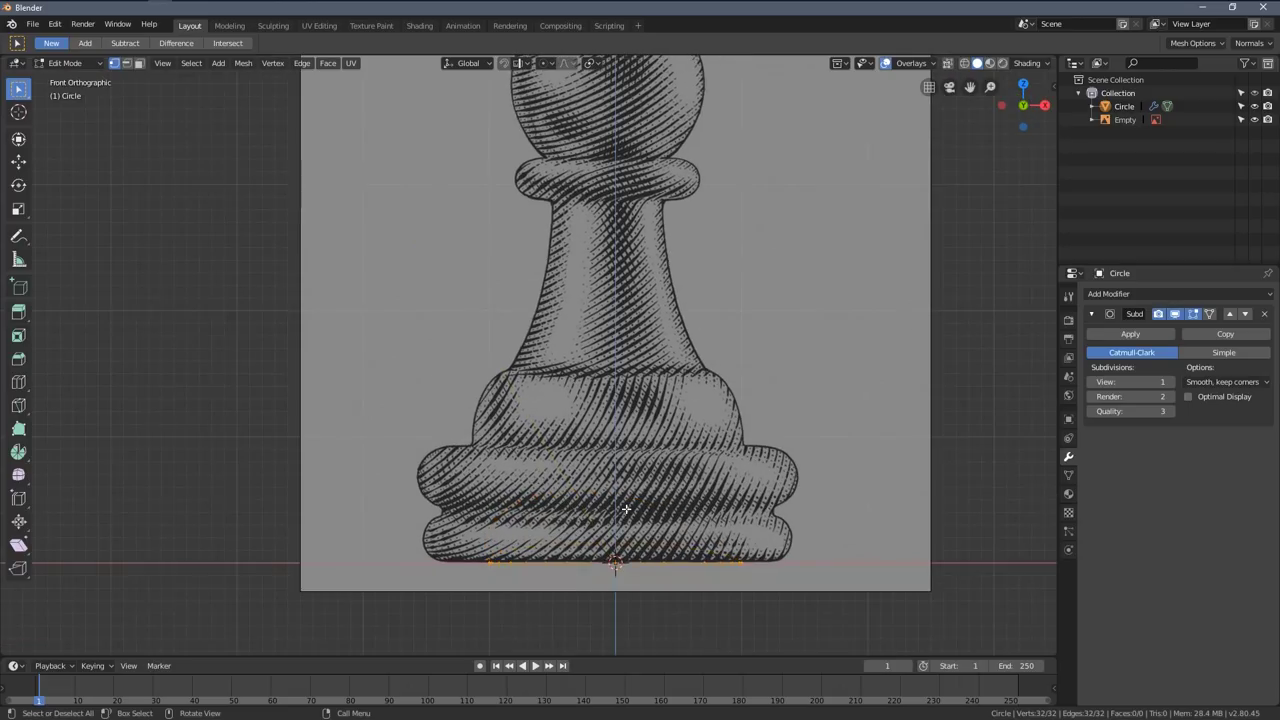
key(s)
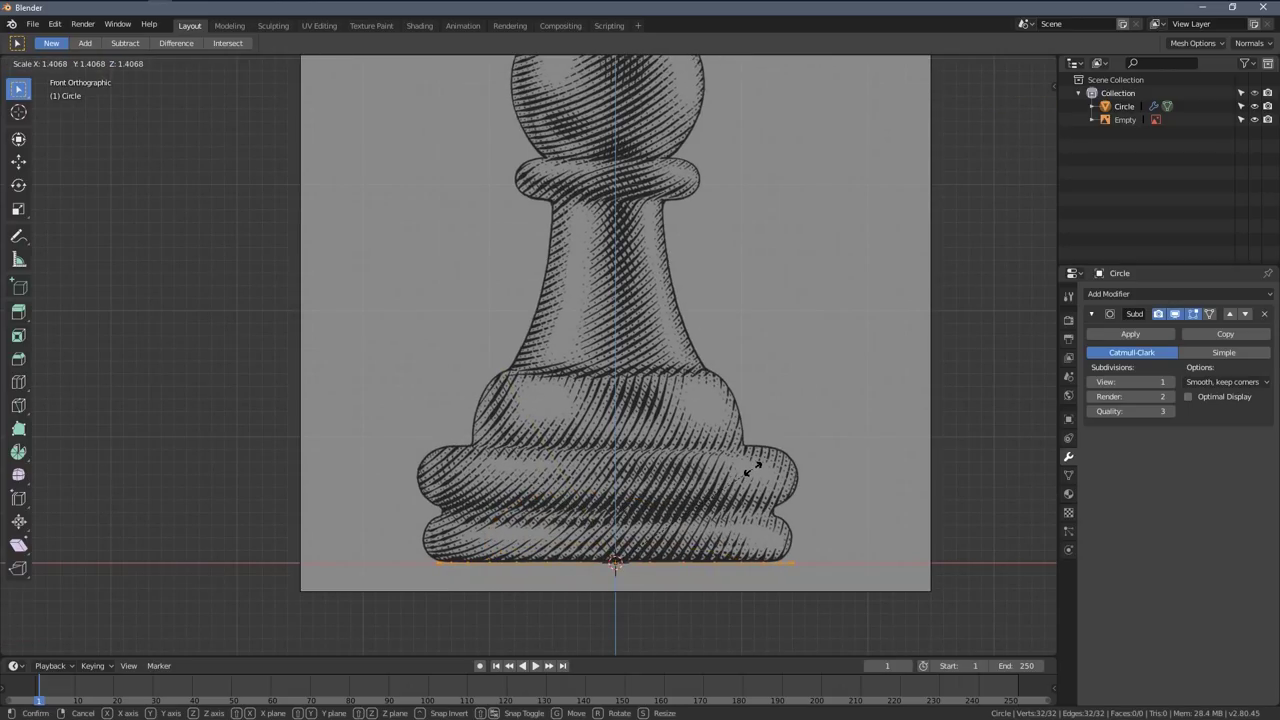
click(750, 470)
- Extrude the circle up about 0.16 m along Z and scale the new loop by about 1.16 to meet the lower ring's outline
shift+middle_drag(484, 577, 519, 481)
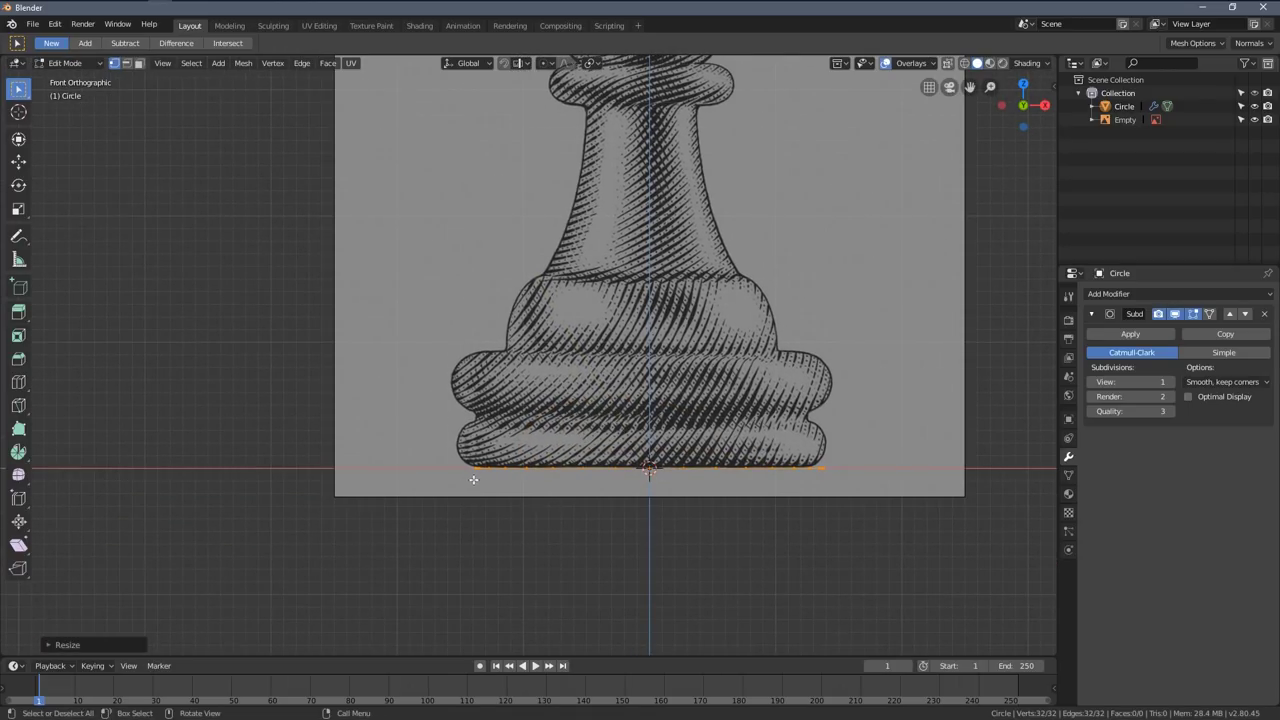
scroll(473, 482, up, 5)
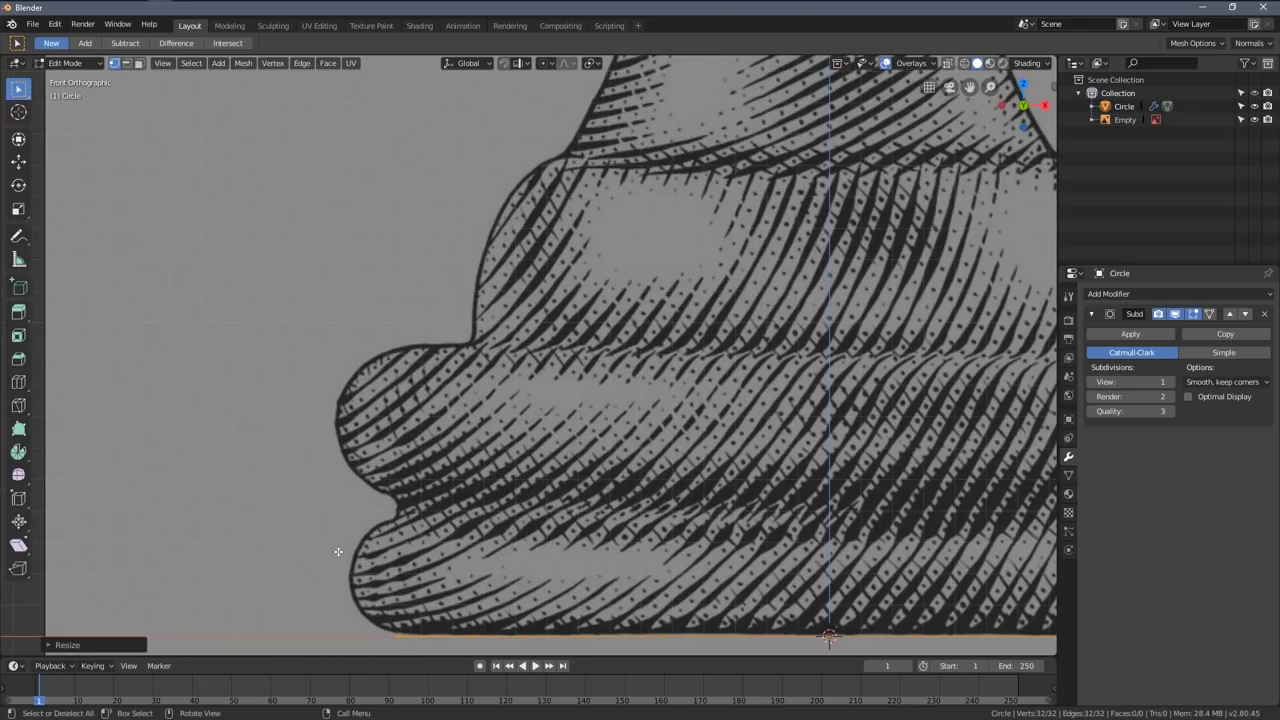
key(e)
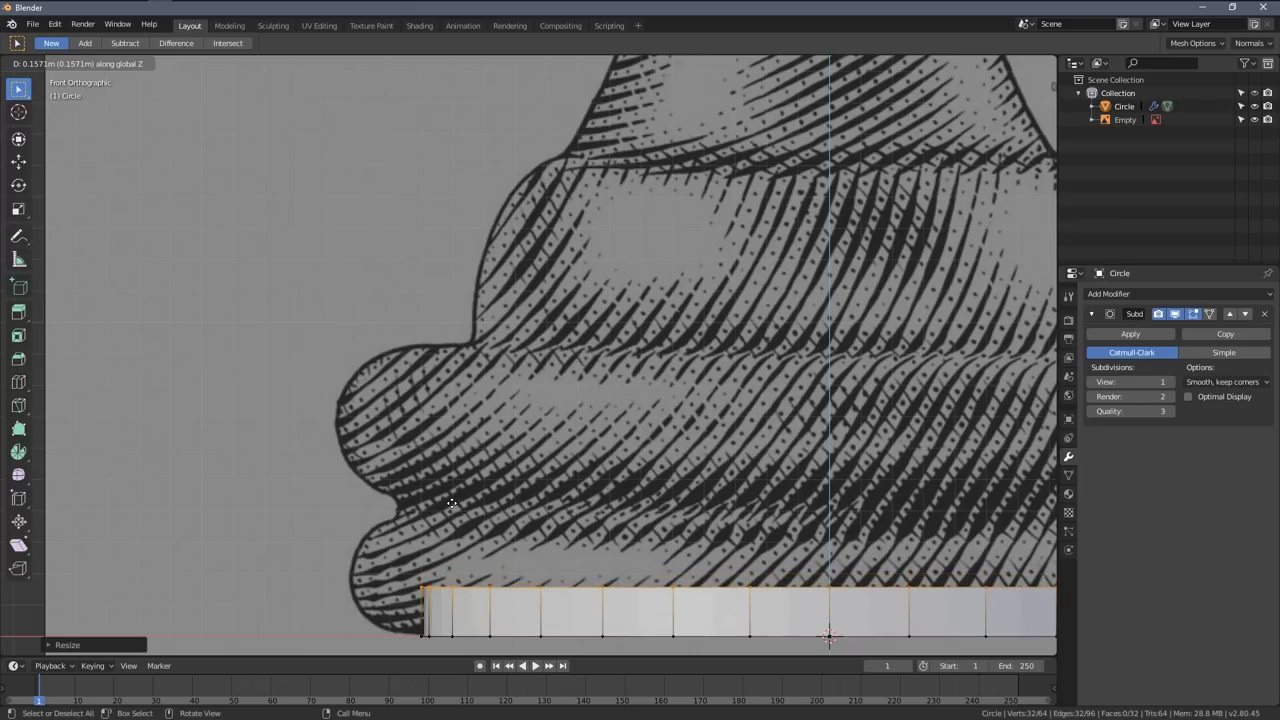
click(452, 503)
key(s)
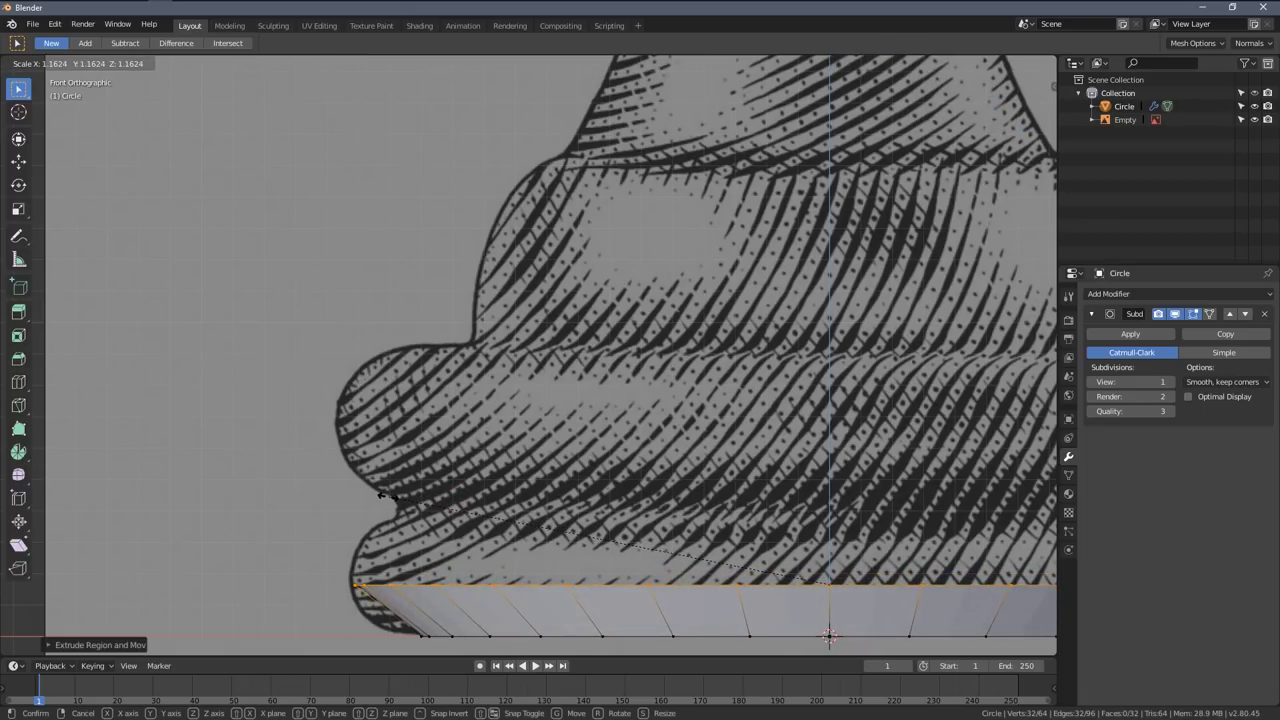
click(383, 500)
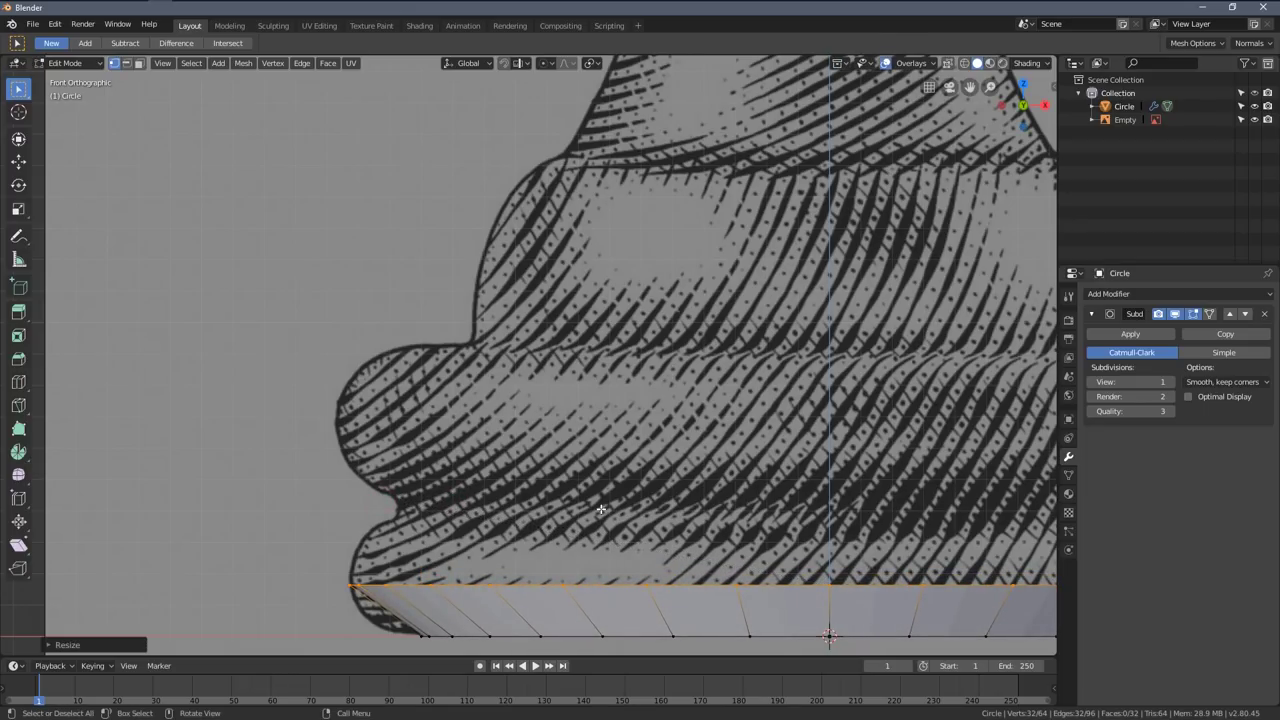
- Extrude the loop up to the groove between the two base rings and scale it in by about 0.89
key(e)
click(600, 436)
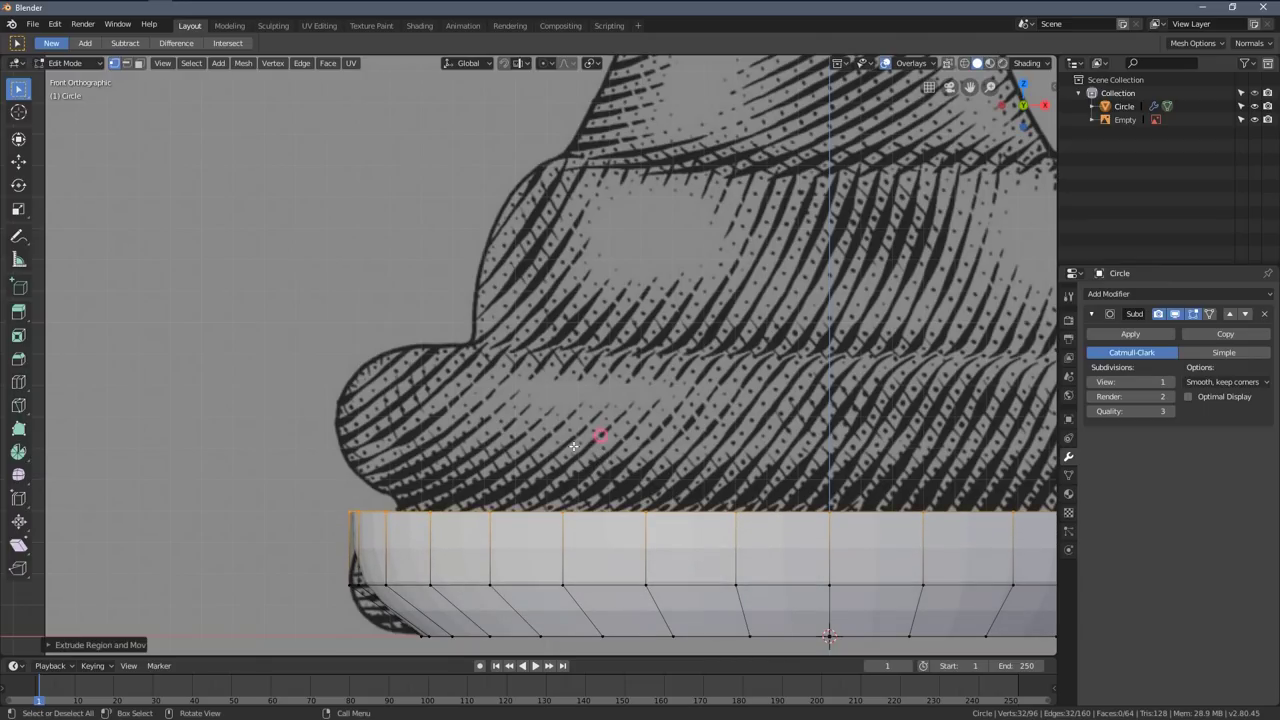
key(s)
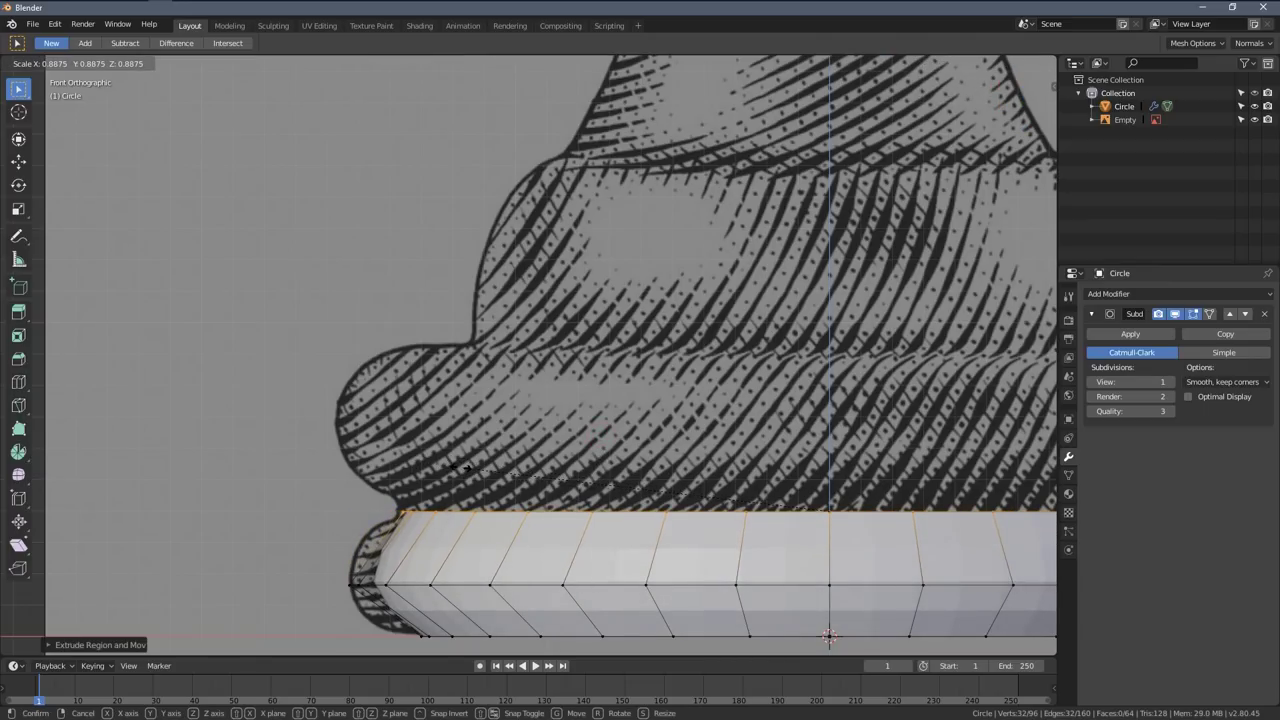
click(452, 462)
- Show the extruded base in wireframe shading and deselect the whole mesh
scroll(477, 436, up, 3)
scroll(403, 387, up, 1)
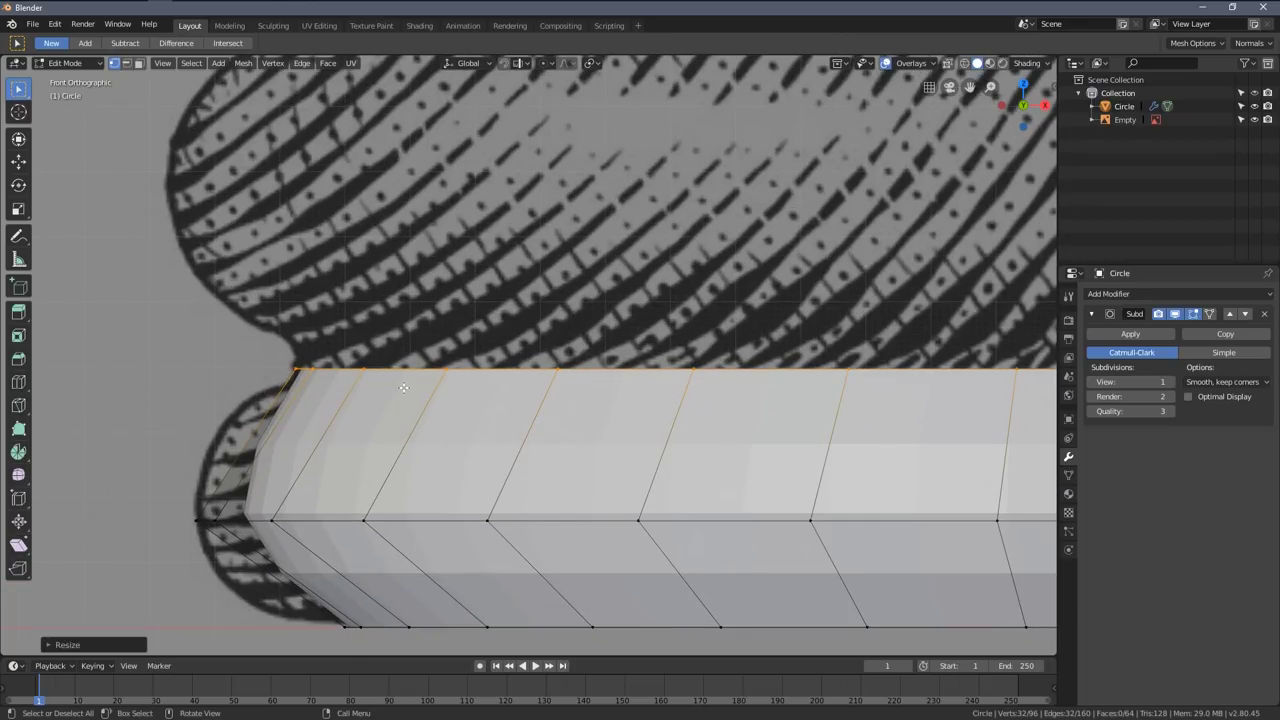
key(a)
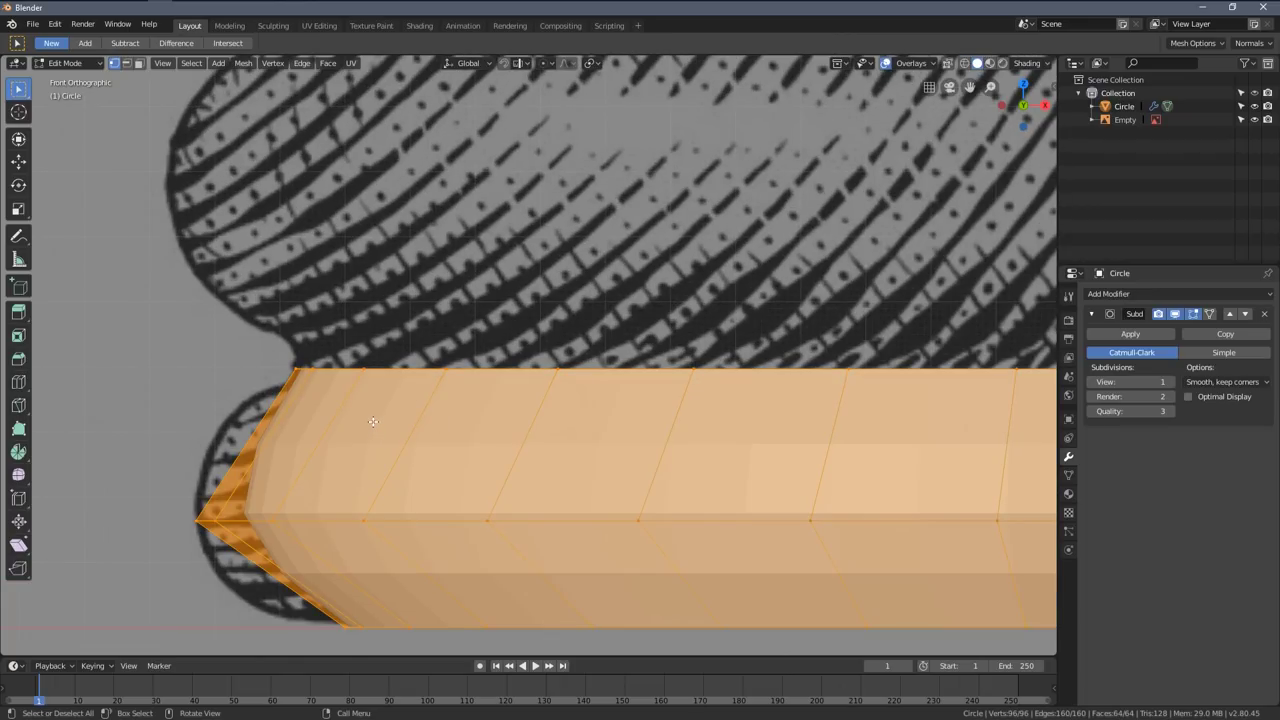
key(z)
click(266, 420)
key(alt+a)
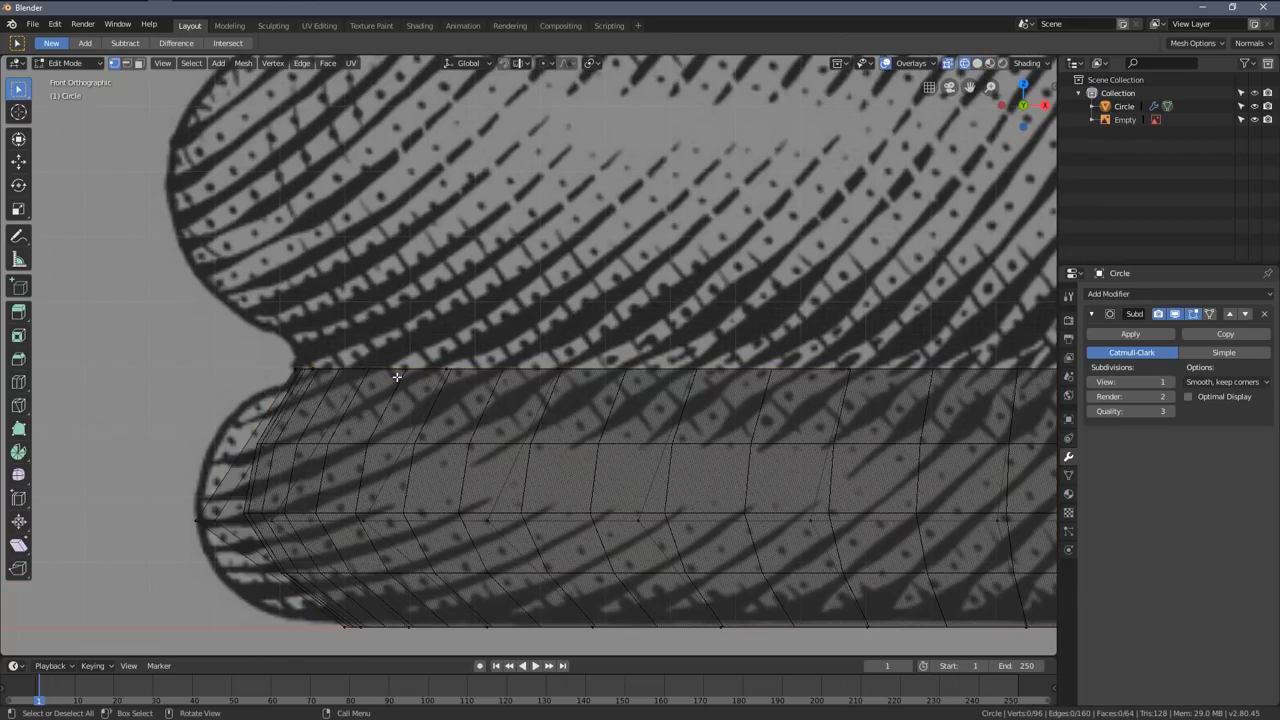
- Select the three horizontal edge loops of the base in edge select mode and restore solid shading
key(2)
alt+click(394, 369)
alt+shift+click(351, 520)
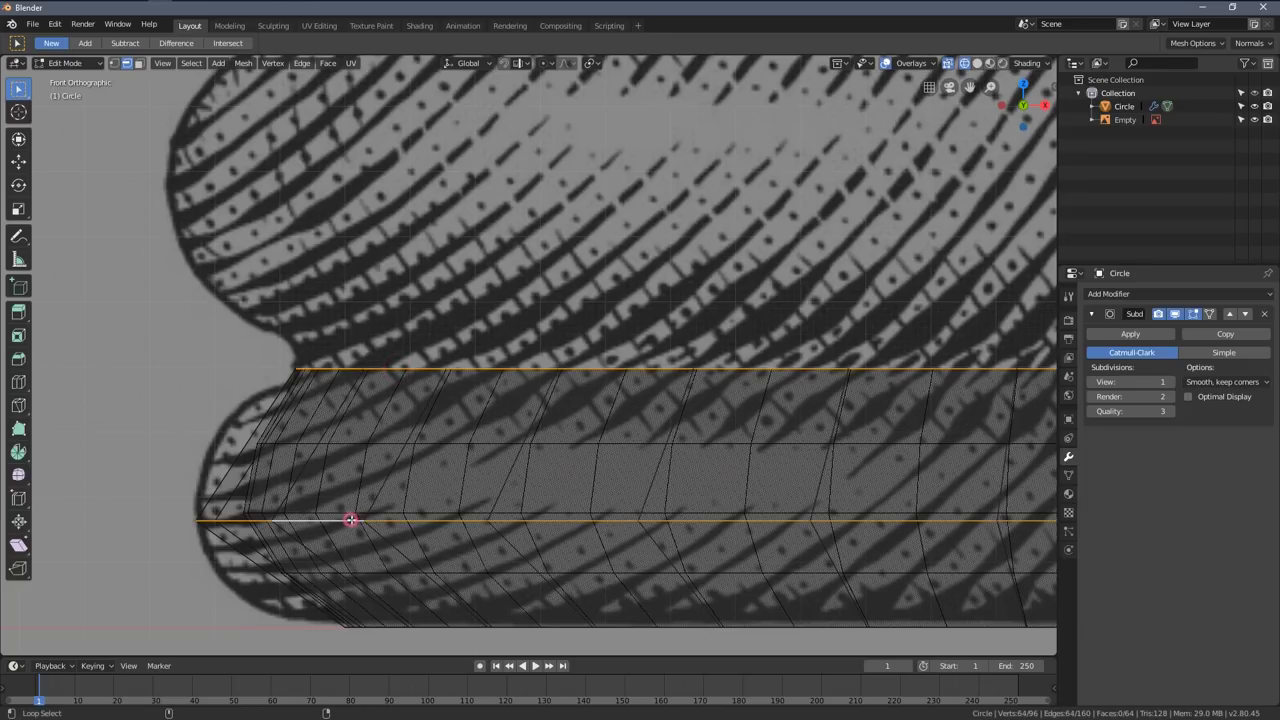
alt+shift+click(537, 627)
scroll(465, 499, down, 1)
key(z)
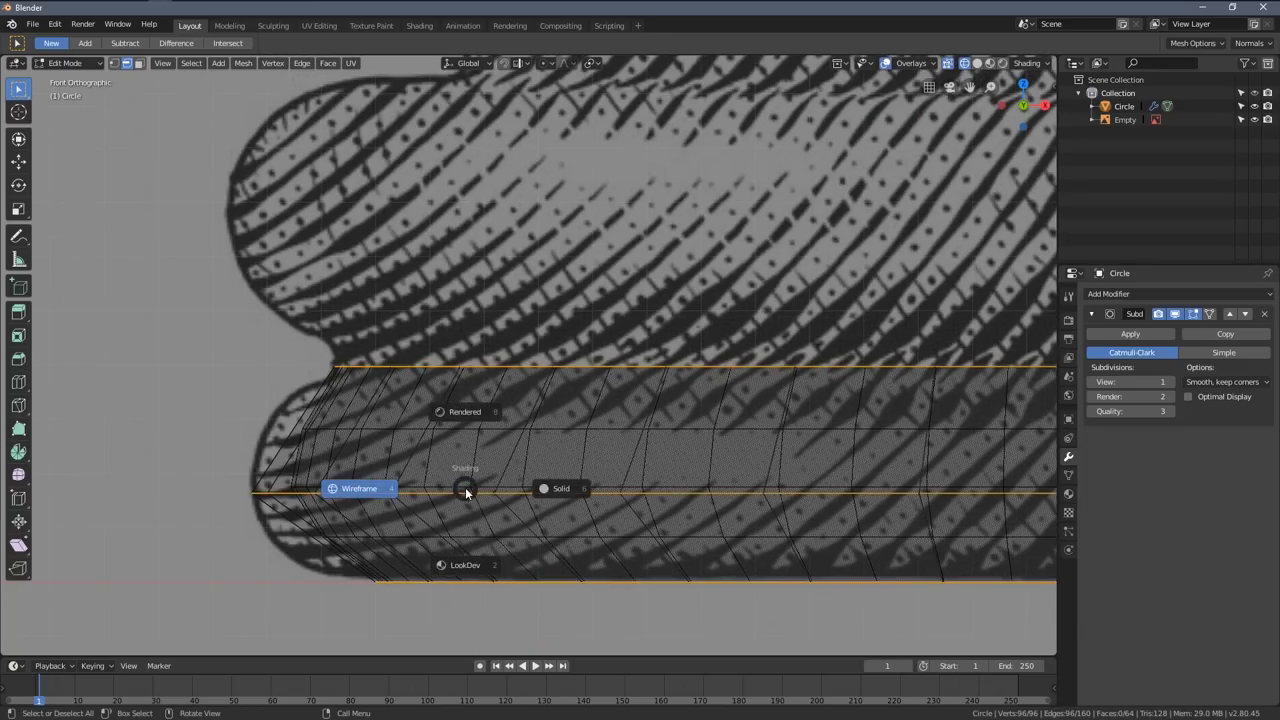
click(521, 489)
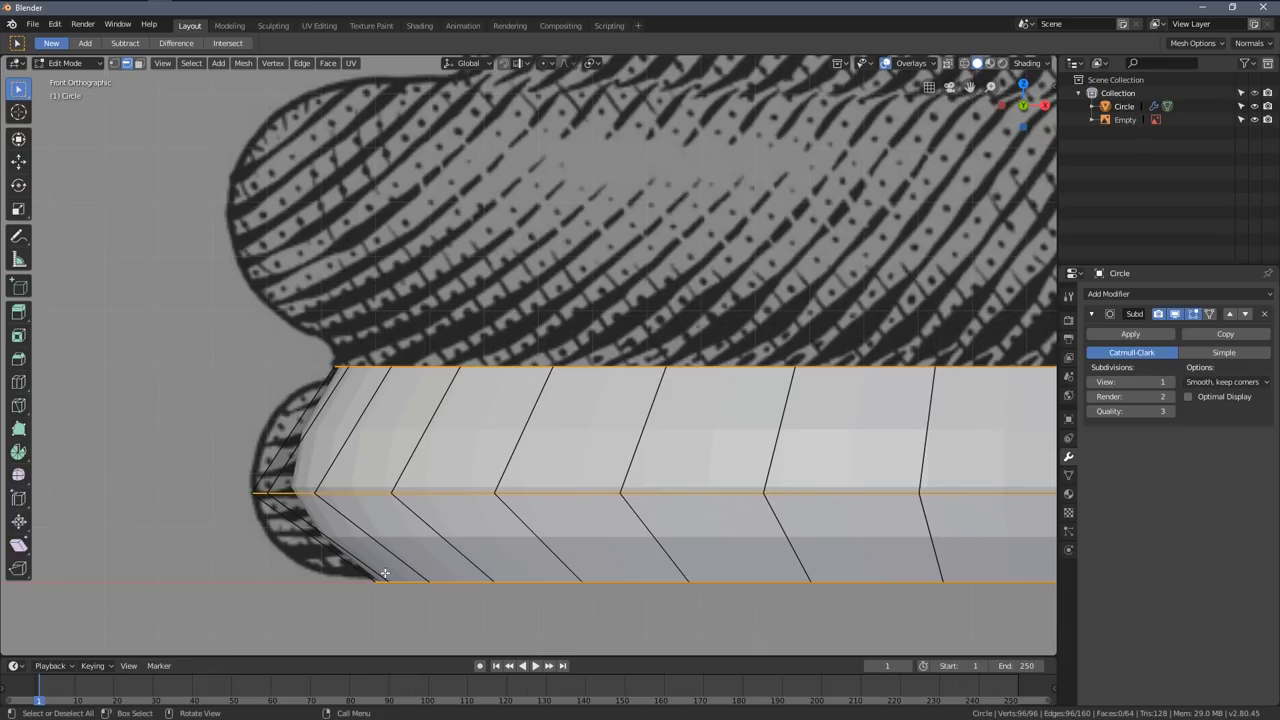
- Select only the top edge loop and toggle the Subdivision modifier's Edit Mode display off and back on to compare
key(Tab)
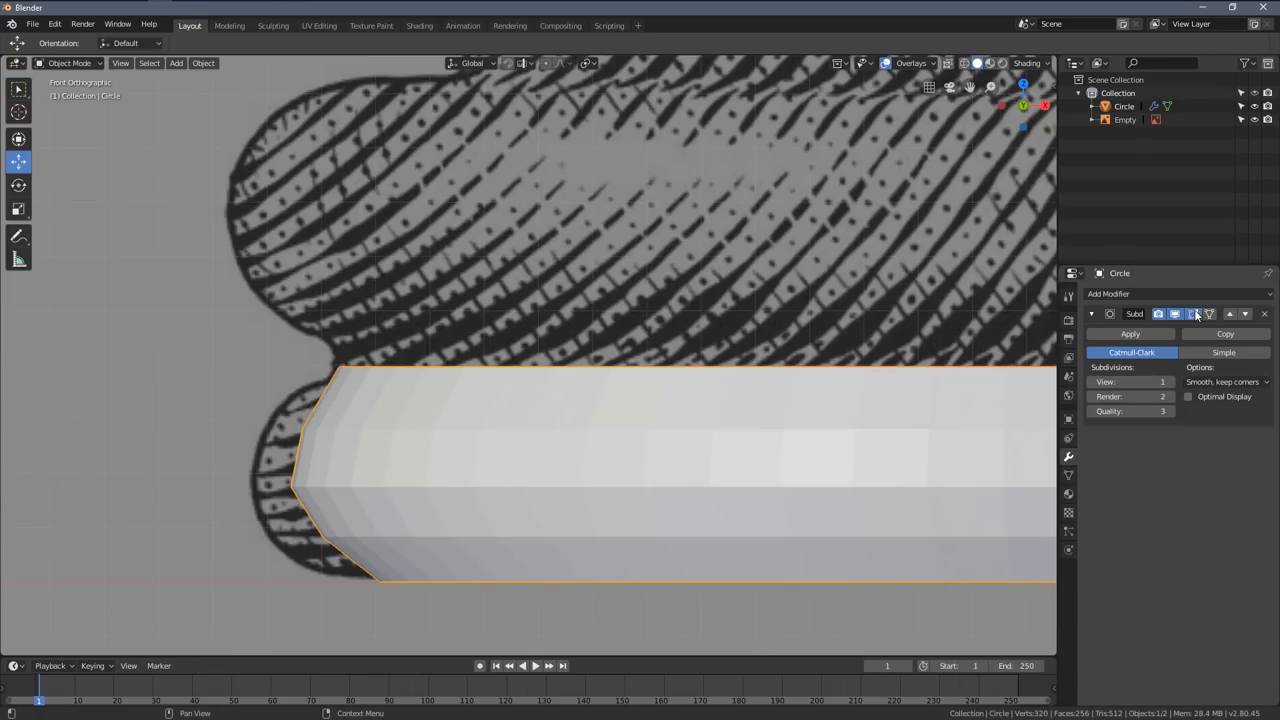
key(Tab)
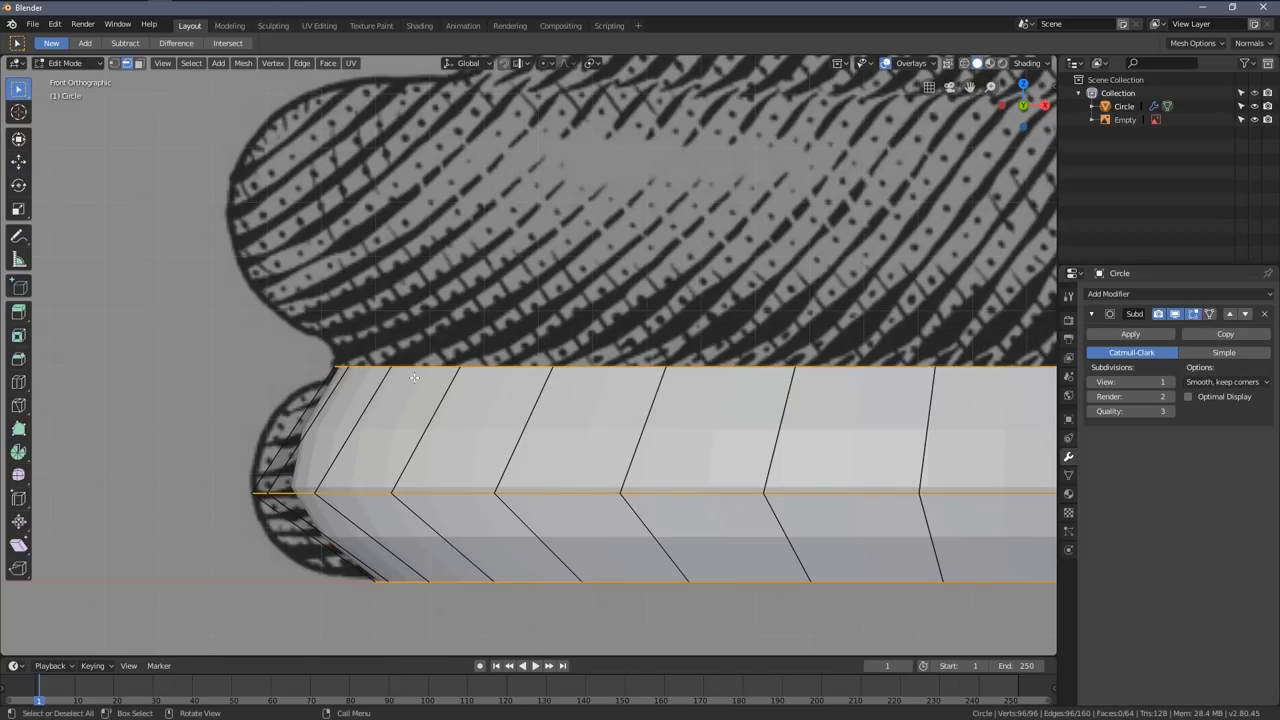
key(a)
key(alt+a)
alt+click(747, 378)
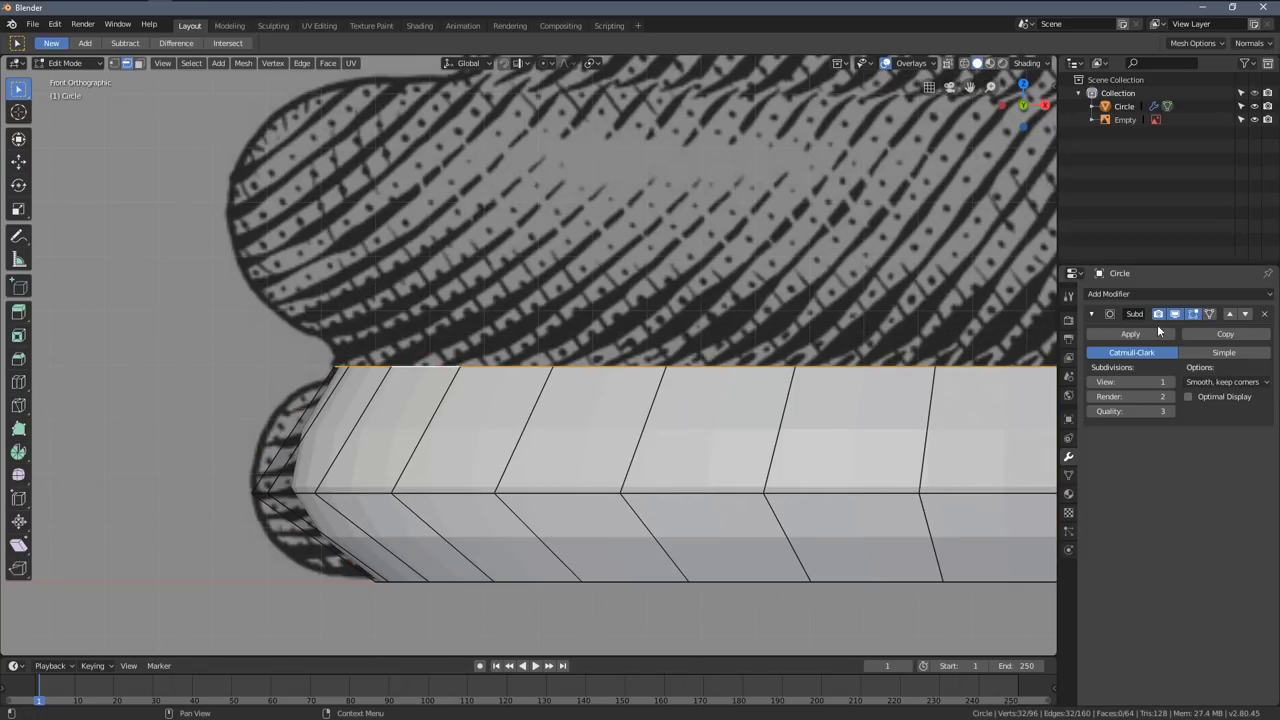
click(1195, 314)
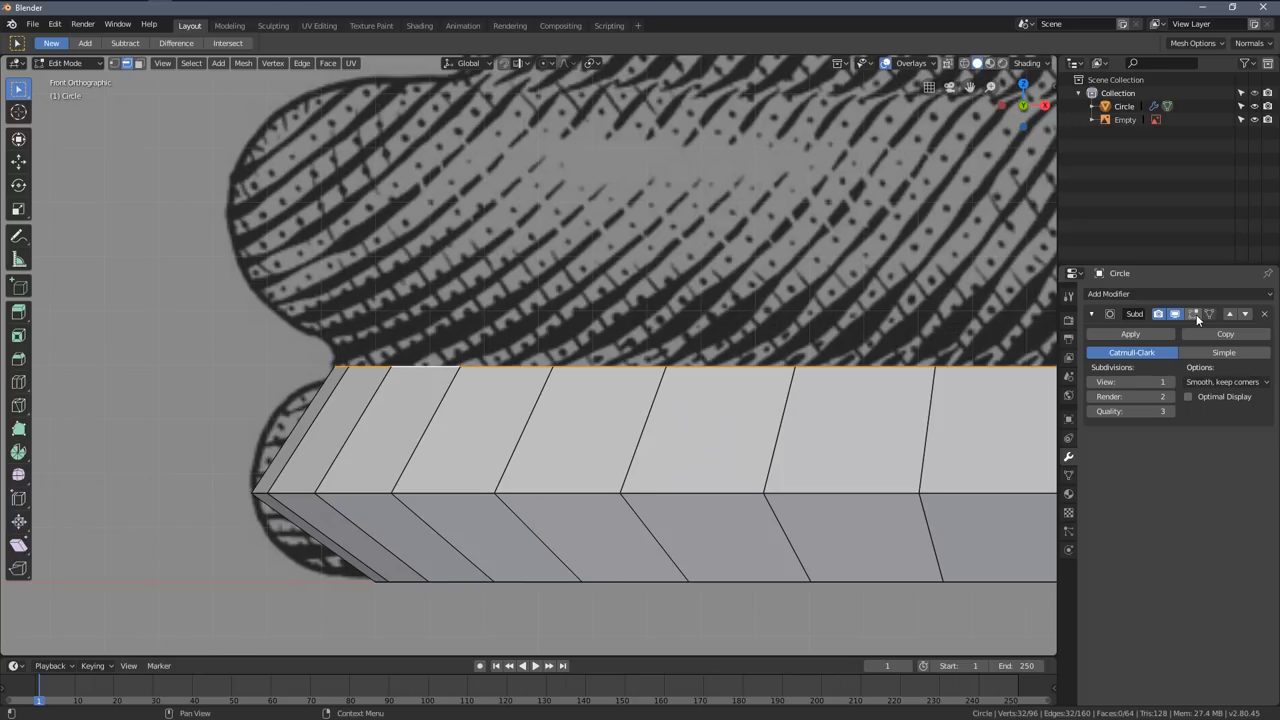
click(1196, 314)
- Extrude the top loop up from the groove and scale it outward to the underside of the upper base ring
shift+middle_drag(584, 297, 570, 351)
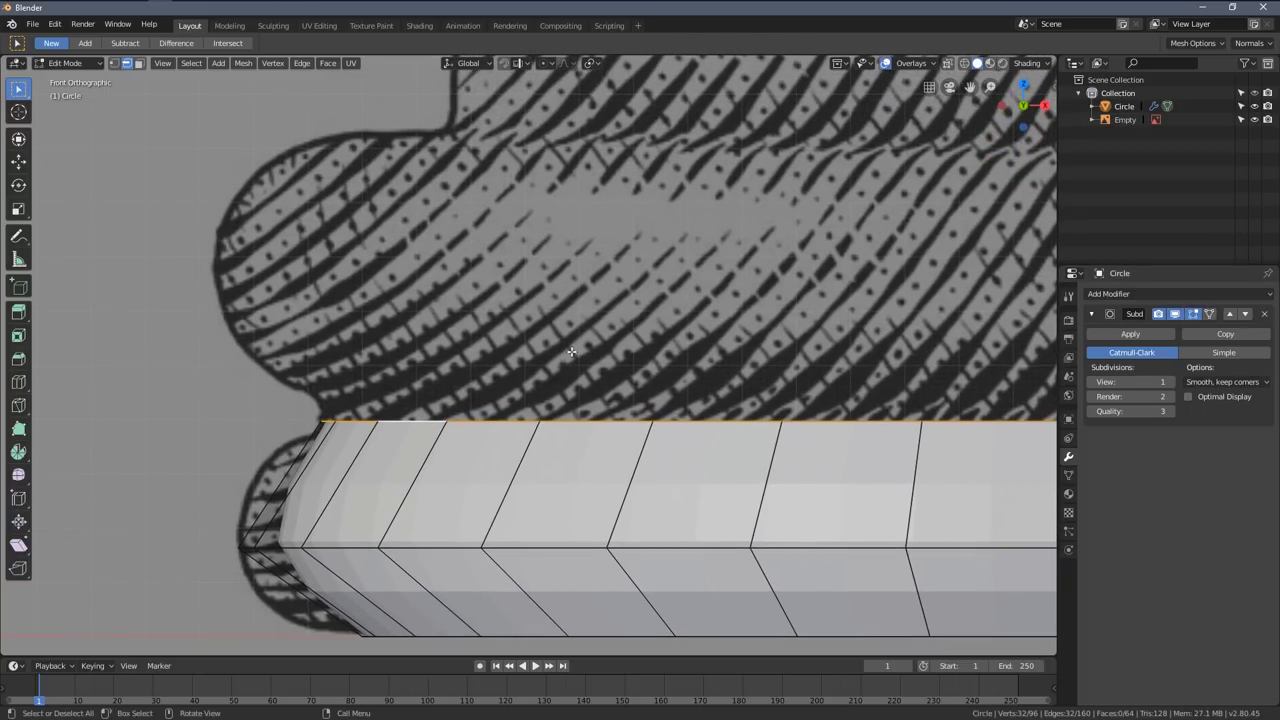
key(e)
click(574, 289)
key(s)
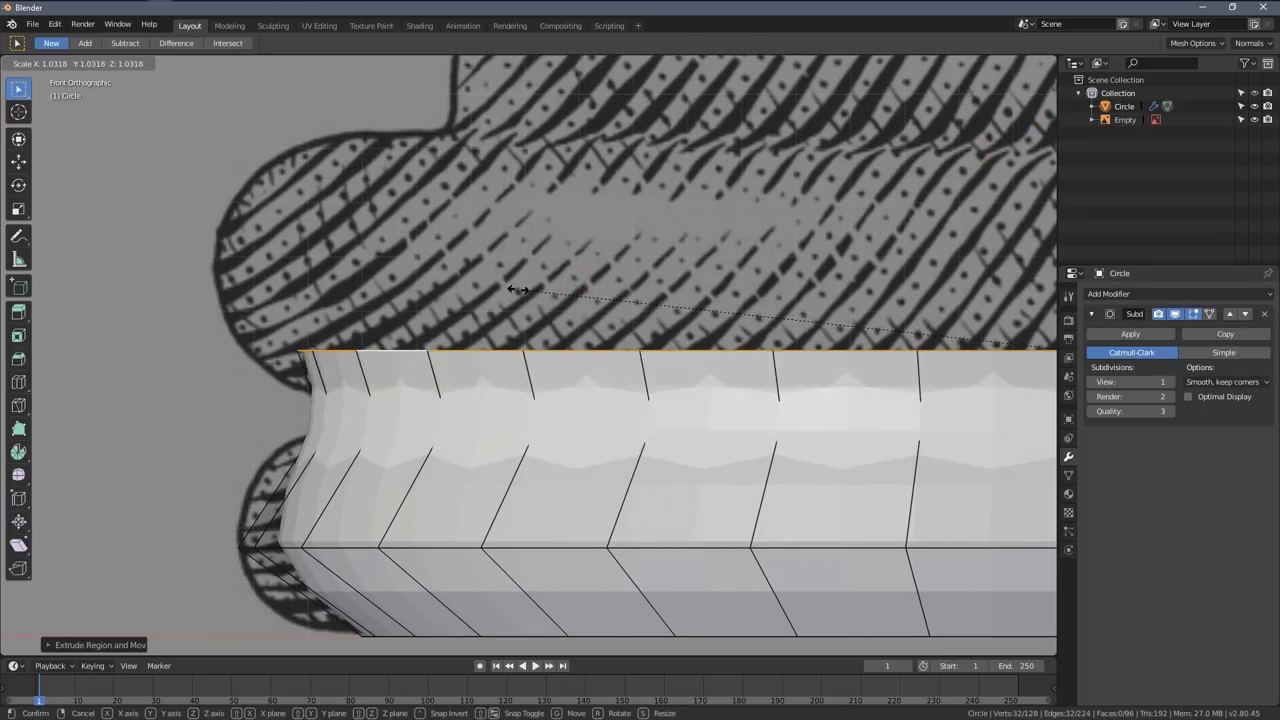
click(474, 287)
- Extrude the loop up to the upper ring's widest point and scale it by about 1.03 to meet the outline
shift+middle_drag(488, 268, 464, 329)
key(e)
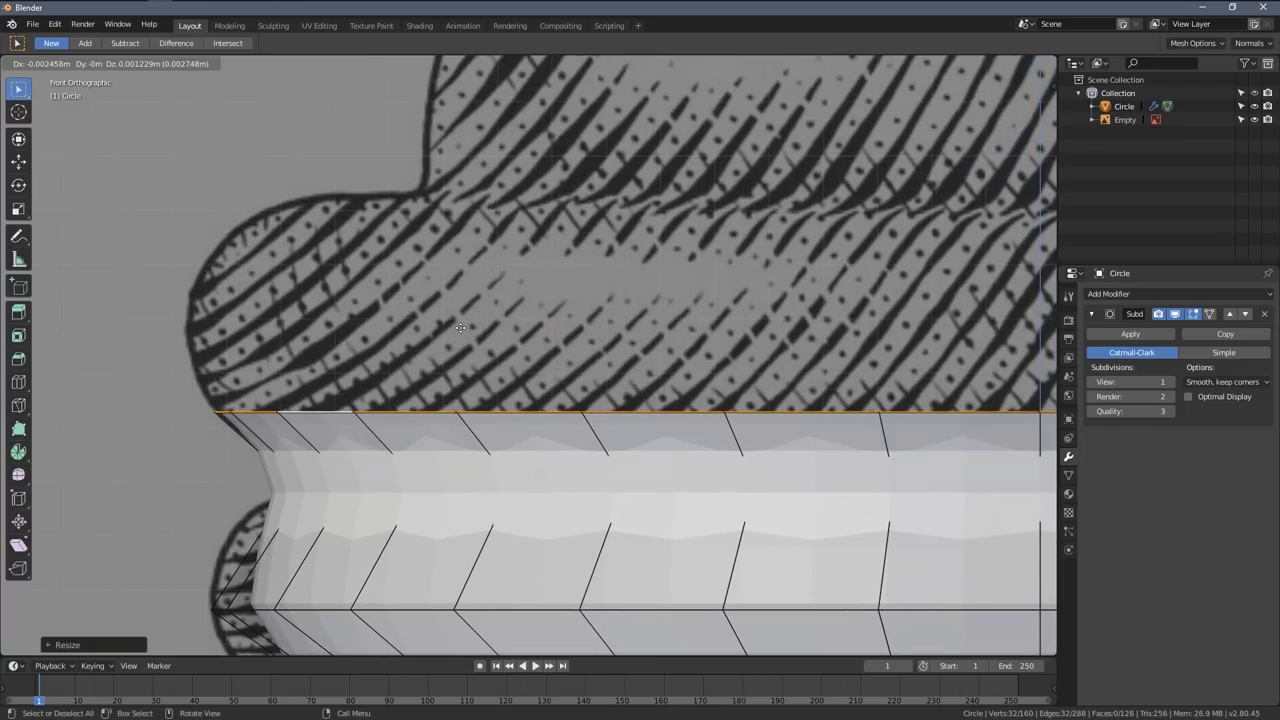
key(e)
click(435, 234)
key(s)
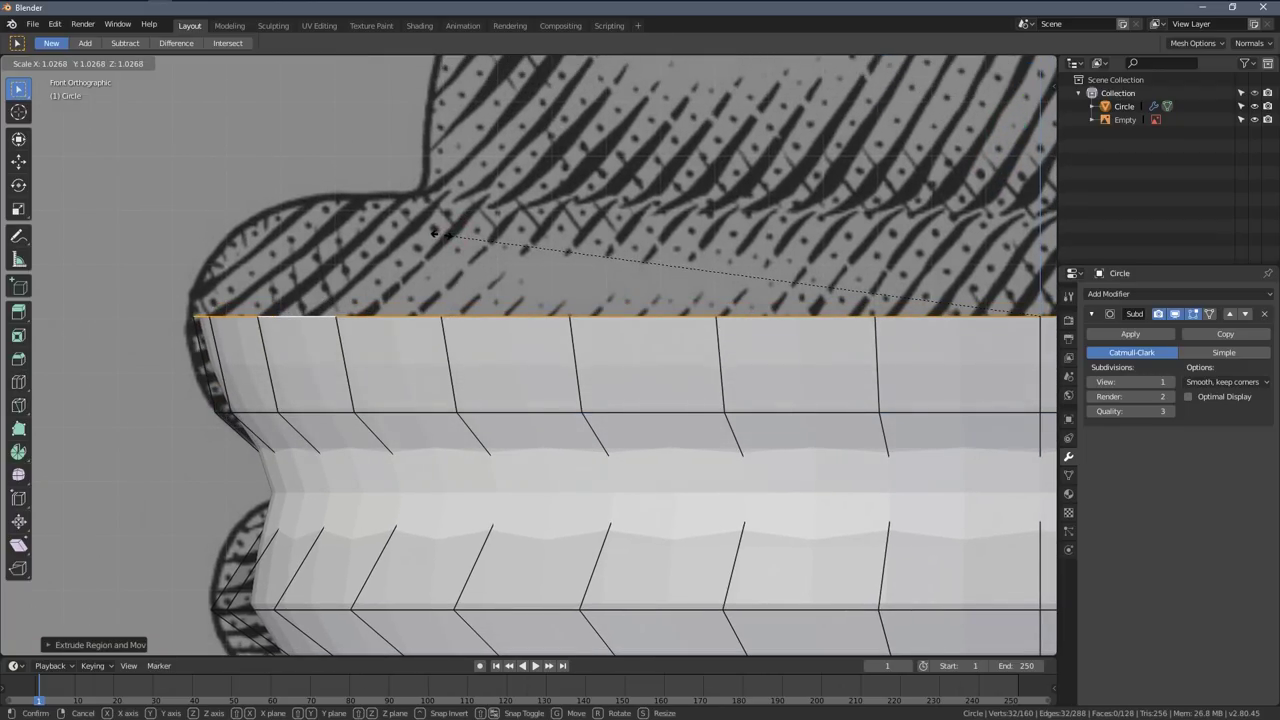
click(430, 234)
- Extrude the loop along Z to the upper ring's top edge and scale it in by about 0.88
shift+middle_drag(453, 232, 420, 309)
key(e)
key(z)
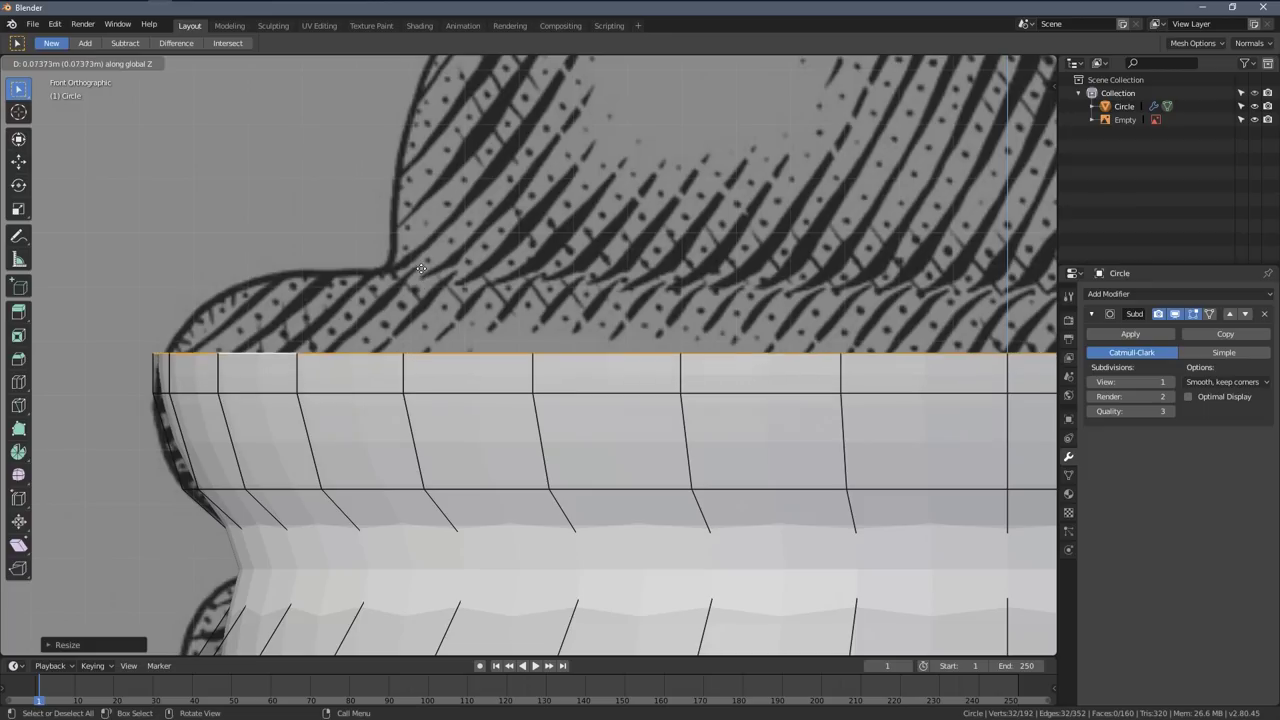
click(432, 188)
key(s)
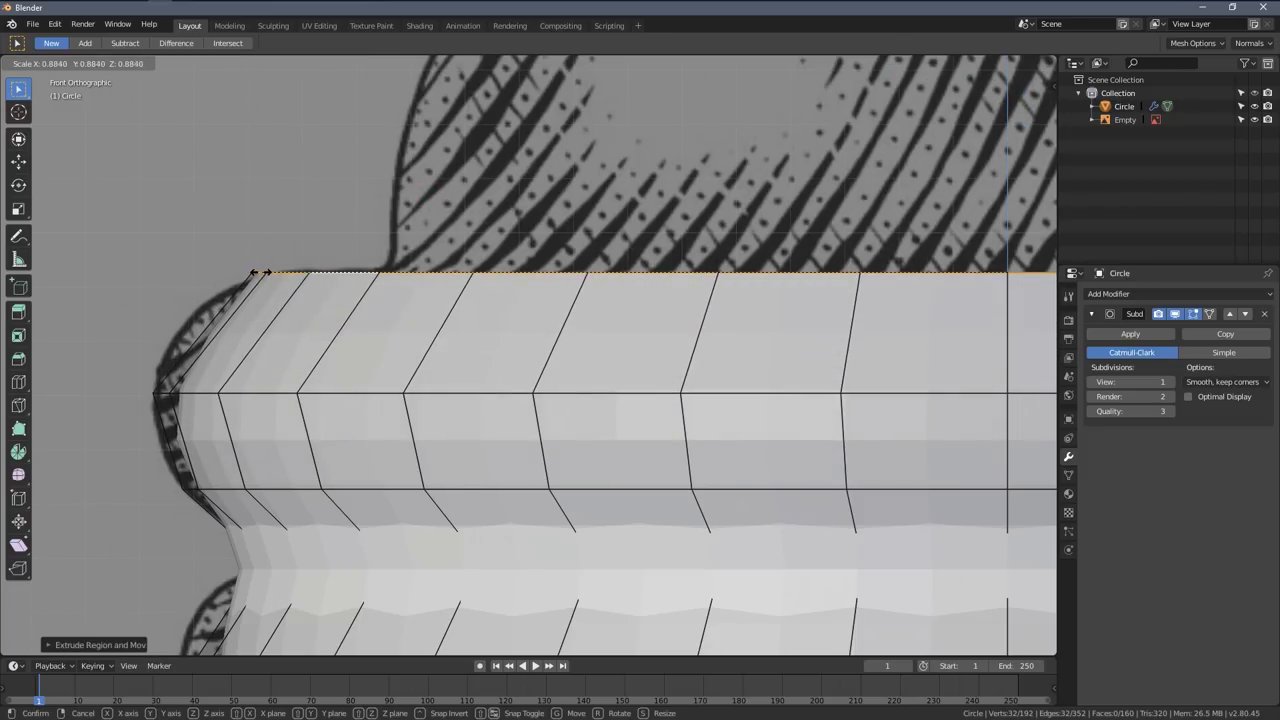
click(281, 283)
- Extrude the top loop in place and scale it inward toward the start of the next tier to form a flat rim
scroll(233, 497, down, 3)
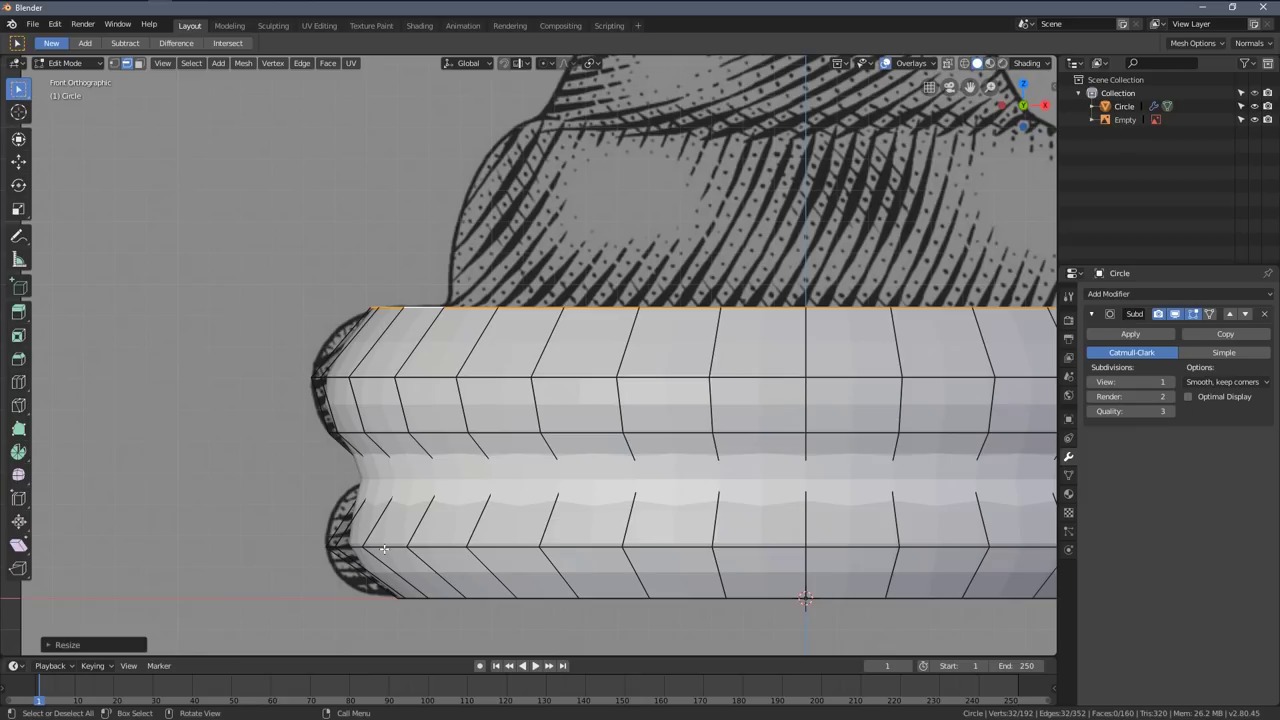
scroll(399, 379, up, 3)
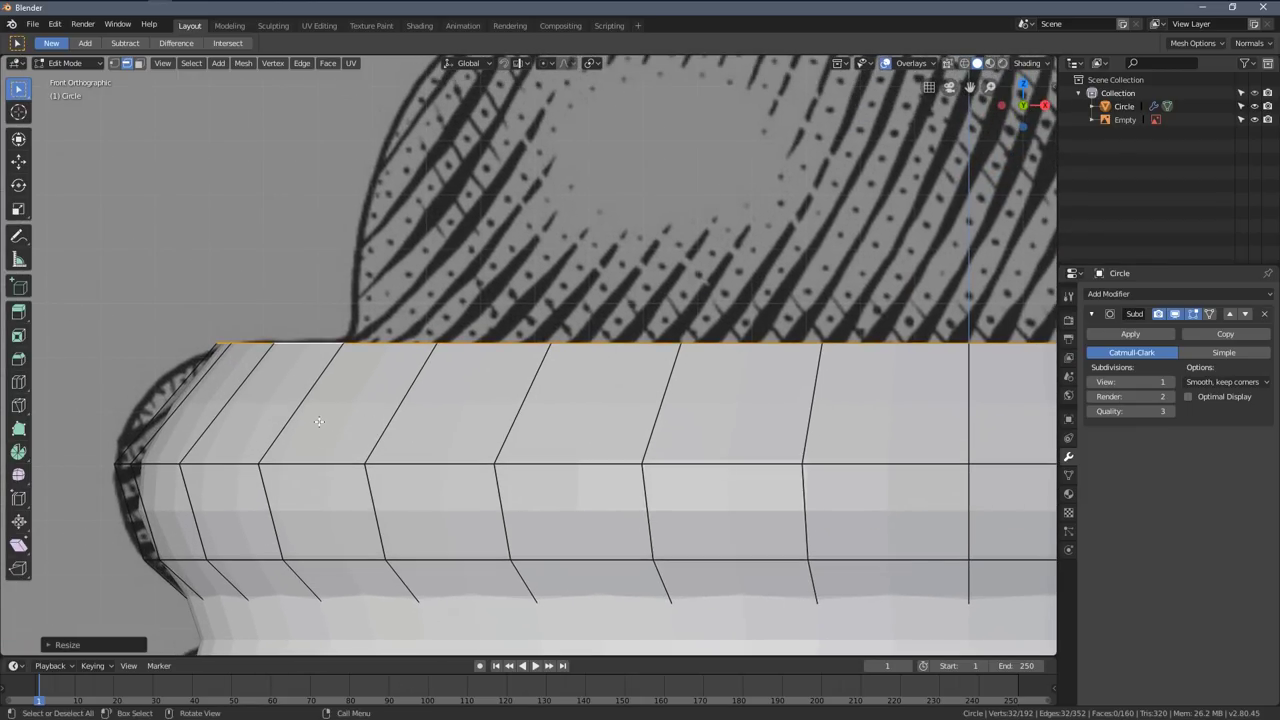
key(e)
right_click(318, 421)
key(s)
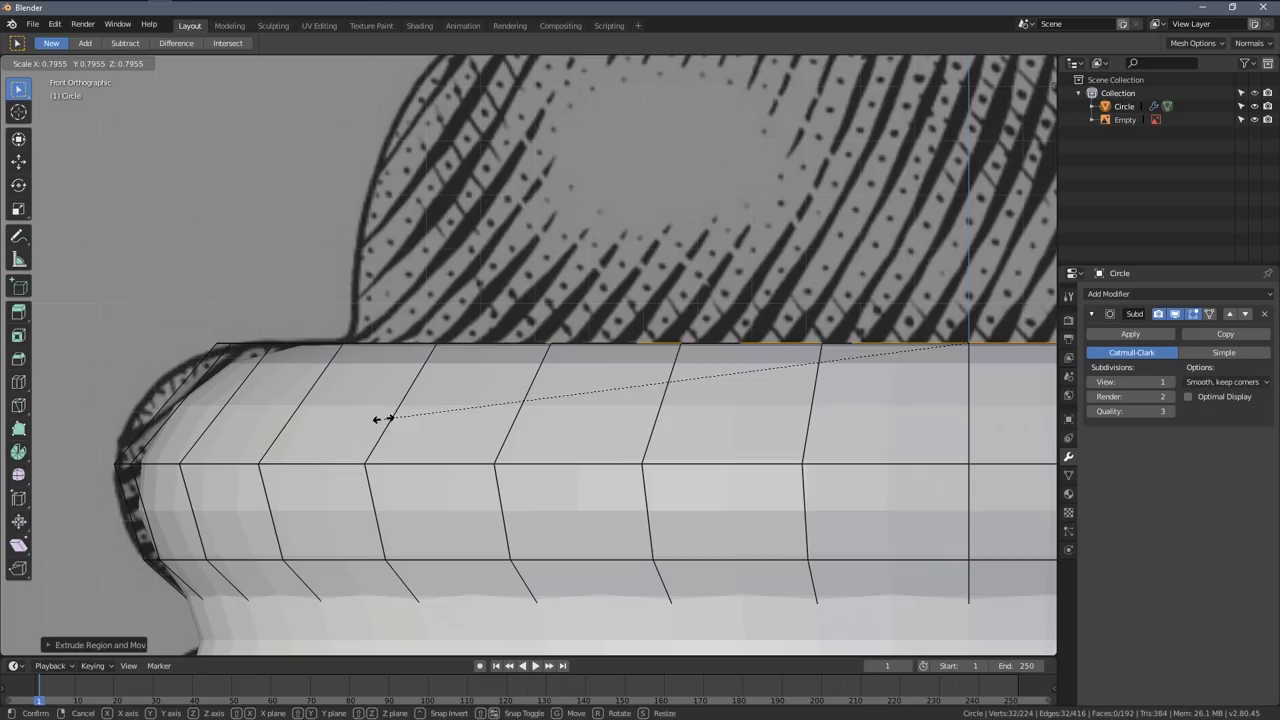
click(345, 431)
key(ctrl+z)
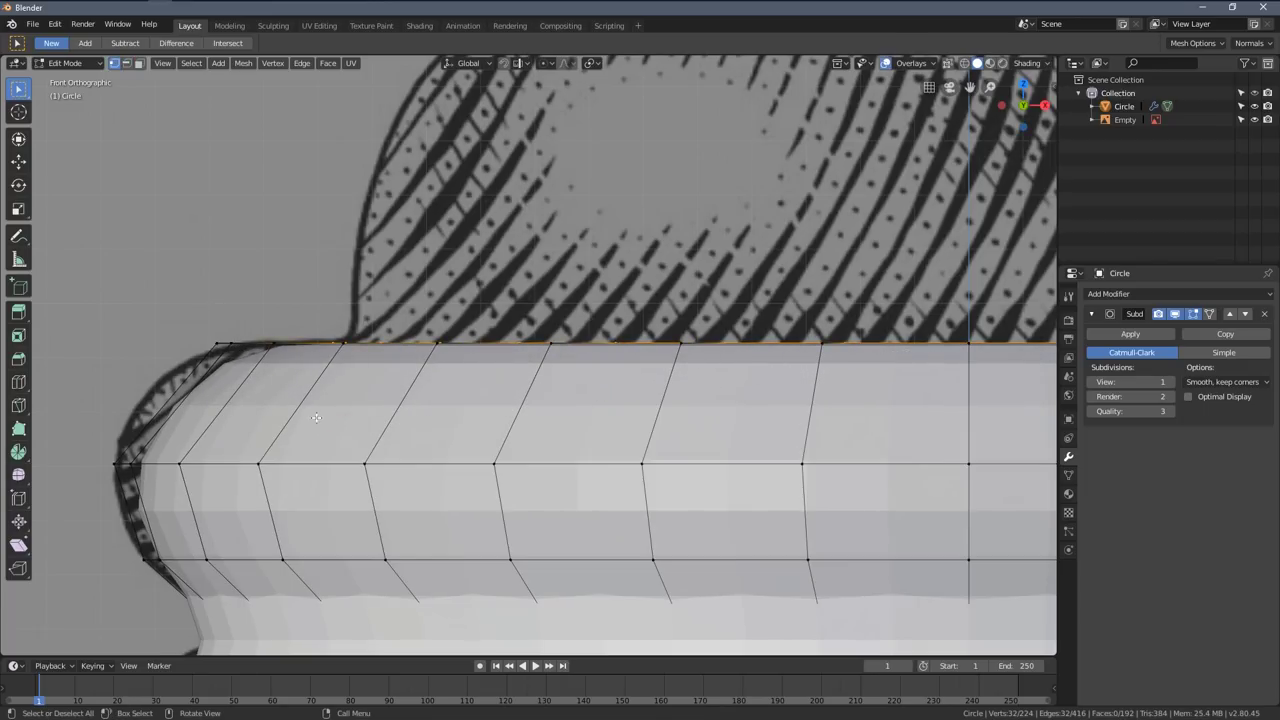
key(ctrl+Tab)
click(400, 437)
mouse_move(603, 389)
middle_down()
mouse_move(592, 412)
mouse_move(491, 407)
middle_up()
scroll(491, 407, down, 5)
key(z)
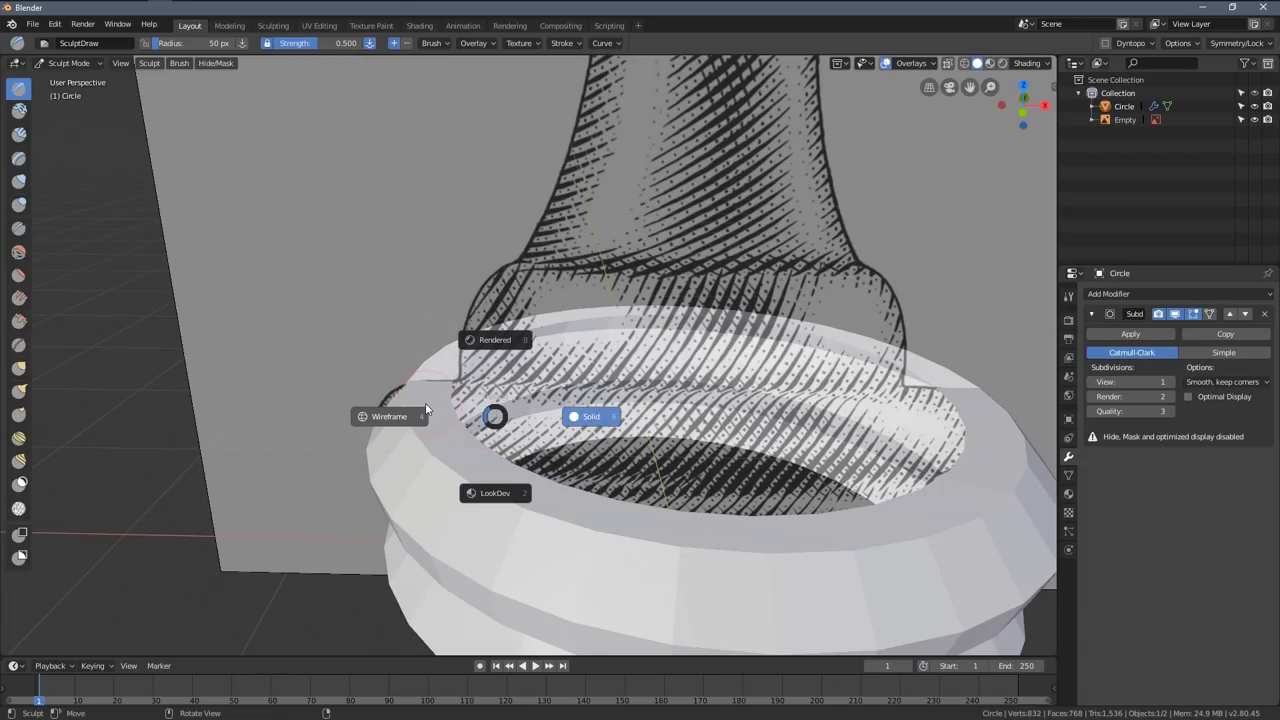
click(509, 397)
- Examine the smoothed base from several angles in Object Mode, and return to Edit Mode in front view
click(68, 63)
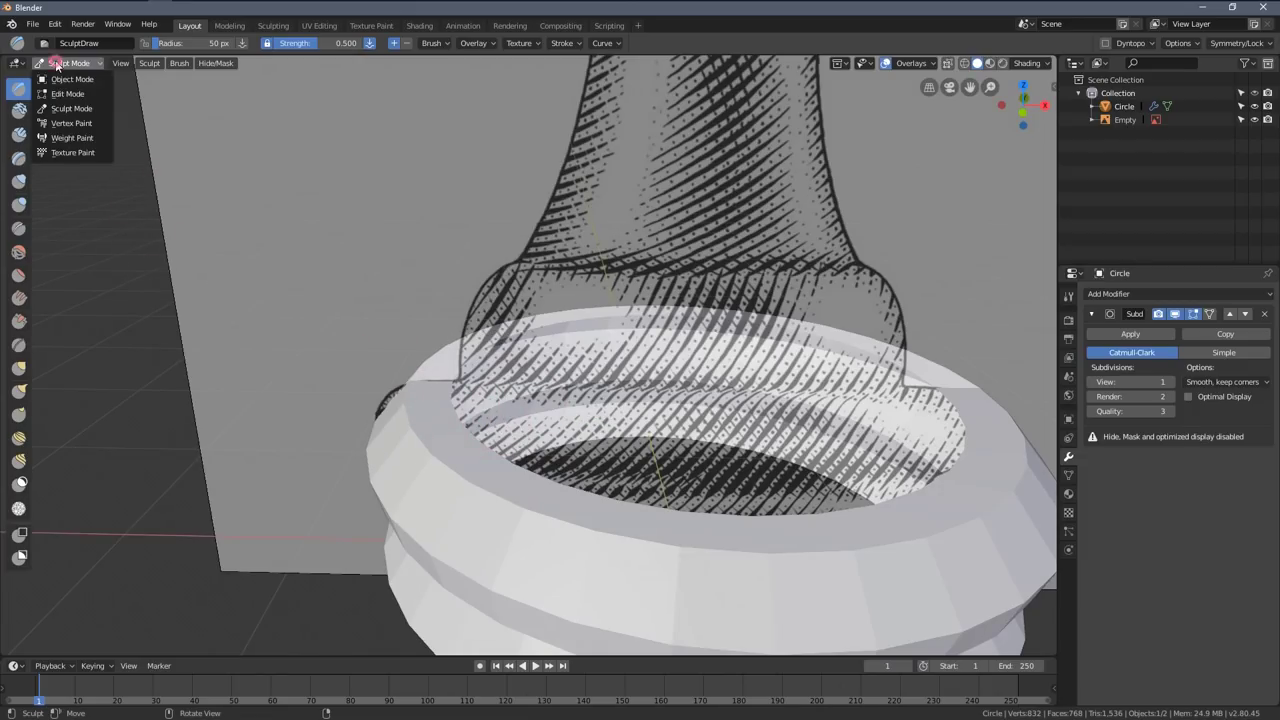
click(63, 81)
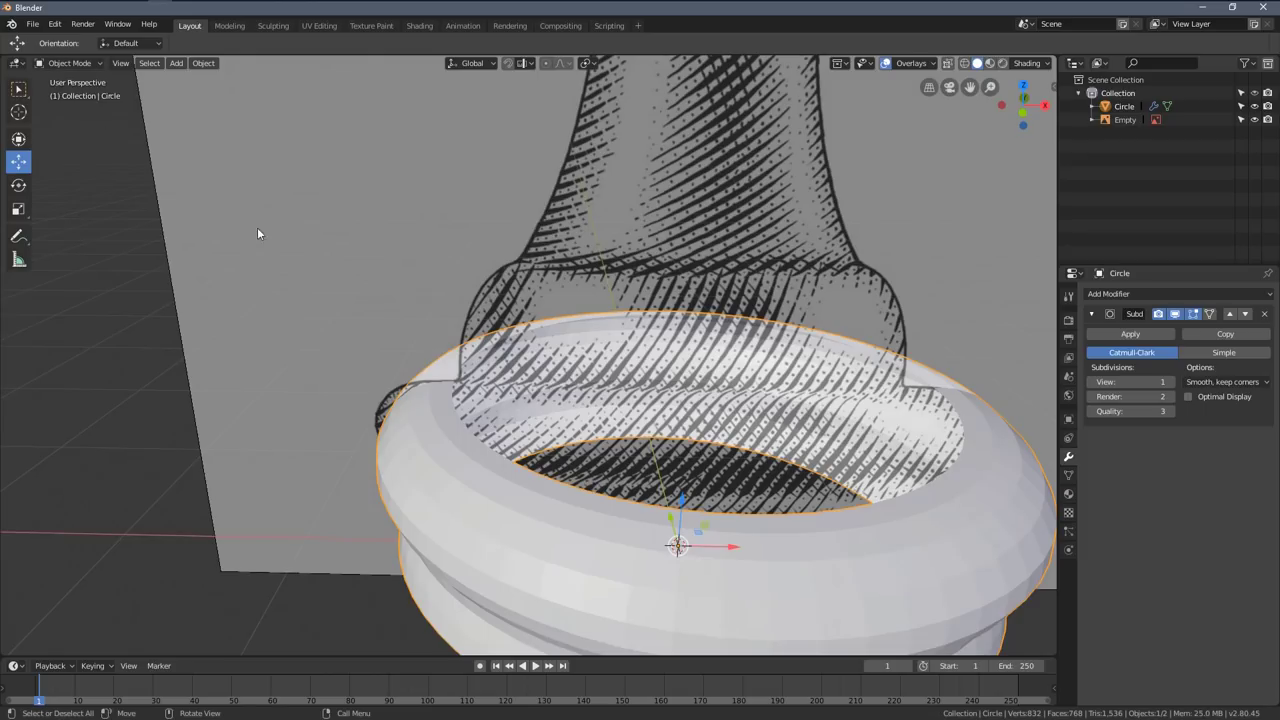
middle_drag(462, 410, 567, 390)
scroll(489, 418, down, 4)
scroll(580, 412, up, 2)
middle_drag(588, 434, 563, 423)
scroll(625, 432, up, 2)
scroll(625, 432, down, 2)
scroll(555, 410, up, 5)
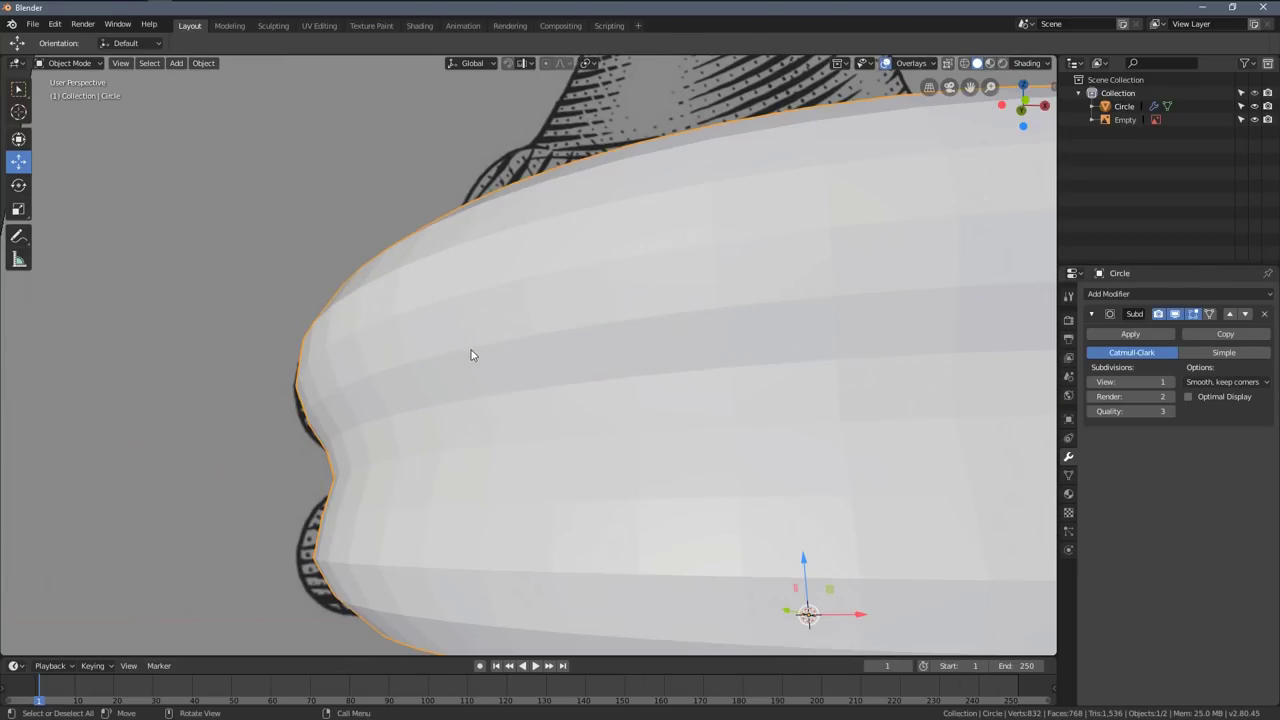
scroll(473, 355, down, 3)
key(KP_1)
key(Tab)
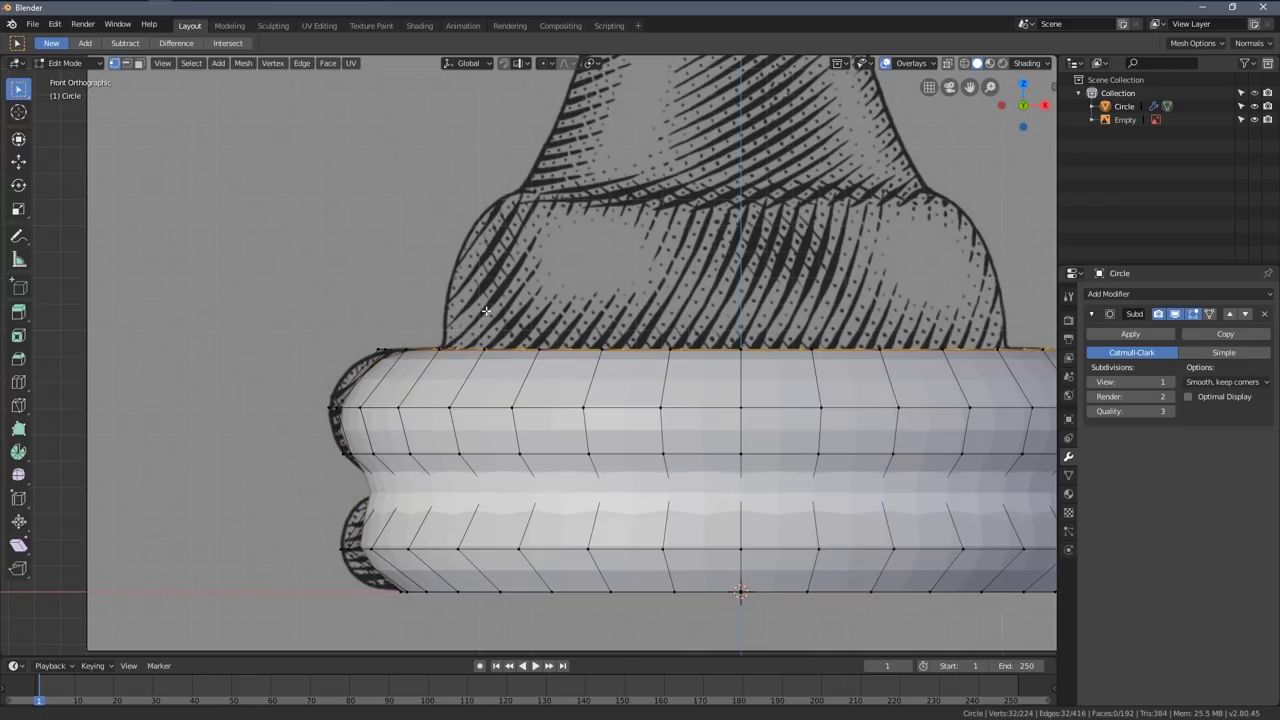
- Extrude the rim loop along Z to the third tier's top edge and scale it in by about 0.76
shift+middle_drag(486, 311, 456, 376)
key(e)
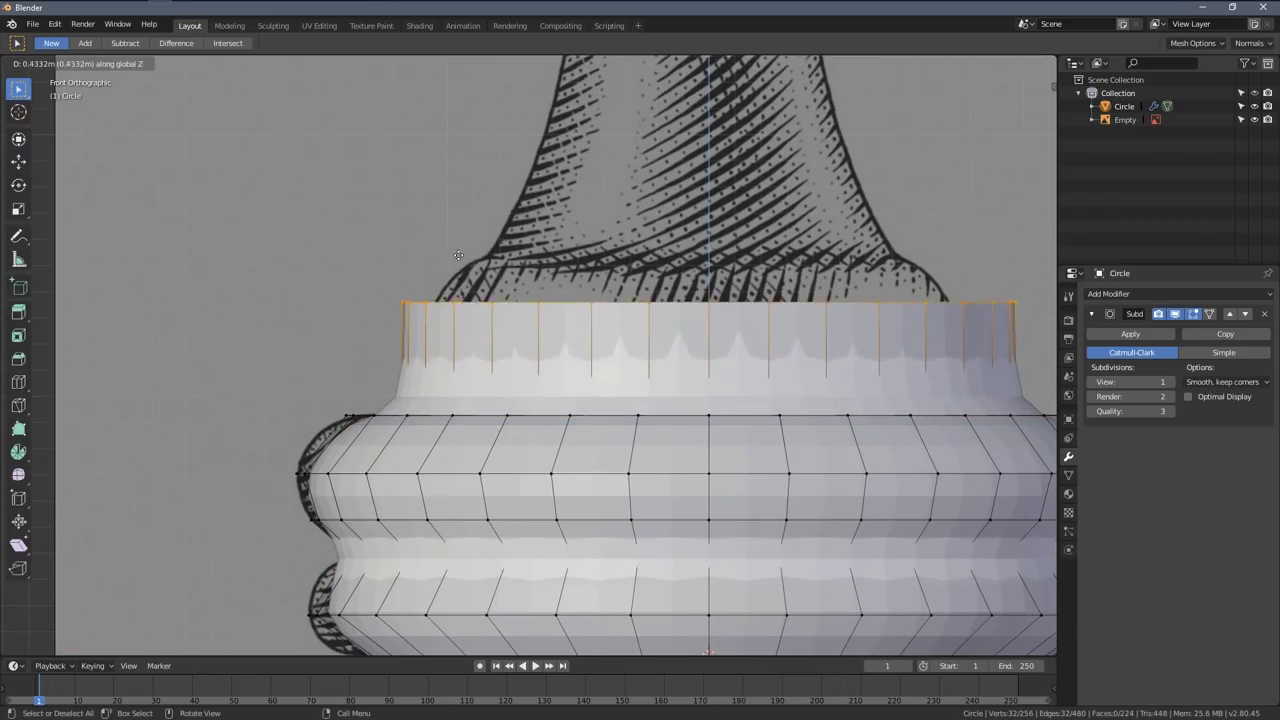
click(445, 225)
key(s)
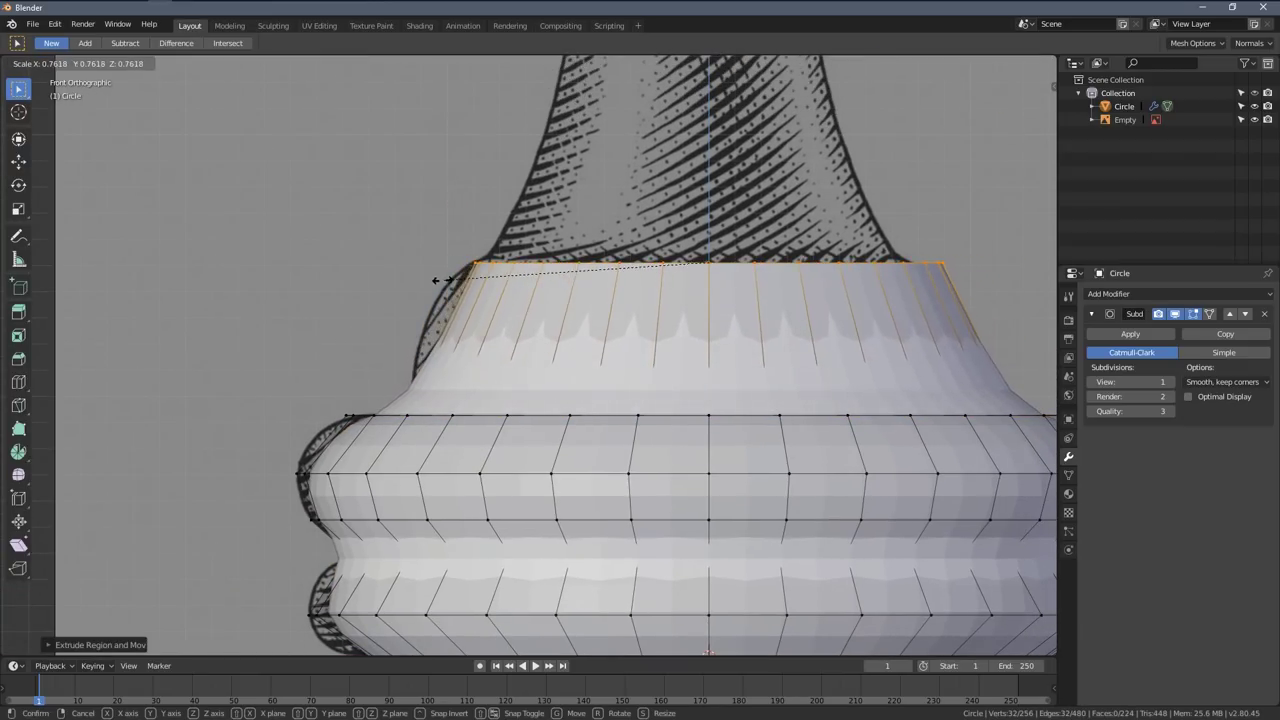
click(443, 277)
- Extrude the loop along Z to the lower part of the stem and scale it in toward the stem's outline
shift+middle_drag(443, 277, 347, 355)
key(g)
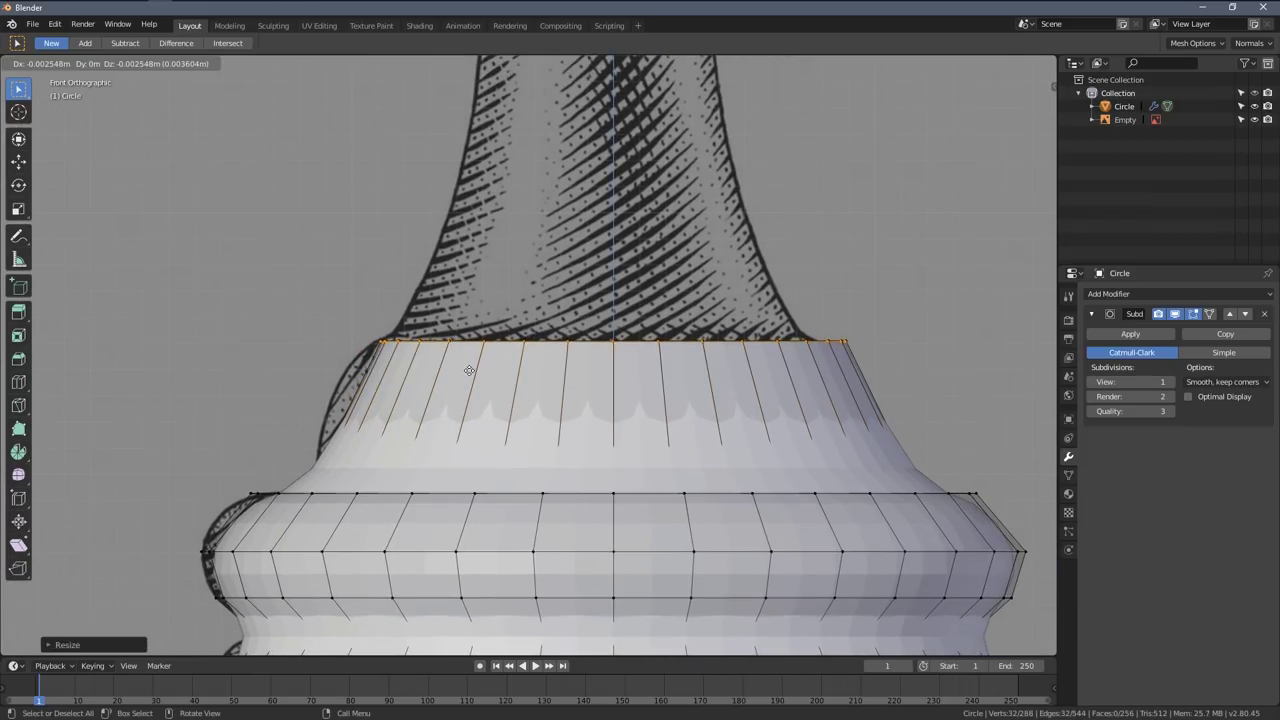
key(z)
click(466, 208)
shift+middle_drag(466, 208, 433, 265)
key(s)
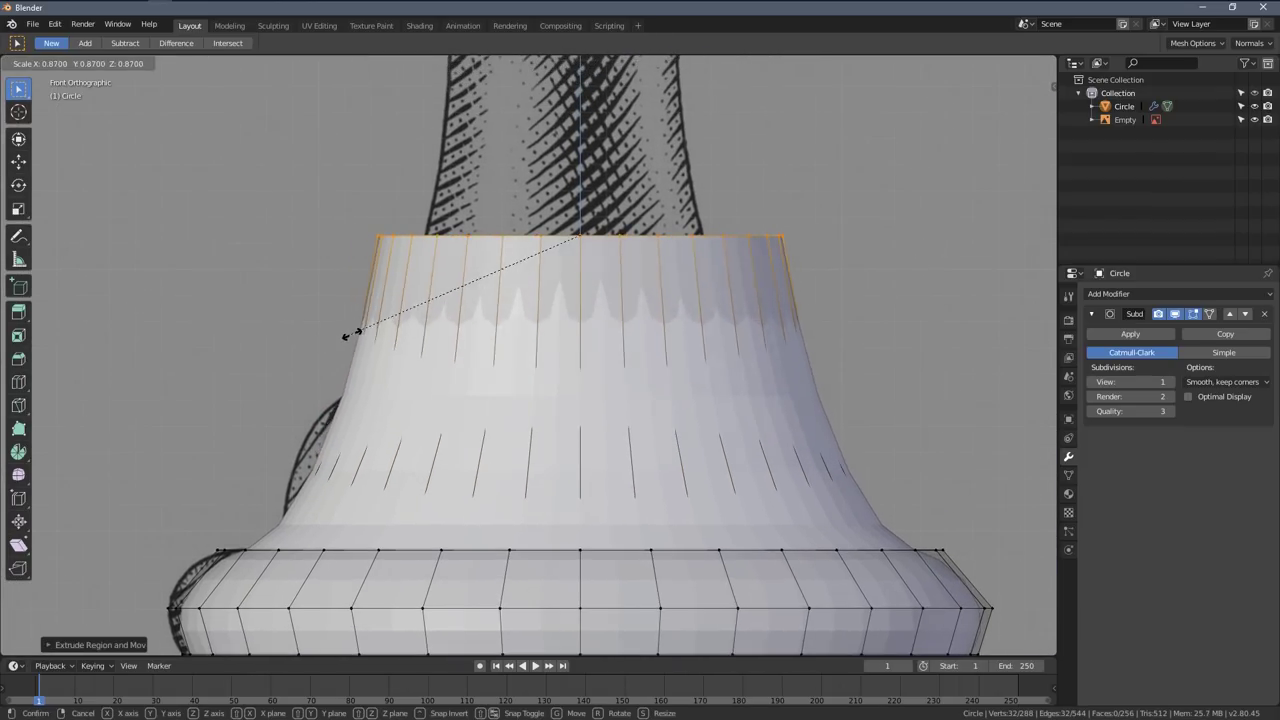
click(404, 322)
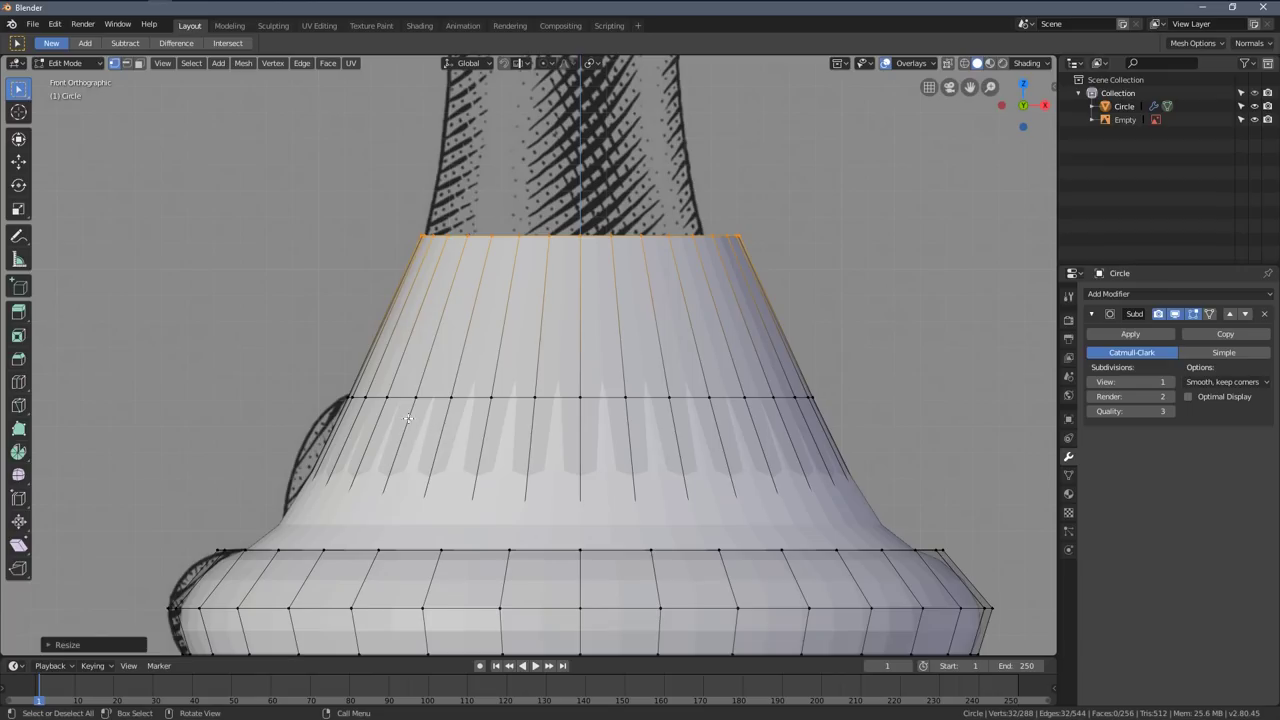
- Compare the third tier's shape against the reference with the subdivision modifier's Edit Mode display off and on
key(alt+a)
scroll(364, 450, up, 5)
shift+middle_drag(213, 441, 355, 415)
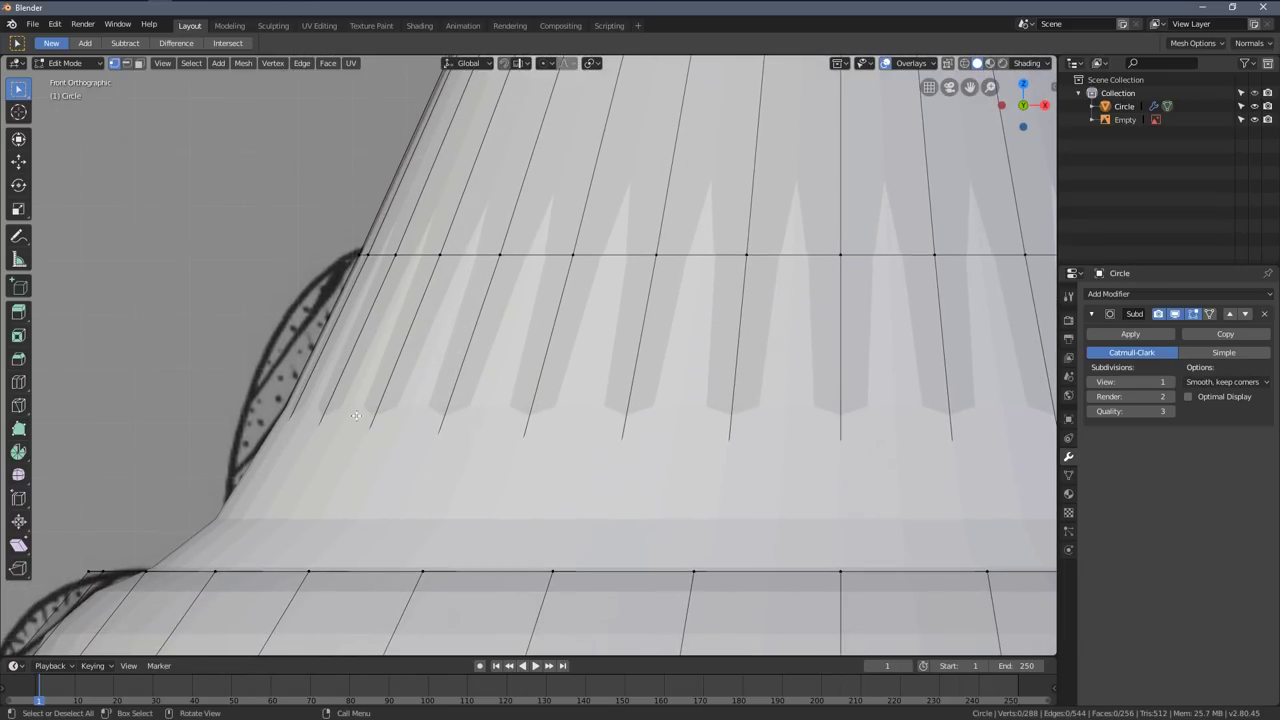
click(1194, 314)
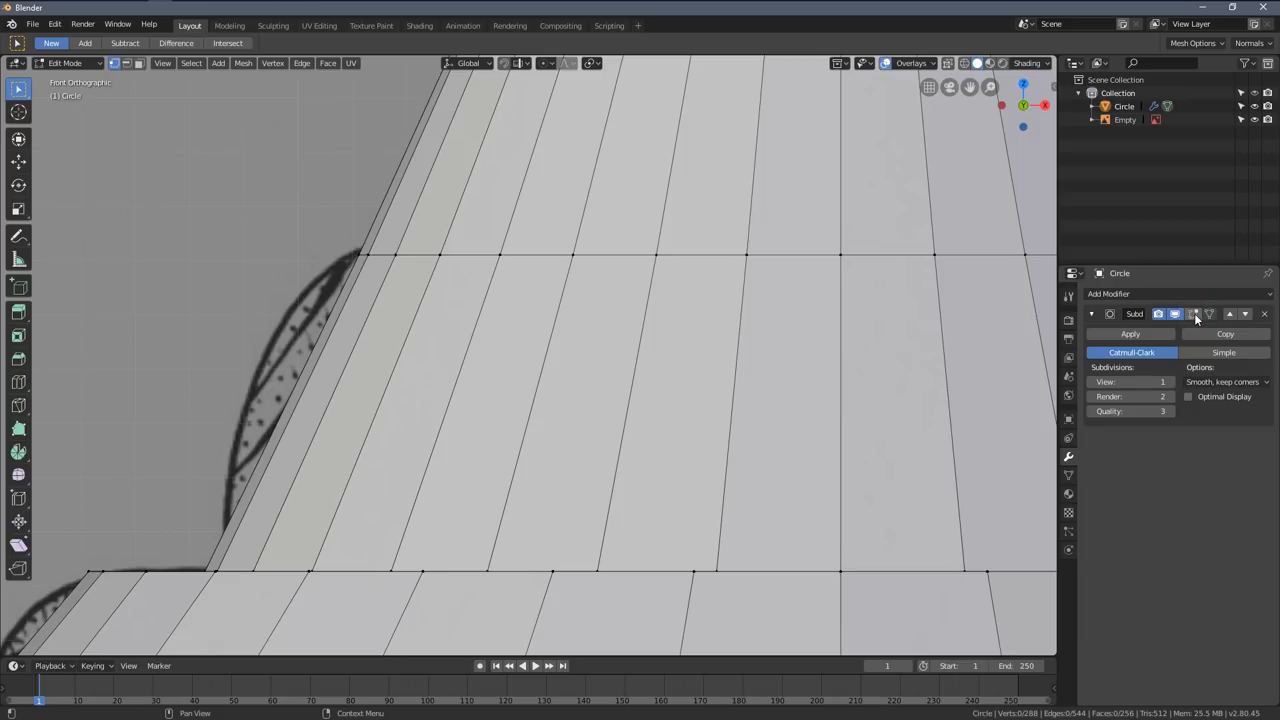
click(1195, 314)
double_click(1195, 314)
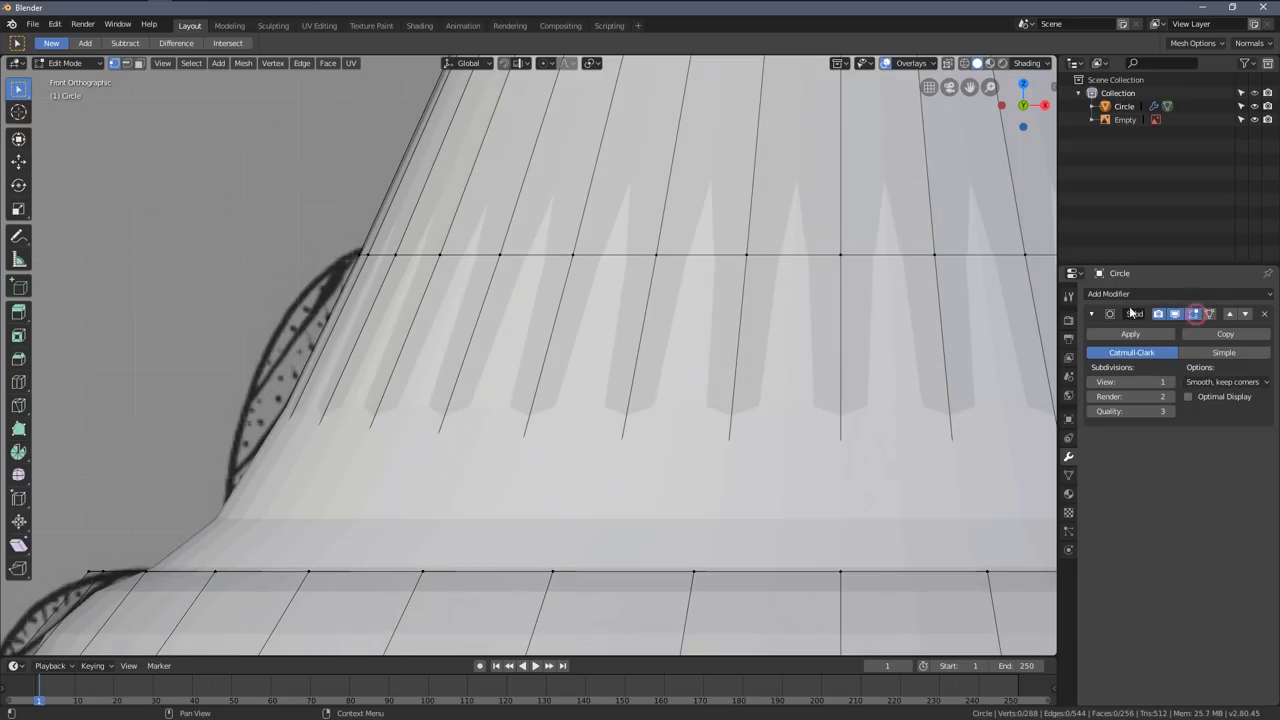
- Extrude the open top loop along Z to the collar's underside and scale it in to the stem's outline
scroll(640, 188, down, 4)
shift+middle_drag(639, 186, 571, 352)
alt+click(539, 311)
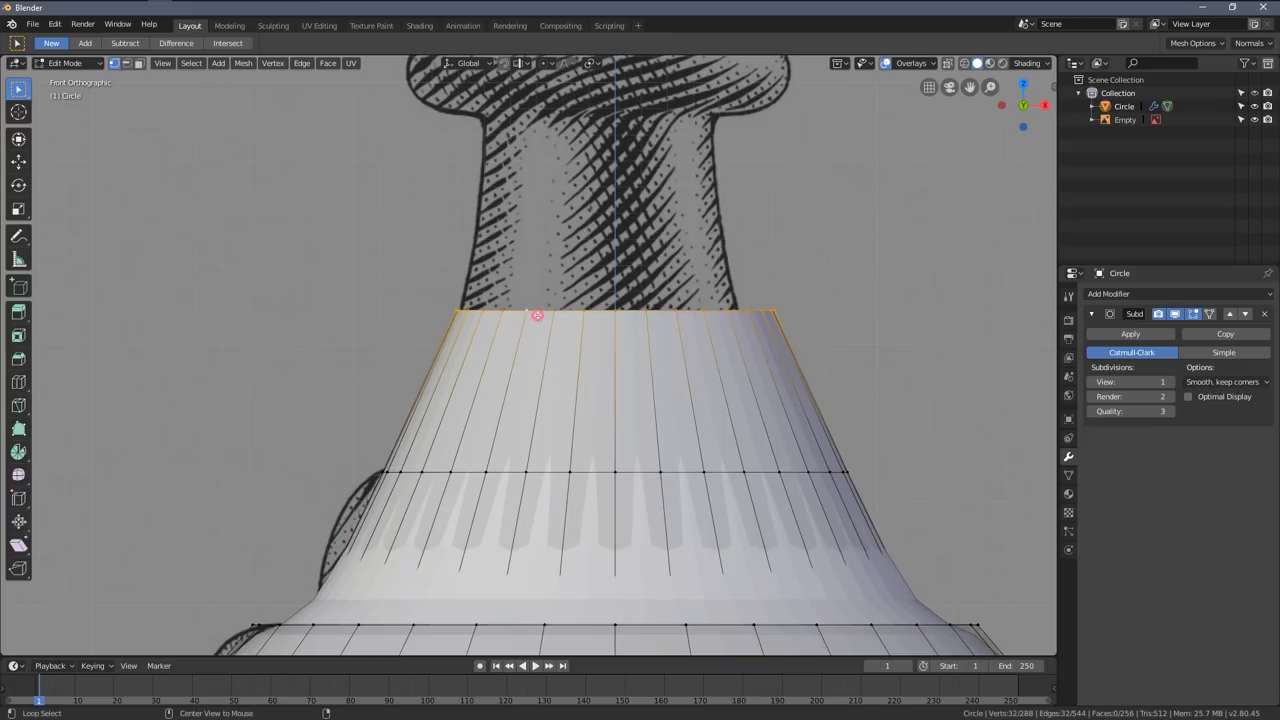
shift+middle_drag(565, 251, 557, 327)
key(e)
key(z)
click(552, 136)
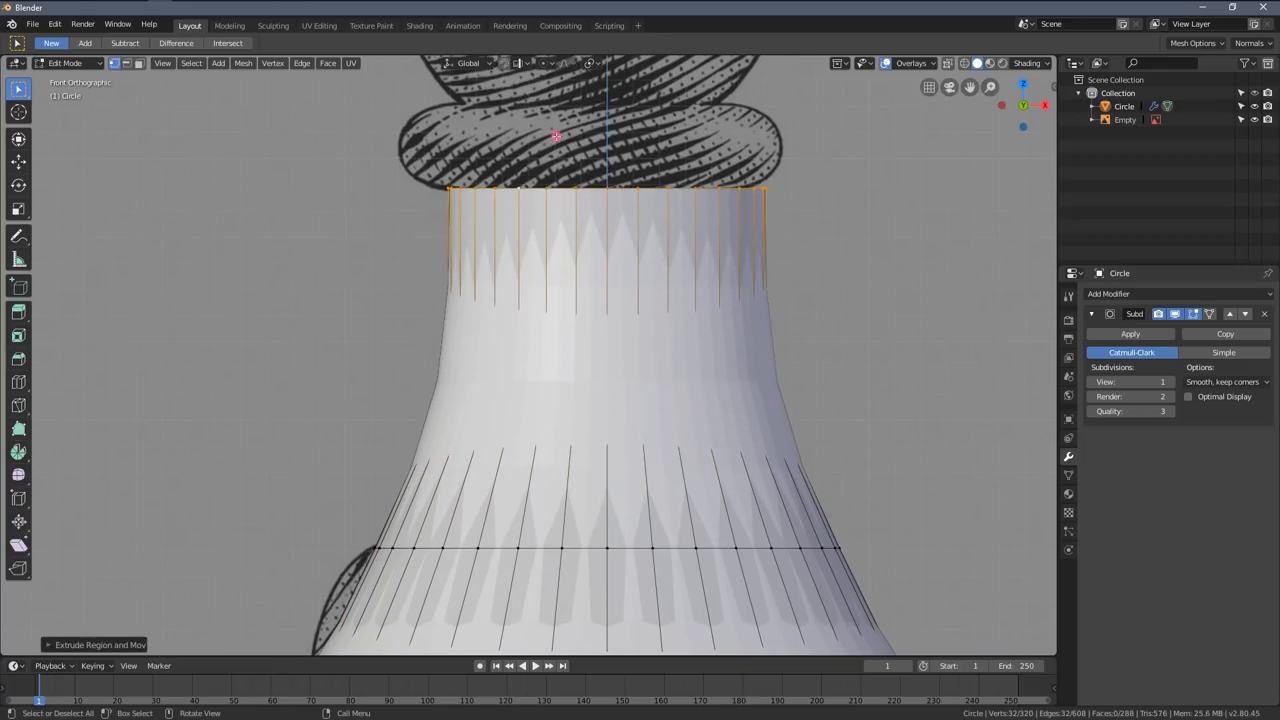
key(s)
click(415, 289)
- Extrude the stem's top loop slightly upward and scale it out by about 1.46 to form the collar's lower edge
shift+middle_drag(449, 261, 483, 348)
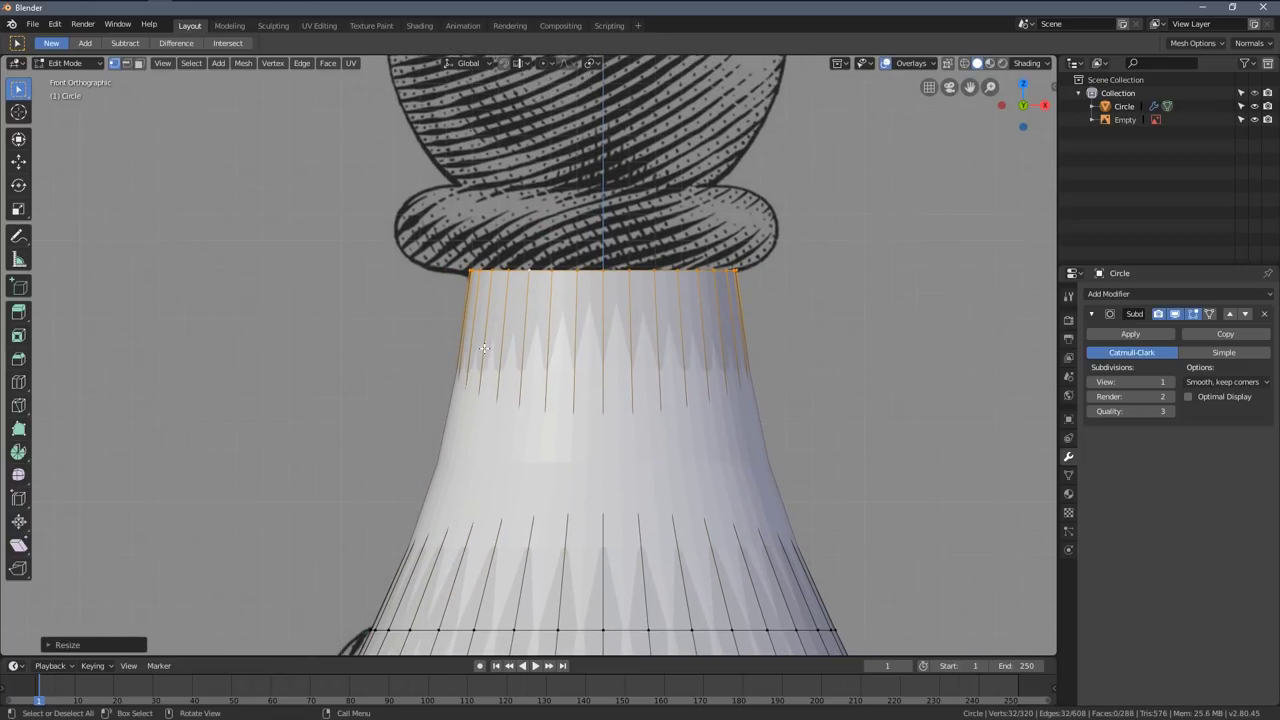
key(e)
key(z)
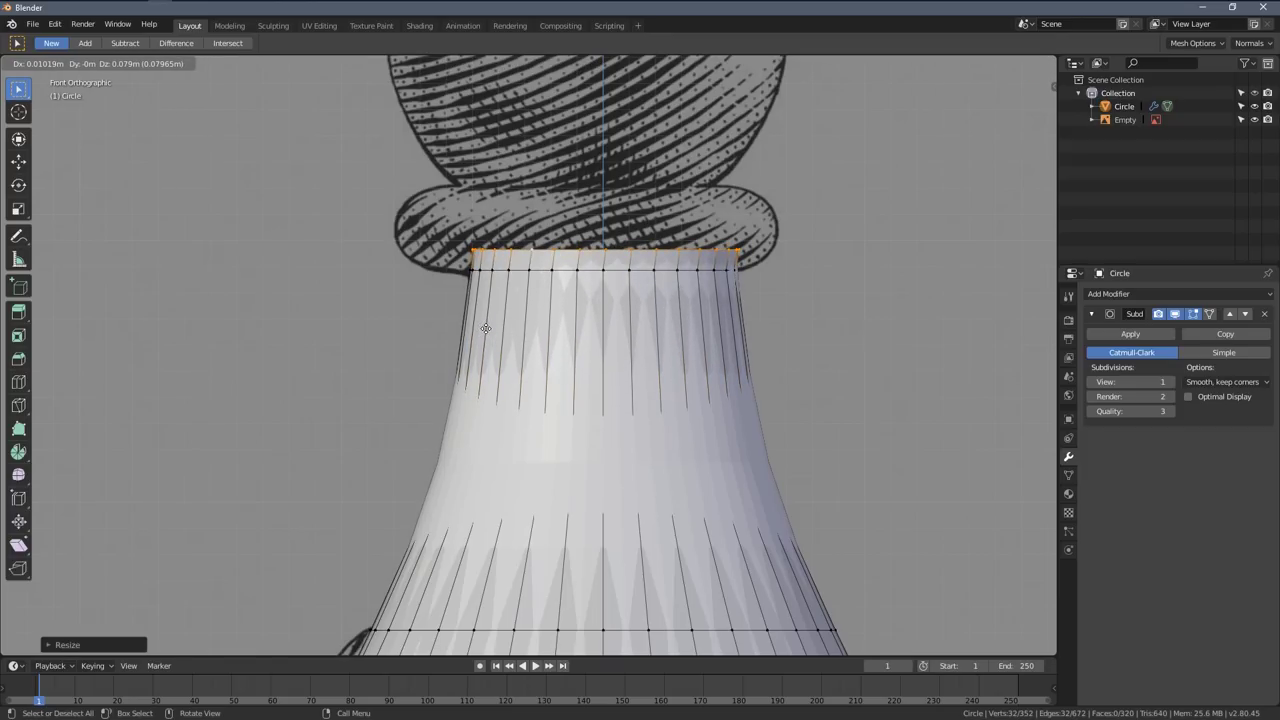
click(486, 330)
key(s)
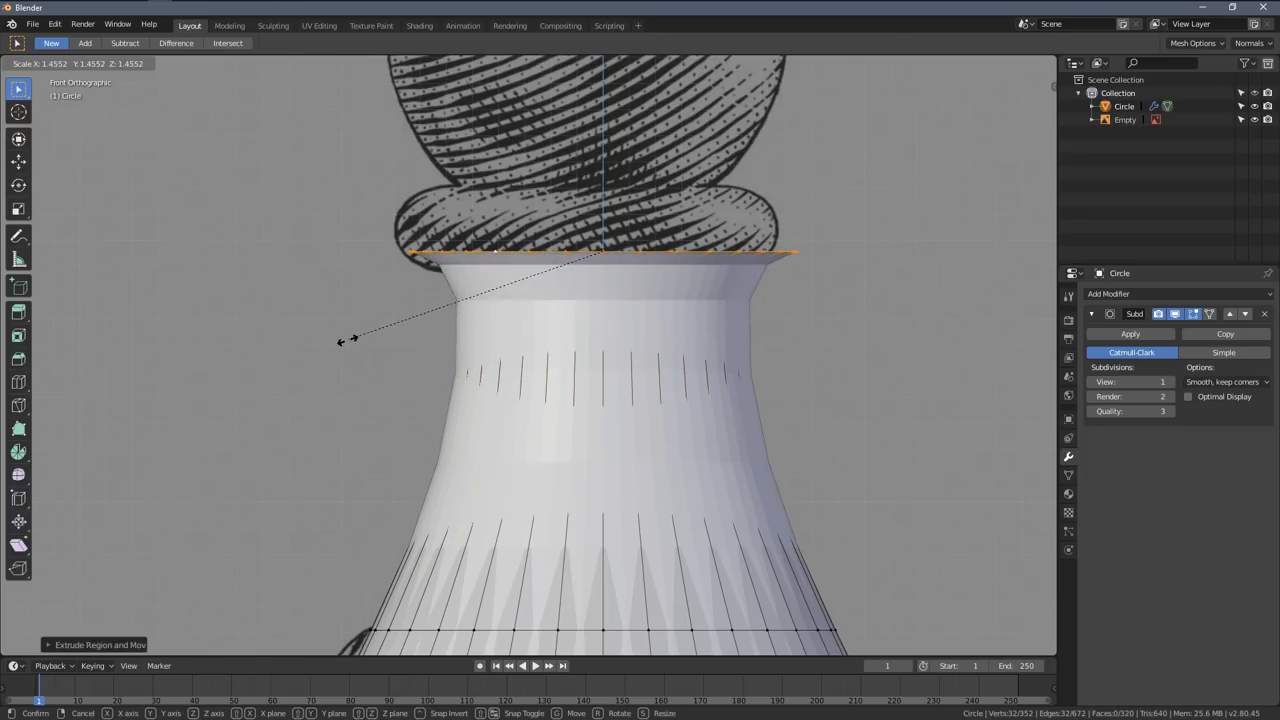
click(341, 340)
- Extrude the collar loop twice along Z up to the collar's top, and scale the last loop in to the ball's base
shift+middle_drag(423, 329, 423, 357)
key(e)
key(z)
click(421, 314)
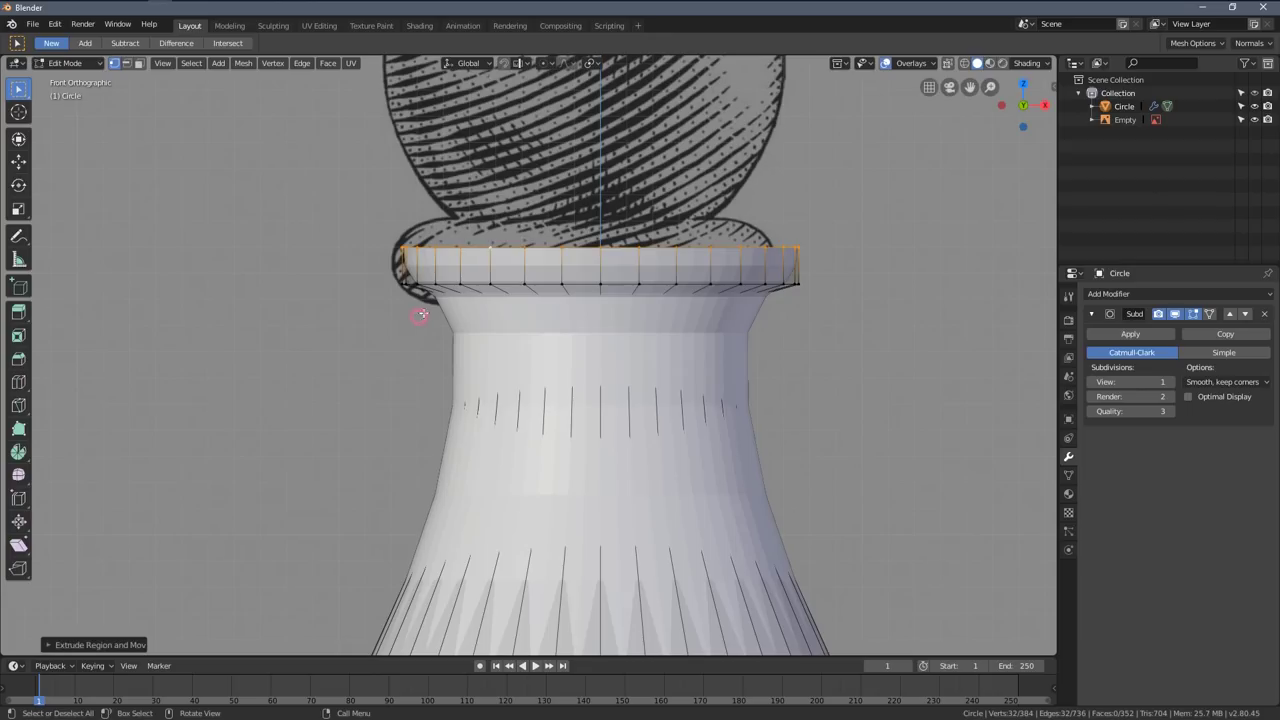
key(e)
key(z)
click(401, 308)
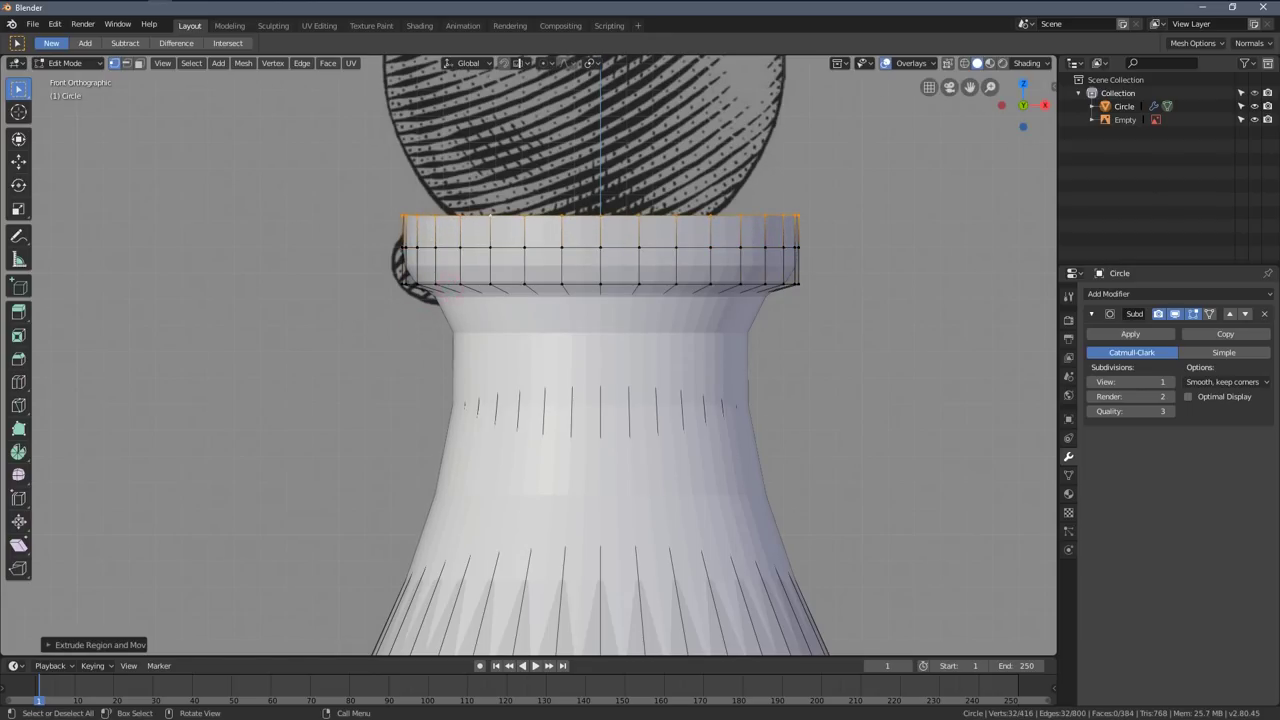
key(s)
click(395, 290)
- Extrude the collar's top loop along Z into the ball's base and scale it out to the ball's outline
scroll(430, 270, down, 2)
scroll(457, 254, up, 3)
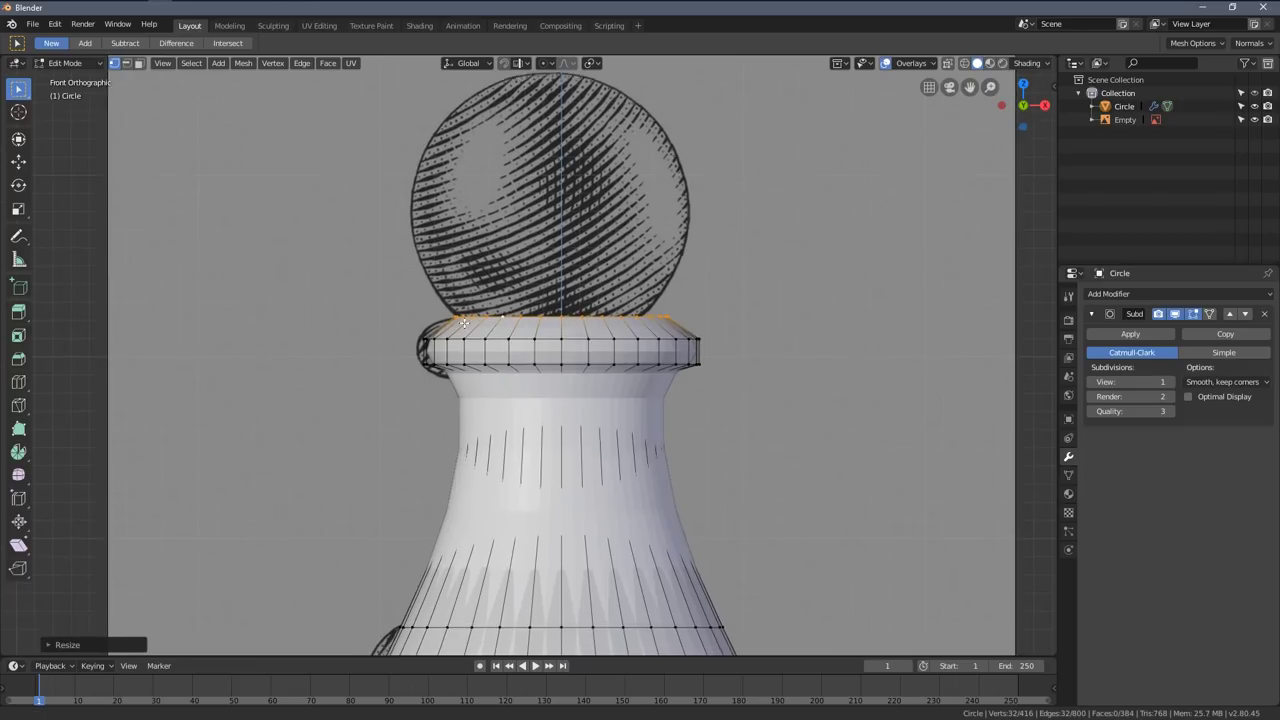
shift+middle_drag(457, 254, 446, 362)
key(e)
key(z)
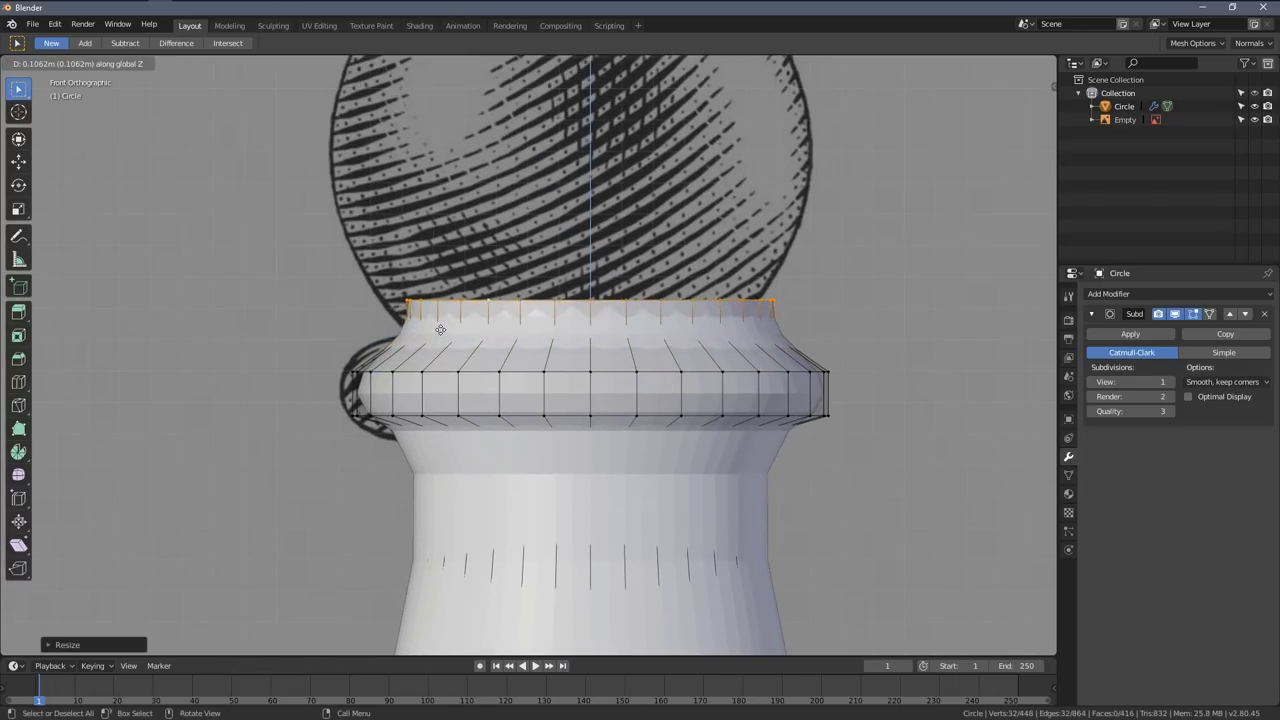
click(441, 314)
key(s)
click(306, 334)
- Extrude the loop along Z to near the ball's widest part and scale it out to the outline
shift+middle_drag(388, 284, 385, 351)
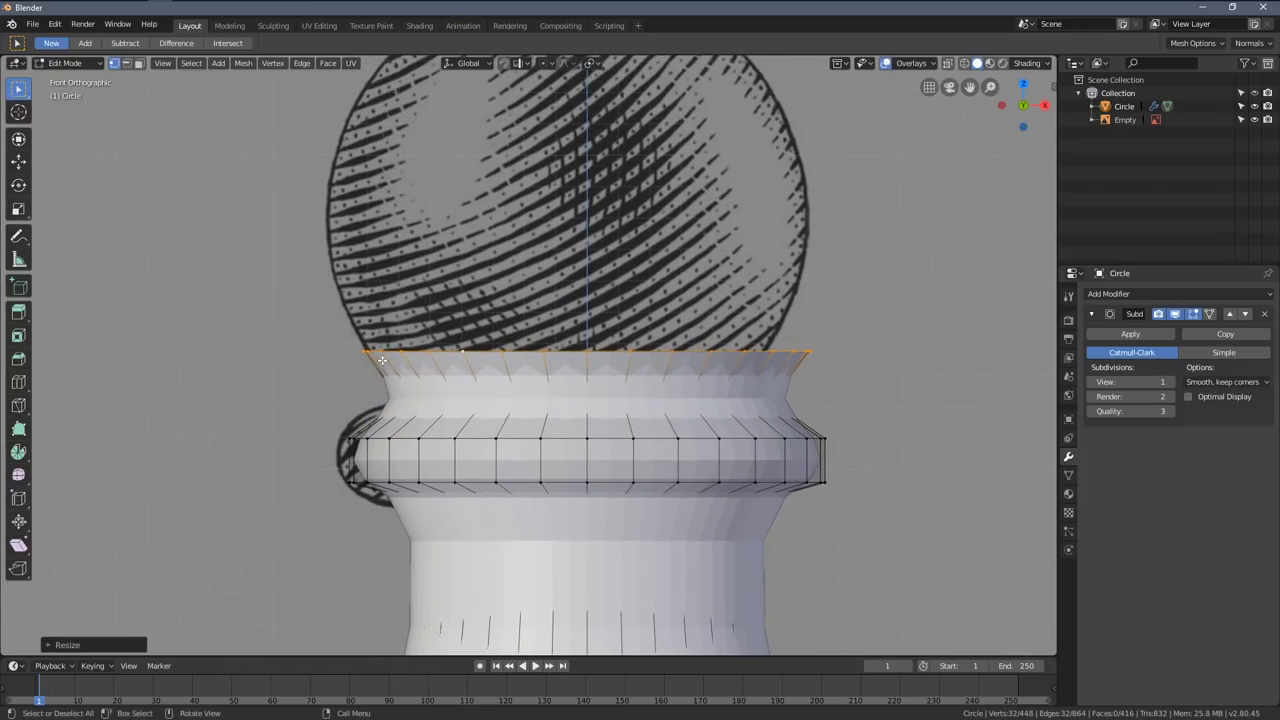
key(e)
key(z)
click(384, 260)
key(s)
click(345, 301)
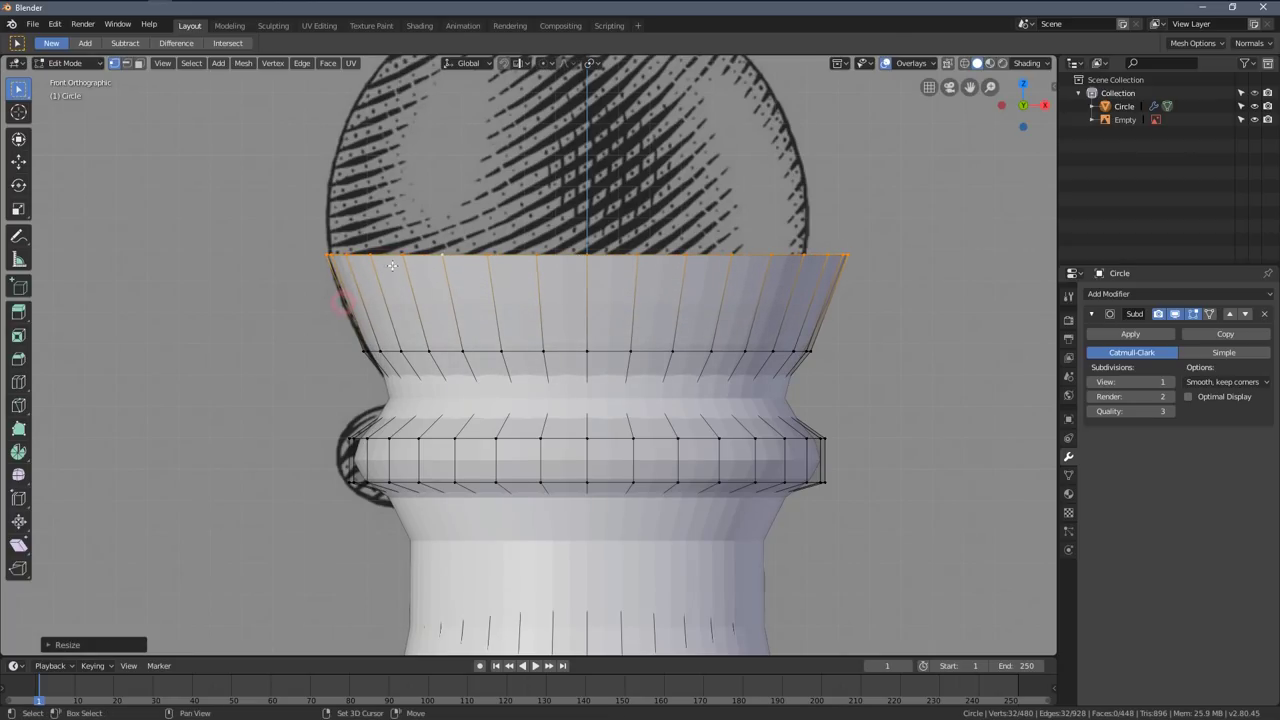
- Extrude the widest loop along Z past the ball's middle and scale it in slightly to follow the outline
shift+middle_drag(389, 269, 384, 323)
key(e)
key(z)
click(394, 206)
shift+middle_drag(394, 206, 386, 270)
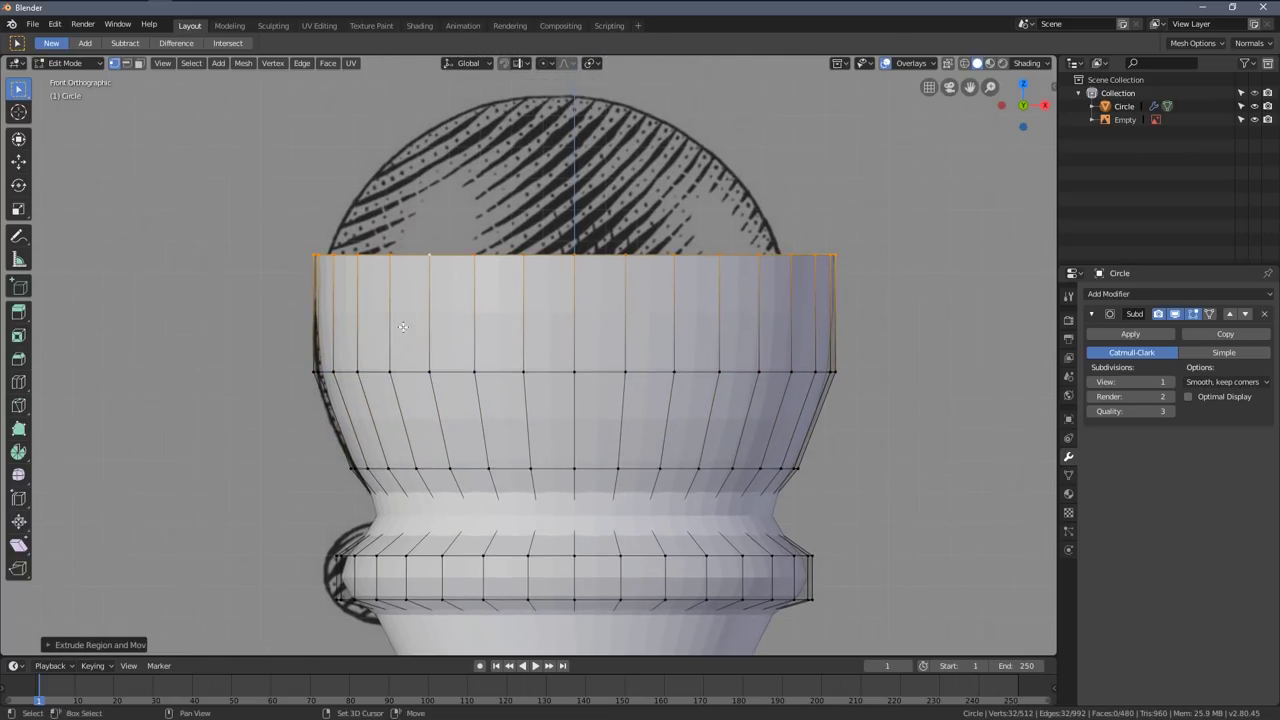
key(s)
click(356, 339)
- Extrude the loop along Z to the ball's upper part and scale it in to match the outline's curve
key(e)
key(z)
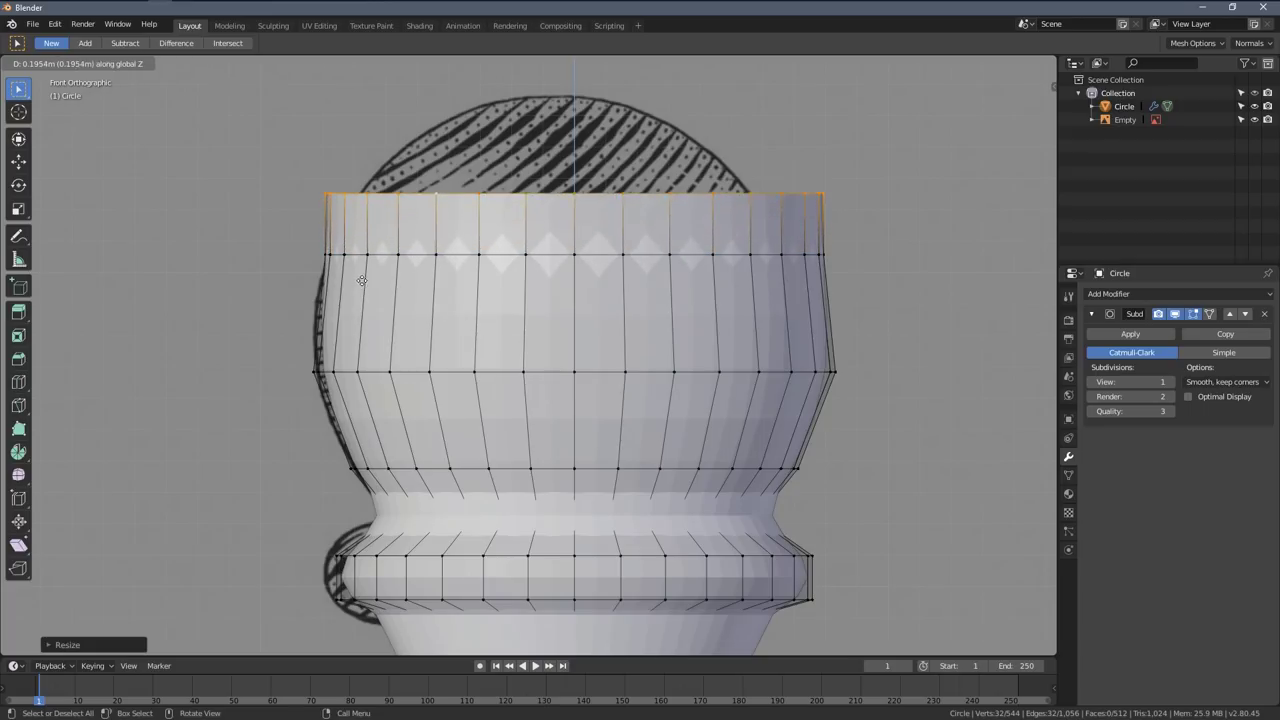
click(369, 225)
key(s)
click(400, 238)
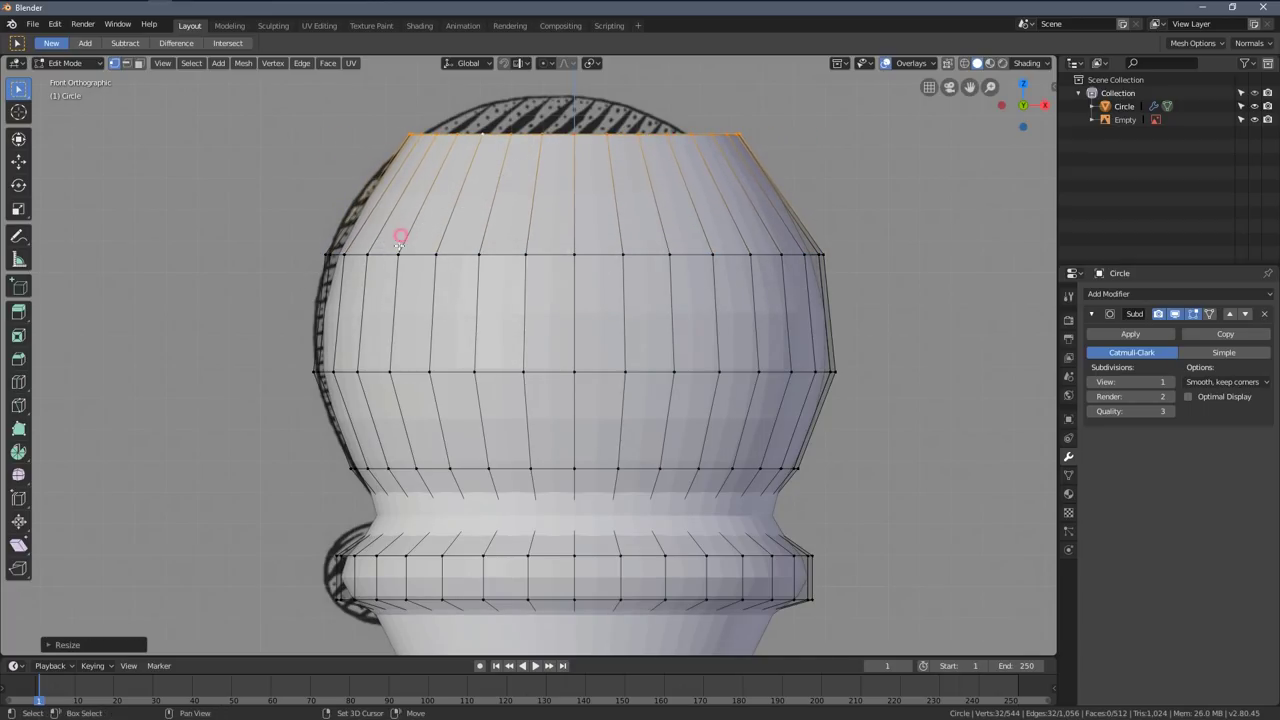
- Extrude the loop along Z to just below the ball's crown and scale it in to leave a small opening
shift+middle_drag(440, 252, 428, 298)
key(e)
key(z)
click(434, 257)
key(s)
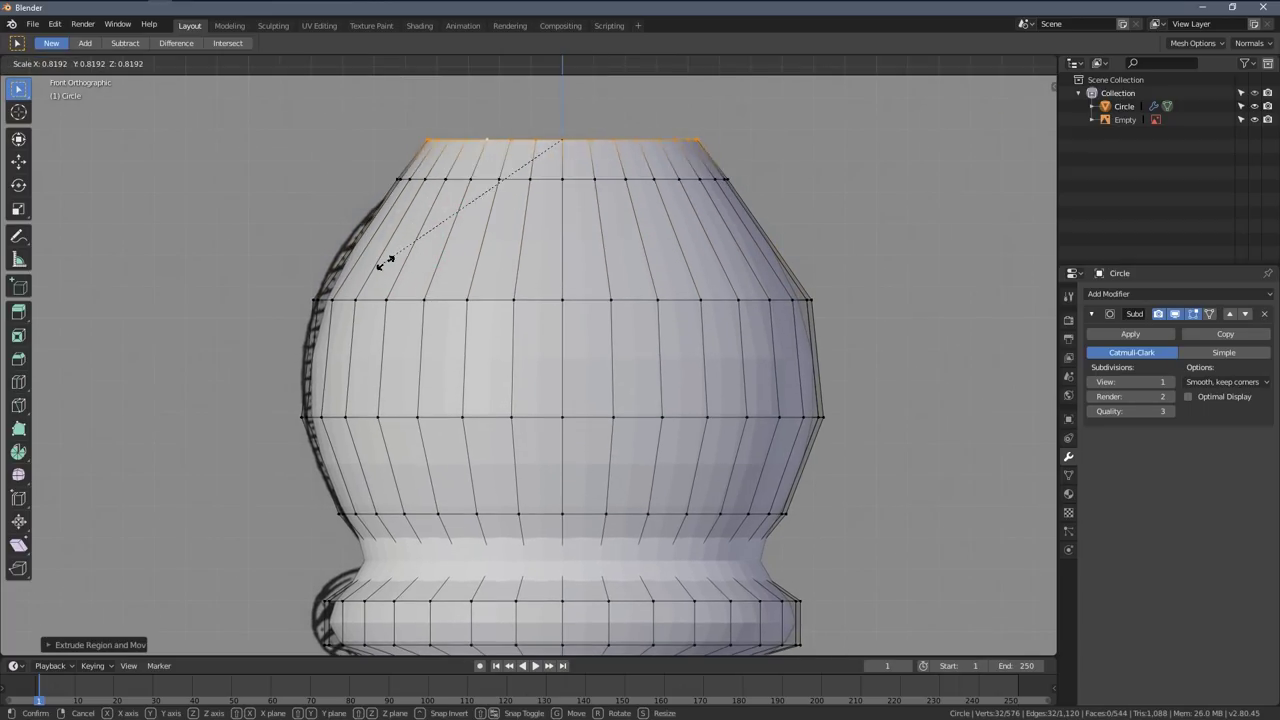
click(464, 222)
- Examine the ball's open top from above, and view the whole pawn from the front in Object Mode
scroll(523, 156, down, 3)
middle_drag(552, 200, 528, 293)
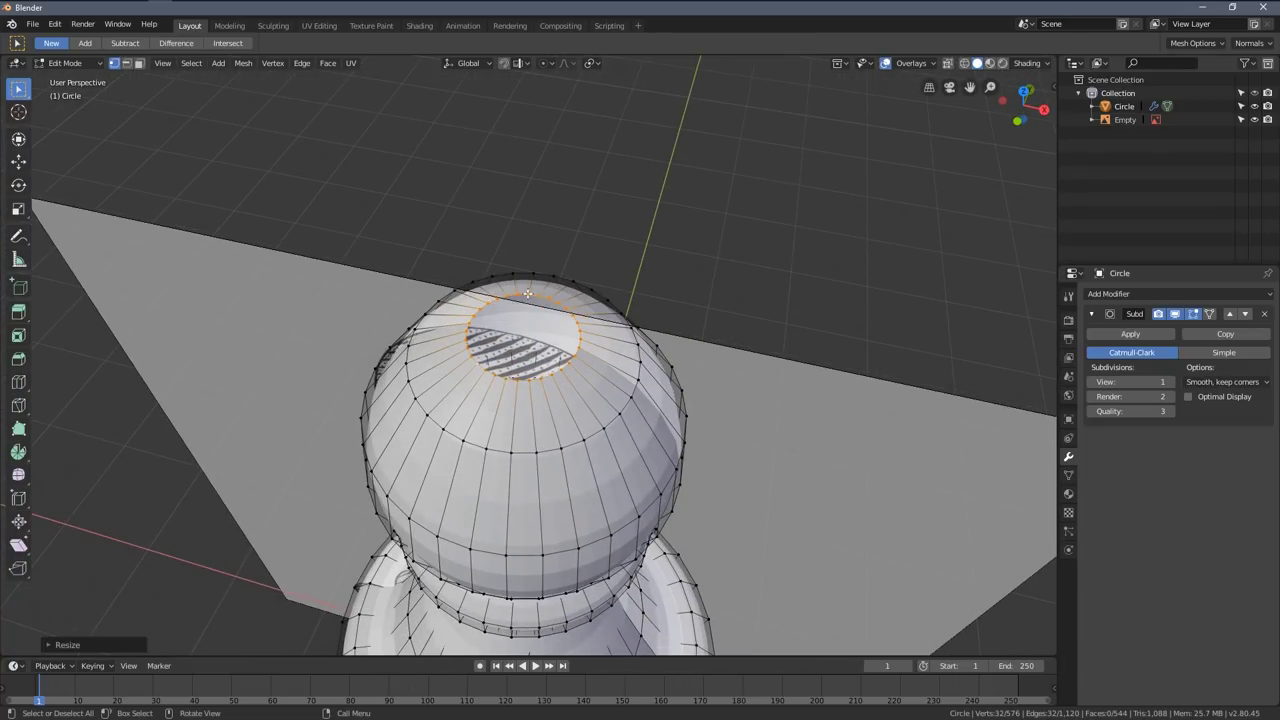
scroll(519, 347, down, 2)
shift+middle_drag(522, 348, 536, 198)
key(KP_1)
shift+middle_drag(467, 647, 464, 415)
key(Tab)
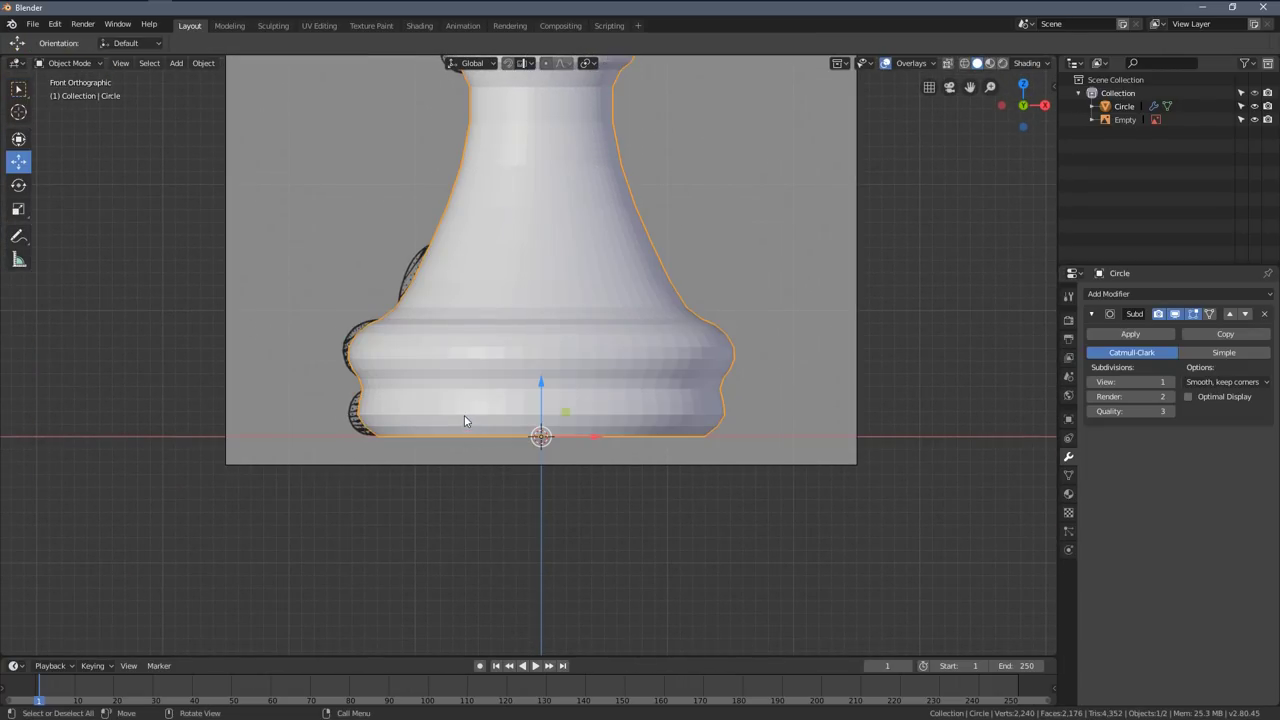
scroll(470, 410, down, 4)
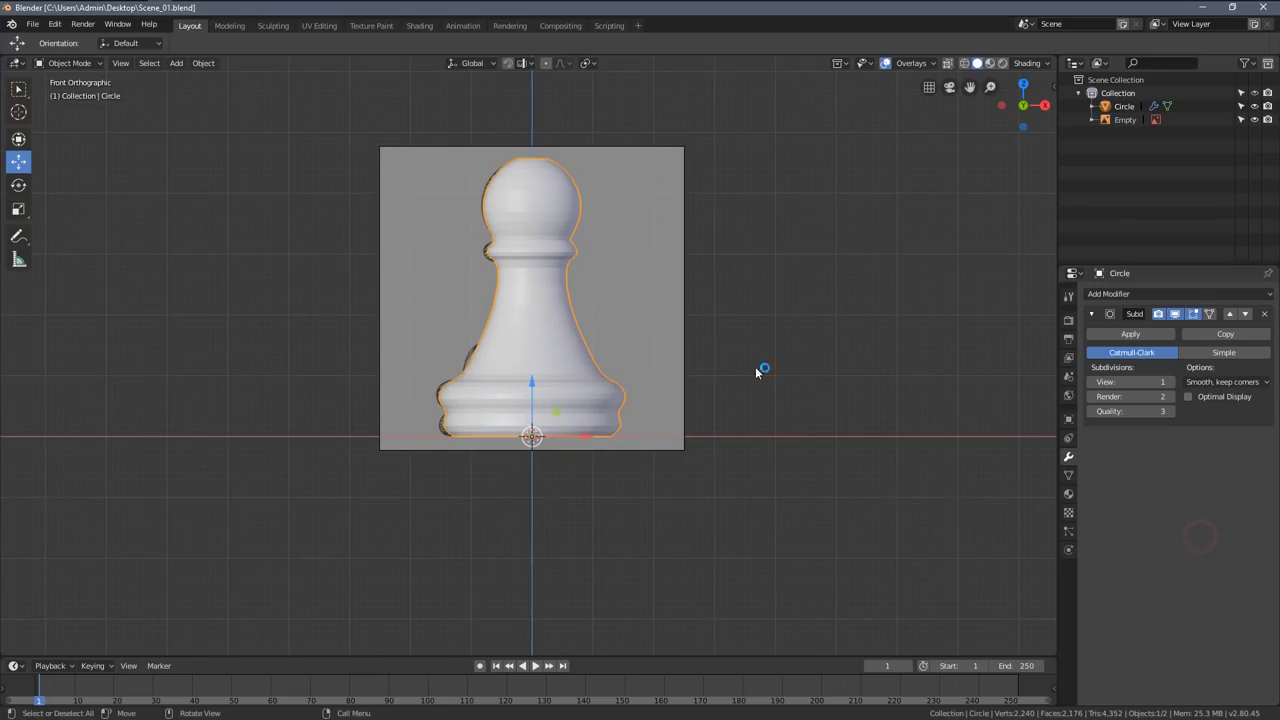
- Apply smooth shading to the pawn object
scroll(757, 372, up, 3)
right_click(712, 288)
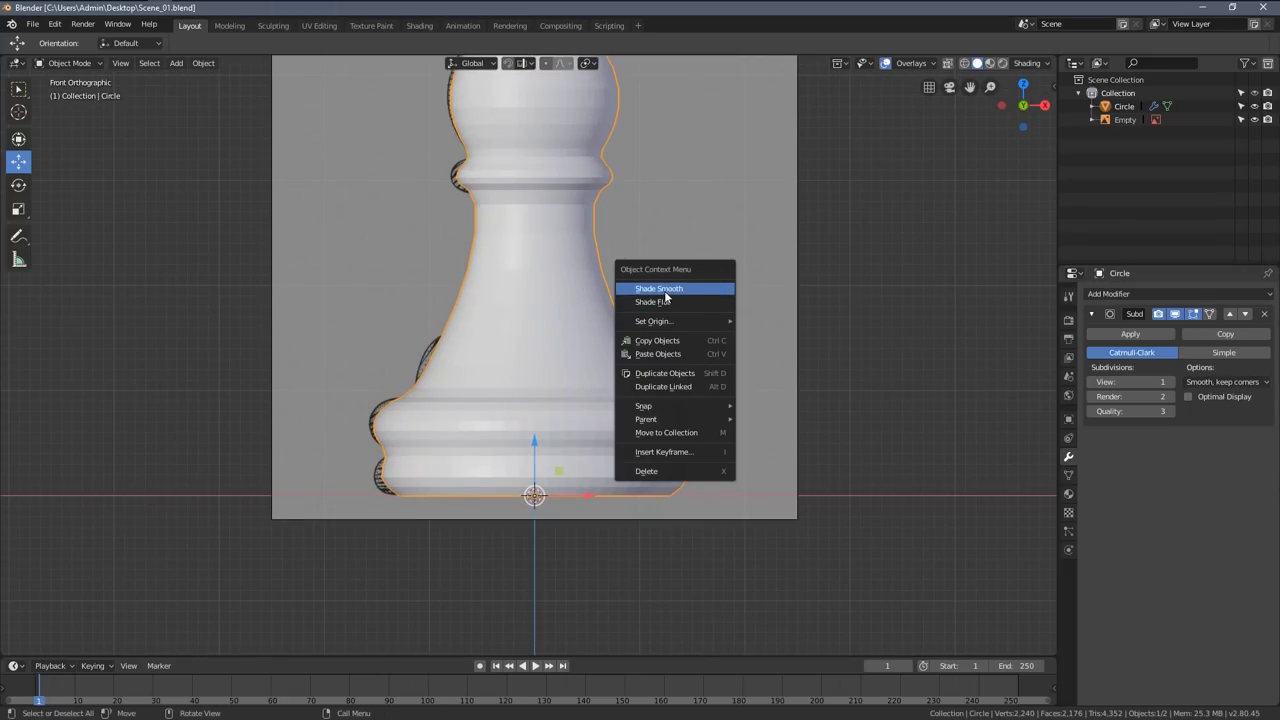
click(668, 294)
scroll(548, 400, up, 3)
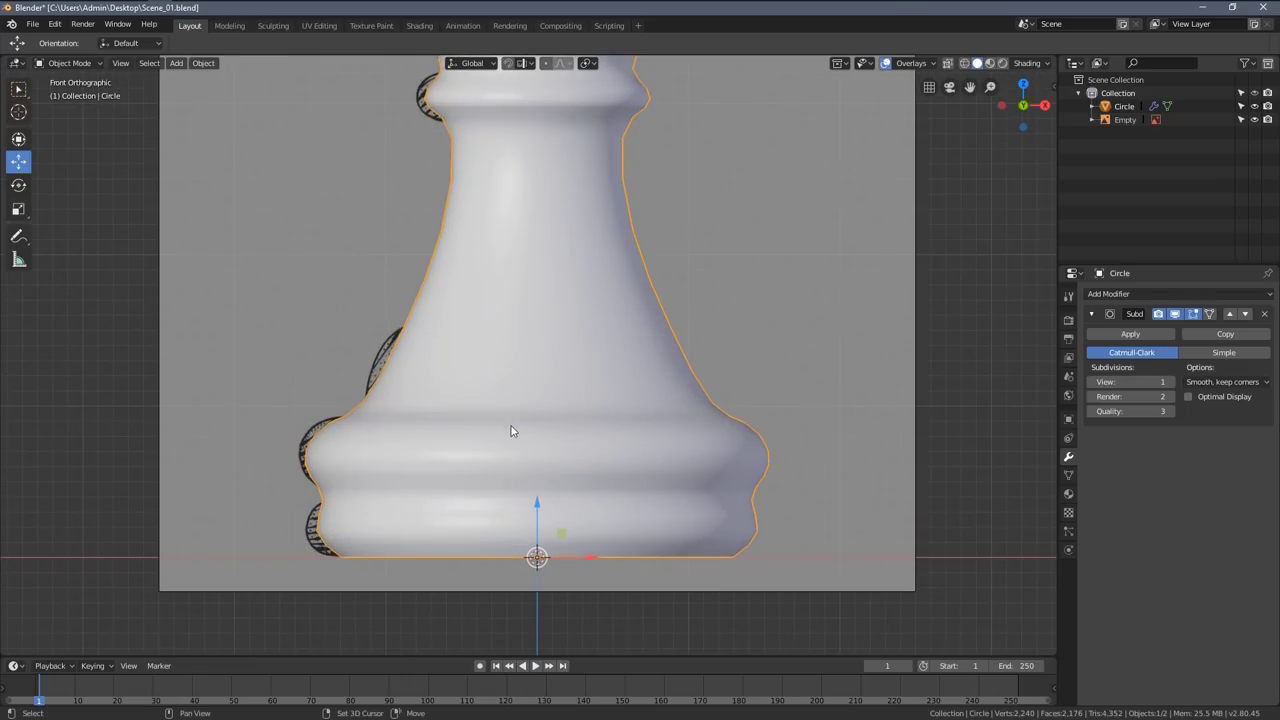
- Move the reference image along X to about -3.9 m so it stands beside the pawn
click(395, 293)
scroll(533, 265, down, 4)
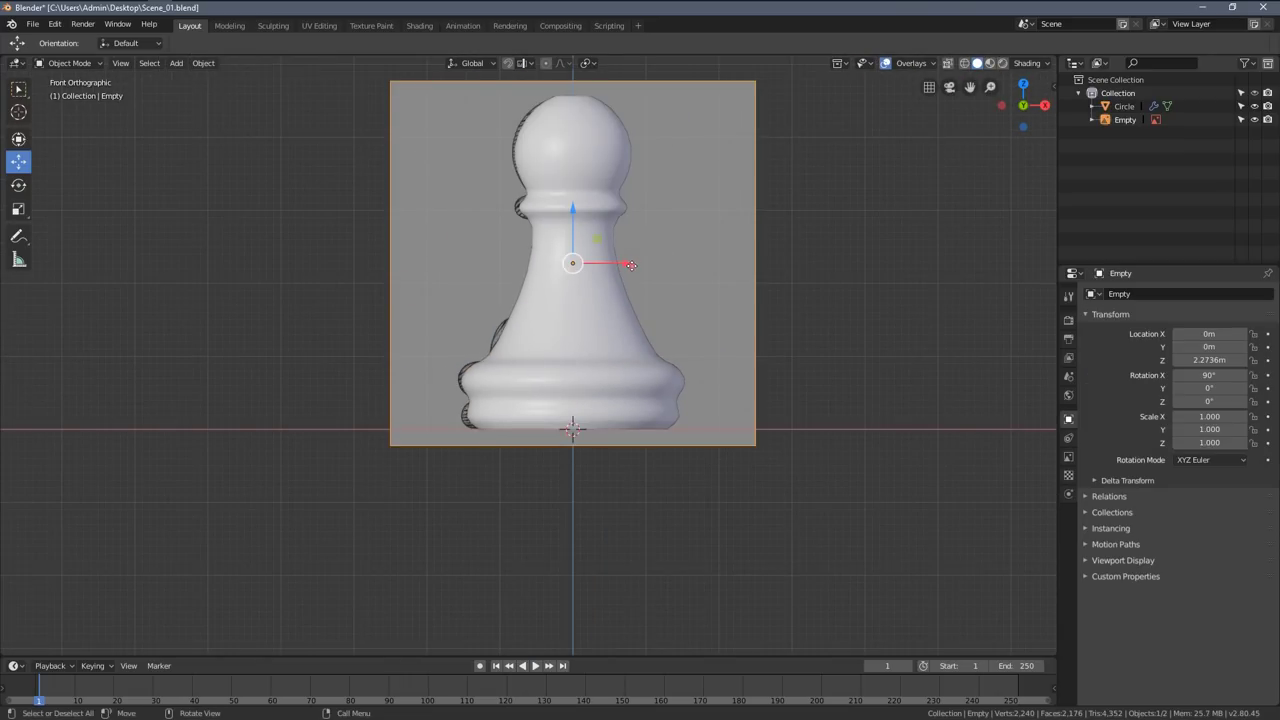
drag(631, 265, 347, 271)
scroll(400, 340, up, 3)
shift+middle_drag(417, 374, 579, 520)
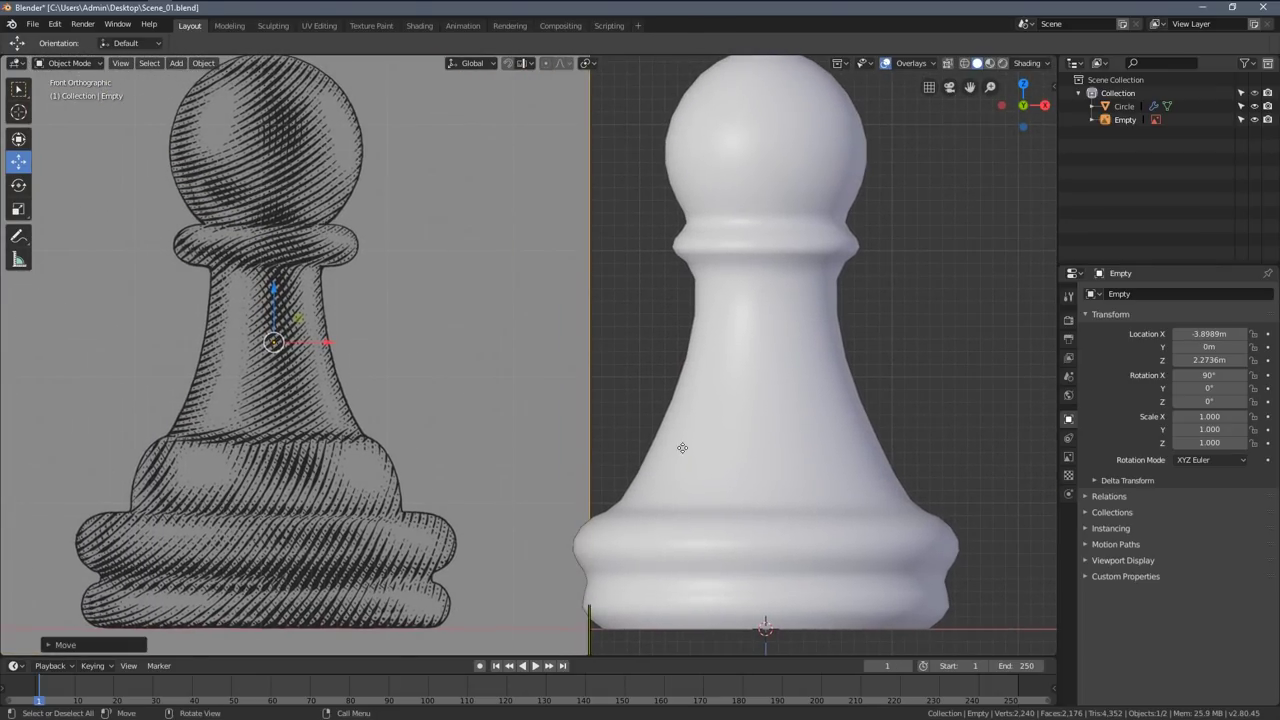
scroll(751, 234, down, 2)
- In Edit Mode, select the edge loop around the pawn's lower body above the base rings and scale it outward
click(699, 212)
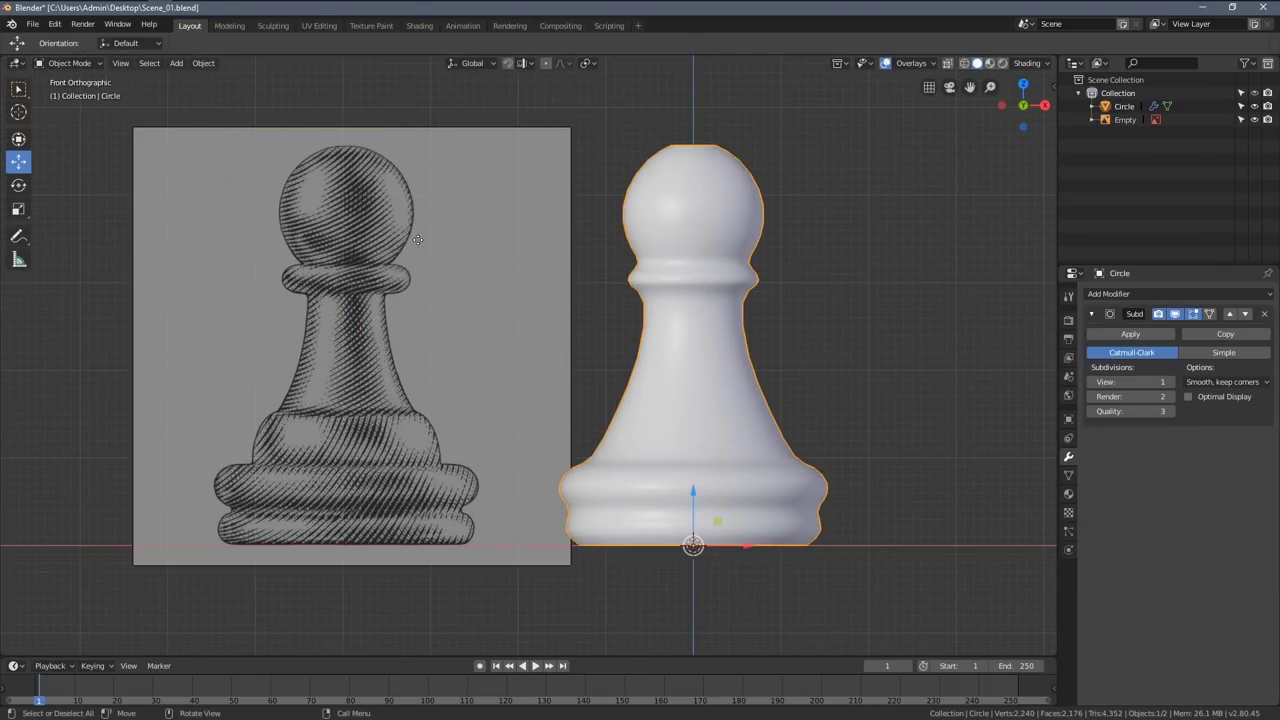
scroll(306, 278, up, 2)
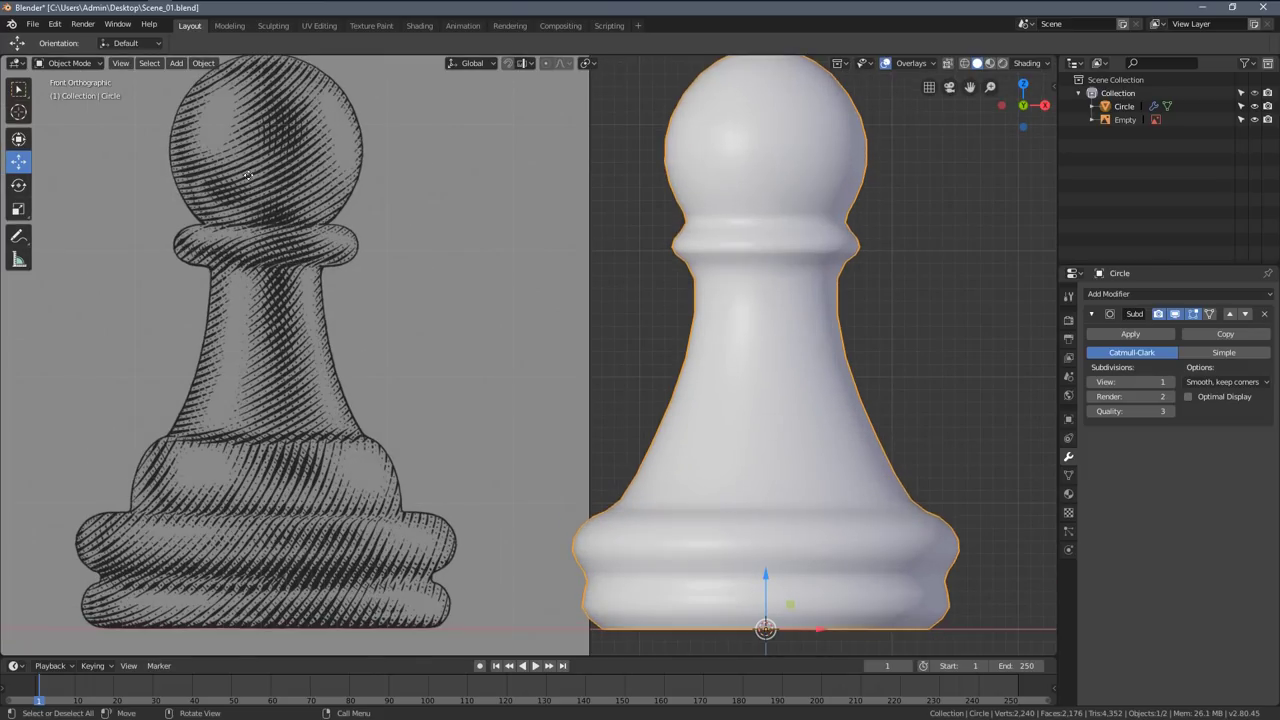
shift+middle_drag(312, 403, 340, 372)
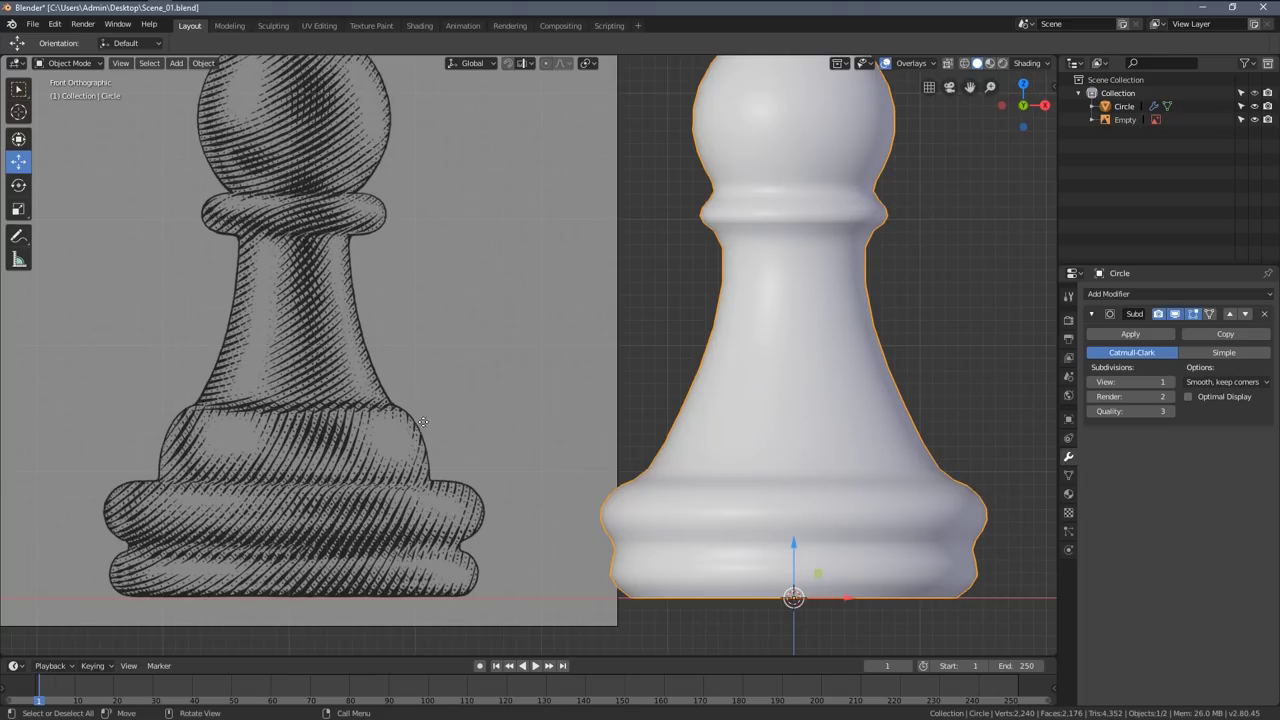
key(Tab)
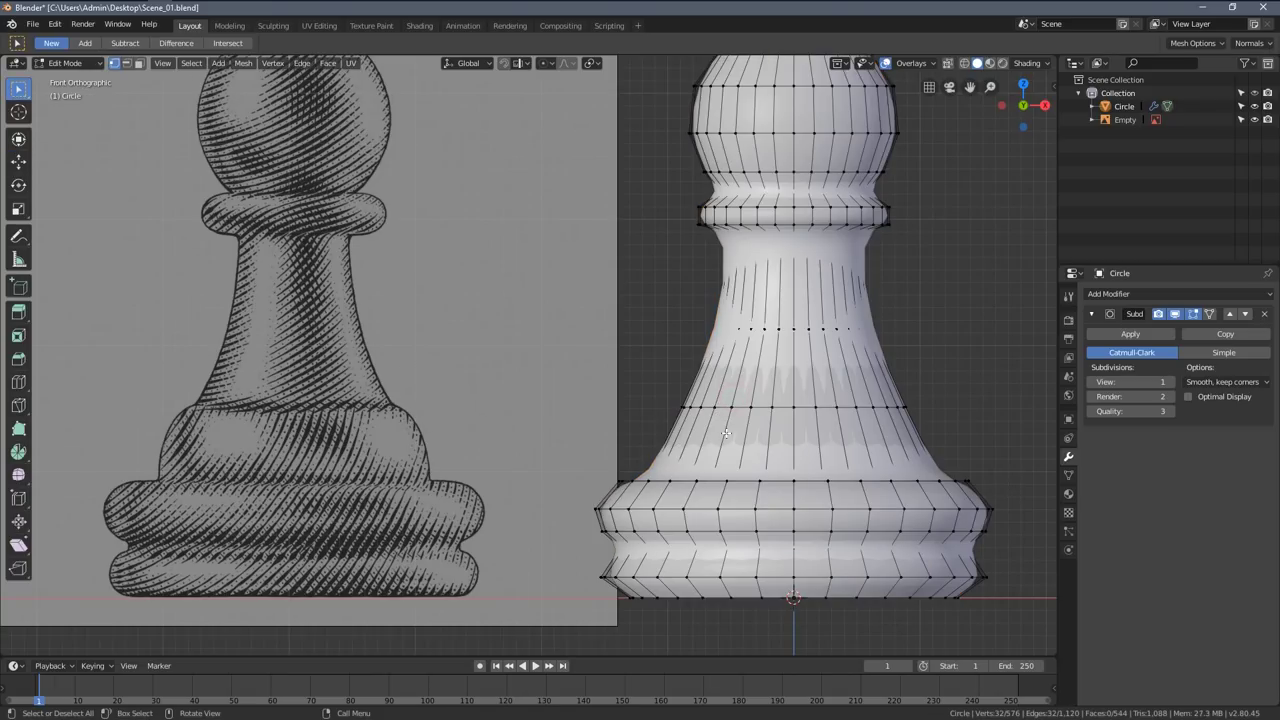
scroll(735, 400, up, 1)
alt+click(763, 420)
scroll(763, 420, up, 2)
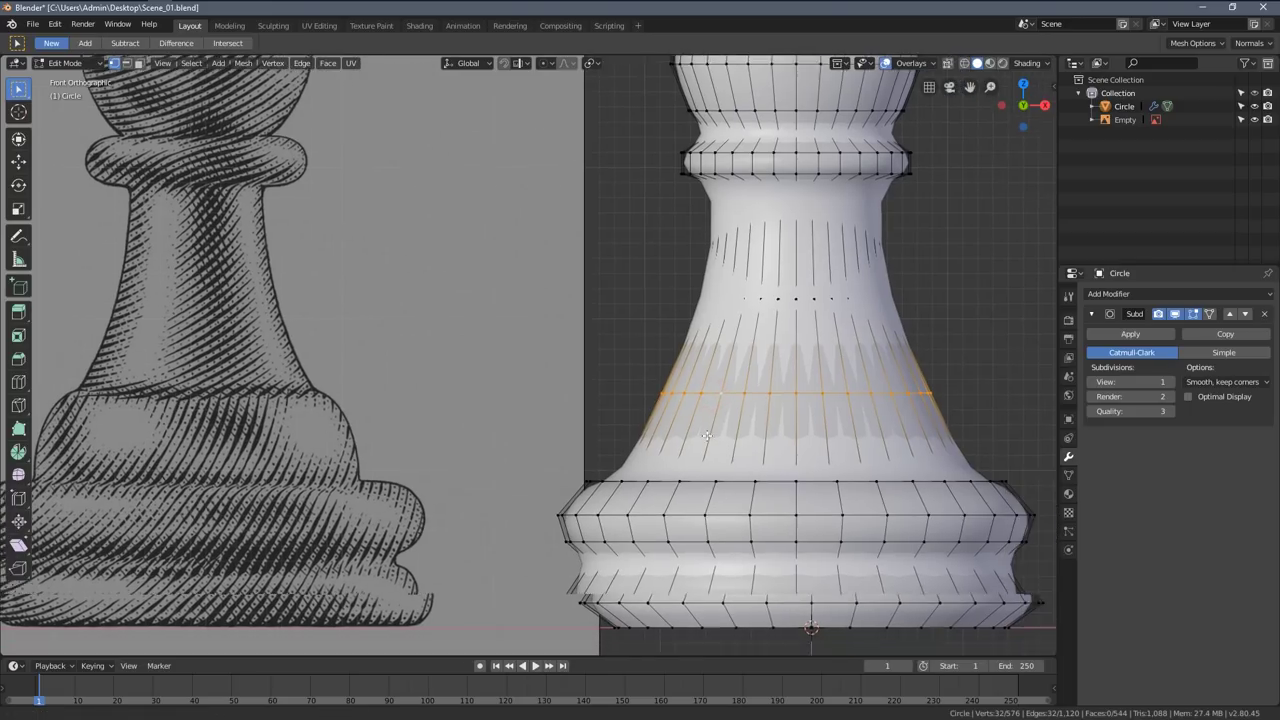
key(s)
click(690, 462)
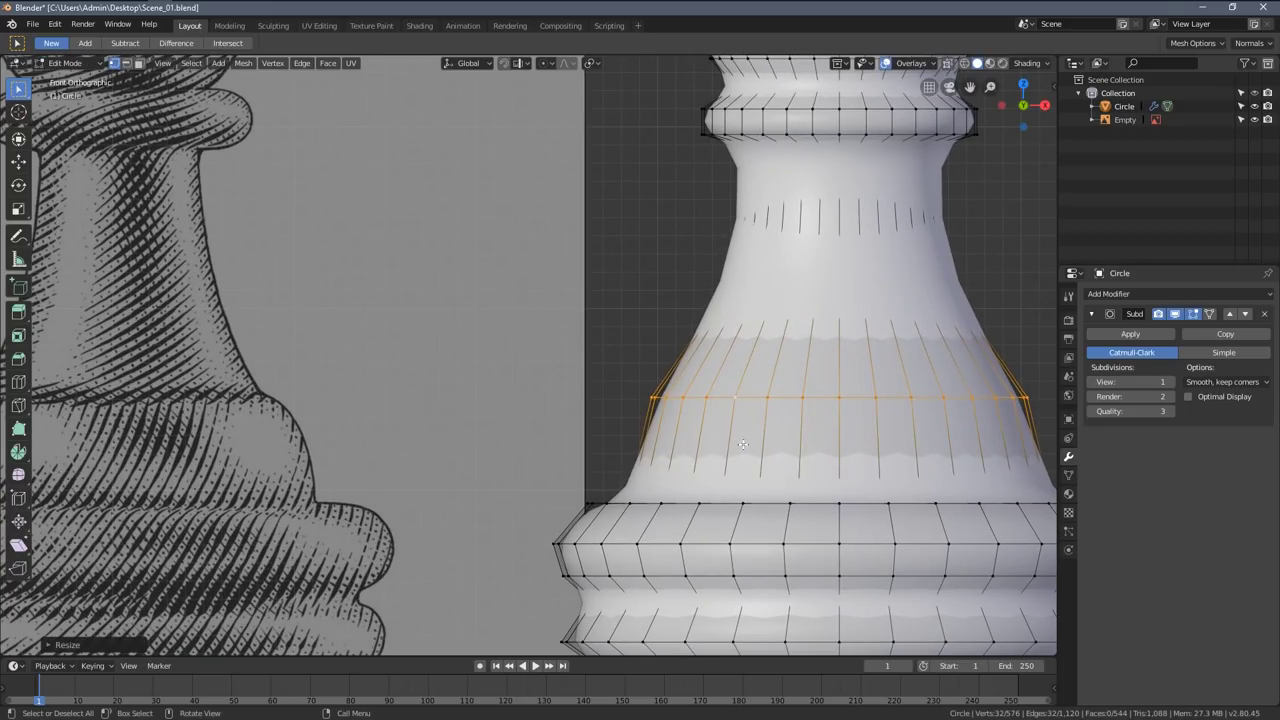
- Raise the lower-body loop slightly along Z and scale it out by about 1.11 to form the tier's shoulder
scroll(268, 305, down, 1)
click(18, 161)
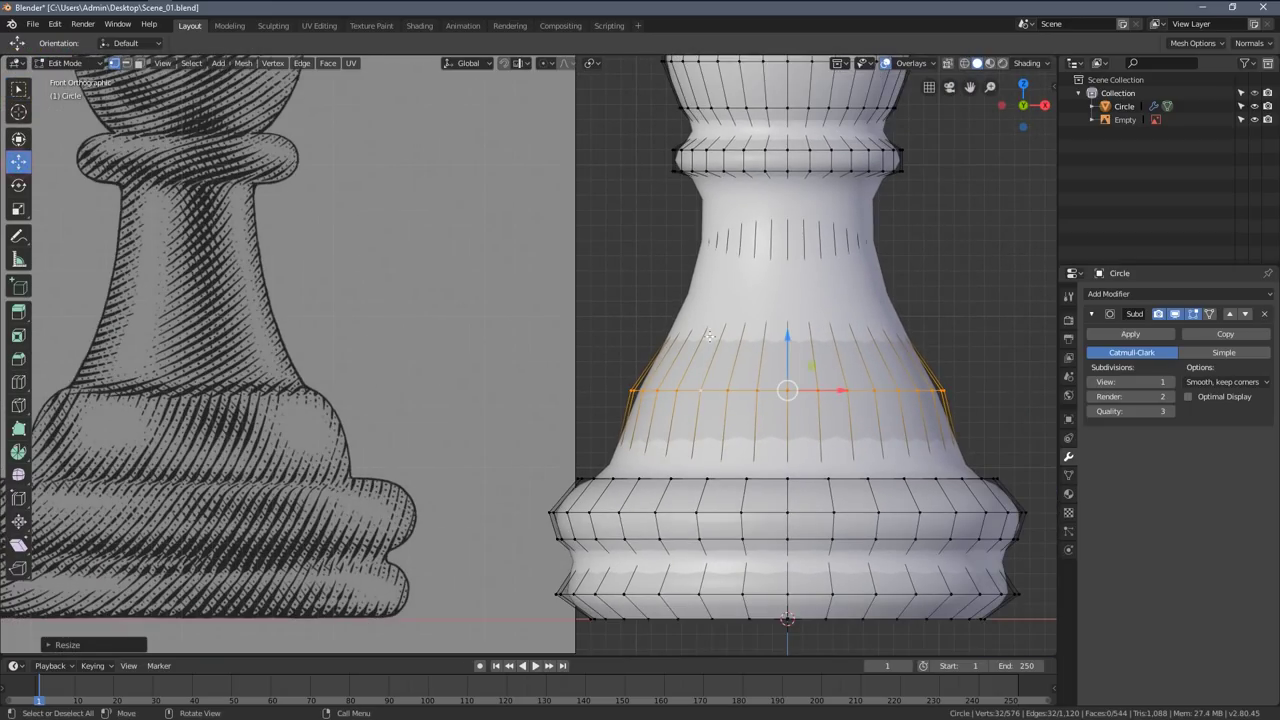
drag(790, 335, 789, 328)
key(s)
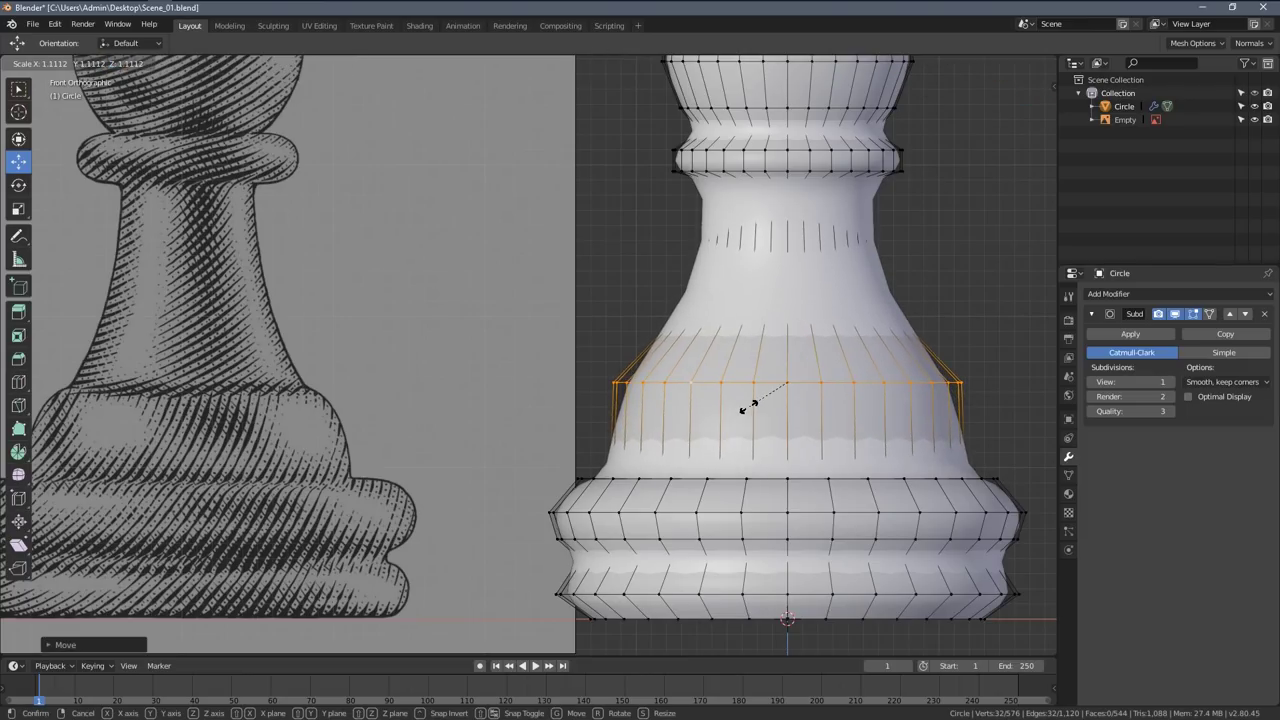
click(754, 405)
- Compare the pawn's lower body with the reference in Object Mode, toggling the Subdivision modifier's viewport display off and on
key(Tab)
scroll(623, 443, down, 2)
scroll(621, 432, up, 2)
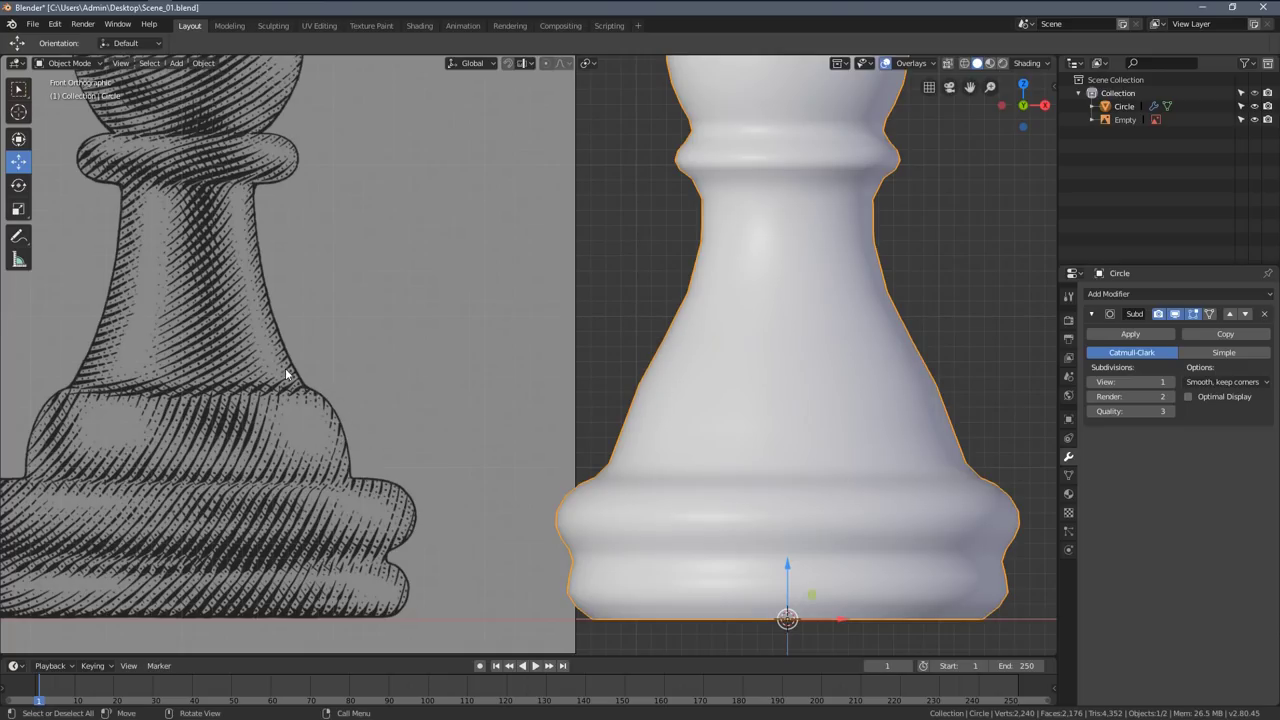
scroll(722, 383, down, 5)
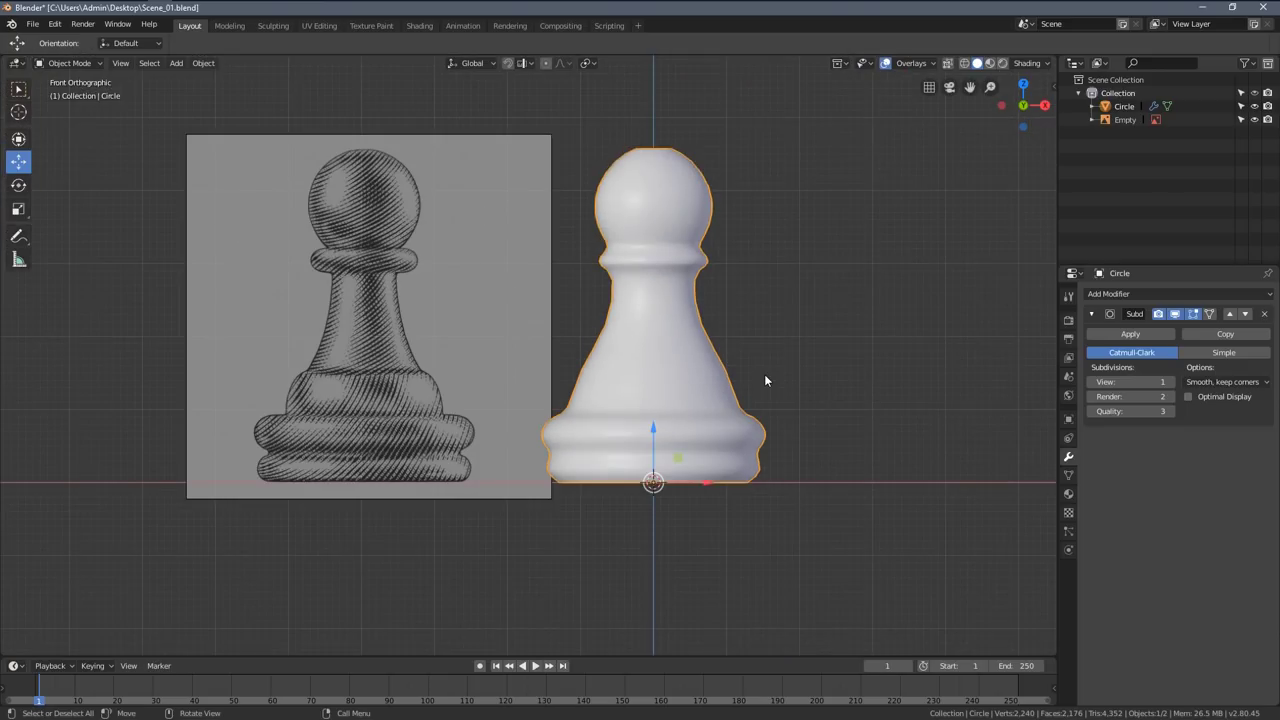
scroll(740, 366, up, 4)
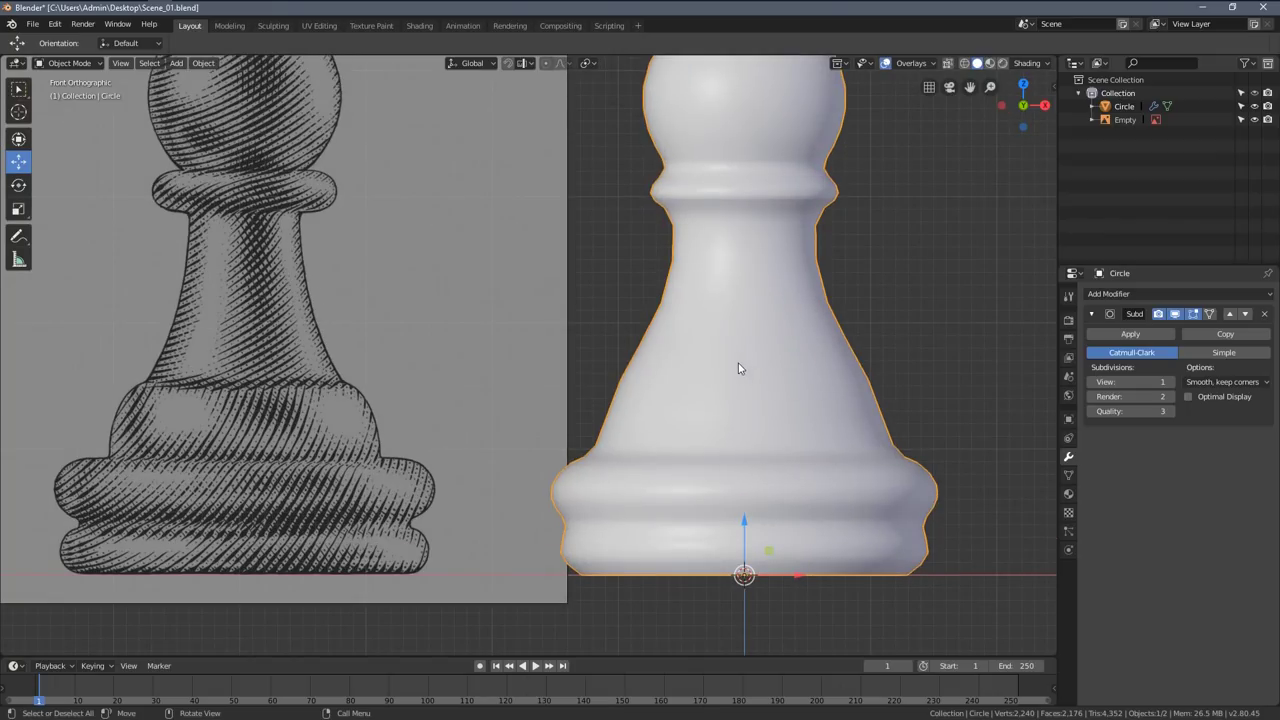
click(1176, 314)
click(1176, 314)
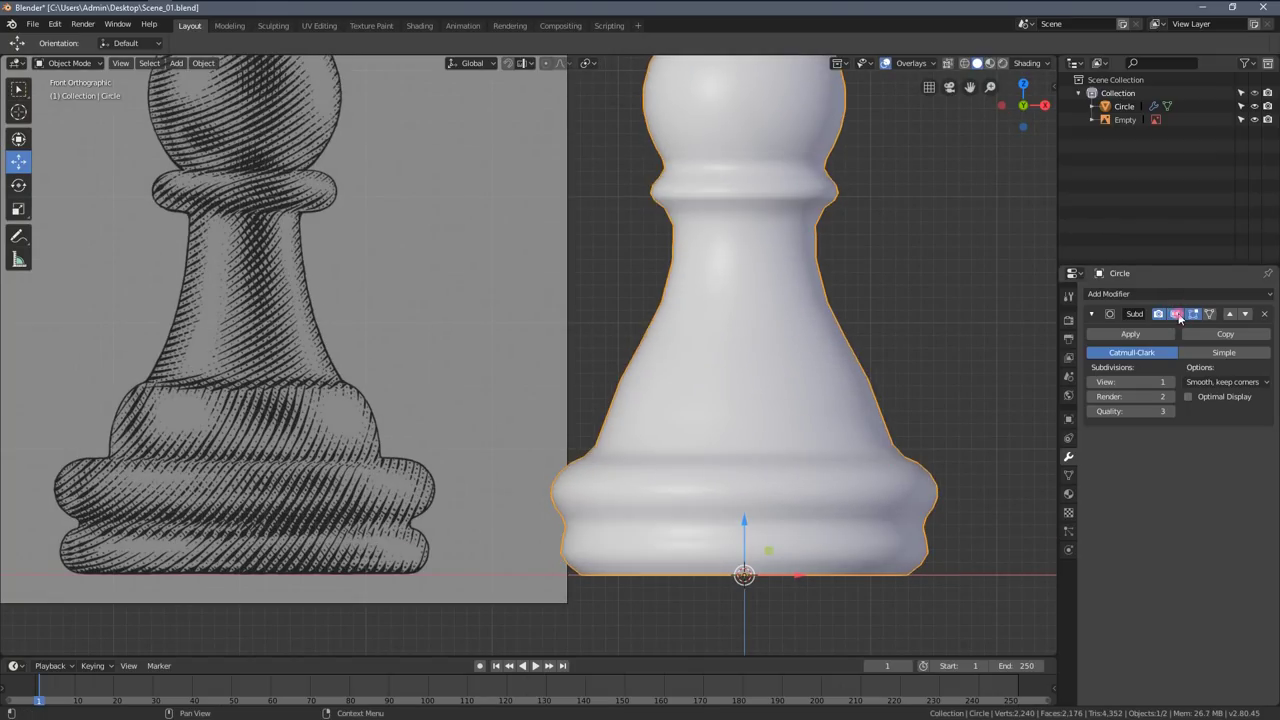
- Add a single loop cut above the tier's shoulder loop and slide it down close to that loop
key(Tab)
key(alt+a)
scroll(704, 367, up, 5)
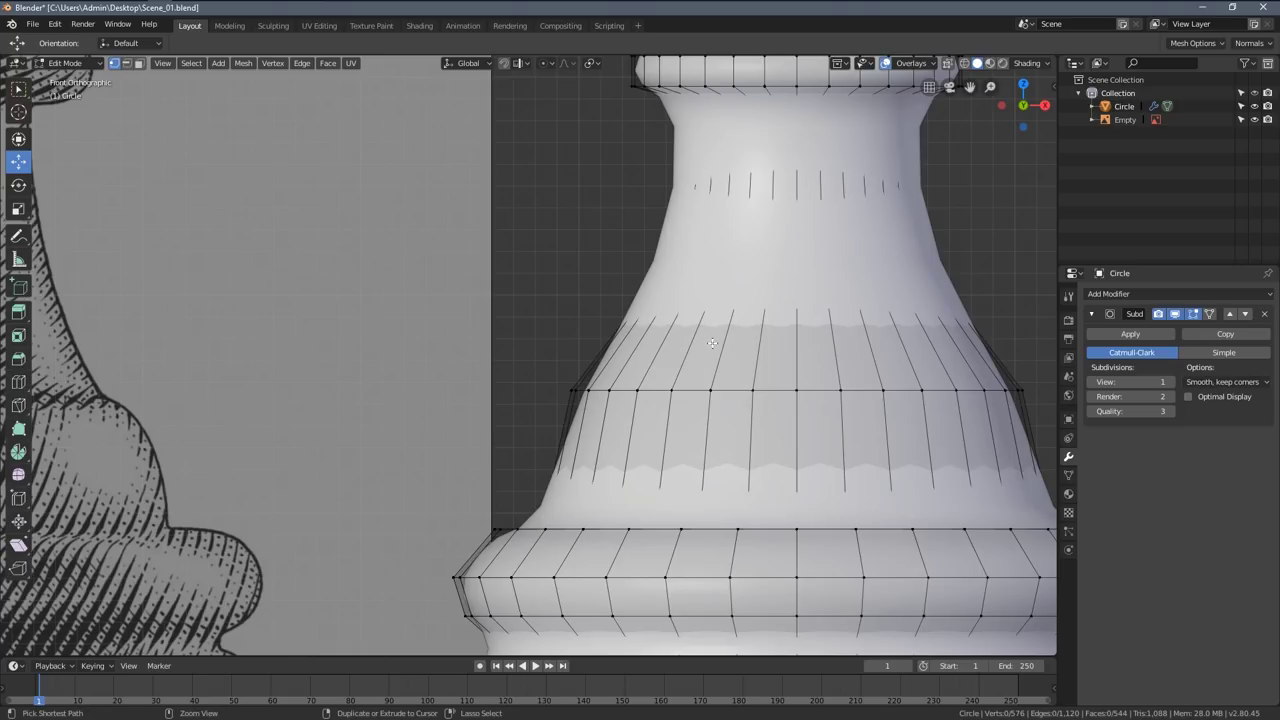
key(ctrl+r)
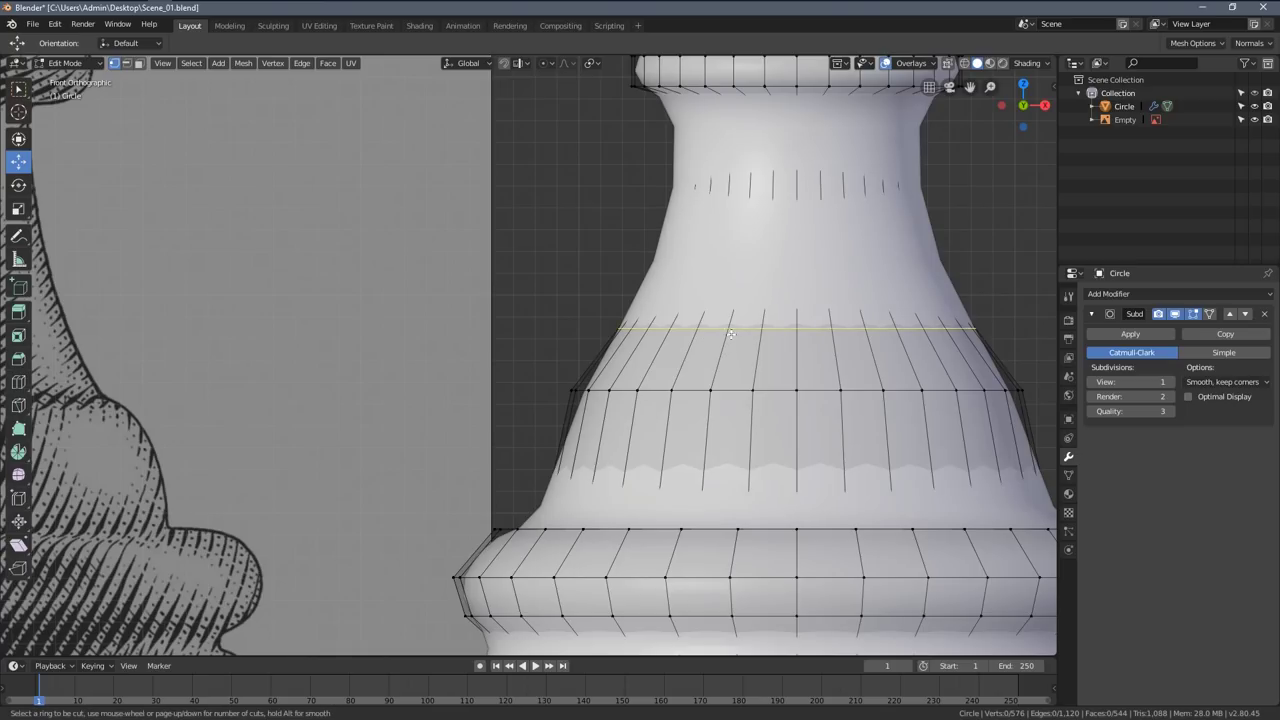
scroll(731, 331, up, 5)
scroll(729, 328, down, 5)
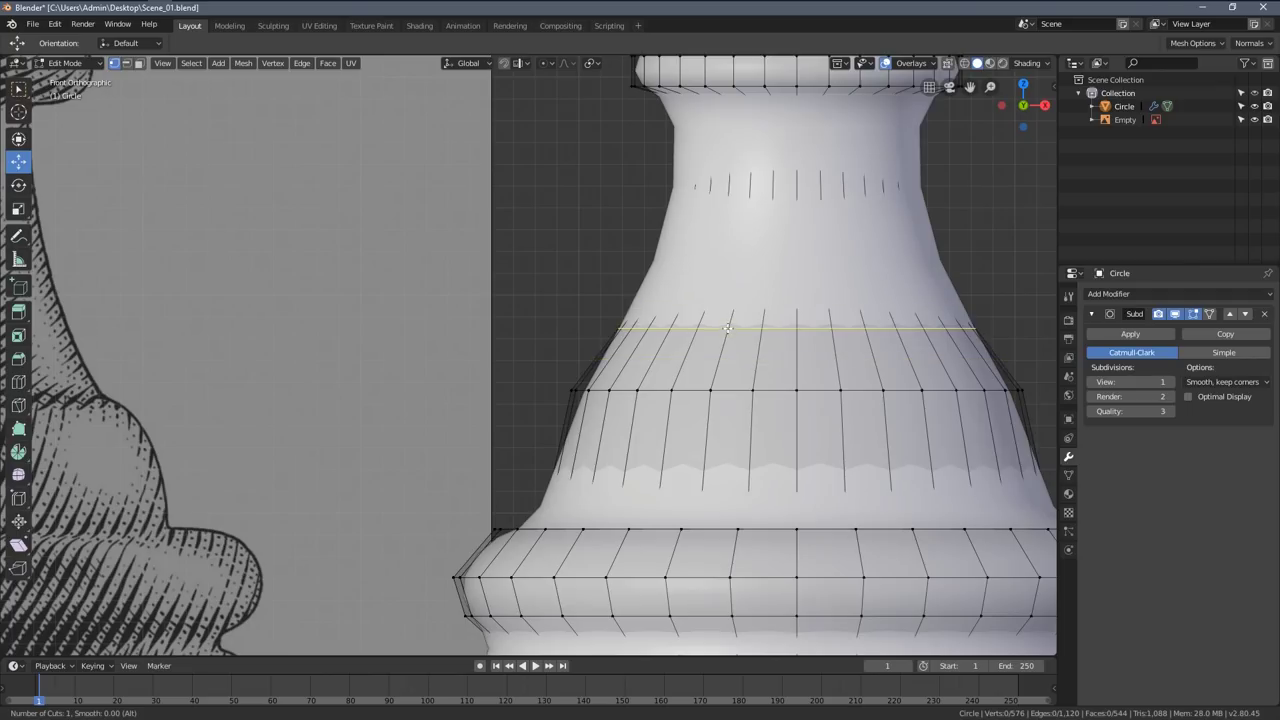
scroll(730, 327, up, 3)
scroll(742, 325, down, 3)
scroll(745, 323, up, 1)
click(742, 327)
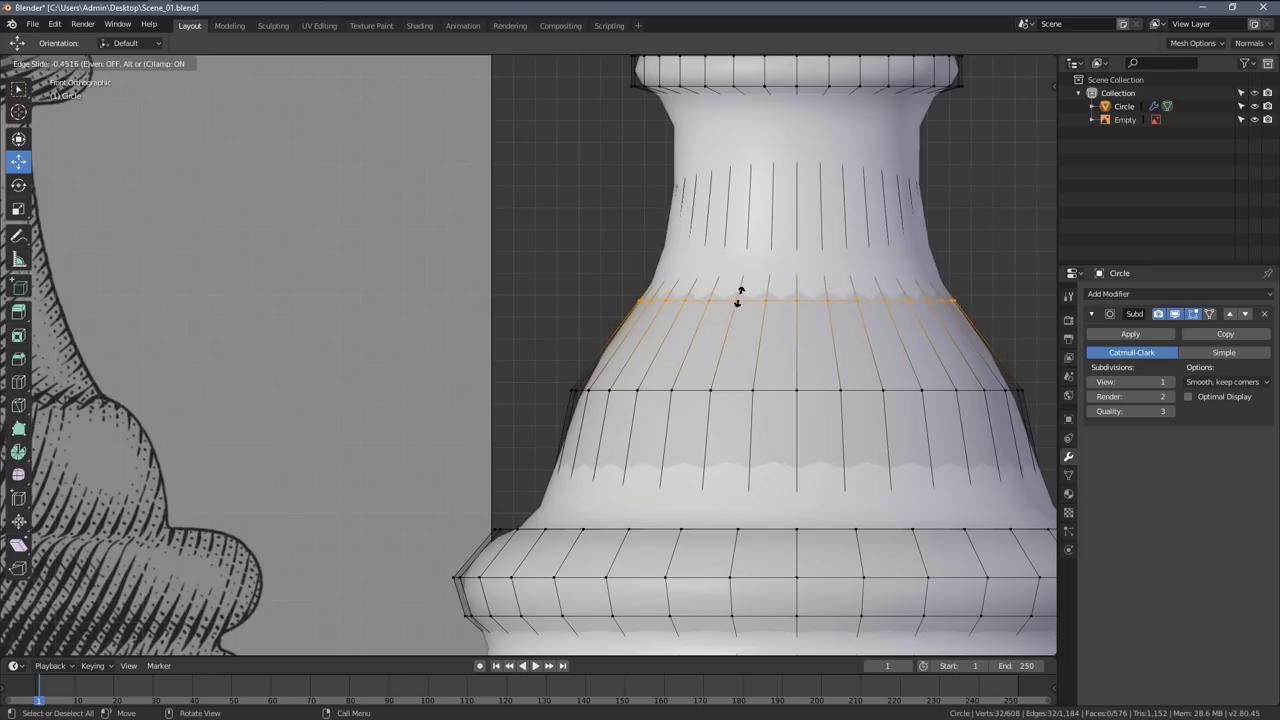
click(700, 360)
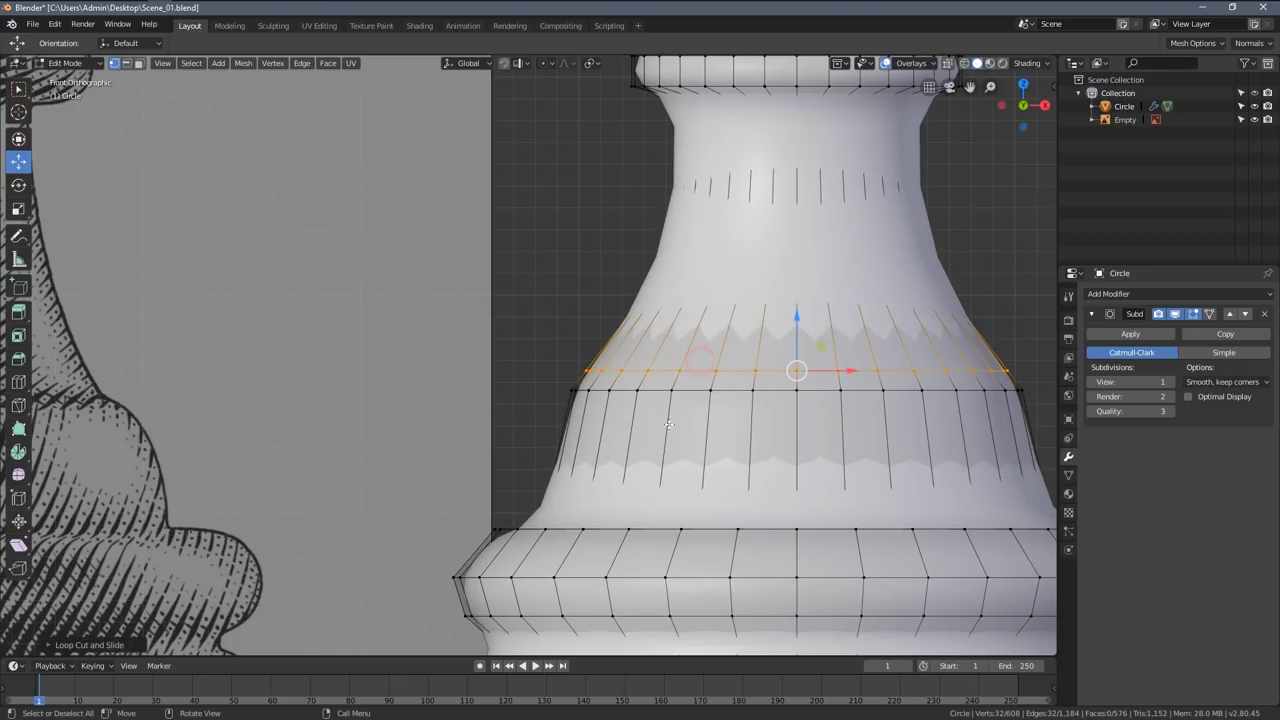
- Add a loop cut below the tier's shoulder loop, slide it up close to it, and check the edge in Object Mode
key(alt+a)
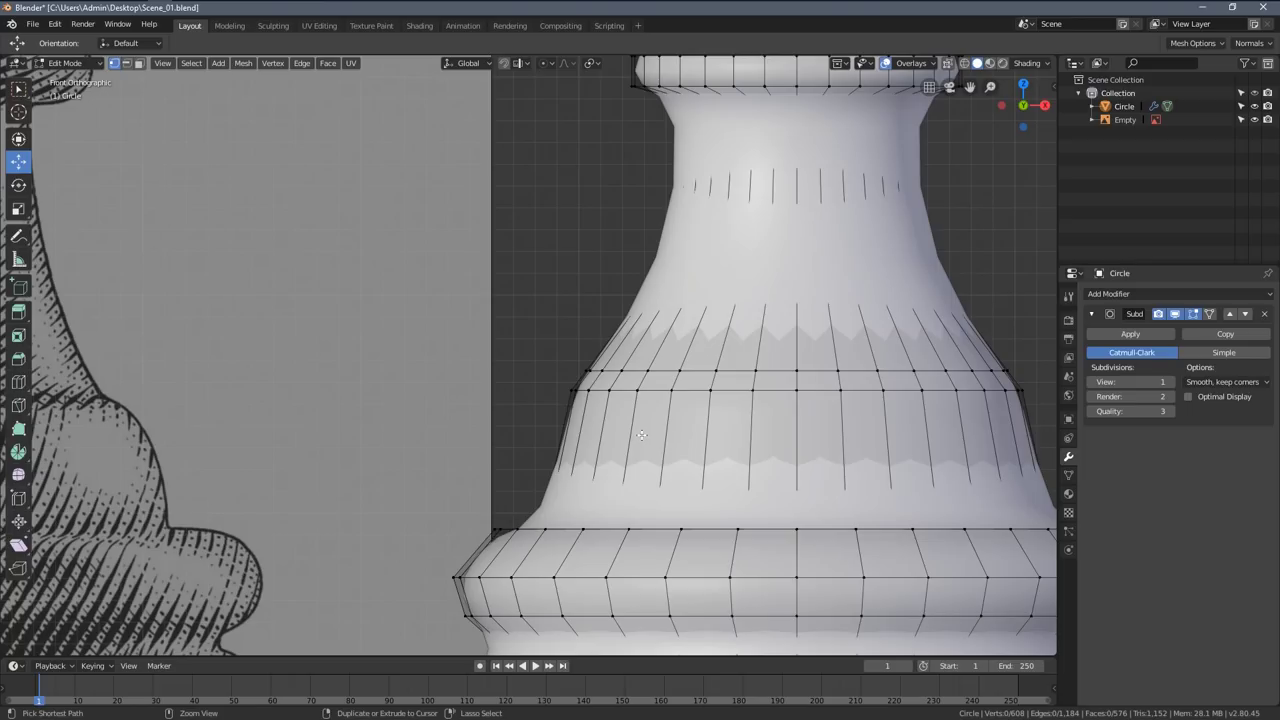
key(ctrl+r)
click(643, 438)
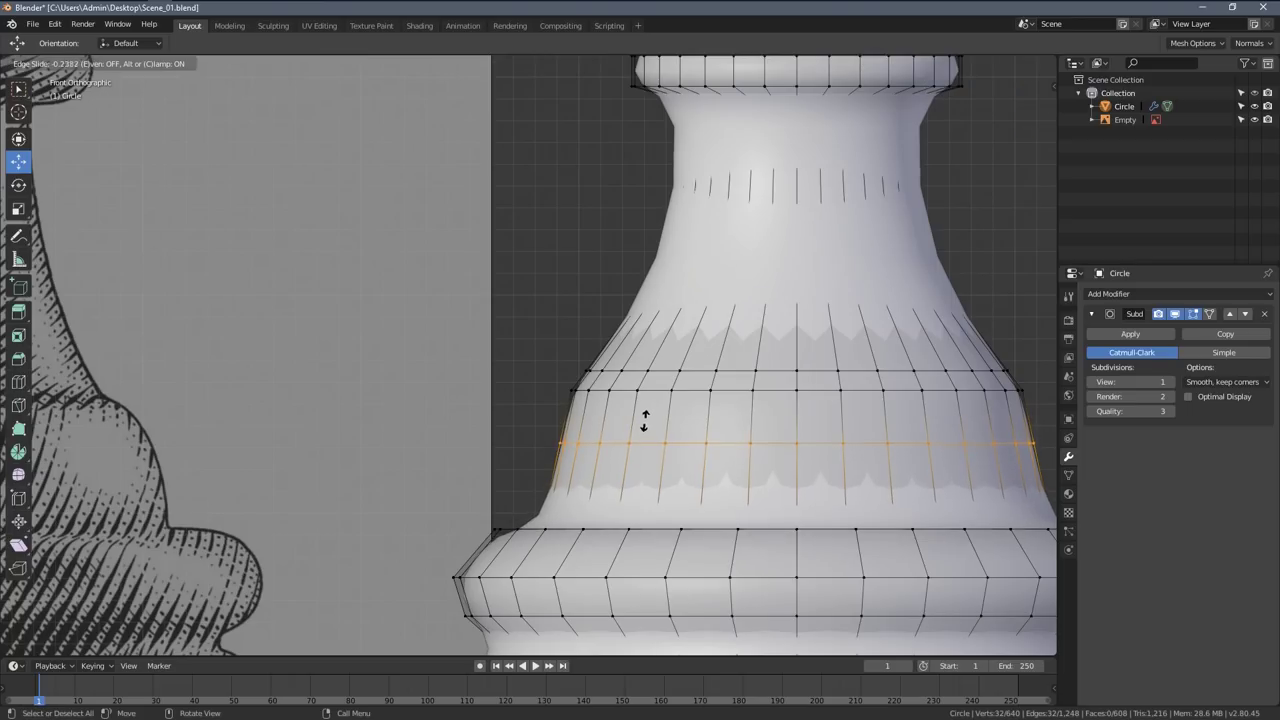
click(648, 390)
scroll(648, 390, down, 4)
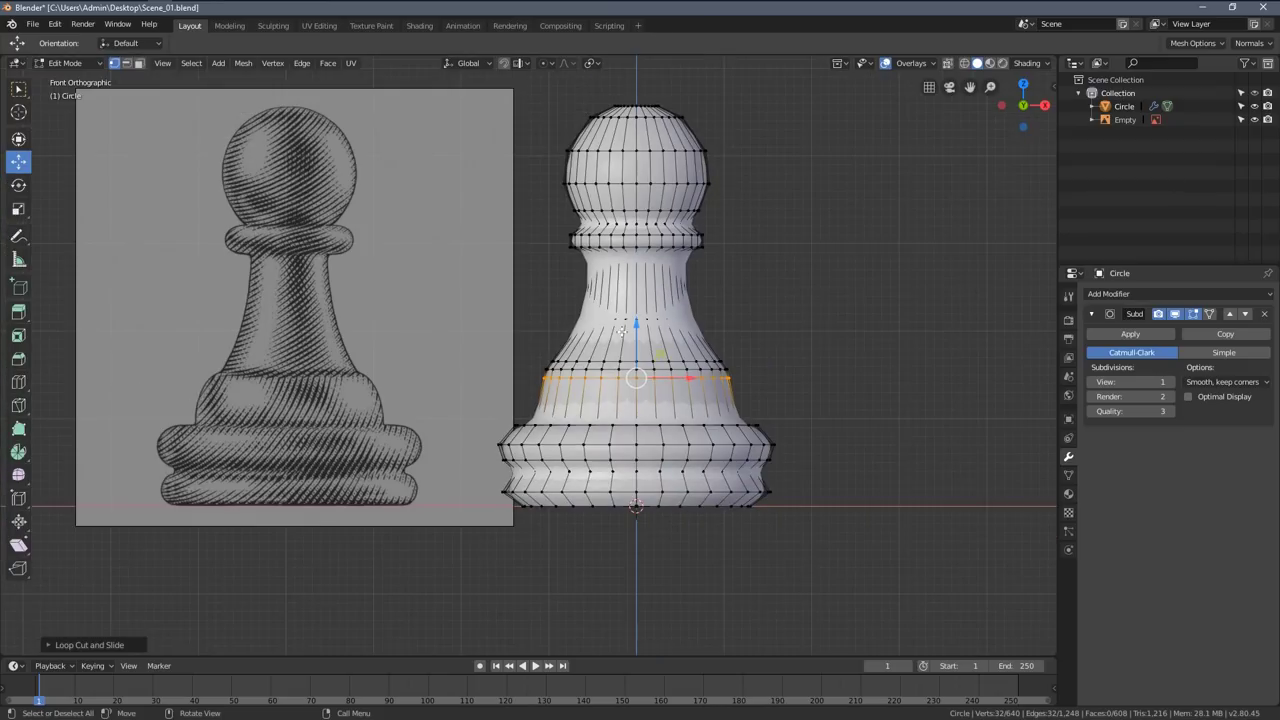
scroll(628, 339, up, 4)
key(Tab)
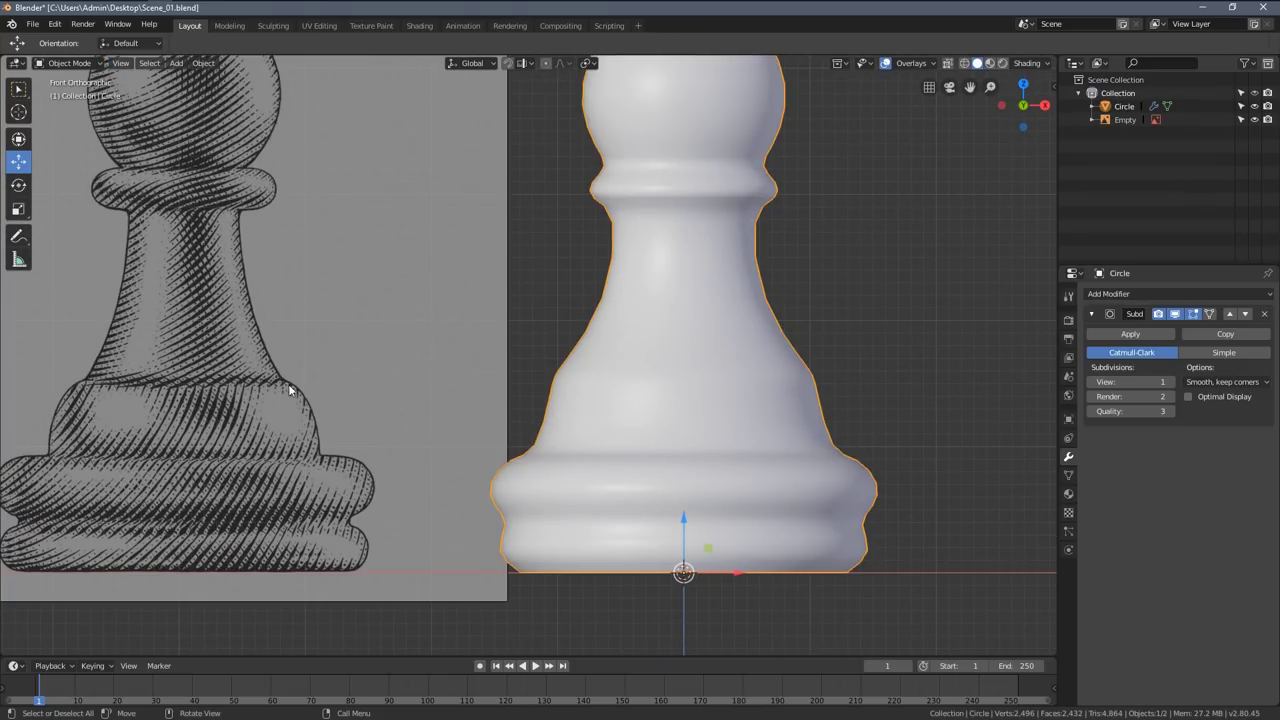
scroll(550, 388, up, 3)
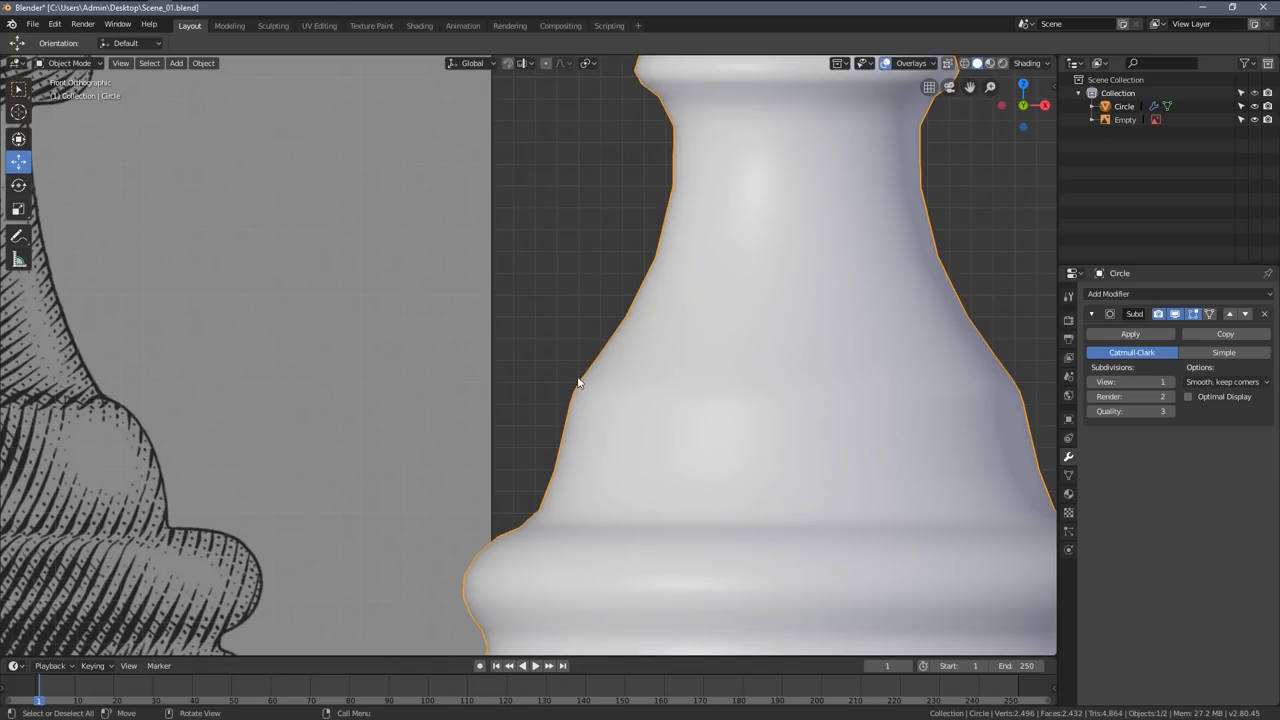
scroll(590, 381, up, 2)
scroll(620, 390, down, 3)
- Add a loop cut in the tier's lower wall and slide it down close to the upper base ring
key(Tab)
scroll(618, 417, up, 4)
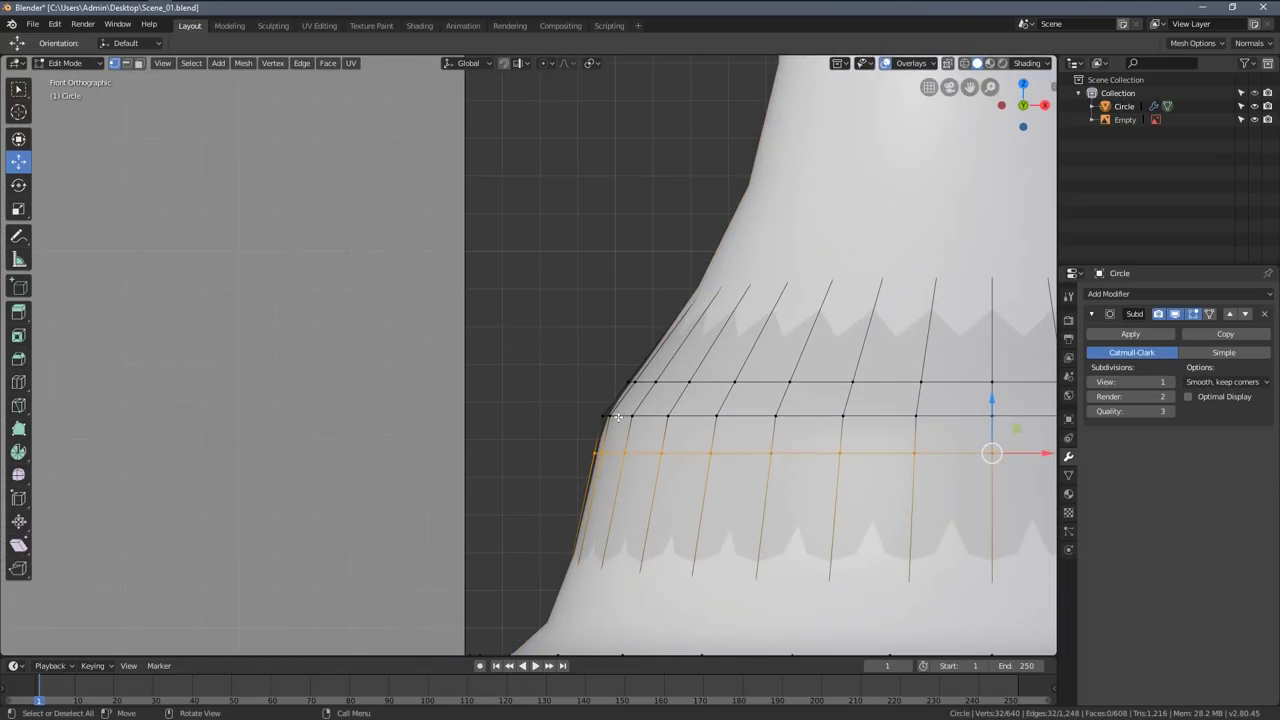
key(alt+a)
scroll(618, 417, down, 5)
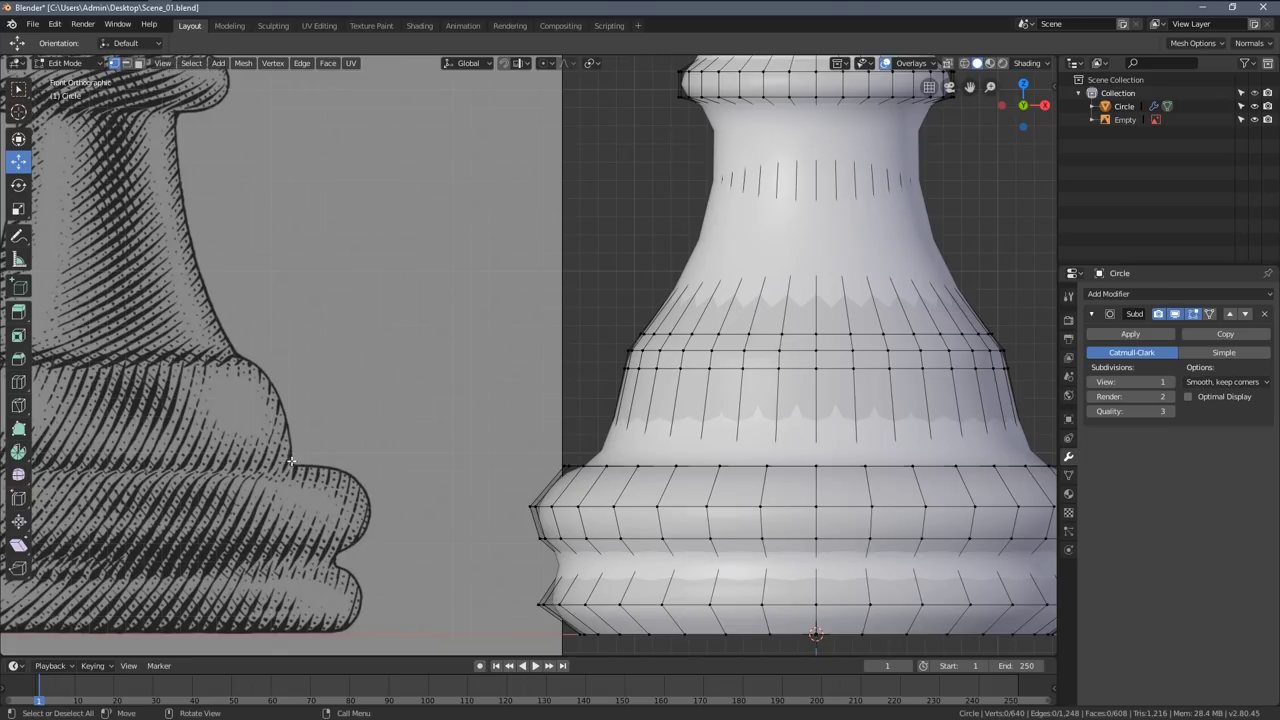
key(ctrl+r)
click(642, 405)
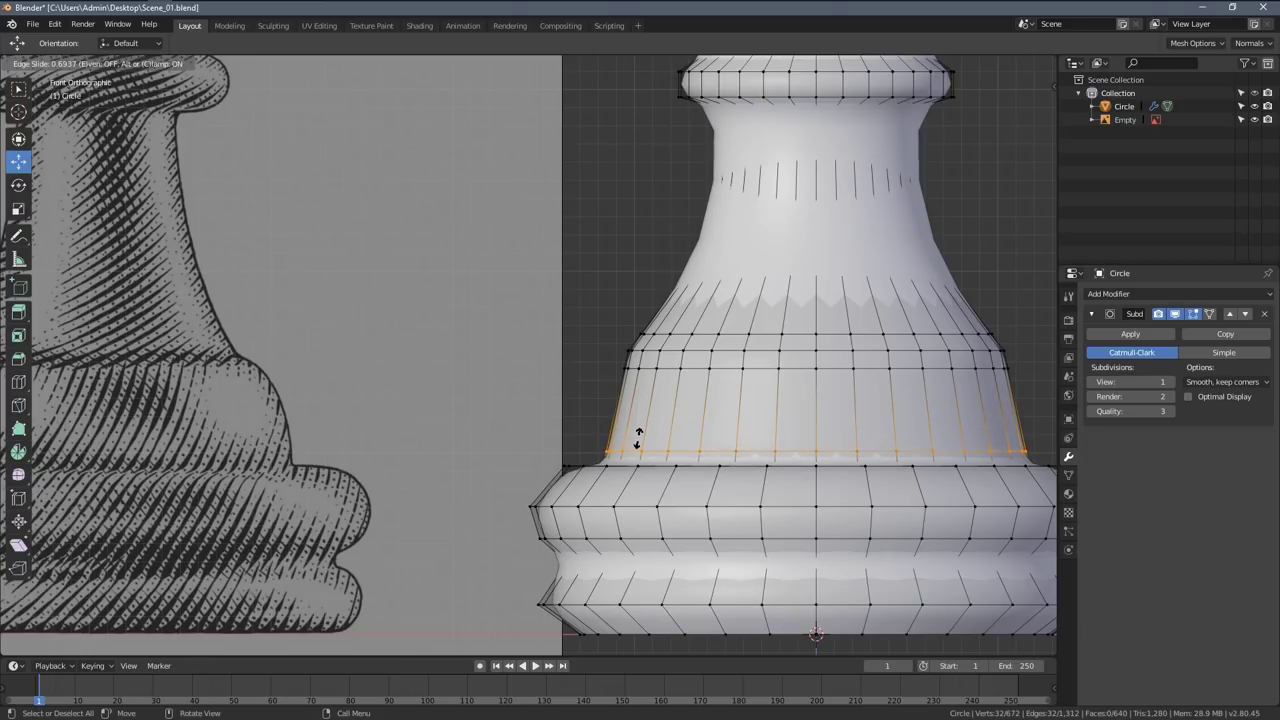
click(638, 437)
- Add a loop cut on the upper base ring's top surface, near the foot of the tier
middle_drag(638, 437, 627, 424)
key(a)
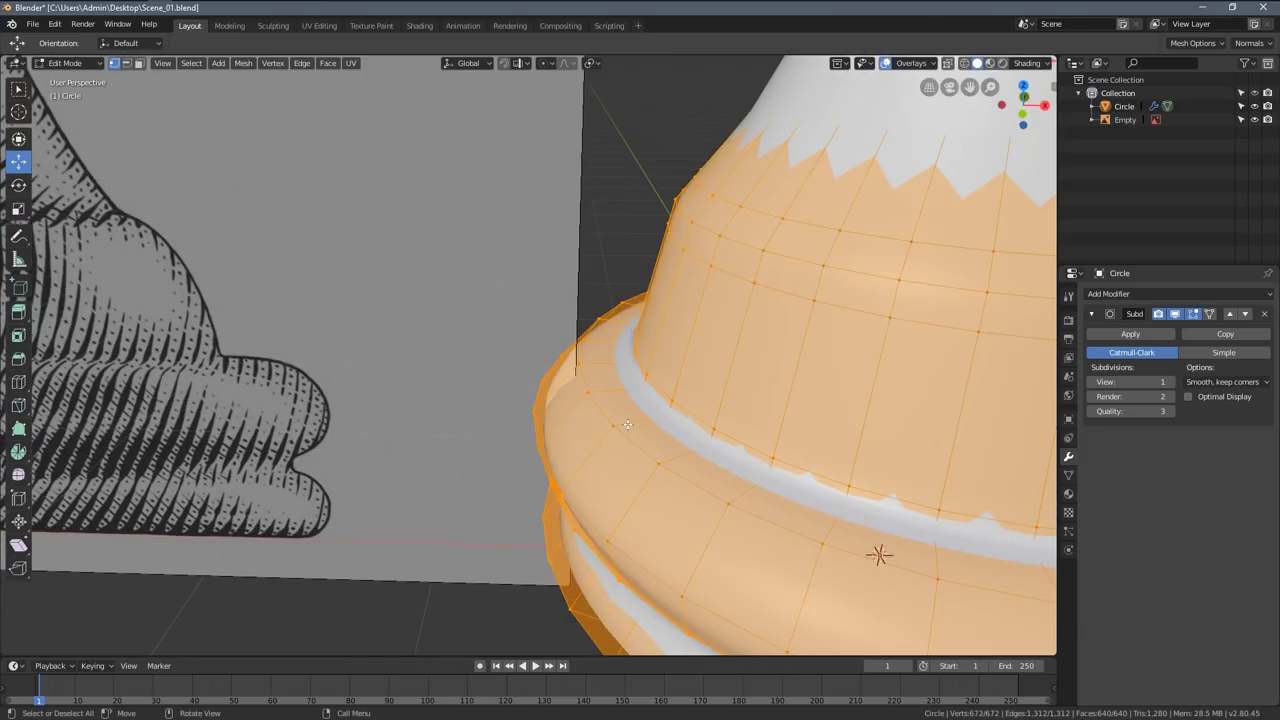
key(alt+a)
key(ctrl+r)
click(627, 424)
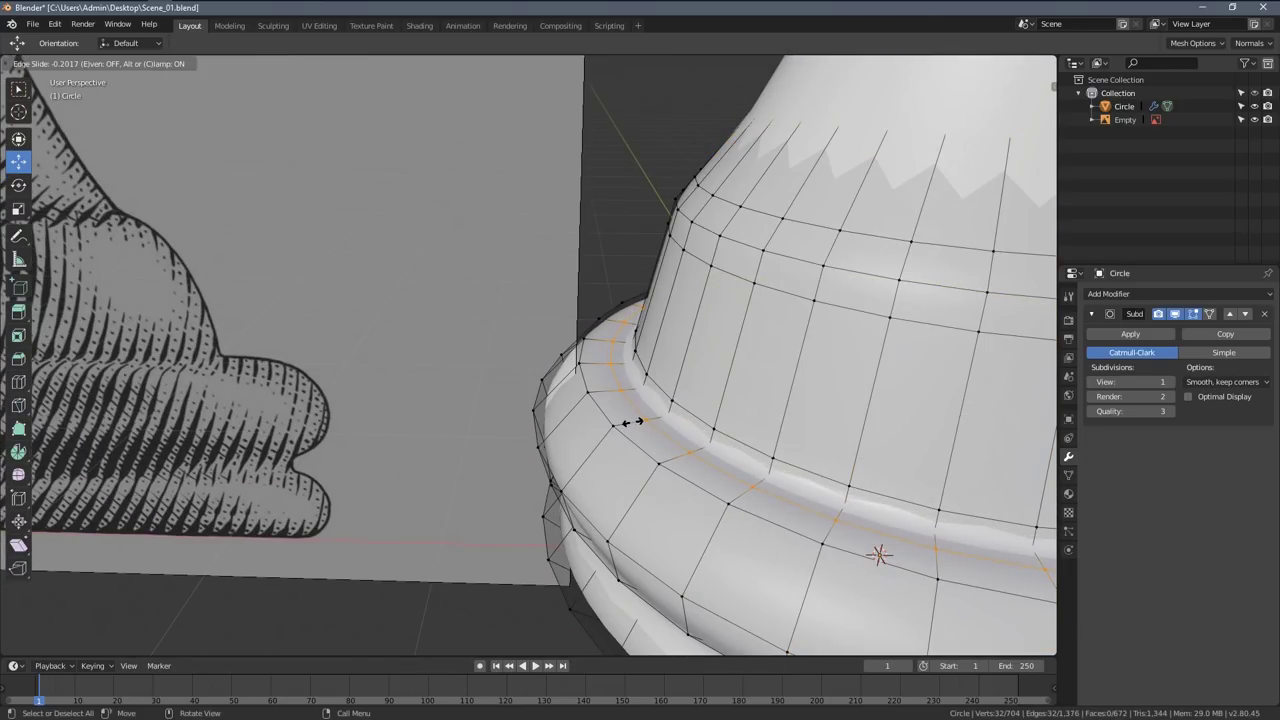
click(632, 422)
- Examine the tier and its sharpened foot from the front against the reference, in Object Mode and Edit Mode
key(Tab)
key(KP_1)
scroll(650, 374, up, 2)
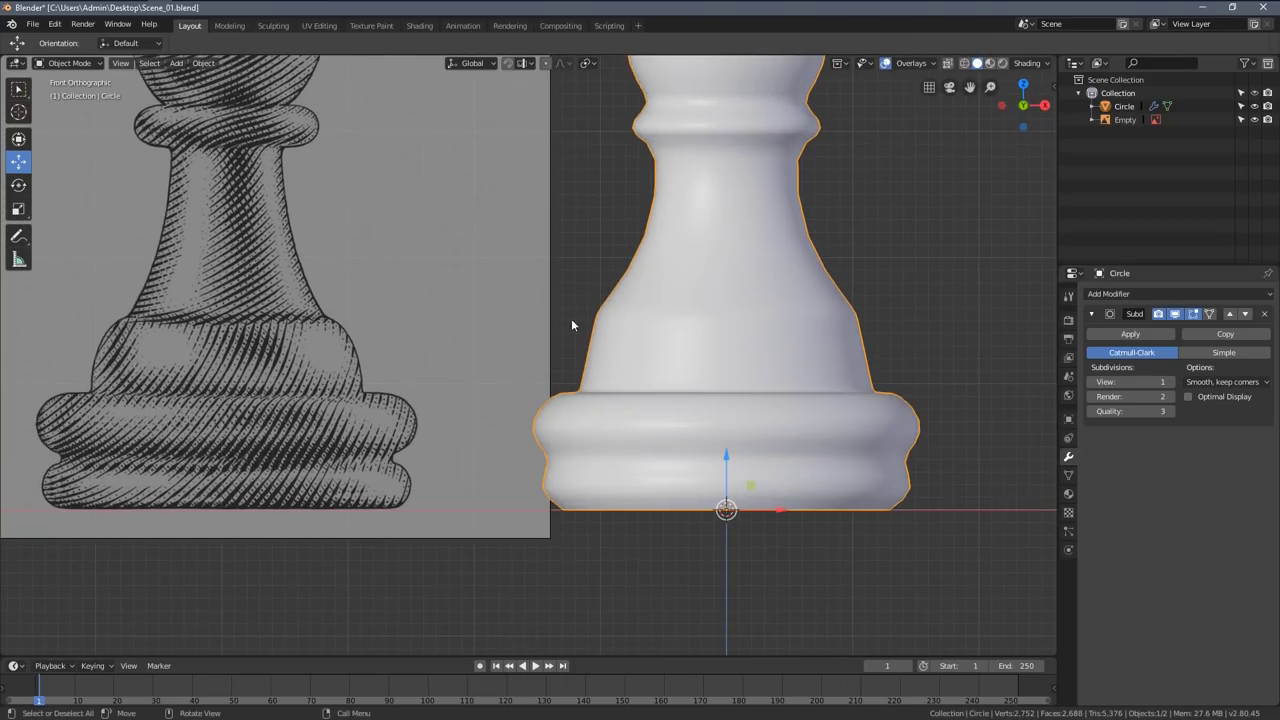
click(1186, 491)
shift+middle_drag(595, 378, 591, 409)
scroll(631, 388, up, 3)
key(Tab)
scroll(631, 388, down, 3)
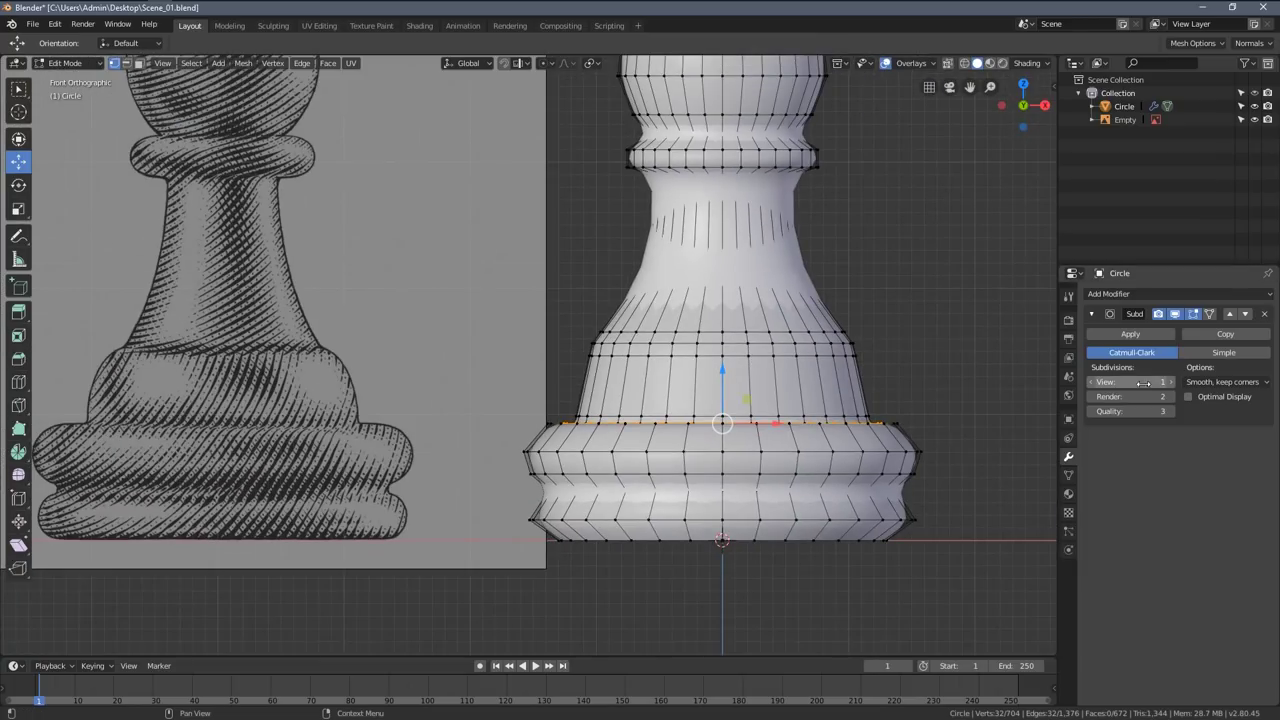
scroll(701, 366, up, 3)
scroll(670, 300, down, 5)
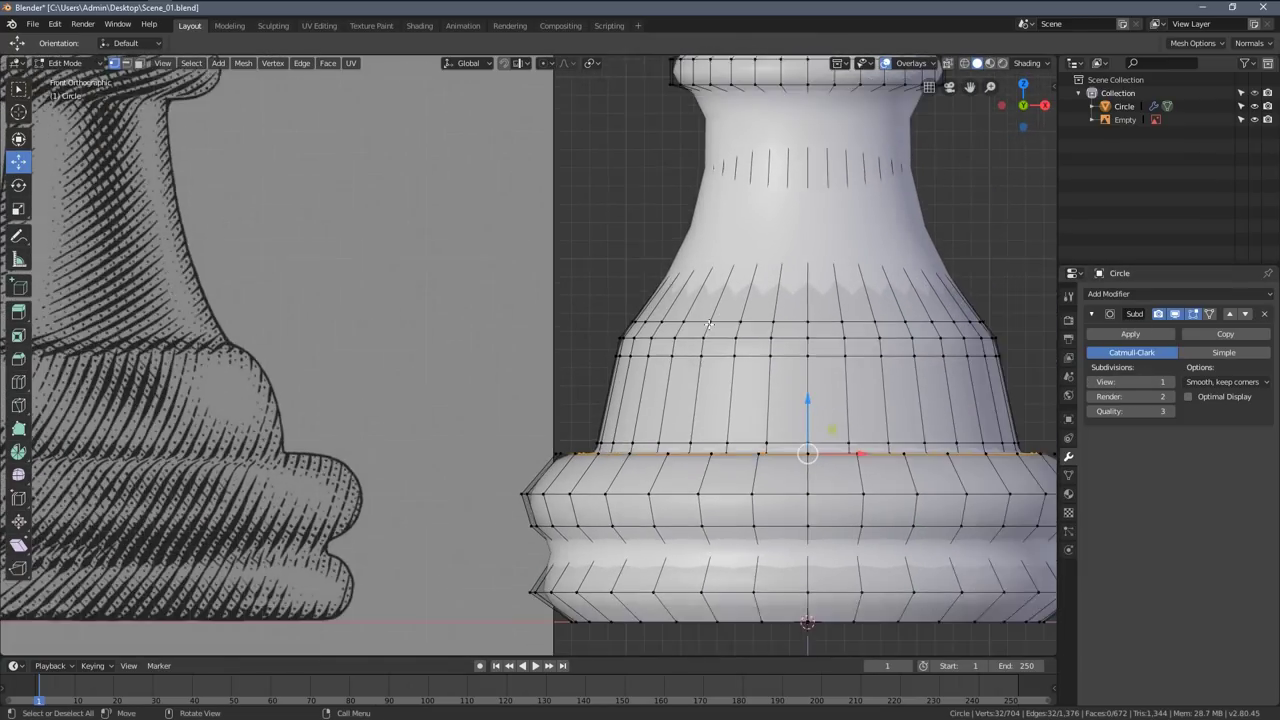
shift+scroll(664, 320, down, 1)
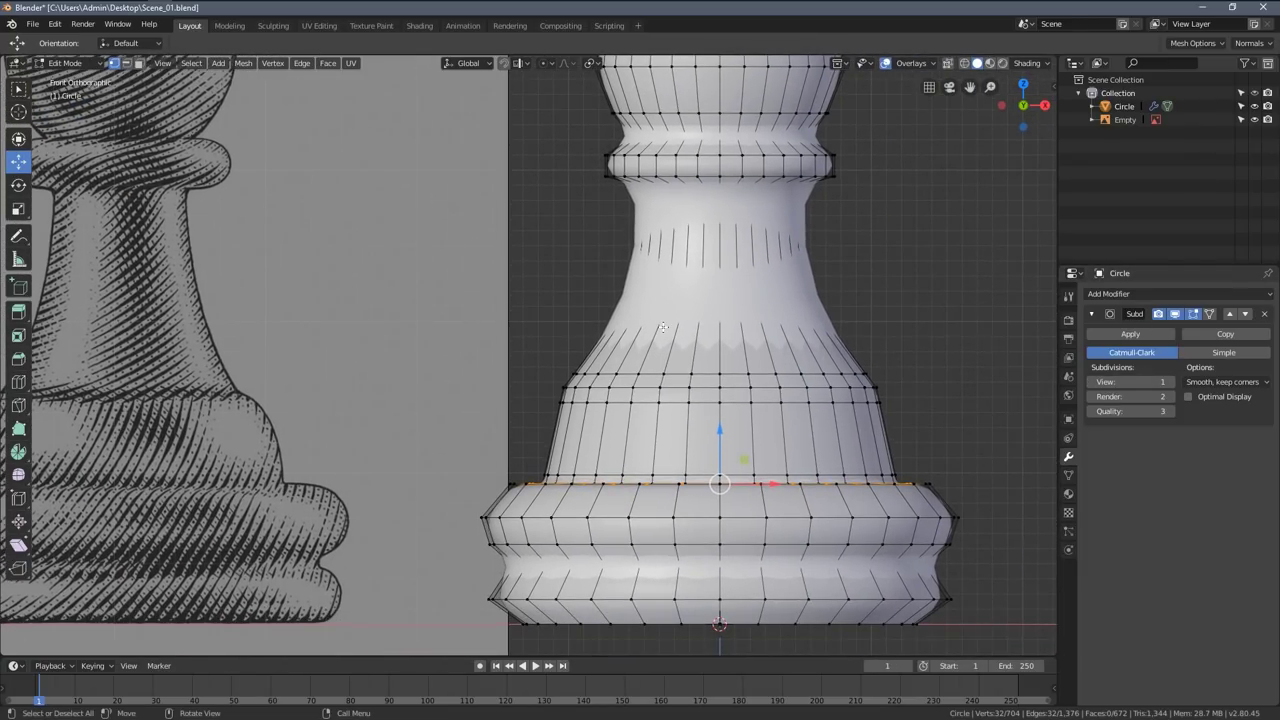
- Move the upper base ring's widest edge loop slightly up along Z and check the rounding in Object Mode
key(a)
key(a)
scroll(590, 440, down, 1)
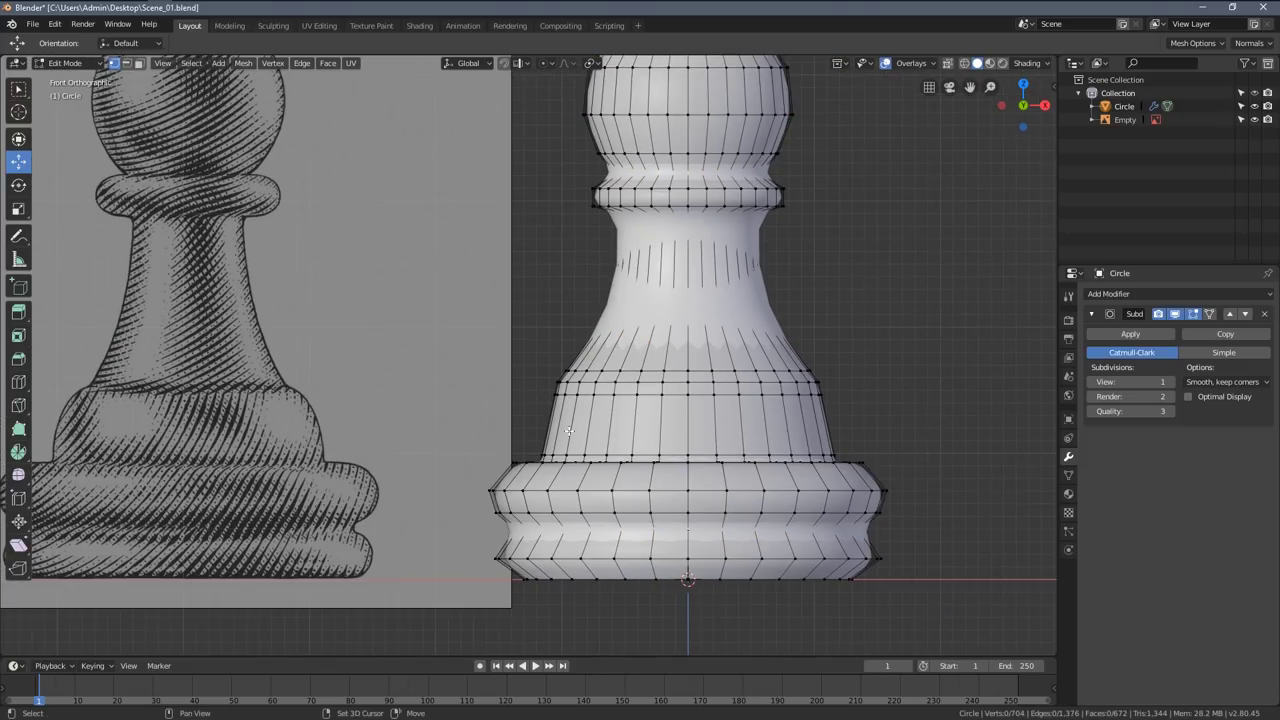
shift+middle_drag(557, 528, 549, 422)
scroll(549, 422, up, 3)
alt+click(535, 411)
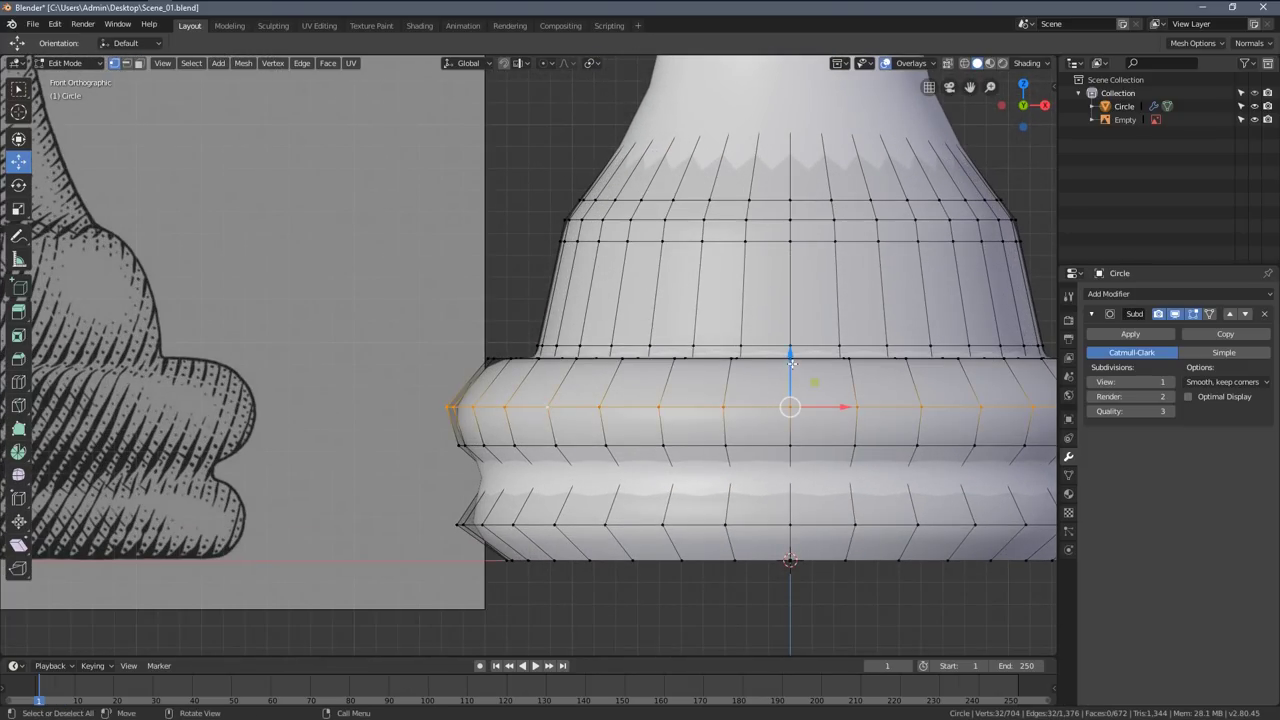
drag(792, 364, 792, 355)
key(Tab)
scroll(321, 379, down, 3)
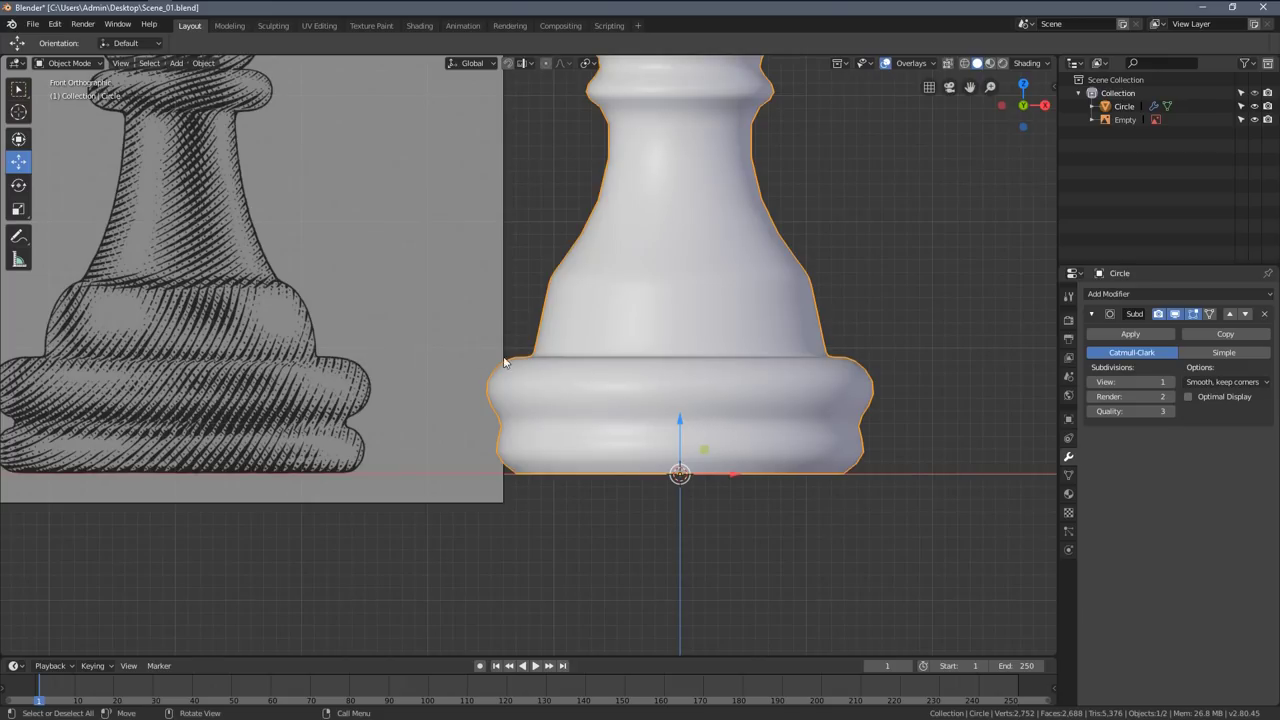
scroll(512, 425, up, 2)
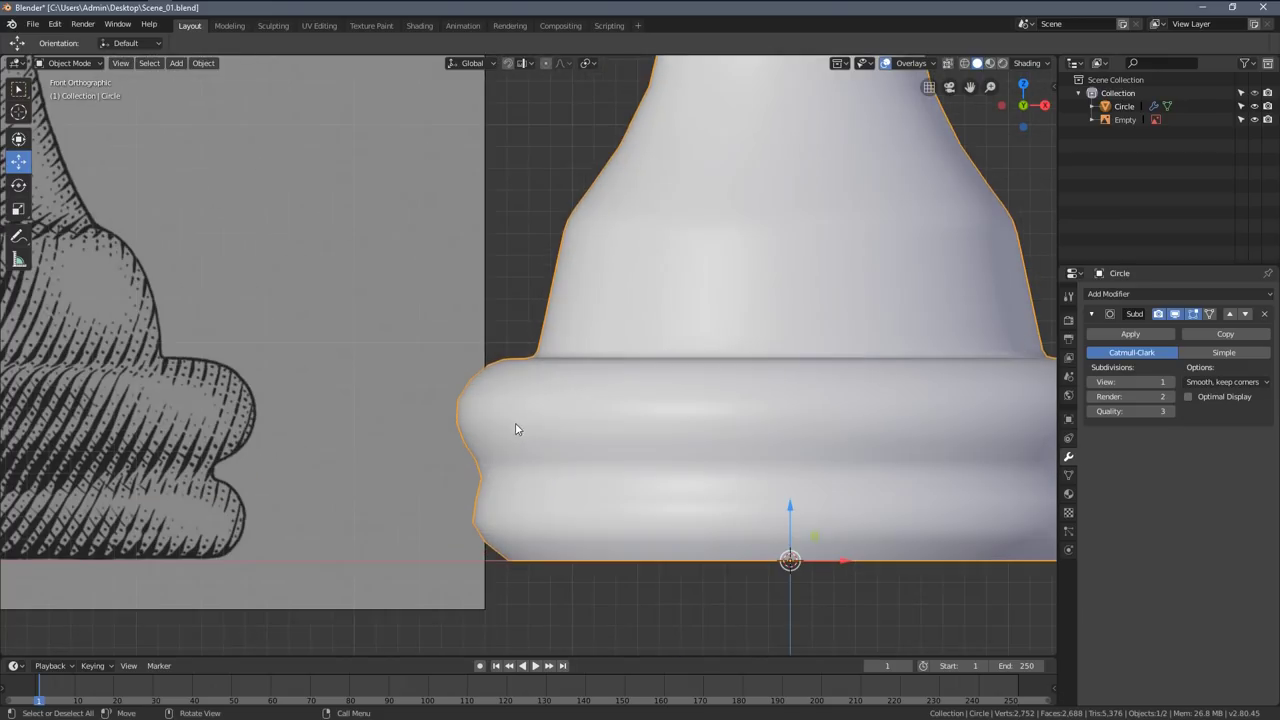
- Compare the two base rings' profile with the reference in Edit Mode and Object Mode
key(Tab)
key(a)
scroll(512, 425, up, 2)
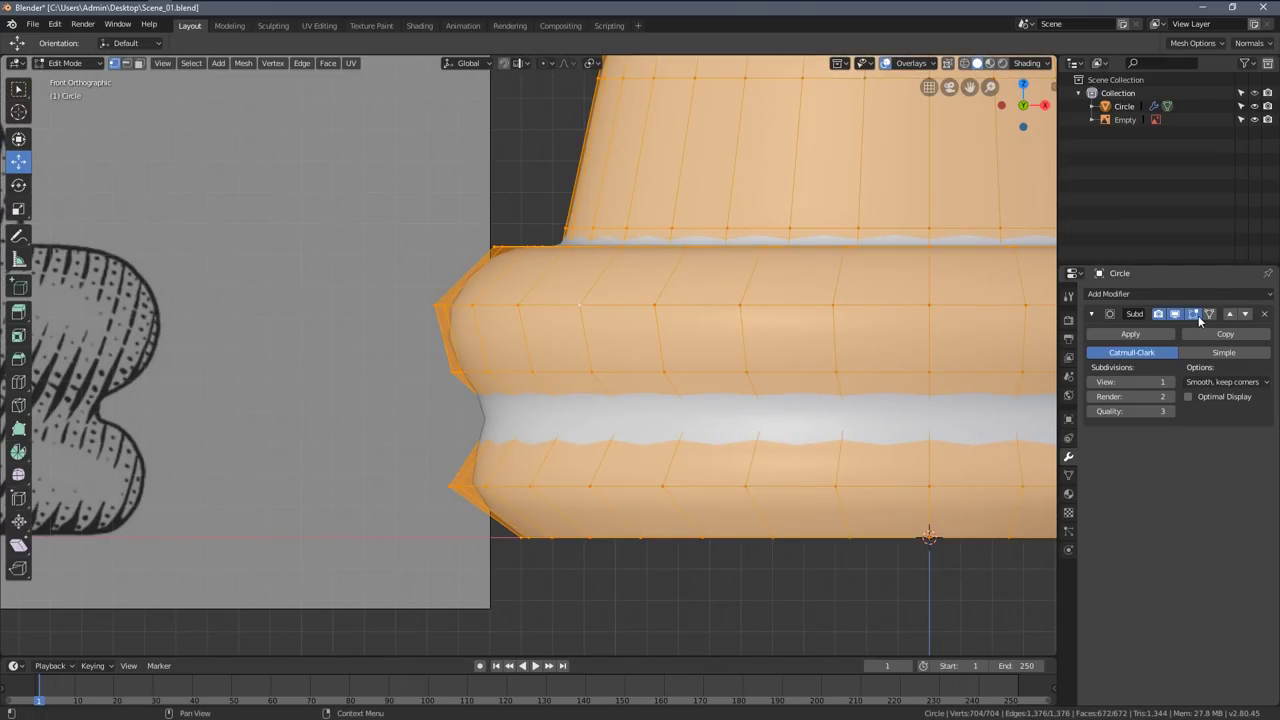
scroll(366, 407, down, 3)
key(Tab)
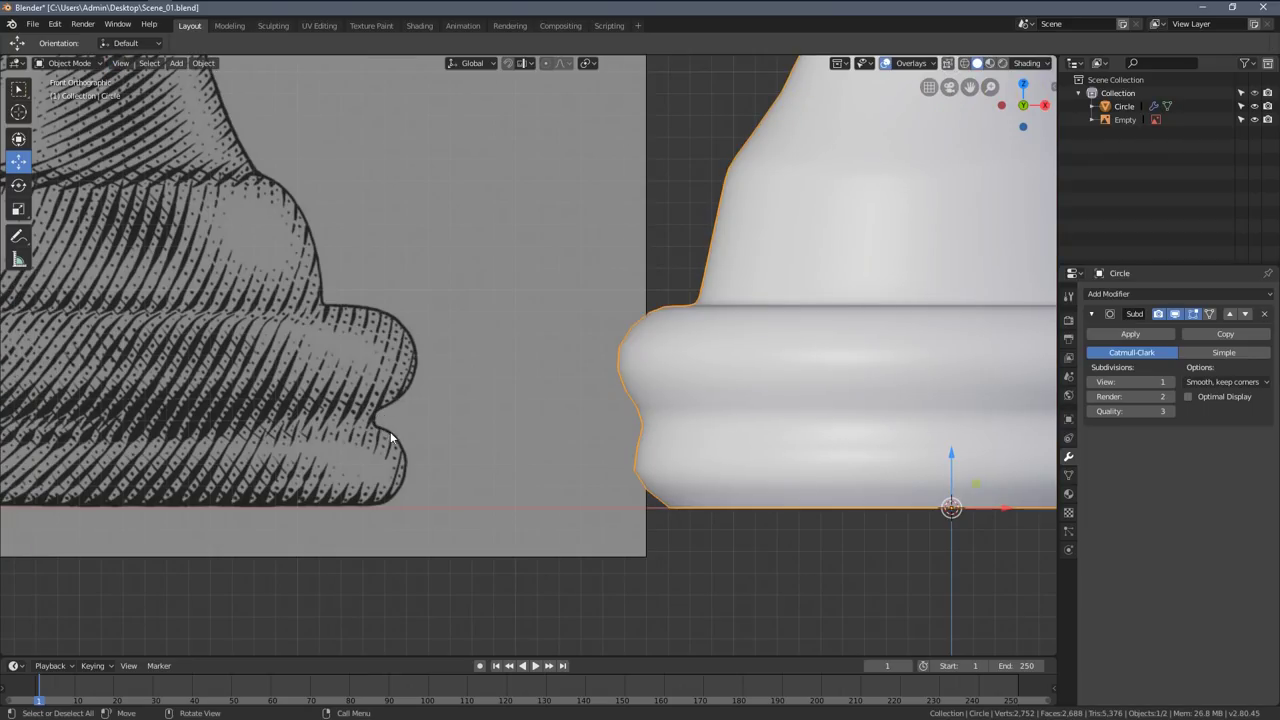
scroll(625, 433, up, 3)
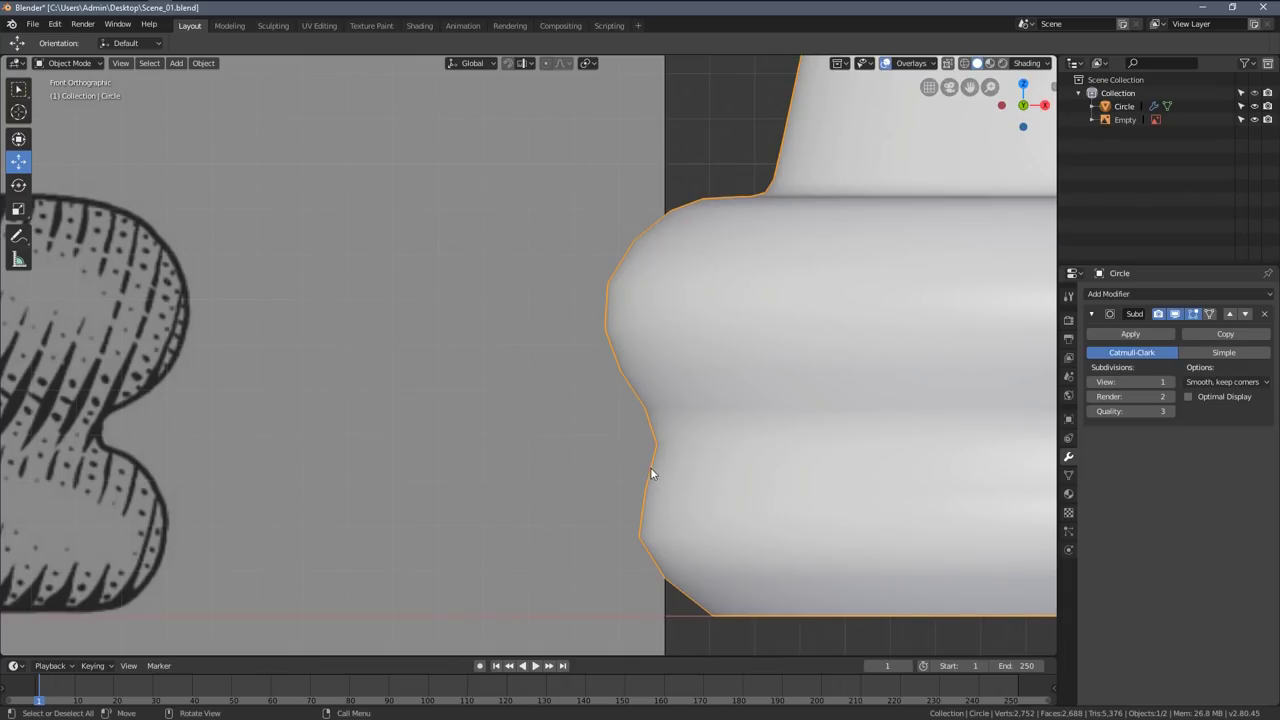
- Turn off the Subdivision modifier's display in Edit Mode and clear the mesh selection
key(Tab)
scroll(661, 448, up, 1)
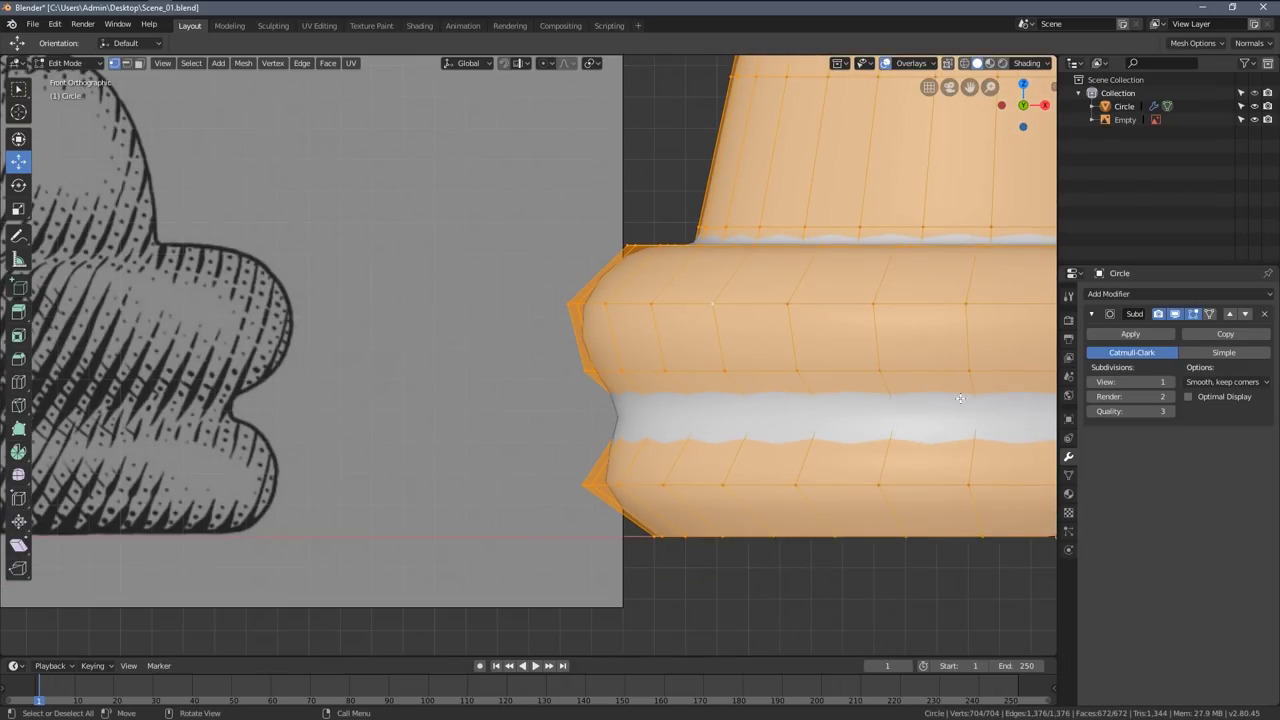
click(1194, 314)
shift+middle_drag(648, 471, 598, 432)
scroll(598, 432, up, 2)
key(alt+a)
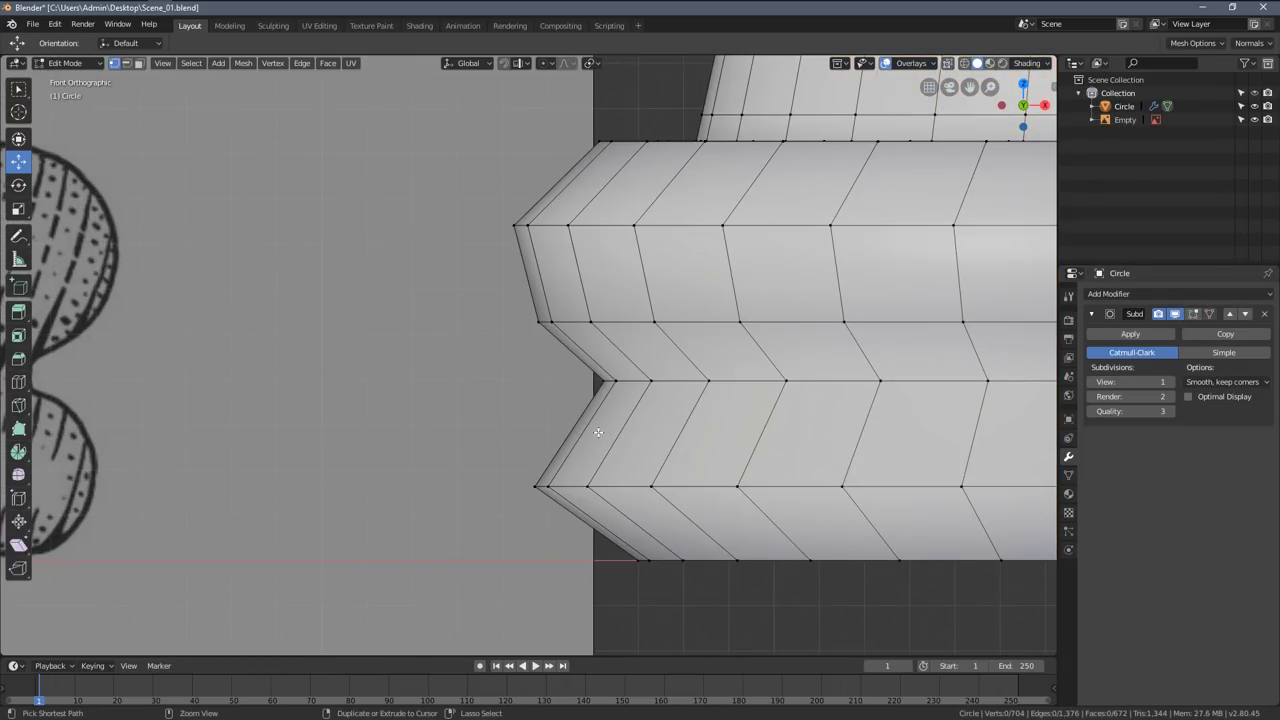
- Add a loop cut in the upper wall of the lower base ring, scale it outward and check the rounding in Object Mode
key(ctrl+r)
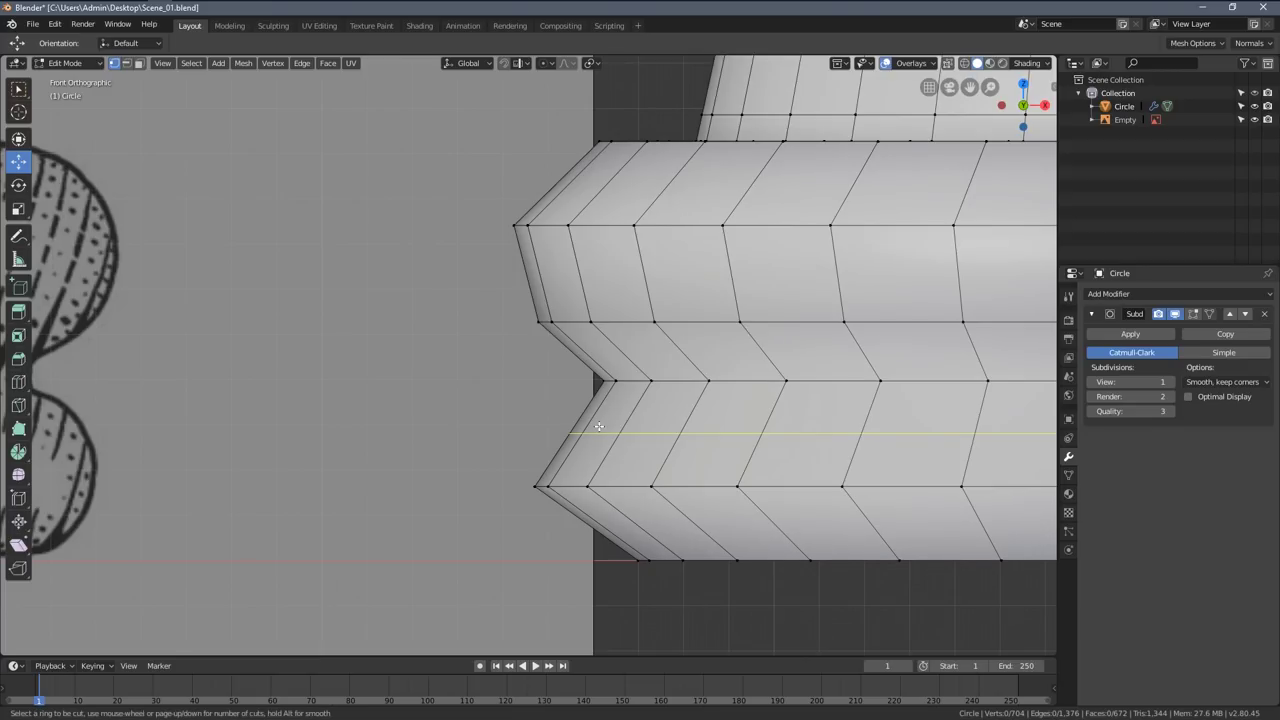
click(598, 428)
right_click(598, 424)
key(s)
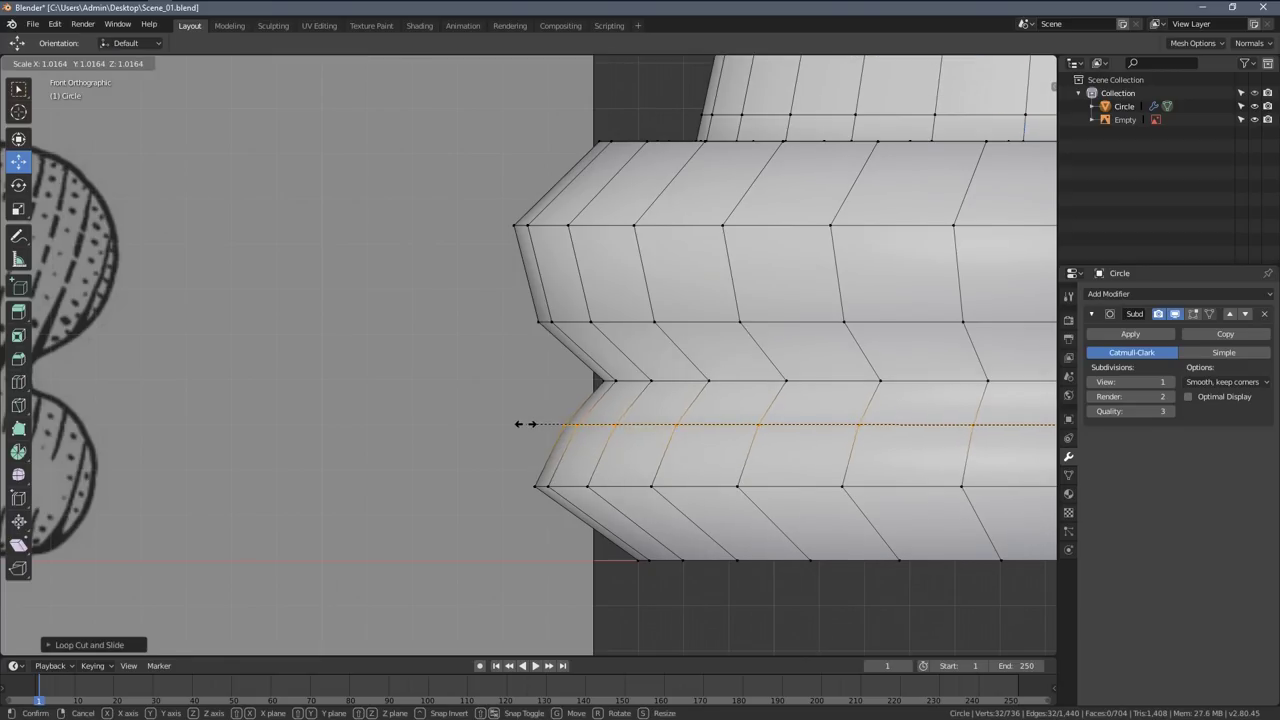
click(505, 418)
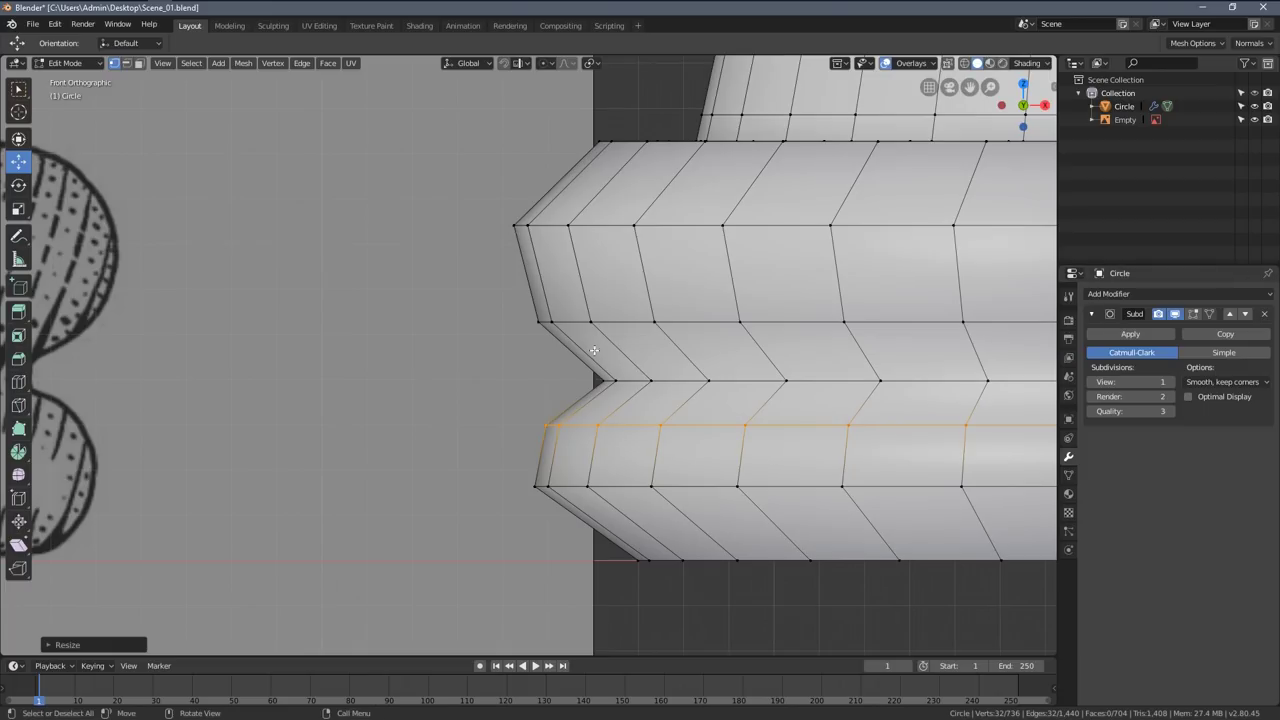
key(Tab)
scroll(597, 361, down, 4)
scroll(570, 378, up, 3)
scroll(554, 351, down, 2)
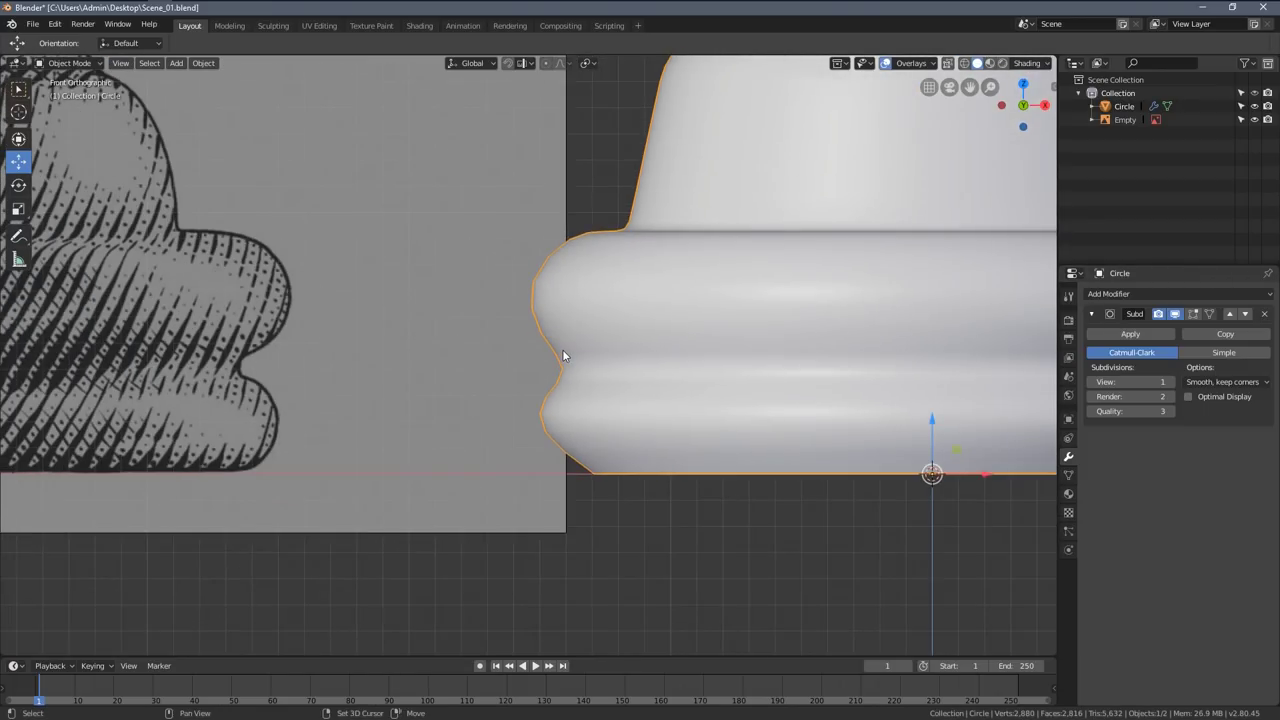
shift+middle_drag(563, 352, 570, 381)
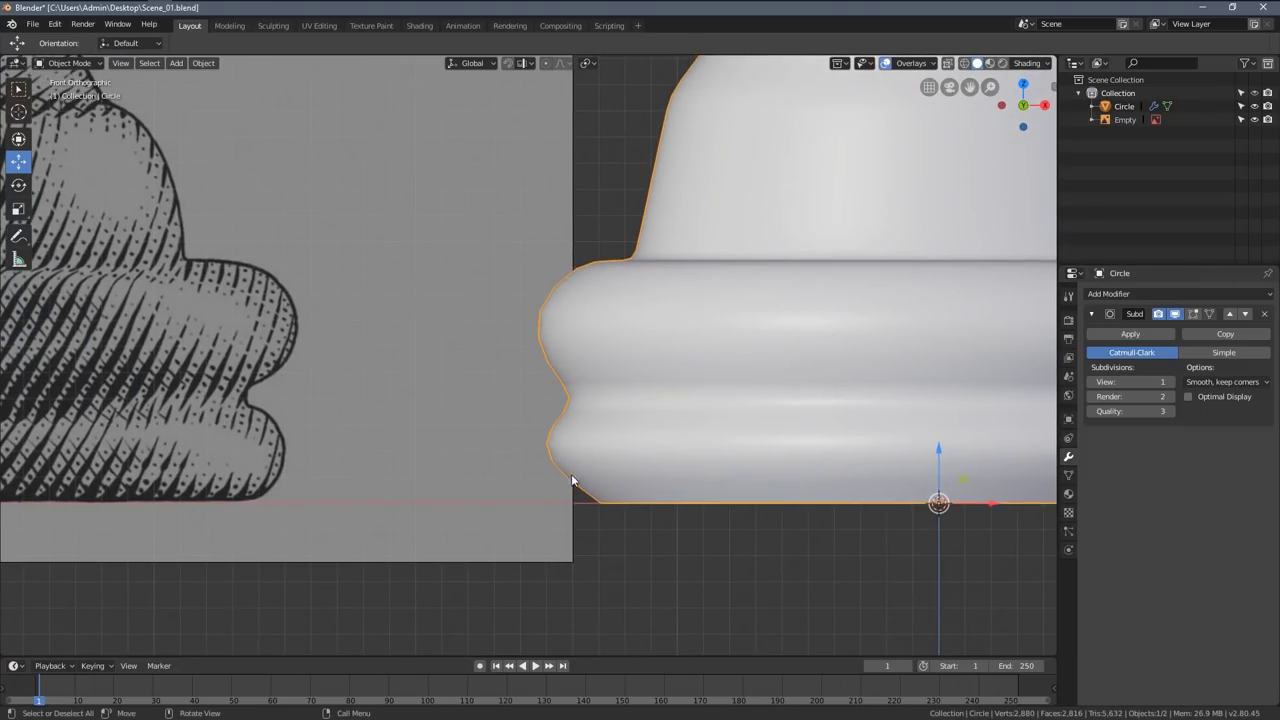
- Add a loop cut in the bottom wall of the lower base ring and scale it outward
key(Tab)
key(a)
shift+middle_drag(593, 497, 574, 446)
scroll(574, 446, up, 1)
key(alt+a)
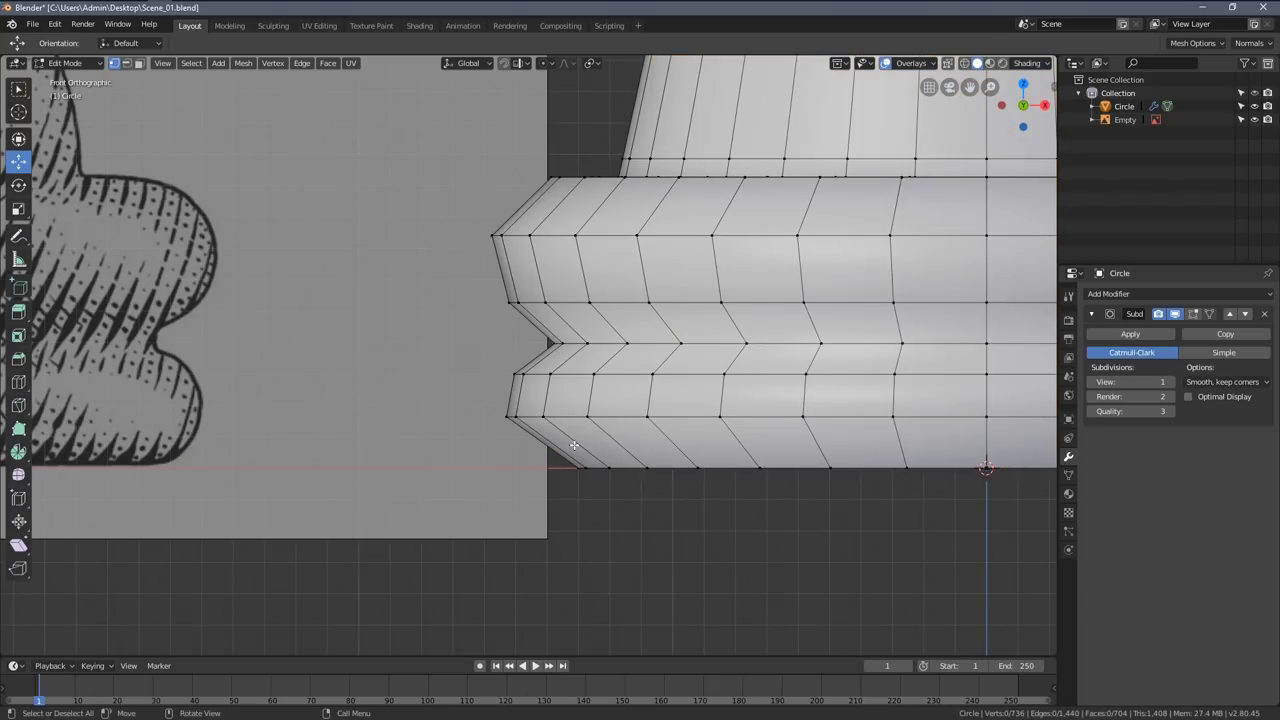
key(ctrl+r)
click(575, 442)
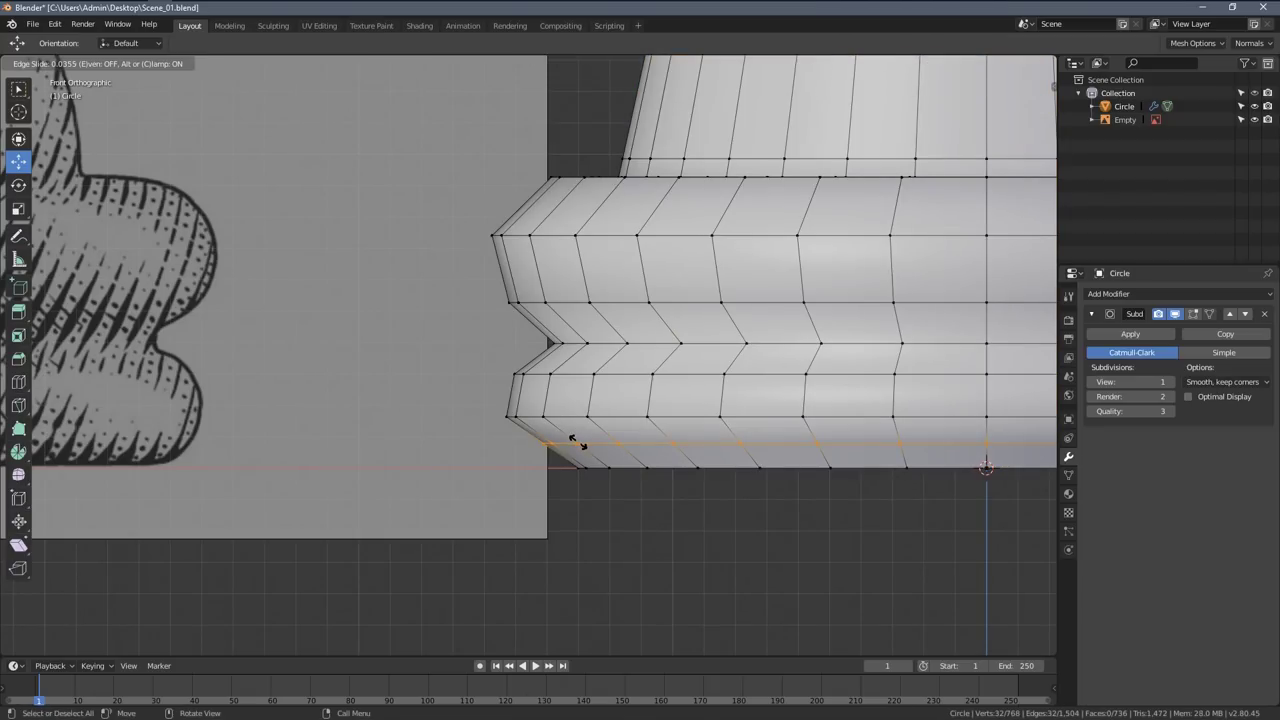
right_click(572, 443)
key(s)
click(503, 482)
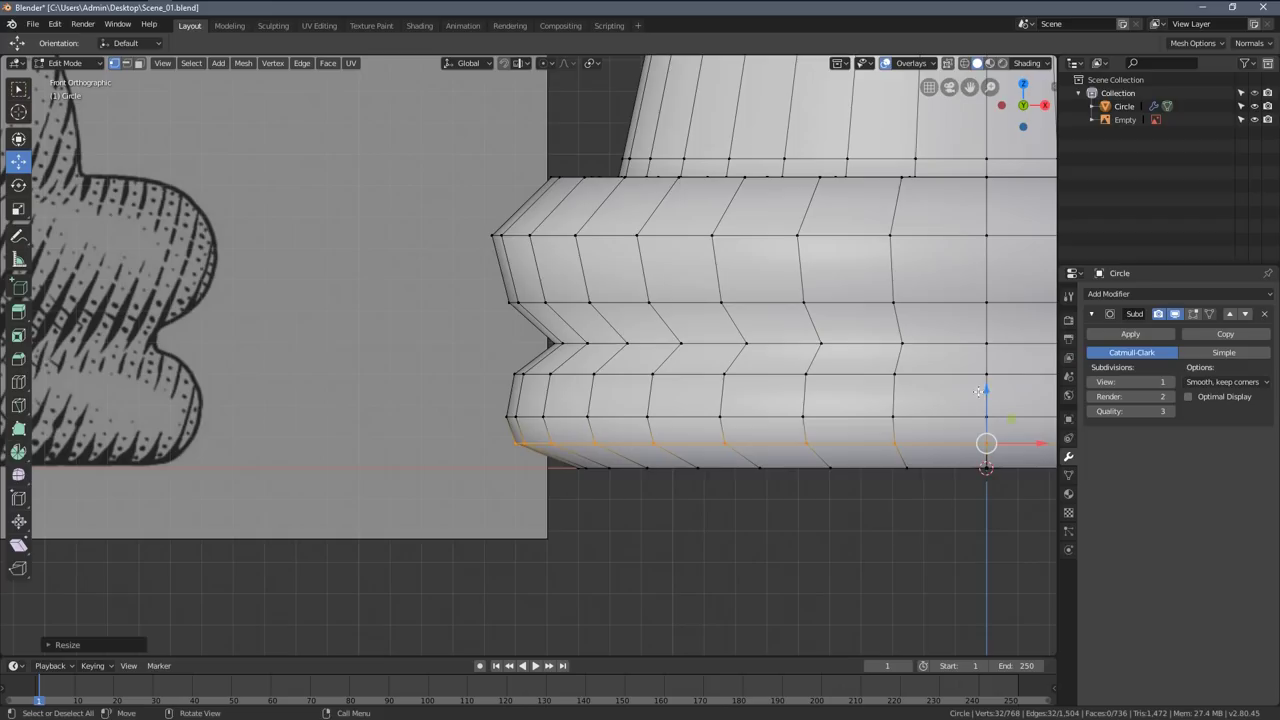
- Lower the new loop slightly along Z, scale it inward a little and compare the base with the reference in Object Mode
drag(985, 391, 986, 397)
key(s)
click(606, 518)
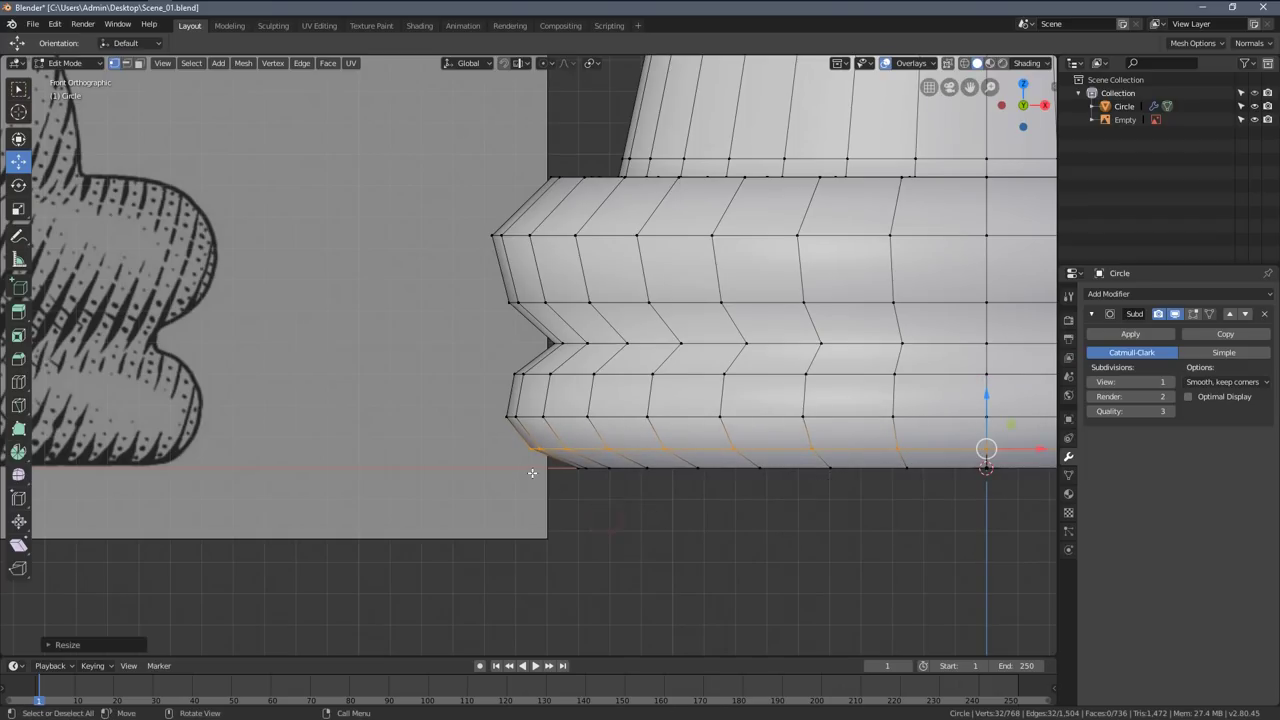
key(Tab)
scroll(557, 409, down, 3)
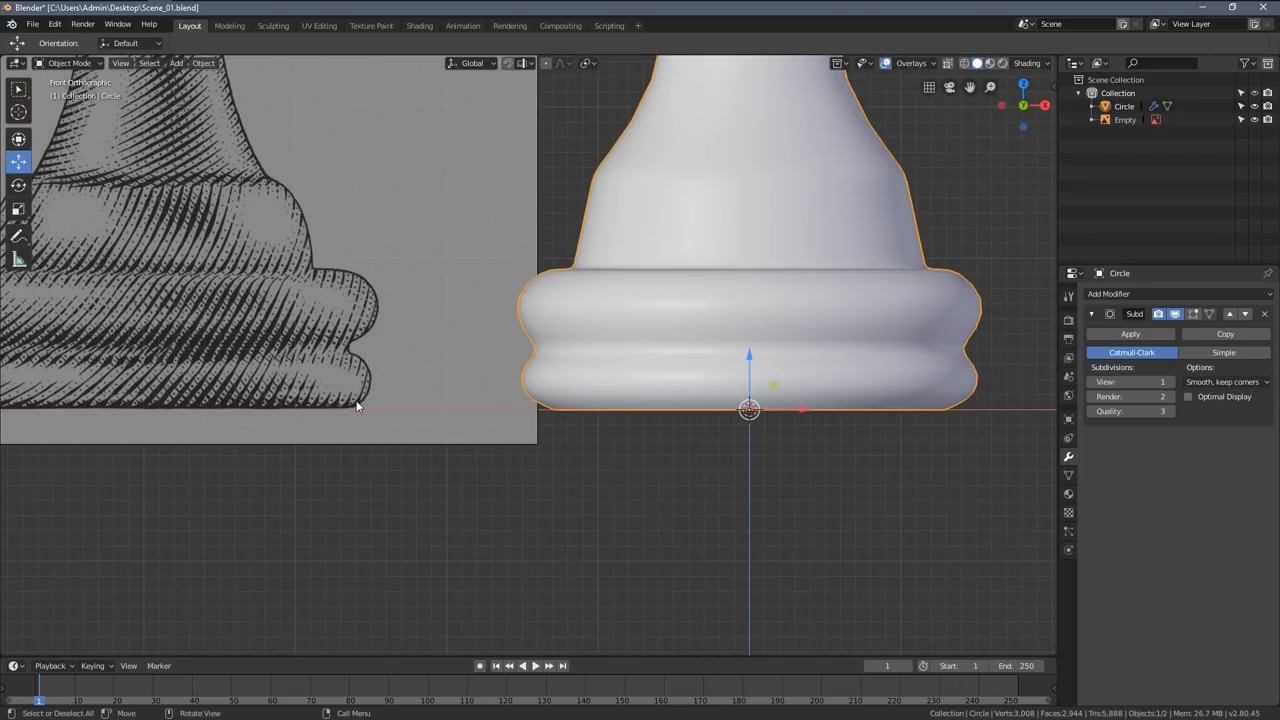
scroll(557, 360, up, 3)
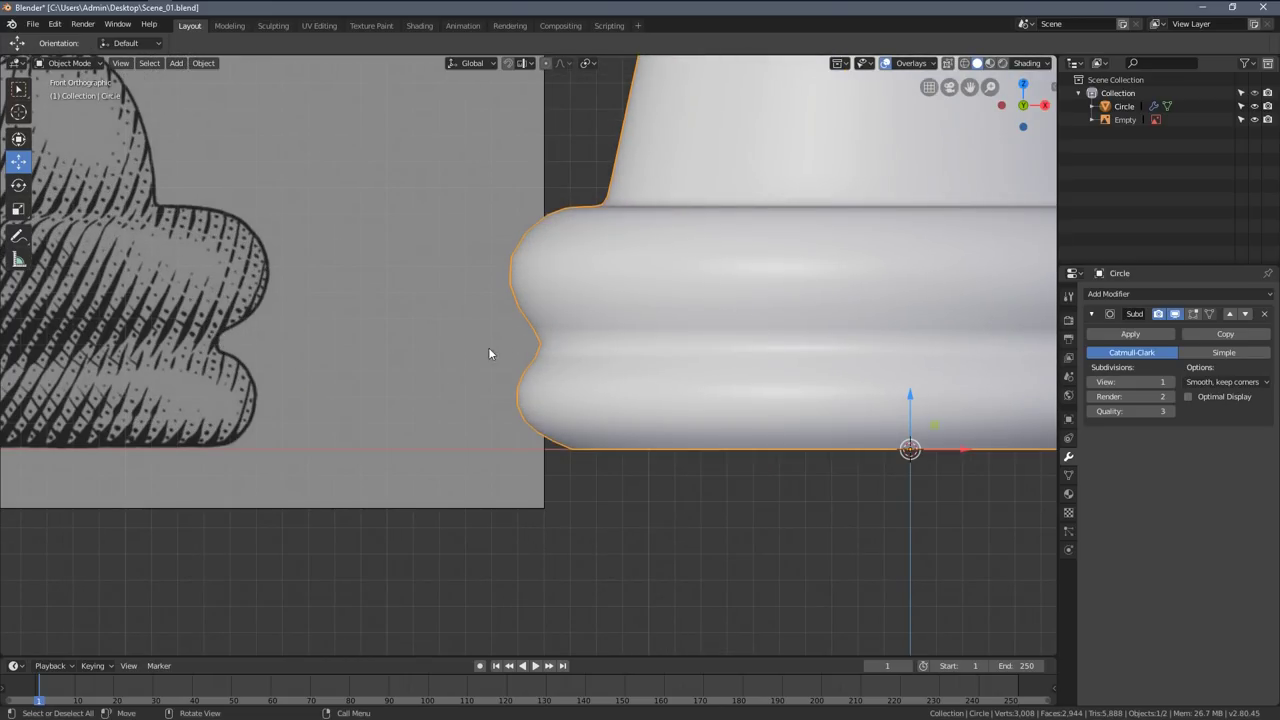
- Scale the edge loop in the groove between the two base rings slightly inward
key(Tab)
scroll(565, 371, up, 3)
key(a)
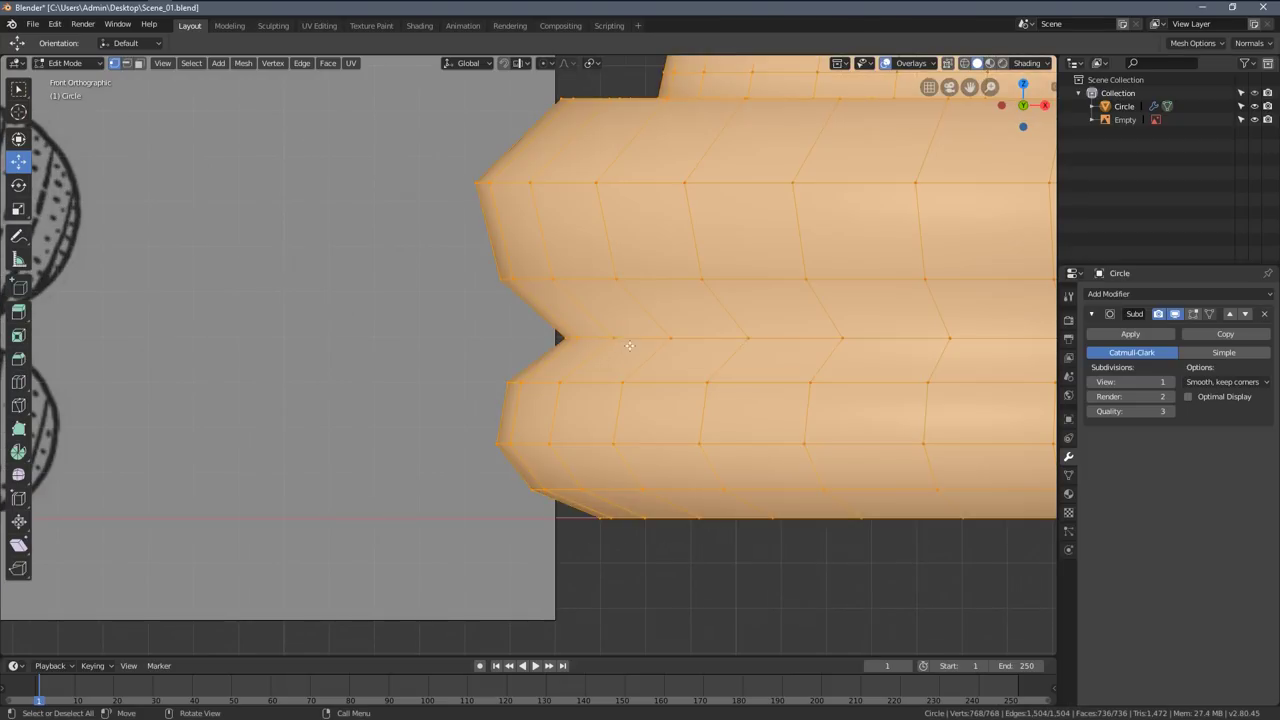
key(alt+a)
alt+click(637, 338)
key(s)
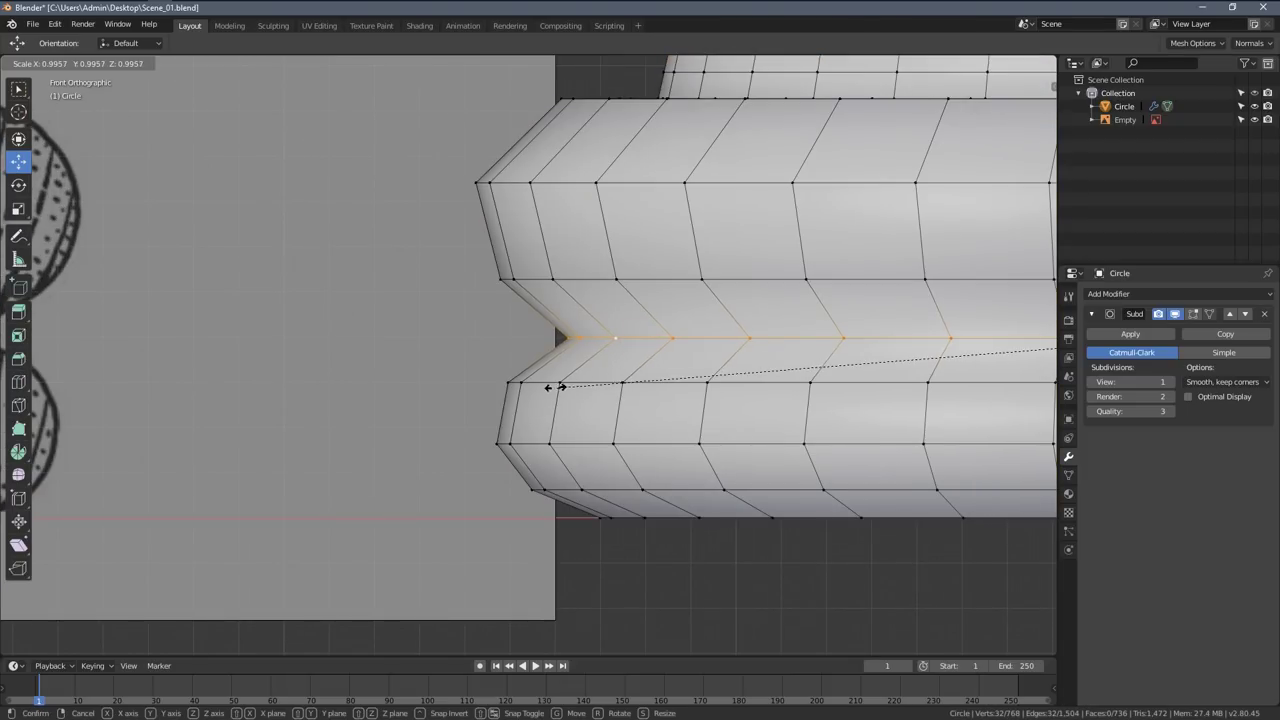
click(566, 377)
- Add a loop cut just above the groove, slide it down toward the groove and scale it slightly inward
key(a)
scroll(566, 377, up, 3)
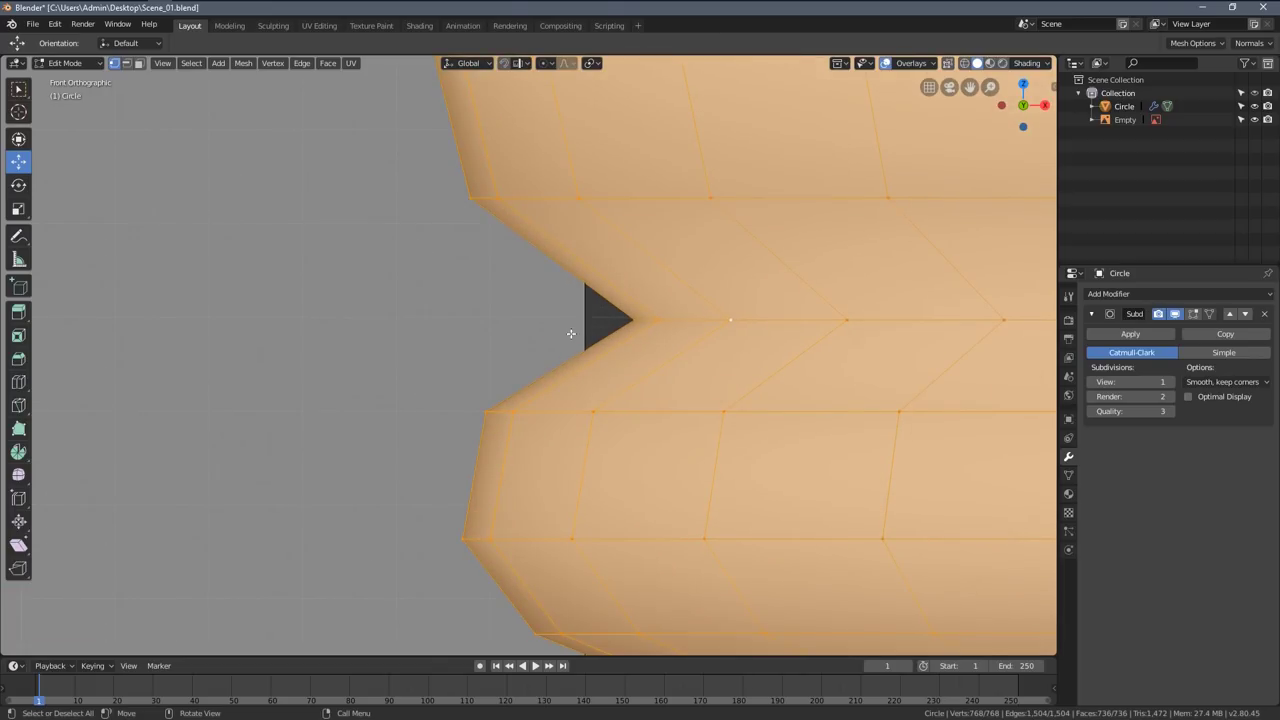
key(alt+a)
key(ctrl+r)
click(570, 267)
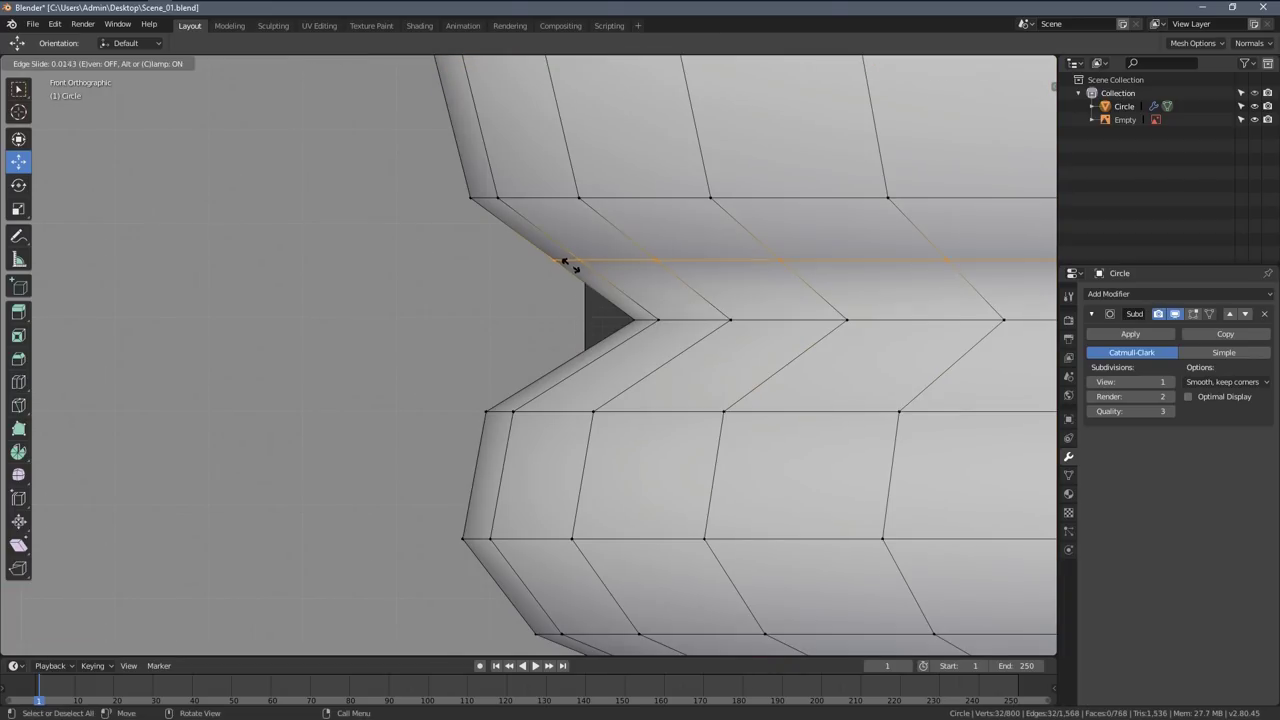
click(591, 287)
key(s)
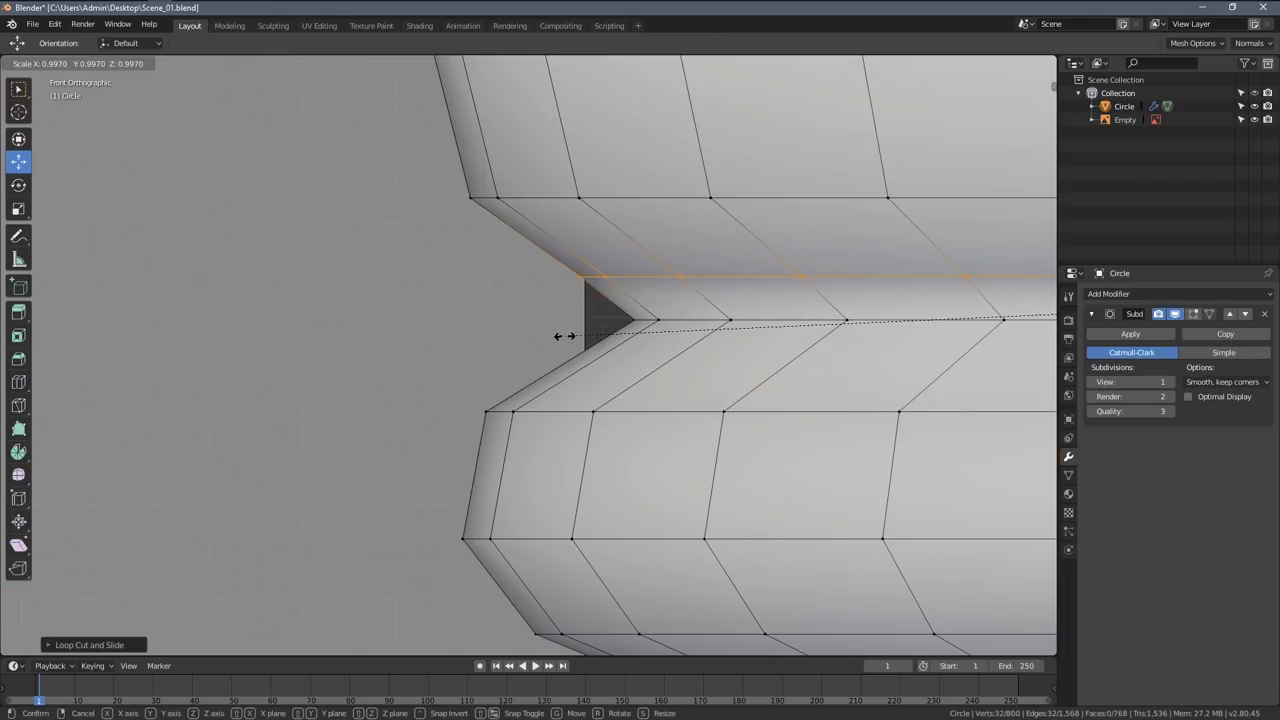
click(574, 331)
- Add a loop cut just below the groove, slide it up toward the groove, scale it slightly inward and clear the selection
key(a)
key(alt+a)
key(ctrl+r)
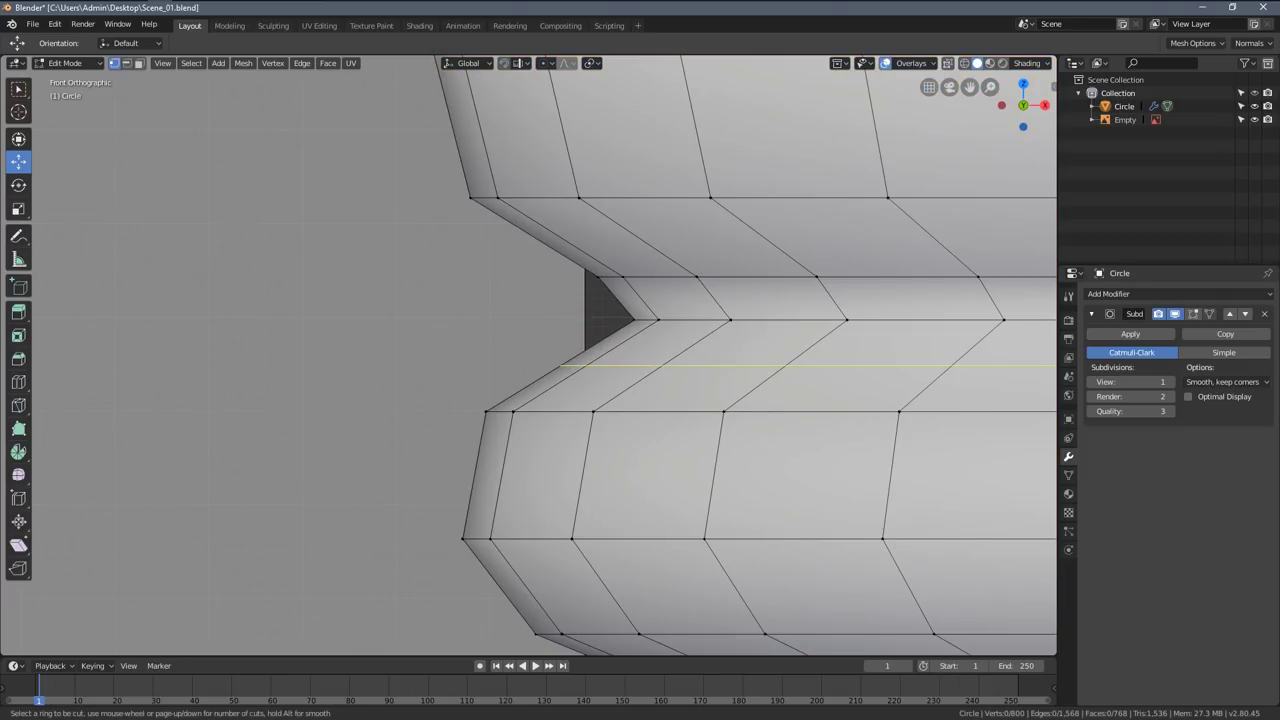
click(576, 363)
click(578, 358)
key(s)
click(563, 368)
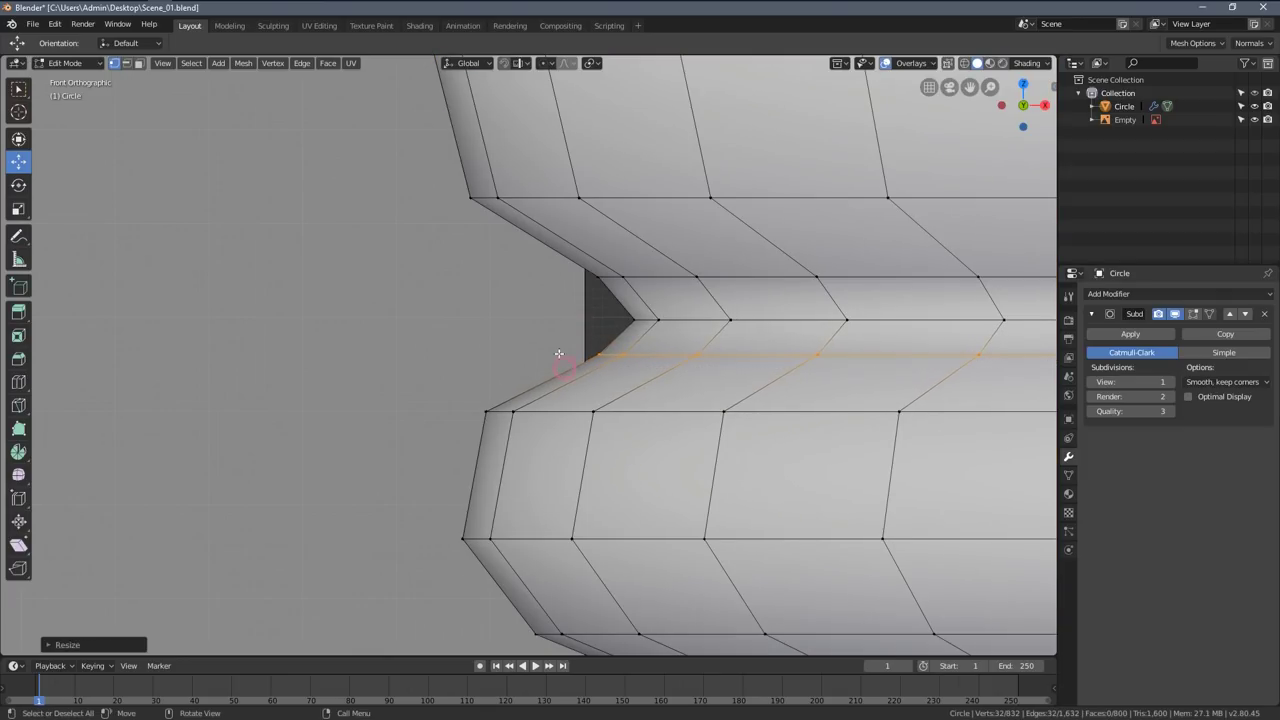
key(a)
key(alt+a)
- Examine the groove and both rounded base rings against the reference in Object Mode
key(Tab)
scroll(574, 370, up, 2)
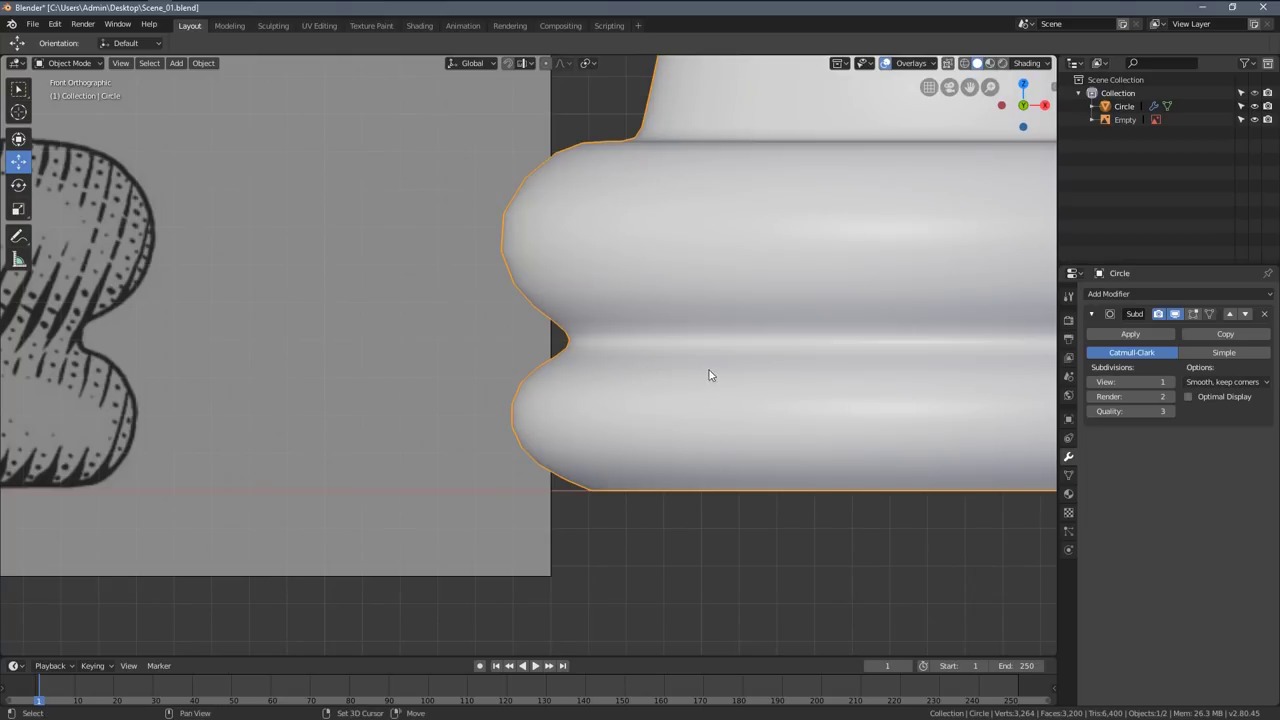
shift+middle_drag(686, 398, 146, 434)
scroll(446, 432, down, 3)
shift+middle_drag(579, 428, 780, 486)
scroll(712, 477, up, 1)
shift+middle_drag(637, 472, 726, 439)
scroll(645, 428, up, 1)
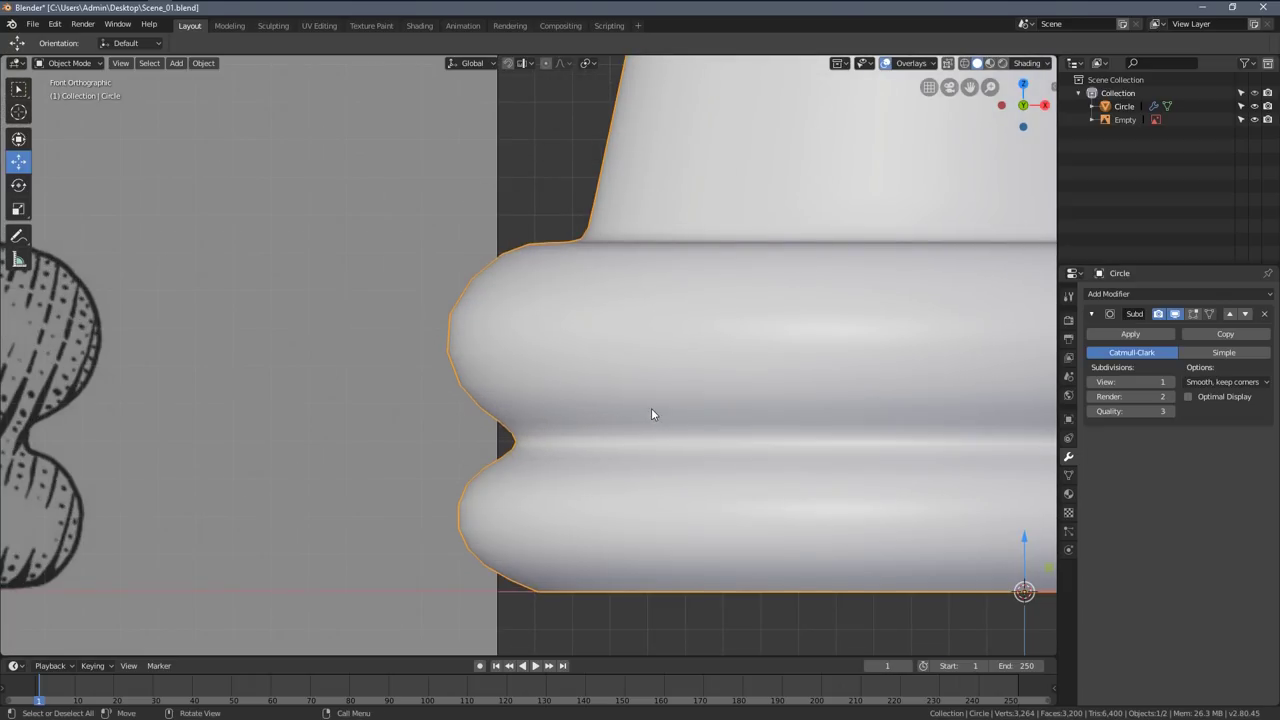
scroll(651, 408, down, 4)
scroll(616, 352, up, 2)
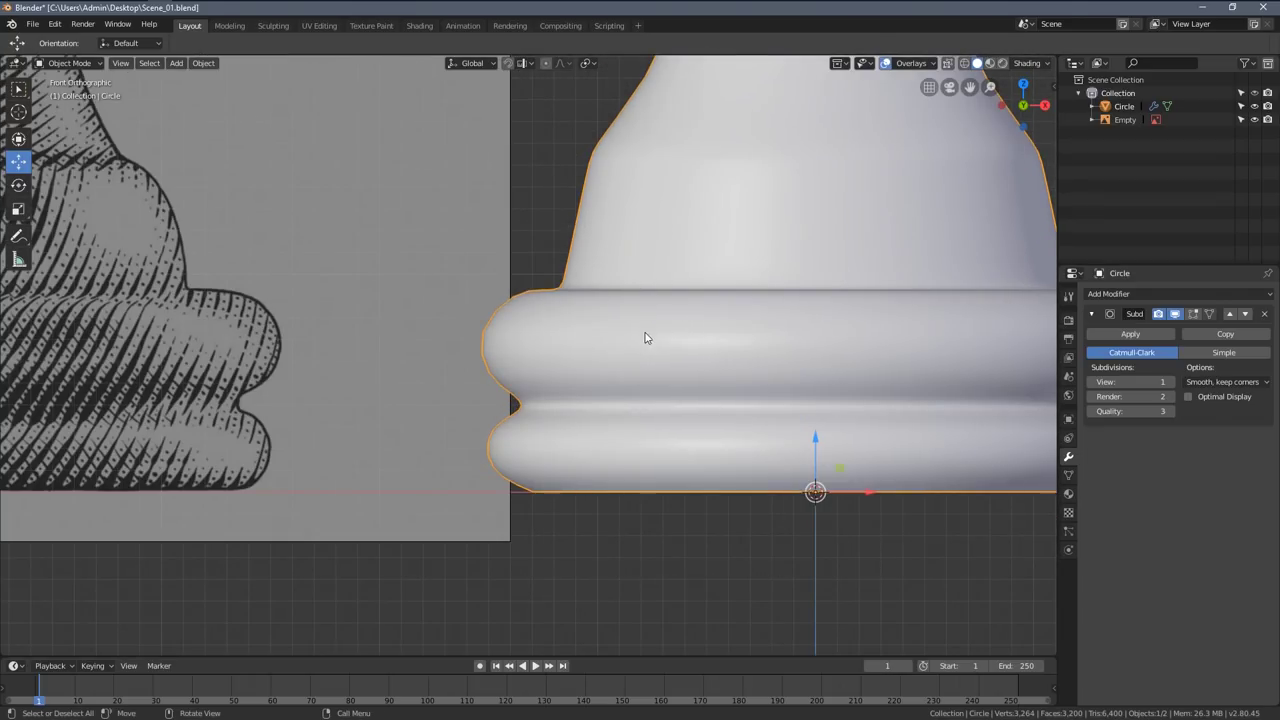
- Bevel the upper base ring's widest edge loop with one segment and check the smoothed ring in Object Mode
key(Tab)
scroll(515, 325, up, 3)
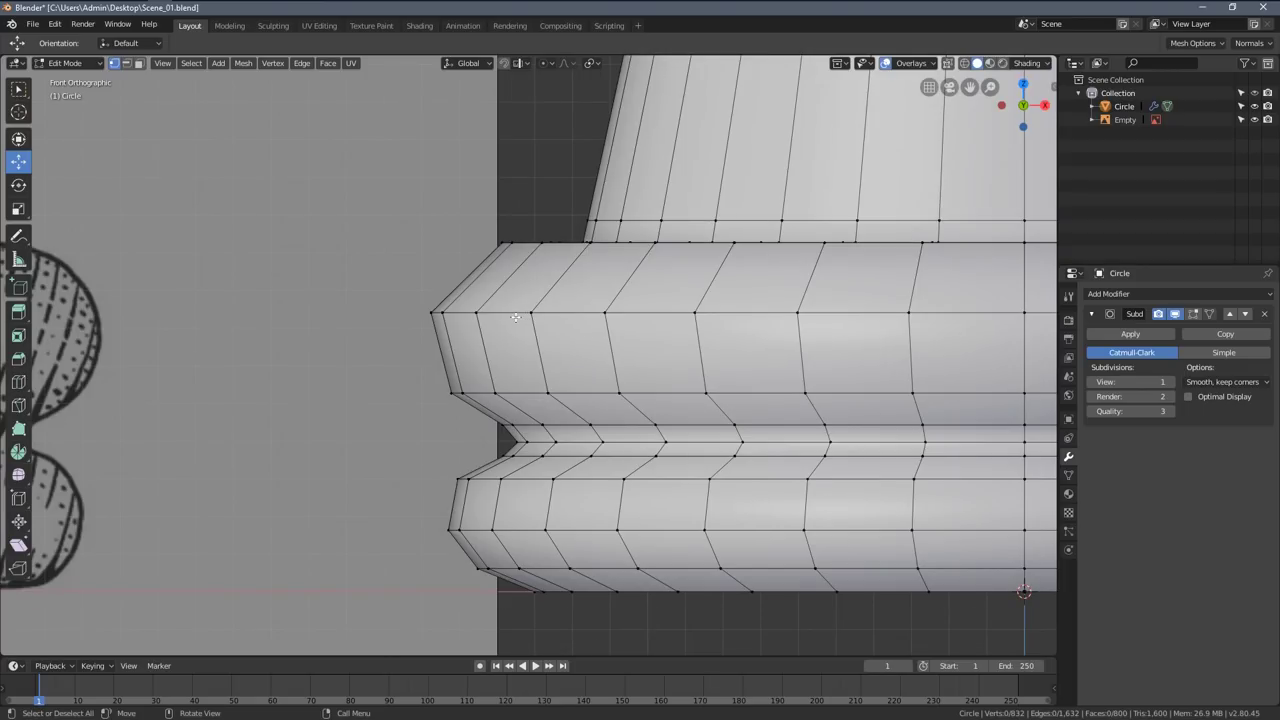
key(2)
alt+click(515, 314)
key(ctrl+b)
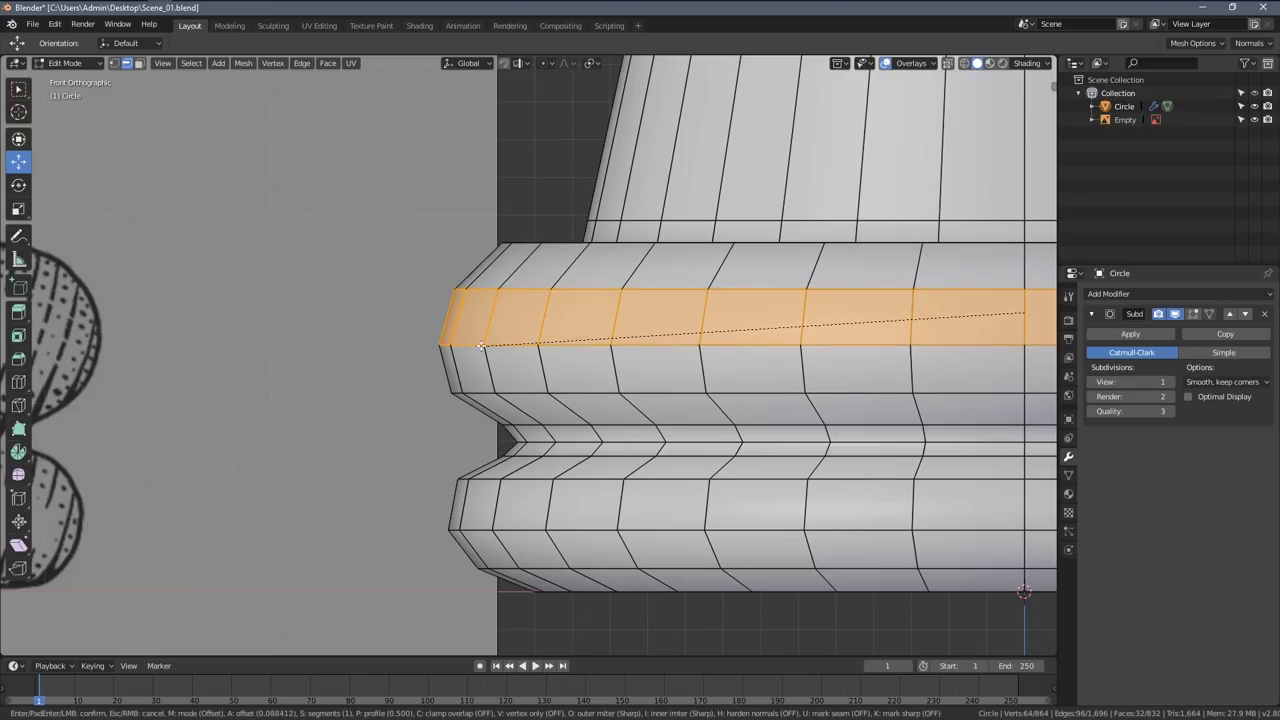
click(481, 345)
key(Tab)
scroll(485, 345, down, 2)
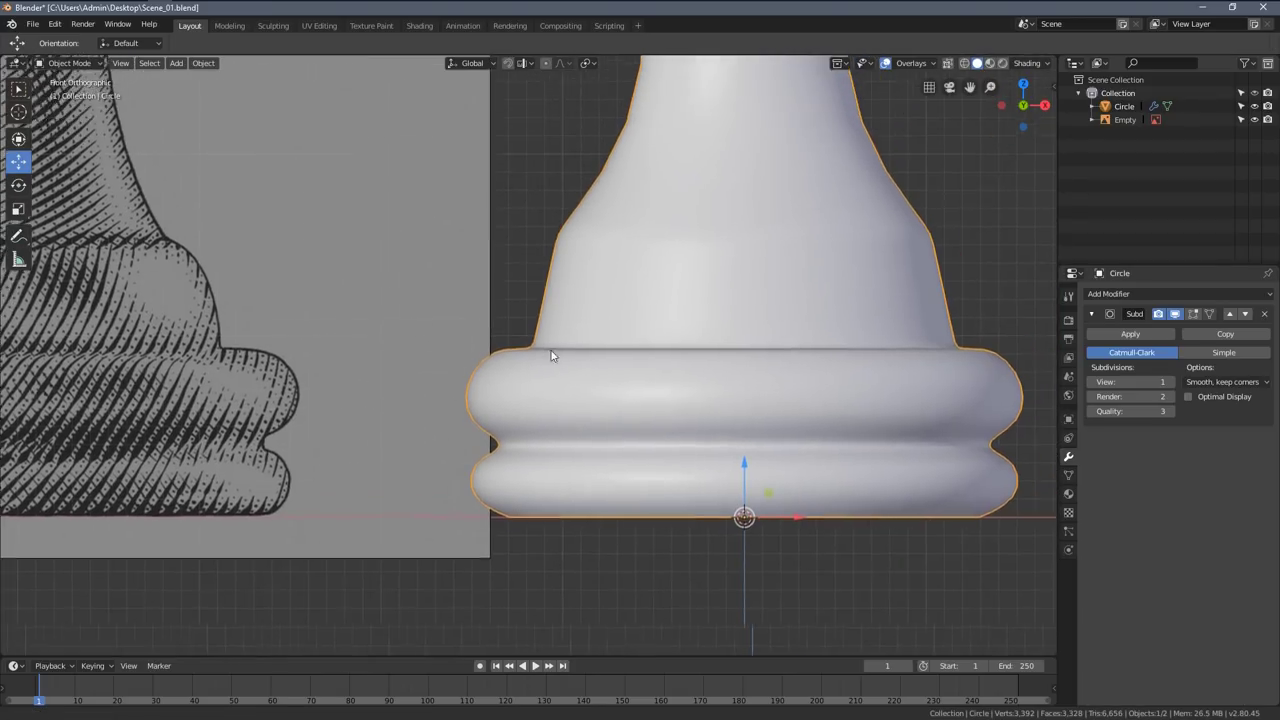
scroll(486, 551, down, 3)
key(Tab)
scroll(608, 356, up, 5)
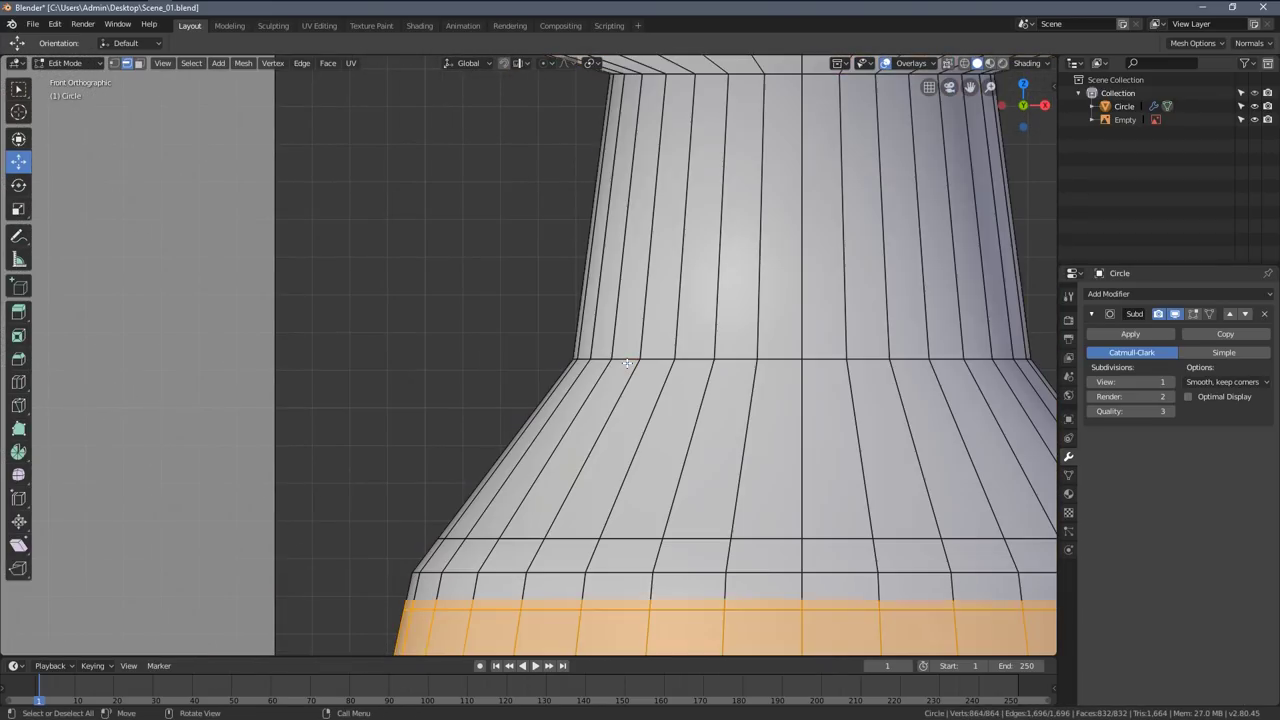
key(alt+a)
alt+click(627, 361)
shift+middle_drag(627, 363, 580, 479)
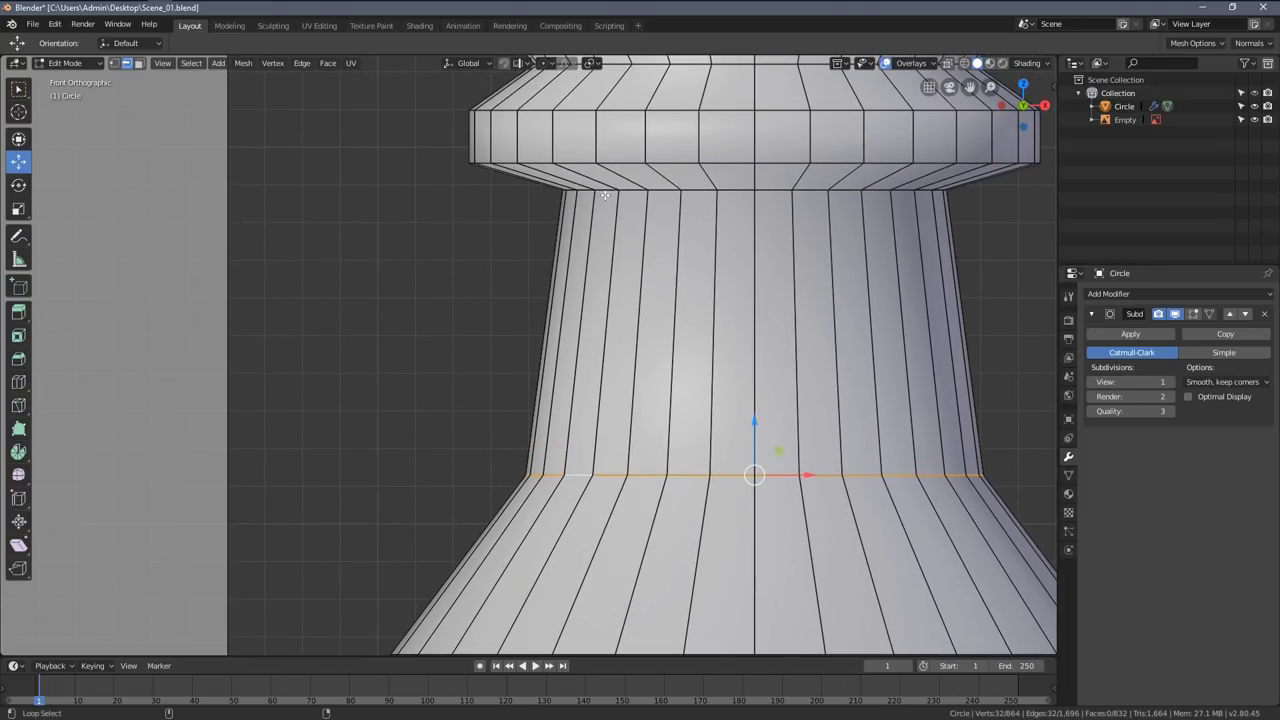
alt+shift+click(605, 191)
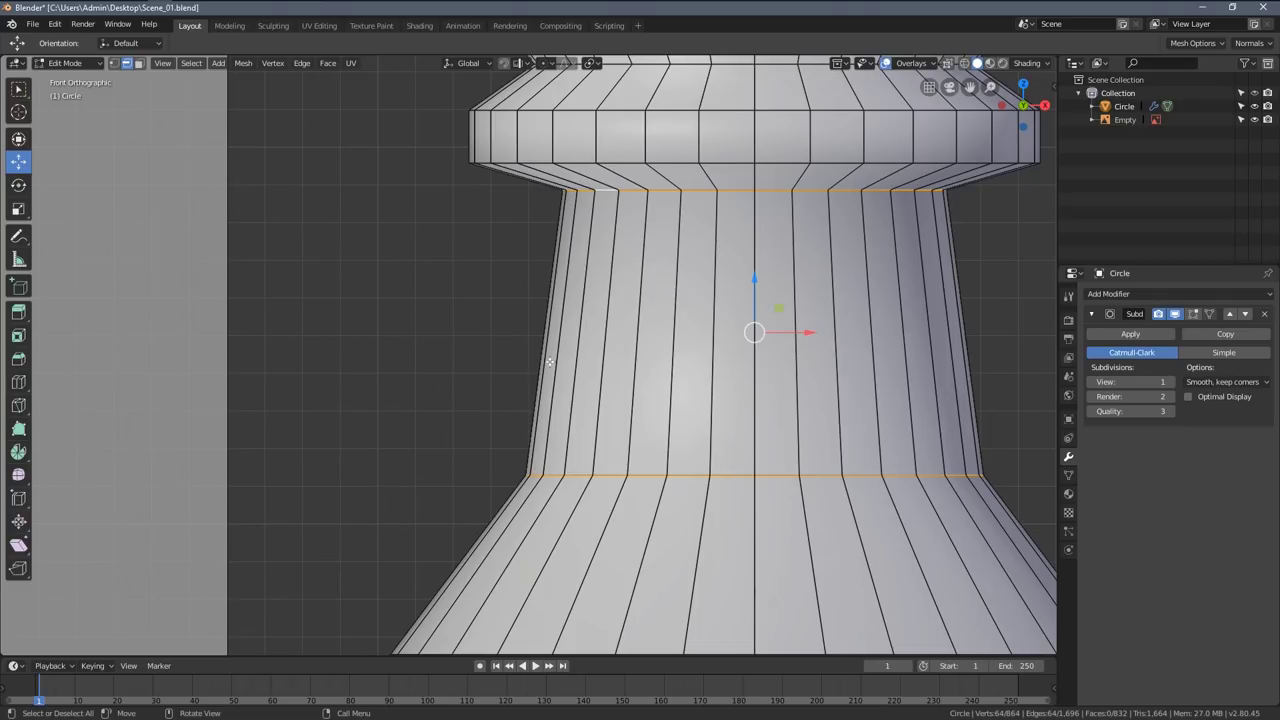
key(a)
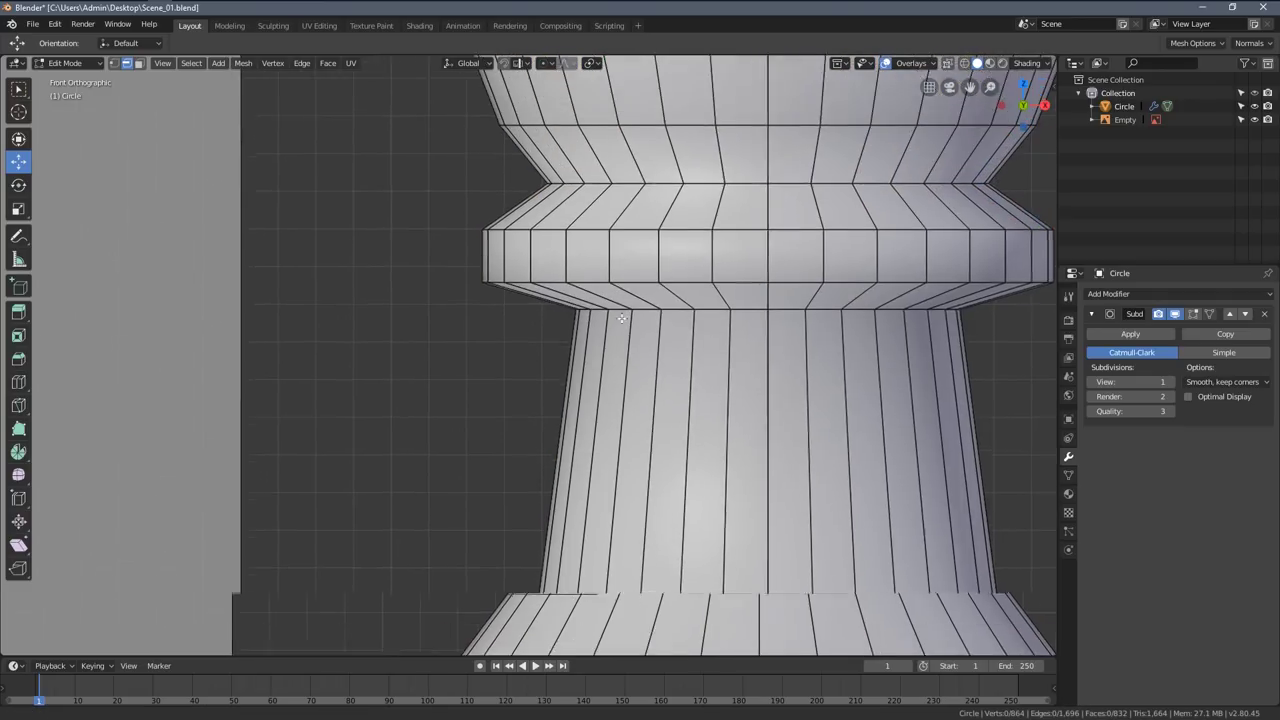
- Try to slide the upper edge loop of the collar ring just above the neck
scroll(598, 300, up, 4)
scroll(598, 300, up, 1)
alt+click(610, 280)
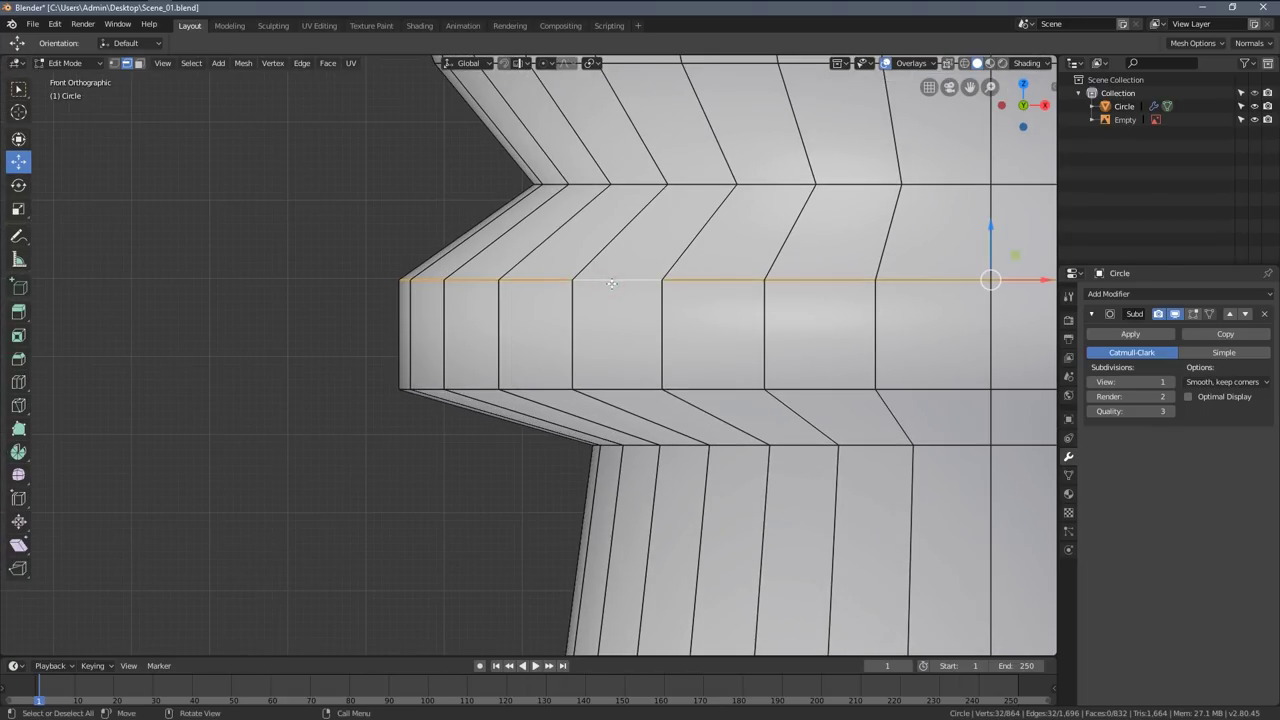
key(g)
key(g)
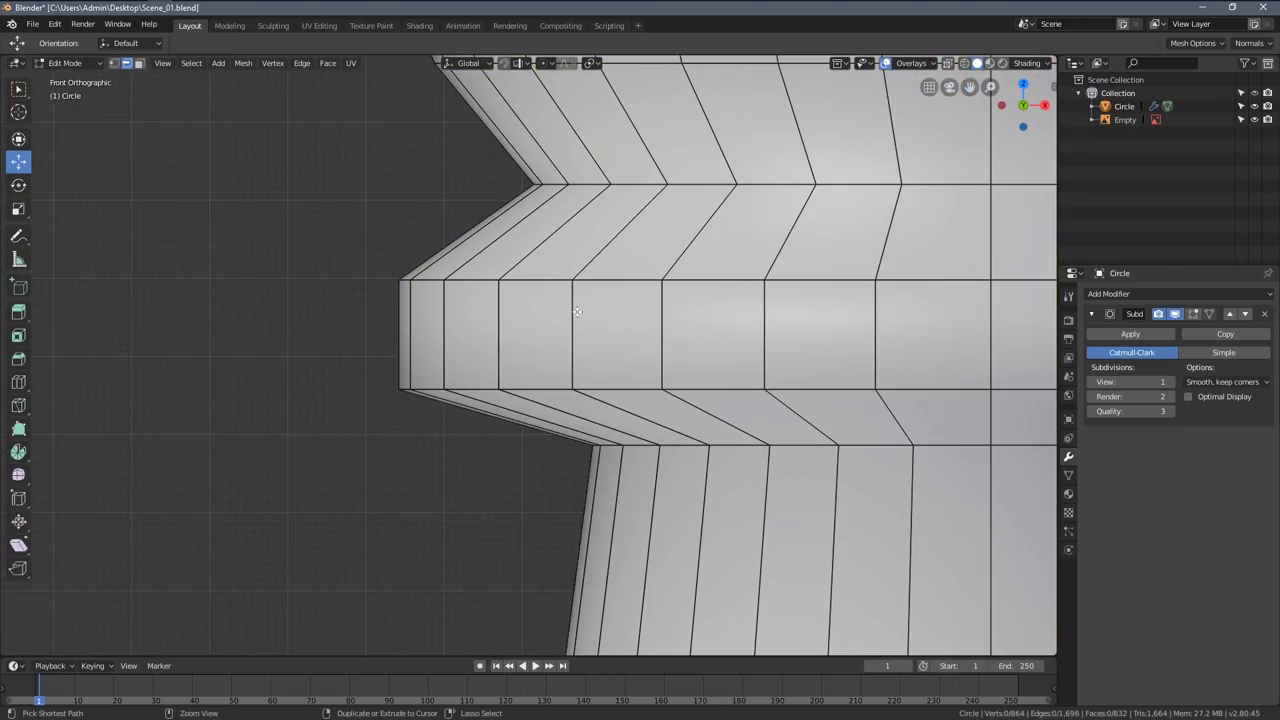
- Try supporting loop cuts just below and just above the collar's upper edge and examine the smoothed ring in Object Mode
click(585, 278)
key(ctrl+r)
click(597, 260)
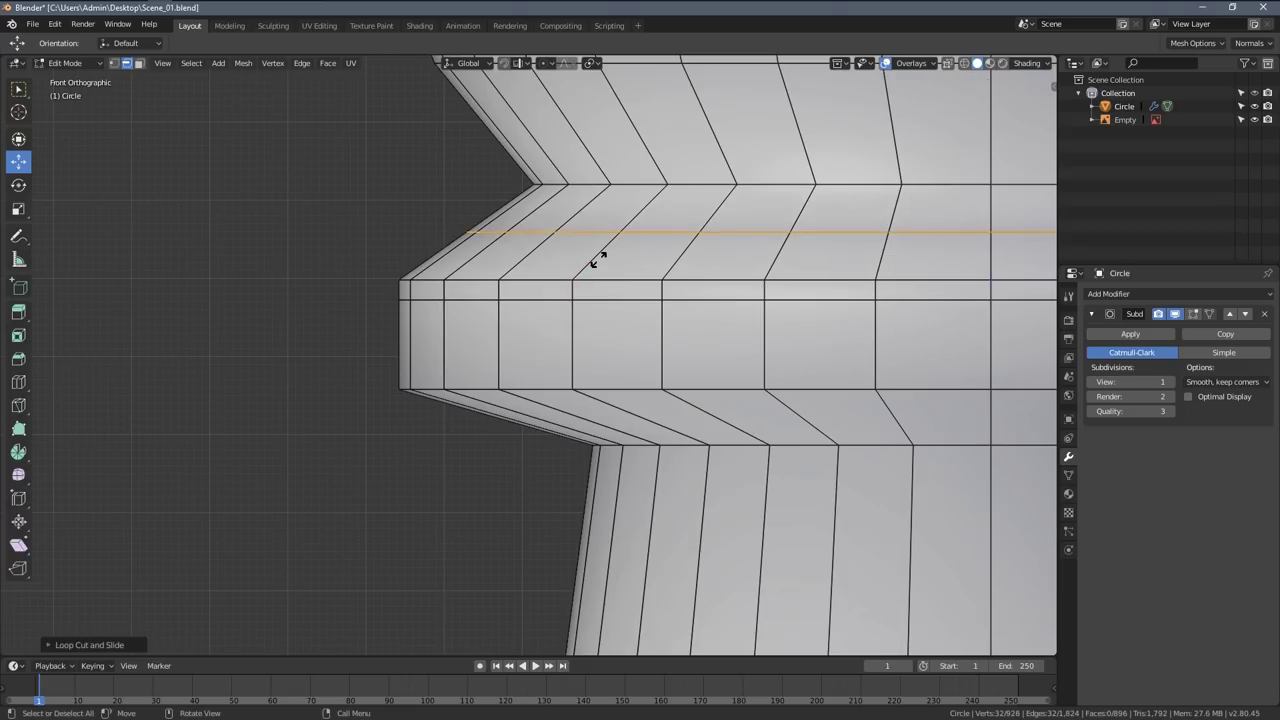
click(569, 293)
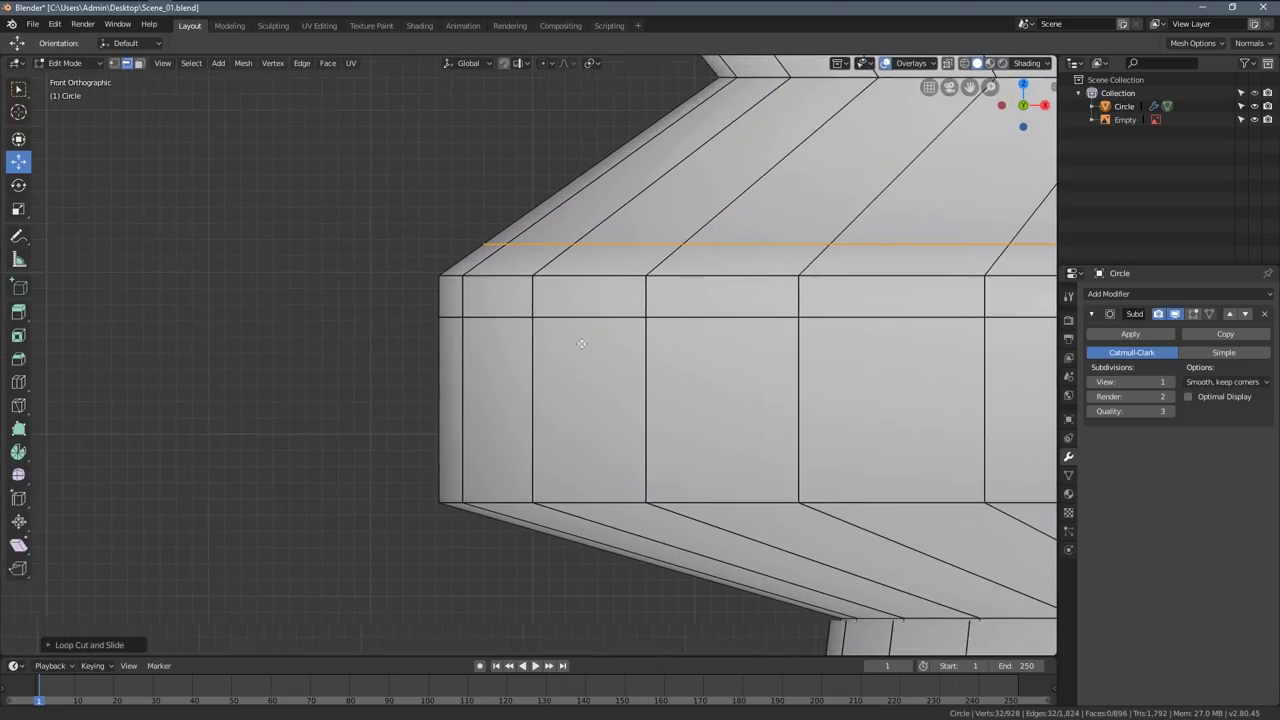
scroll(581, 343, up, 2)
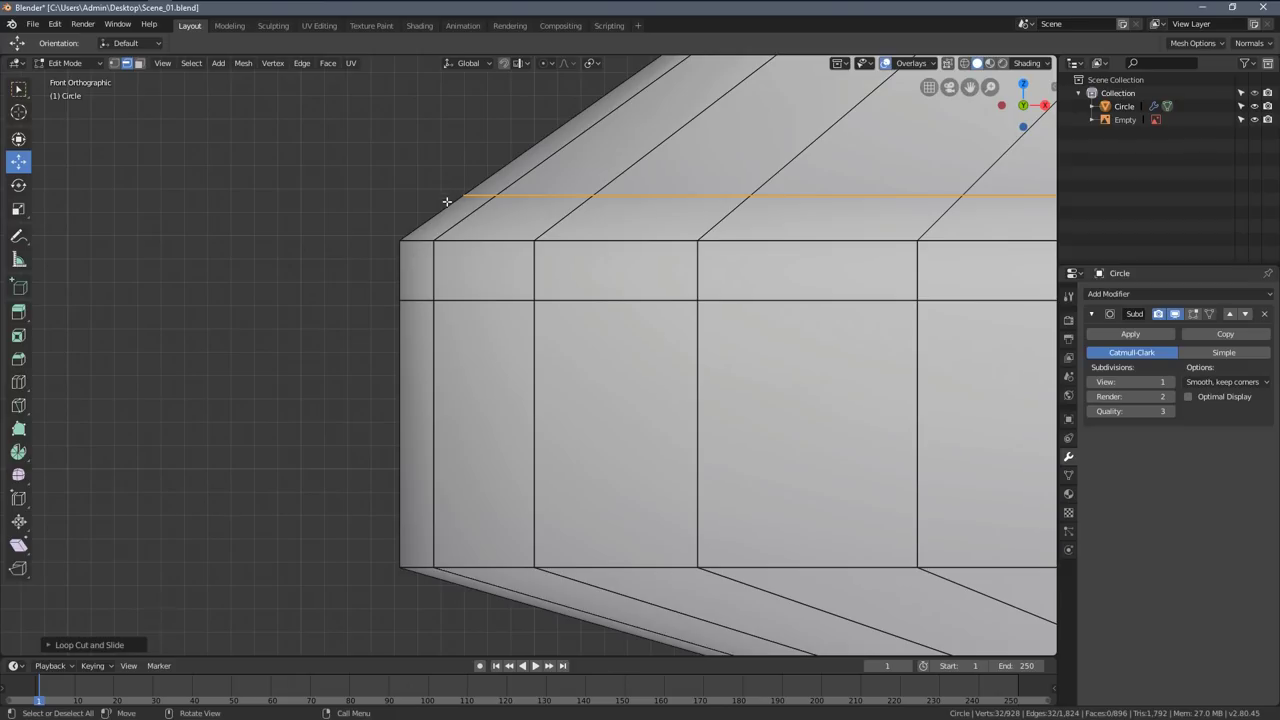
scroll(431, 242, down, 4)
key(Tab)
scroll(506, 280, down, 10)
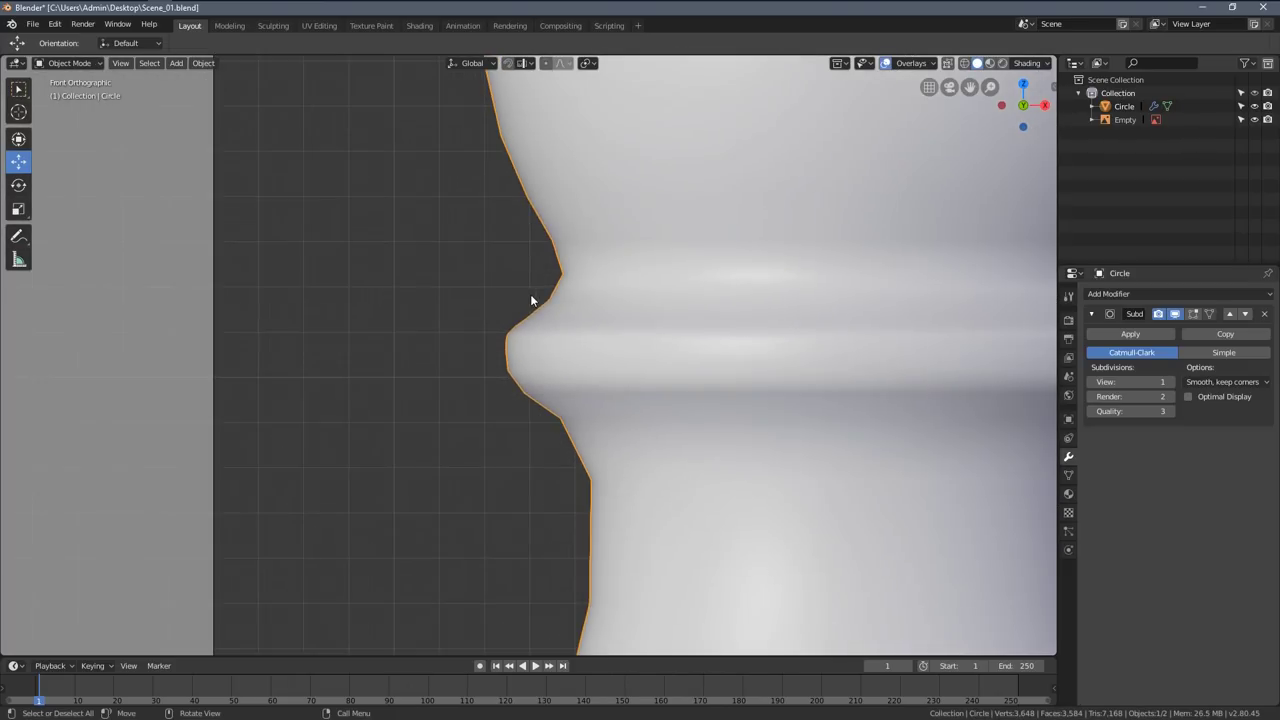
shift+middle_drag(777, 349, 654, 337)
scroll(600, 334, up, 2)
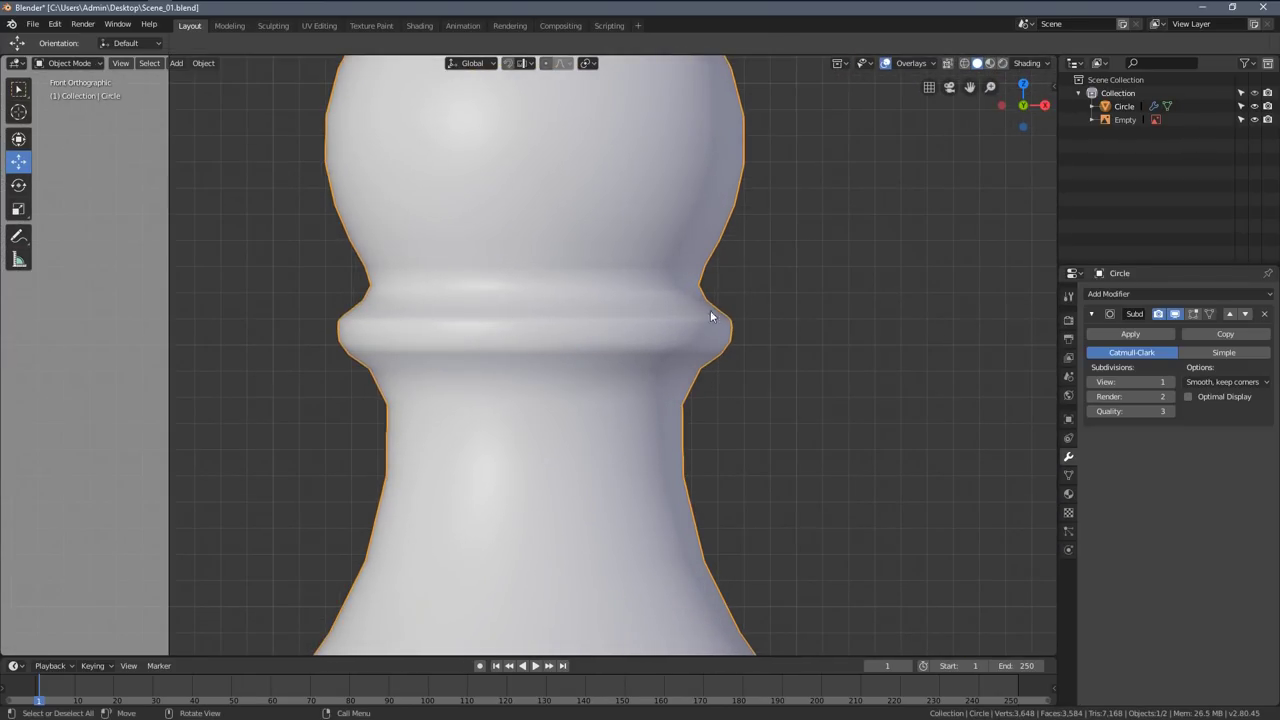
scroll(529, 329, up, 3)
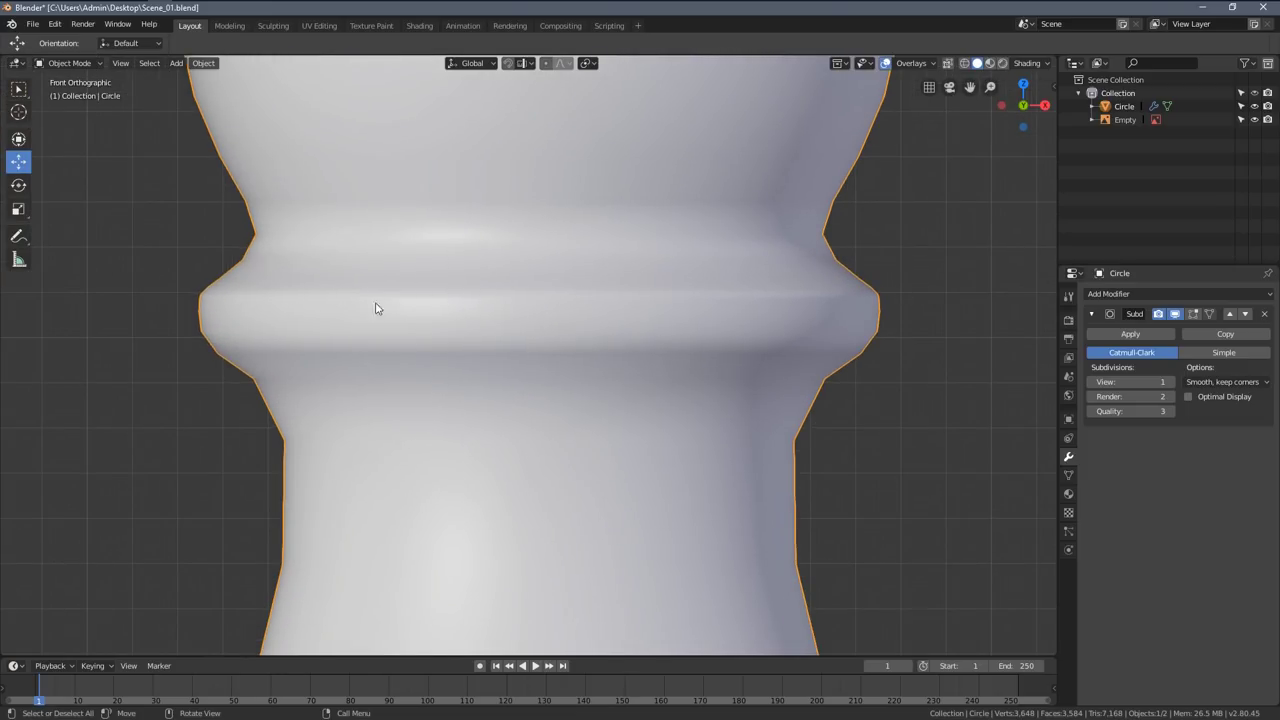
scroll(824, 290, up, 2)
- Delete the two supporting edge loops around the collar's upper edge and view the whole pawn in Object Mode
key(Tab)
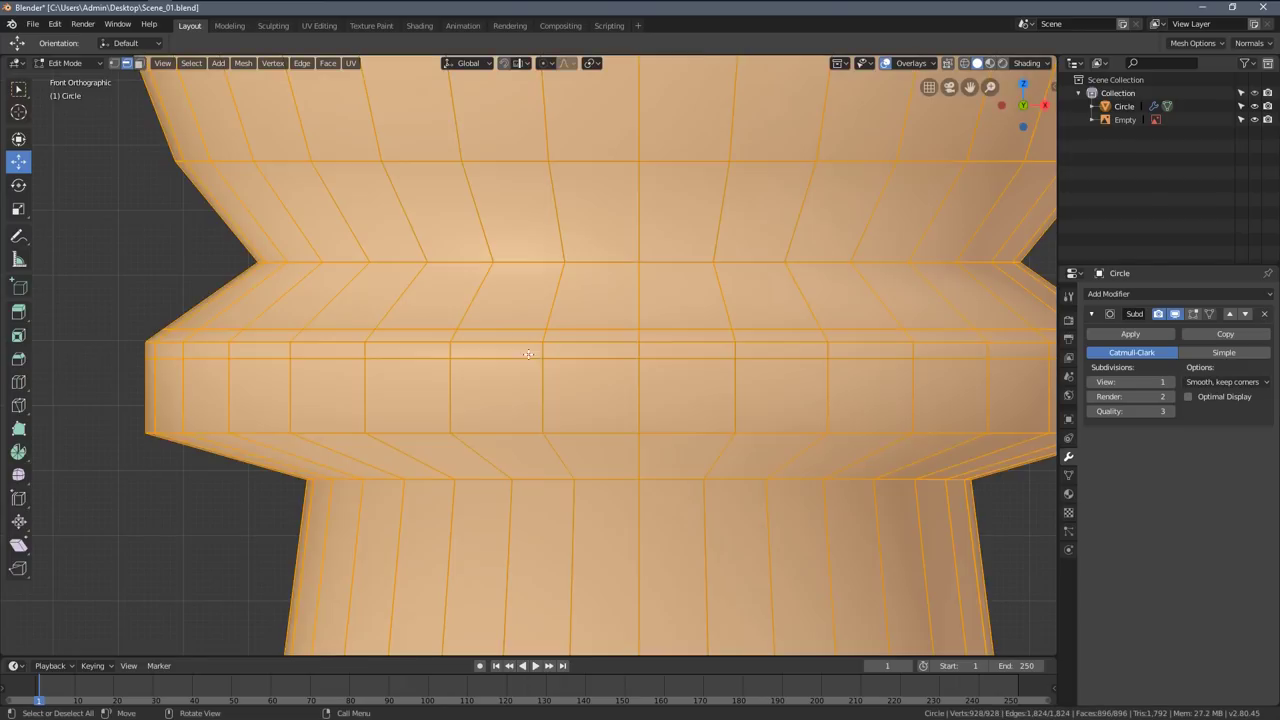
key(alt+a)
alt+click(500, 357)
alt+shift+click(501, 327)
key(x)
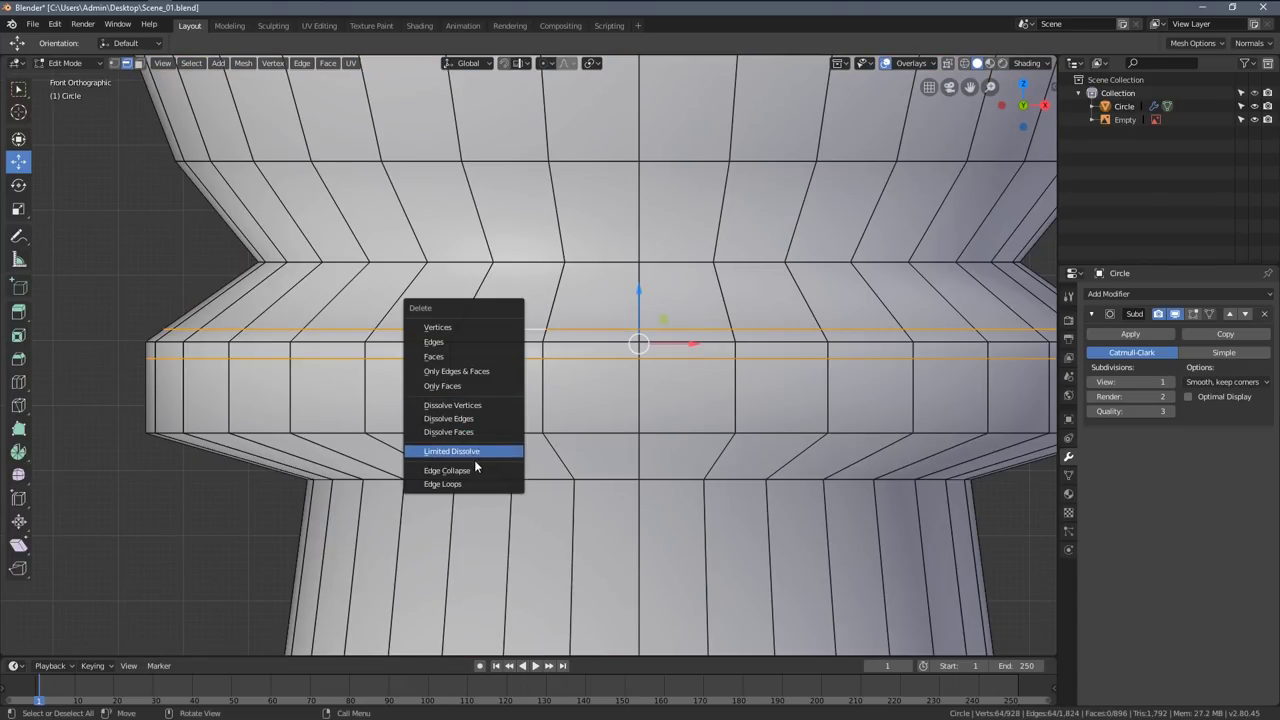
click(474, 483)
key(Tab)
scroll(608, 371, down, 3)
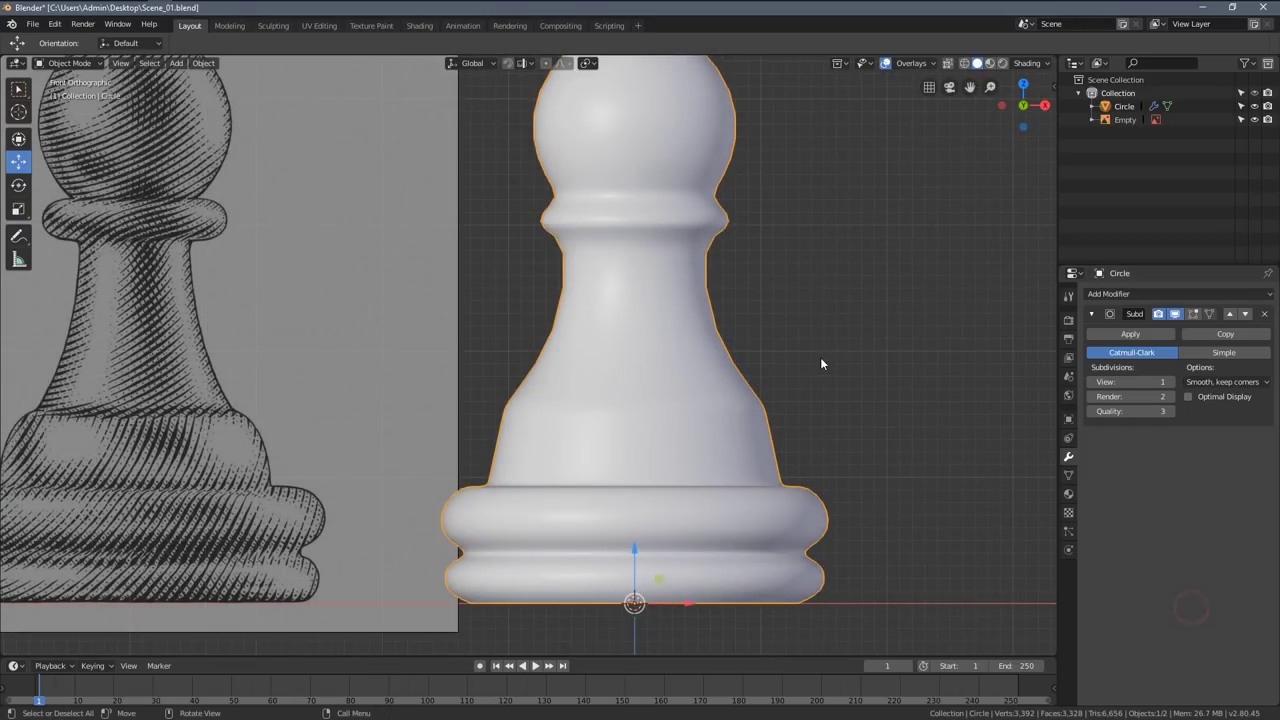
- Add a loop cut around the neck and slide it up to just beneath the collar
scroll(820, 363, up, 3)
key(Tab)
key(a)
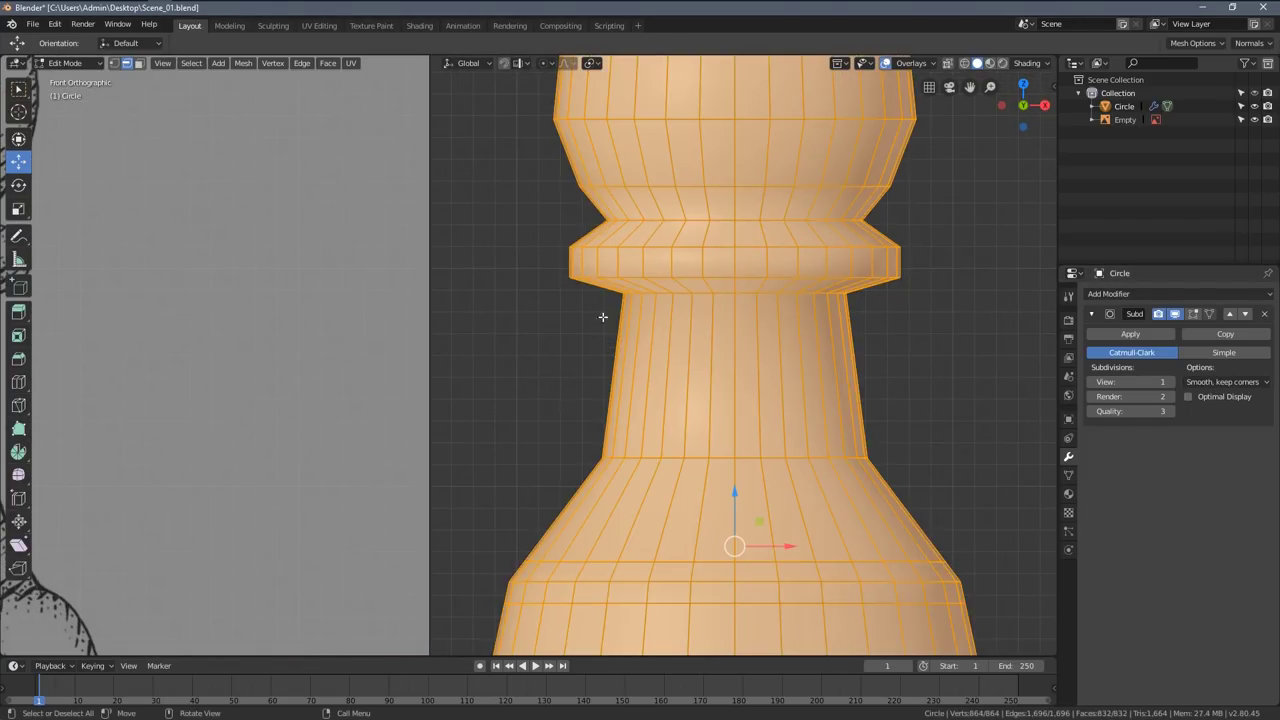
key(alt+a)
shift+middle_drag(603, 317, 580, 364)
scroll(550, 326, up, 3)
mouse_move(689, 367)
shift+middle_down()
mouse_move(554, 320)
mouse_move(705, 376)
shift+middle_up()
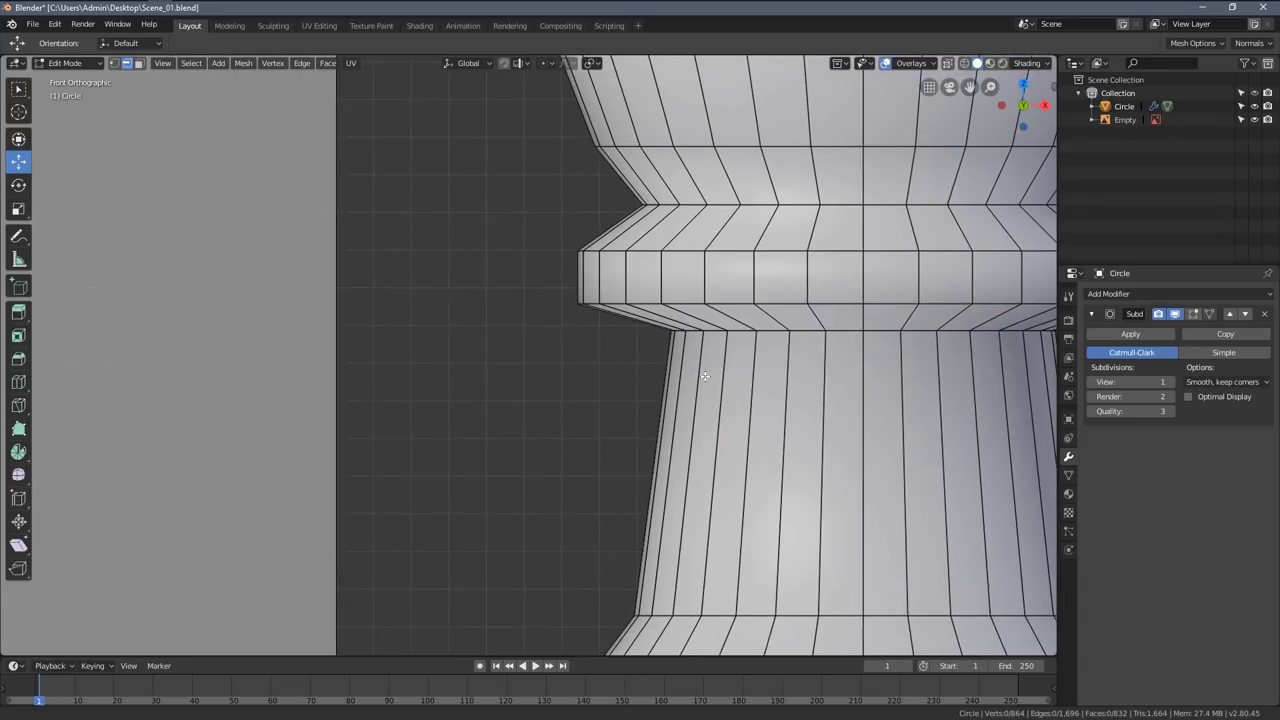
scroll(705, 376, down, 4)
scroll(690, 388, up, 2)
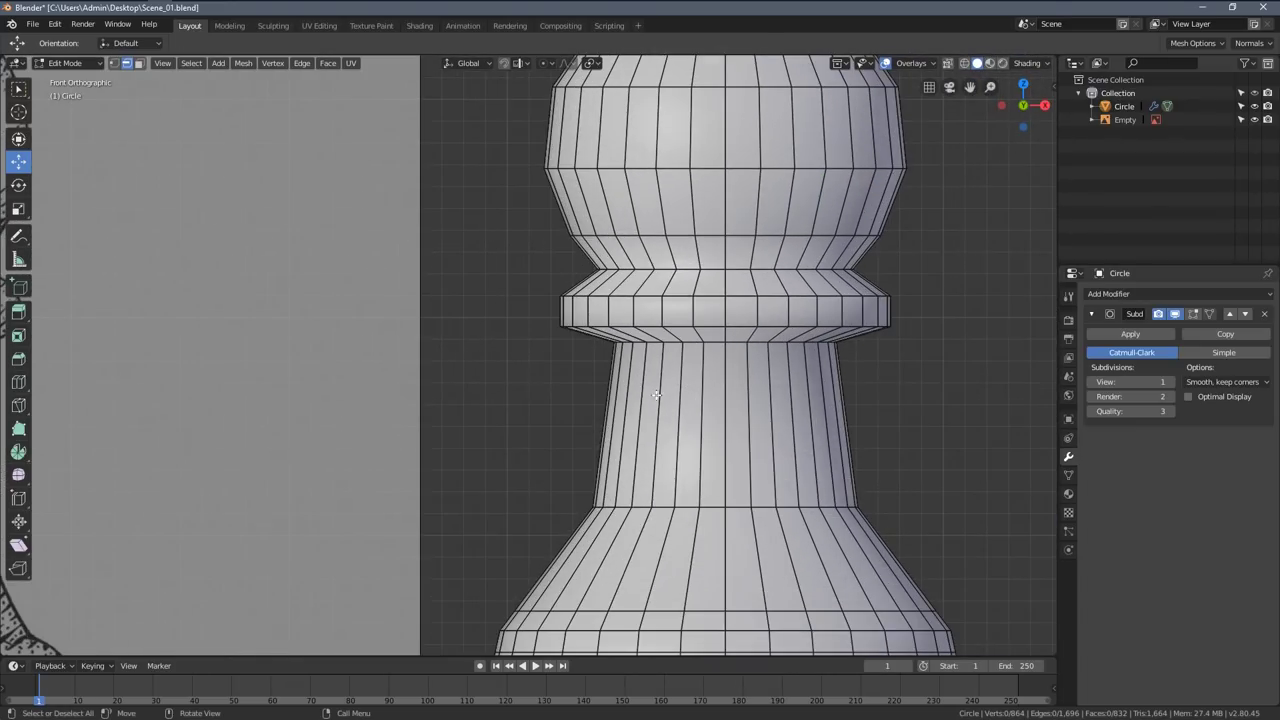
scroll(655, 395, up, 1)
key(ctrl+r)
click(705, 430)
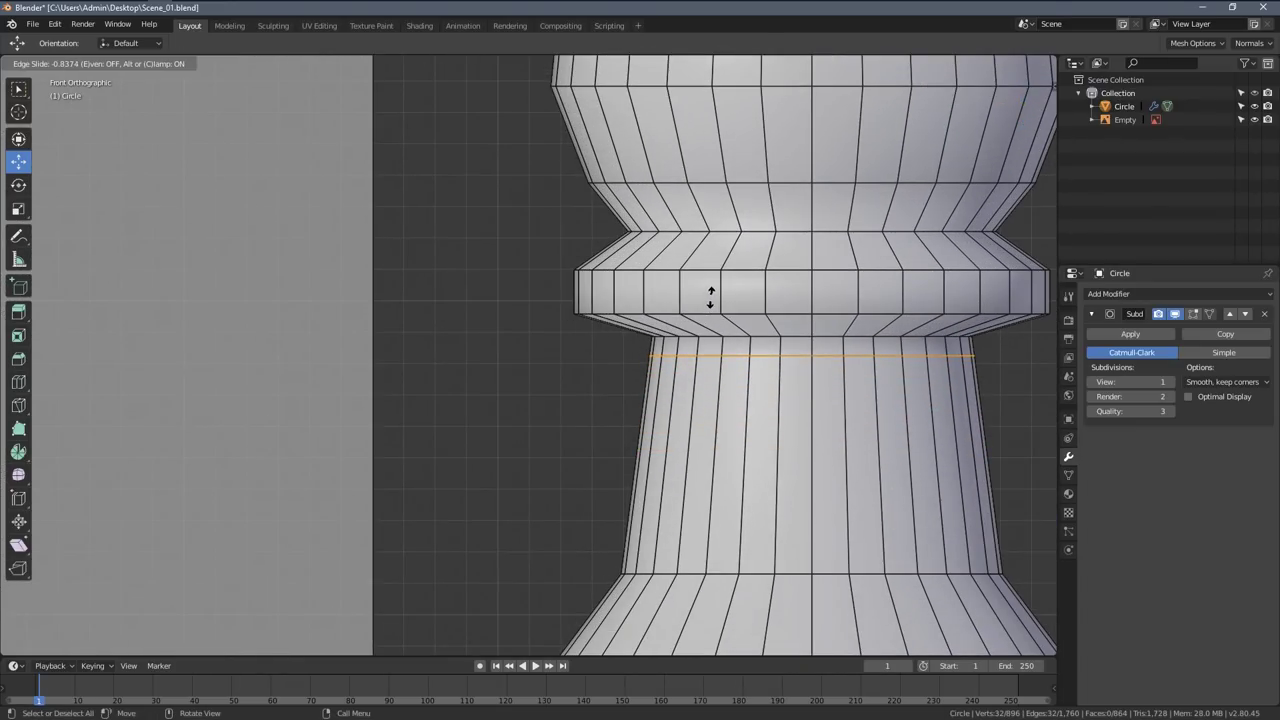
click(710, 297)
- Check the smoothed neck in Object Mode, enable the Subdivision modifier's Edit Mode display and return to editing the mesh
scroll(443, 351, down, 5)
scroll(635, 389, up, 3)
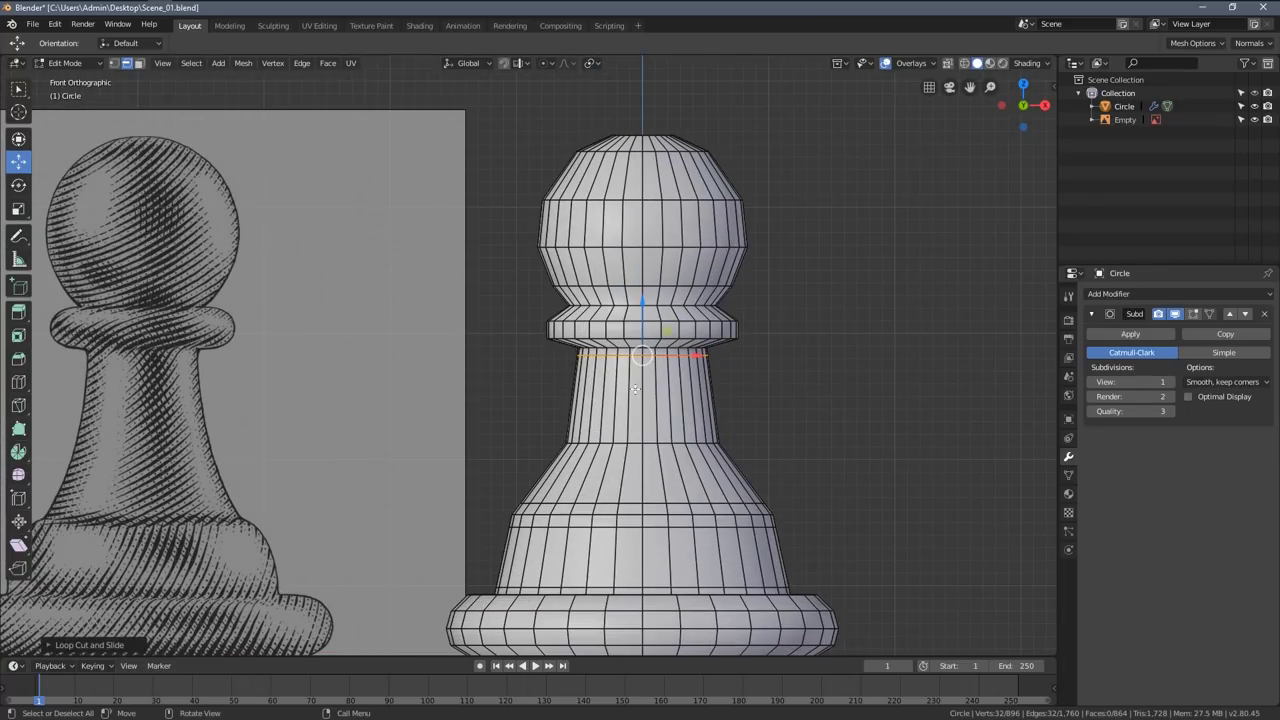
scroll(618, 420, up, 4)
key(Tab)
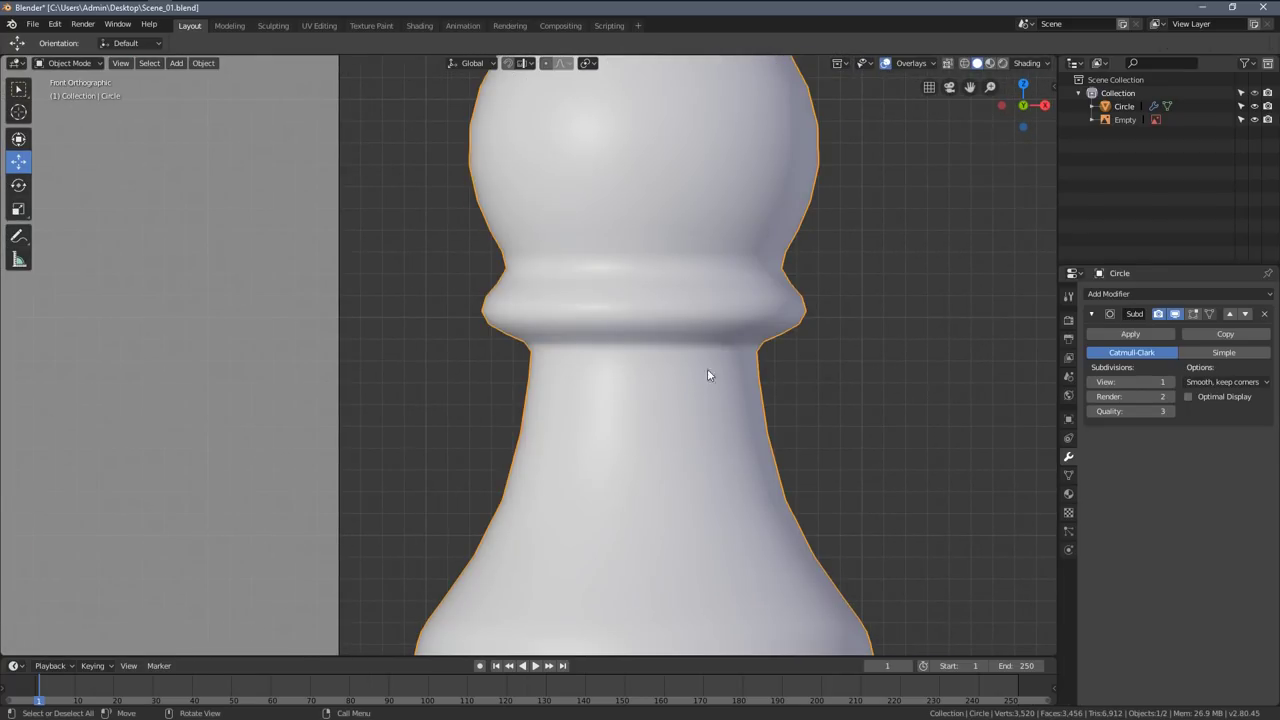
click(1195, 314)
scroll(720, 380, up, 2)
key(Tab)
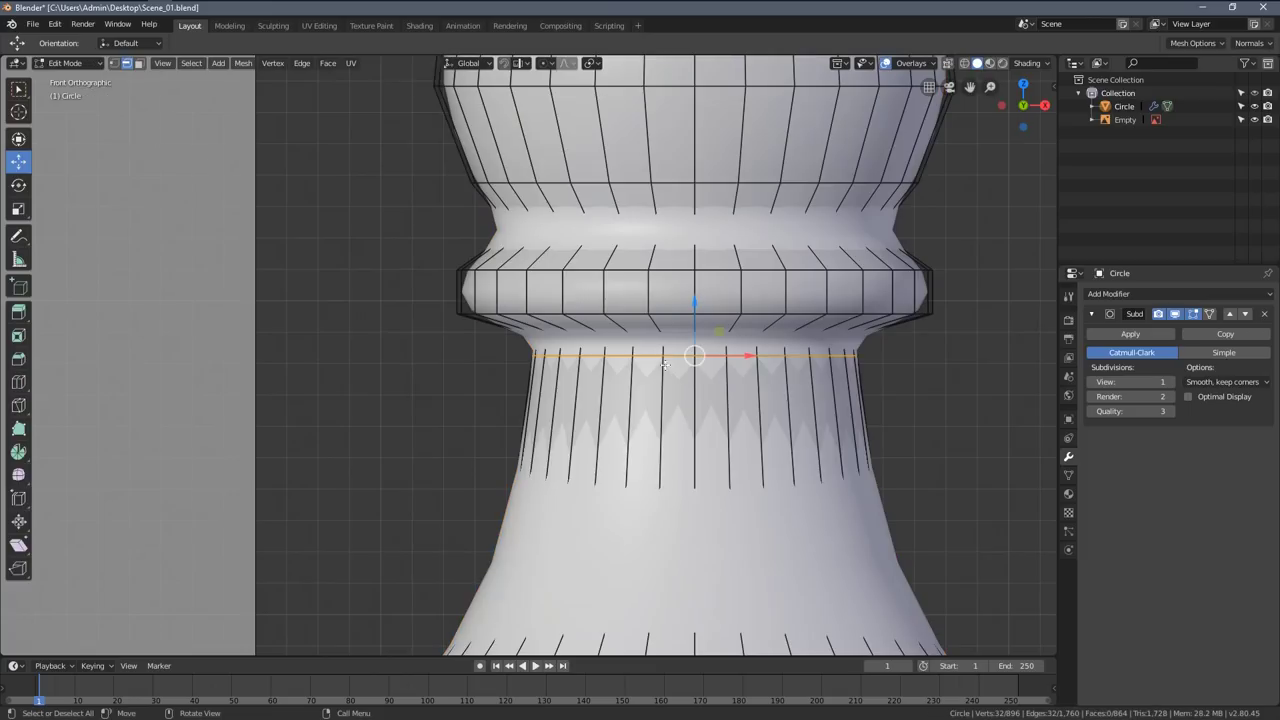
- Bevel the collar's lower outer edge loop with one segment and clear the selection
key(alt+a)
scroll(571, 347, up, 1)
scroll(491, 275, up, 3)
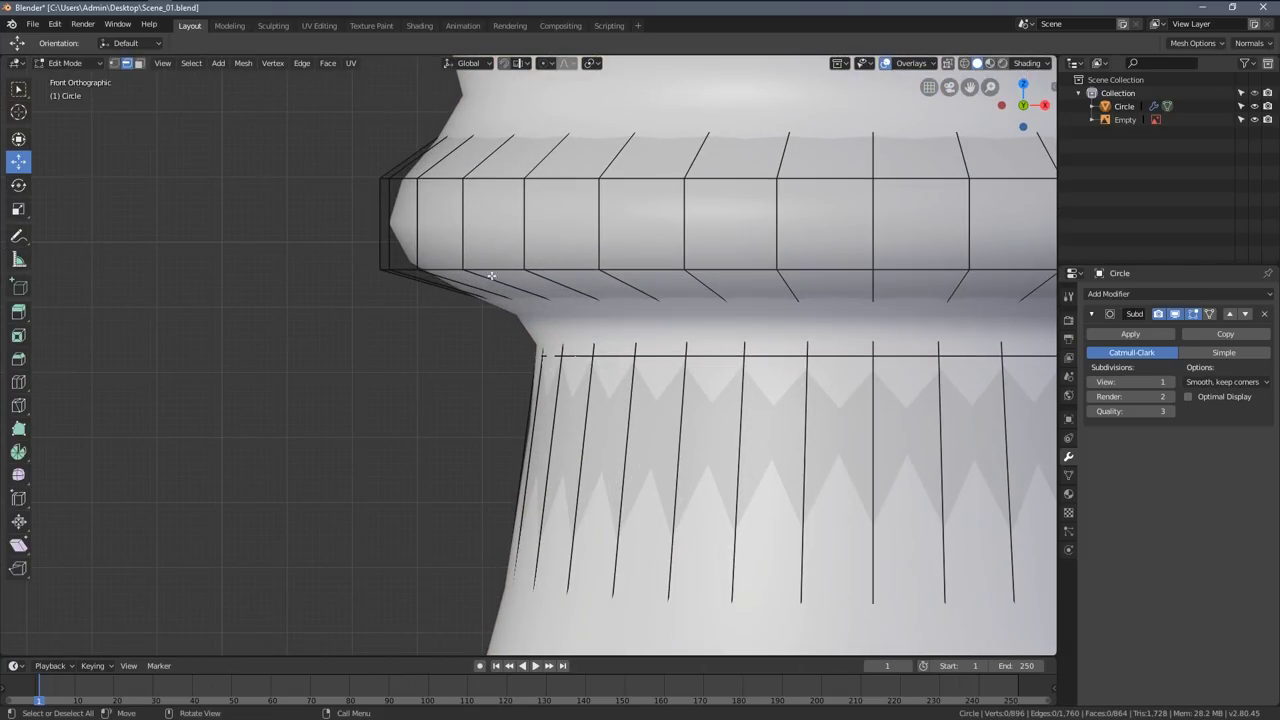
alt+click(492, 266)
key(ctrl+b)
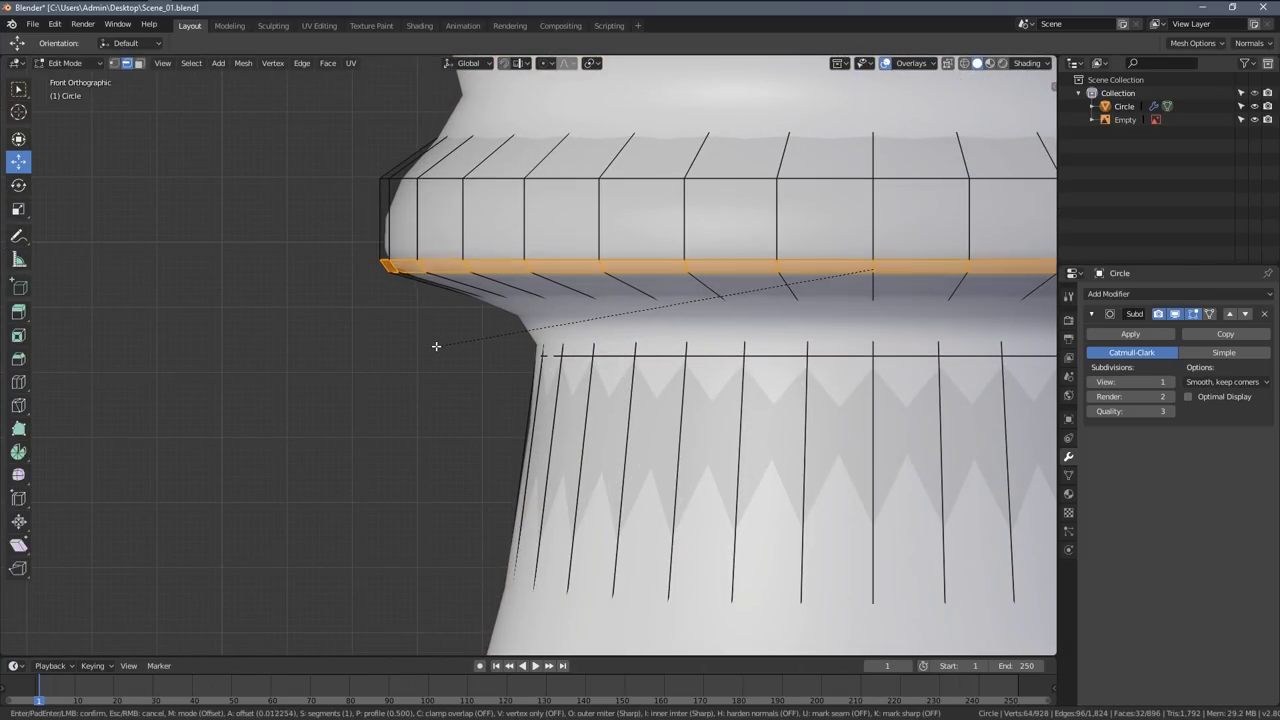
click(421, 348)
key(a)
key(alt+a)
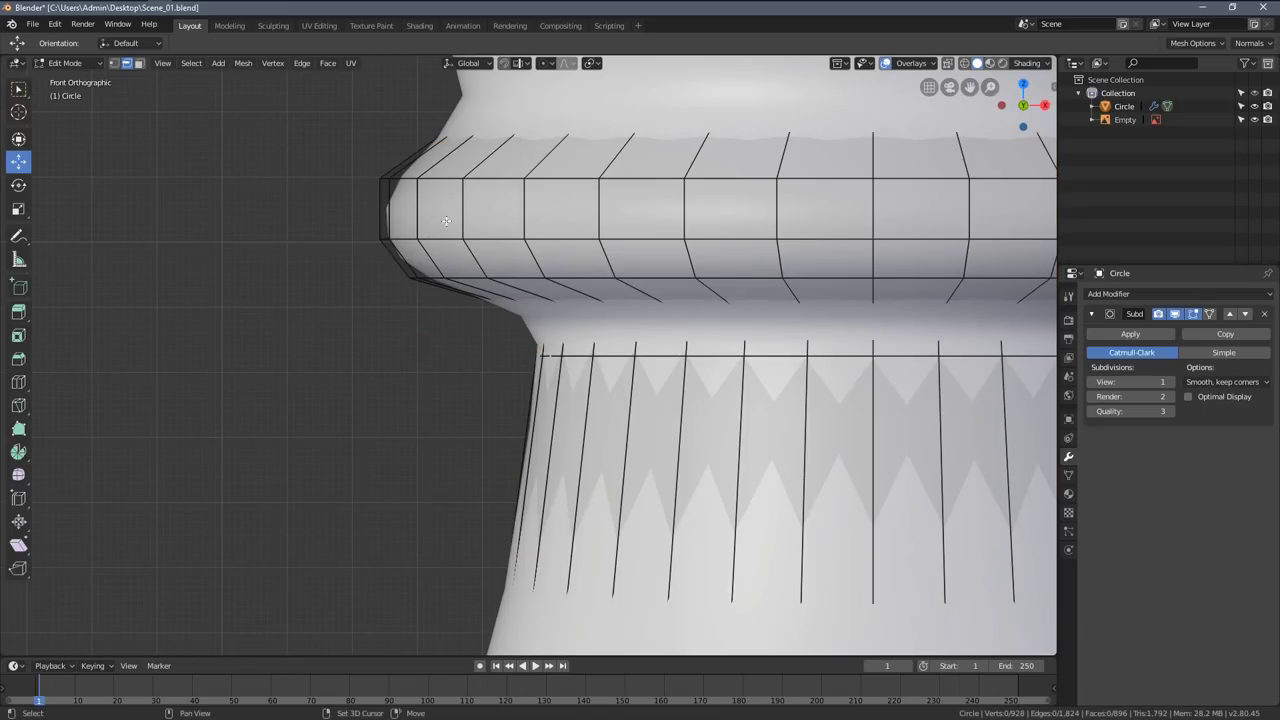
- Bevel the collar's upper outer edge loop with one segment and check the smoothed ring in Object Mode
shift+middle_drag(447, 186, 469, 281)
alt+click(469, 281)
key(ctrl+b)
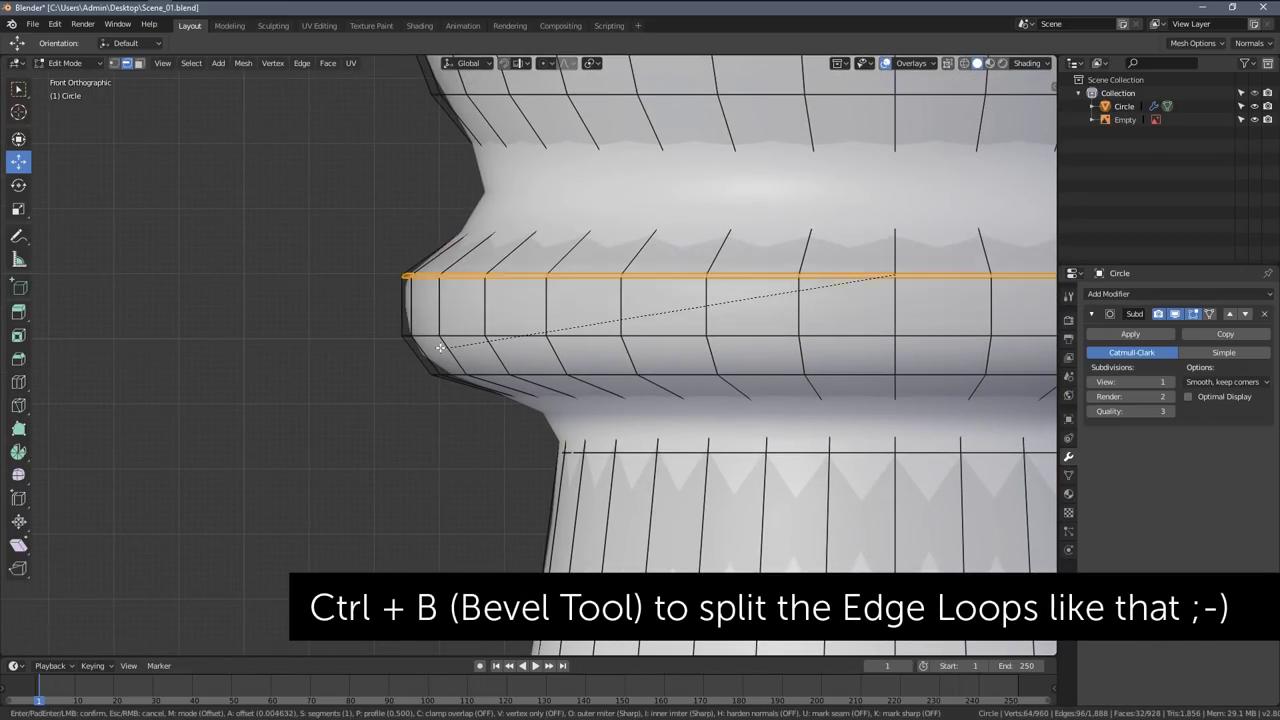
click(427, 350)
key(a)
scroll(428, 343, down, 5)
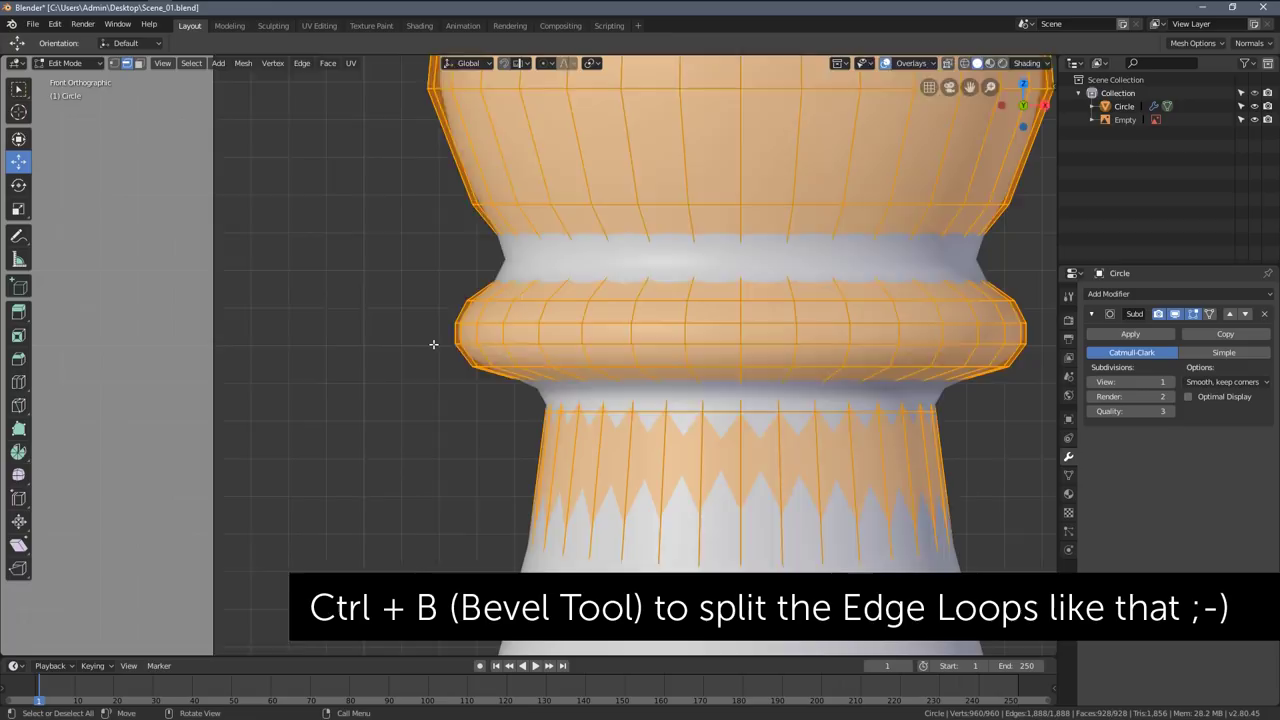
key(Tab)
scroll(414, 366, up, 3)
scroll(489, 368, down, 3)
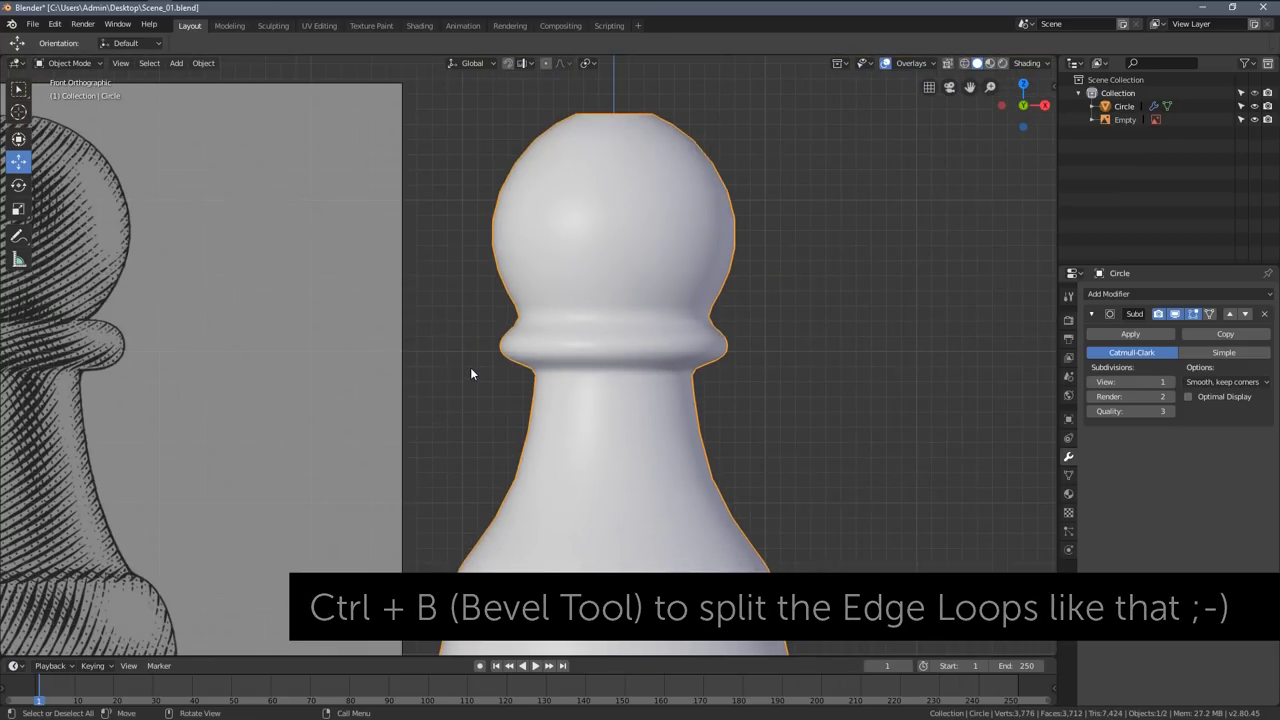
- Move the reference image along X to about -0.21 m so it lies behind the pawn for comparison
shift+middle_drag(470, 367, 503, 359)
scroll(418, 356, down, 5)
click(416, 387)
key(g)
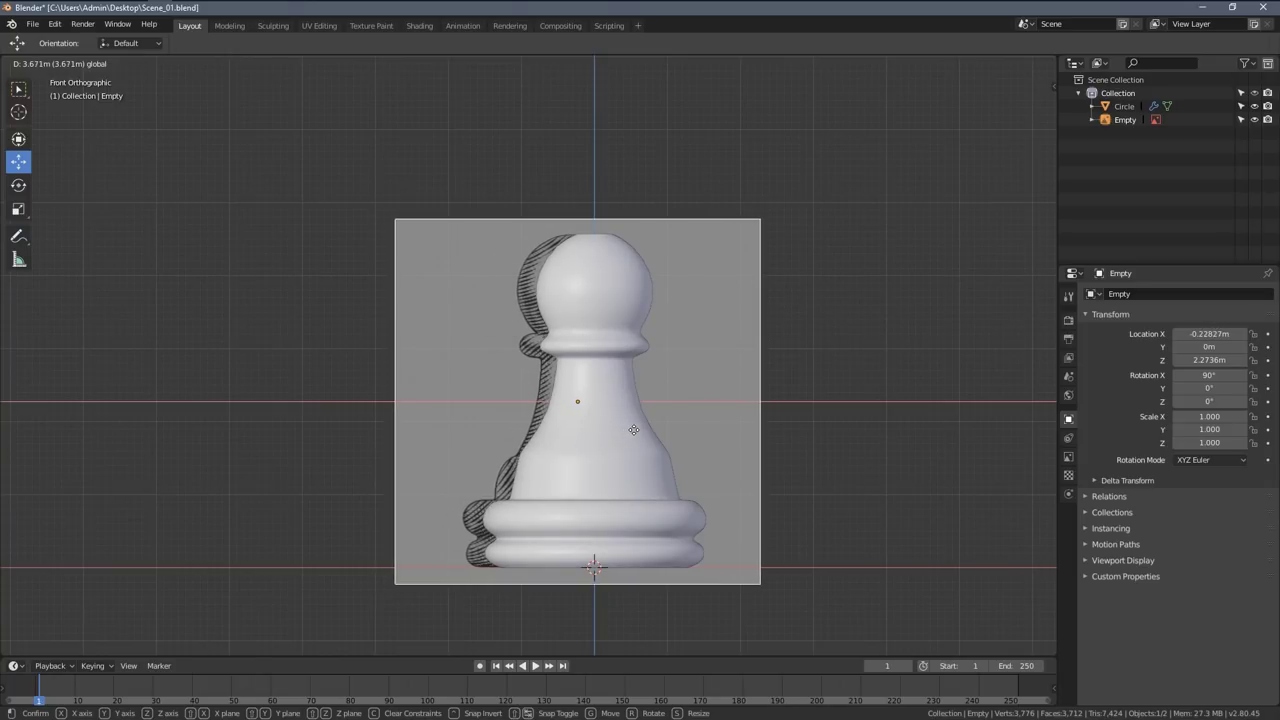
click(598, 408)
scroll(621, 415, up, 5)
scroll(621, 415, up, 6)
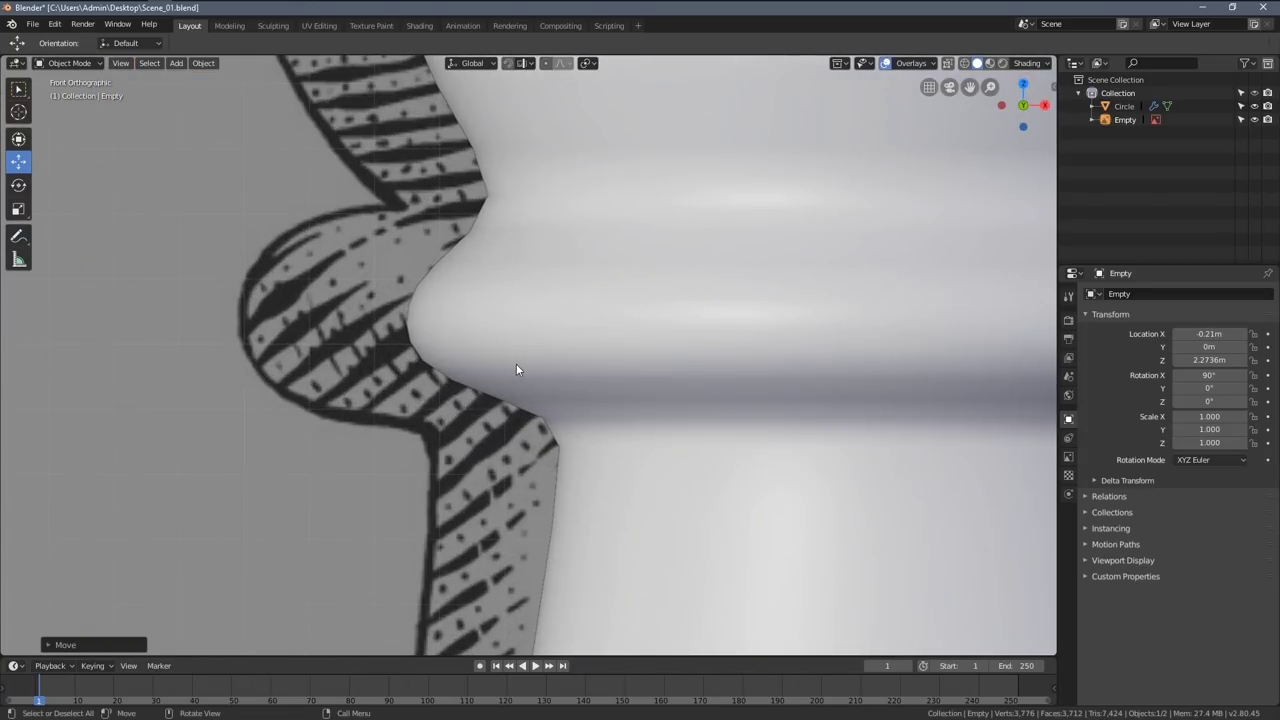
- Lower the collar's bottom edge loop by about 0.02 m and shift the loop directly above it slightly down
click(510, 344)
key(Tab)
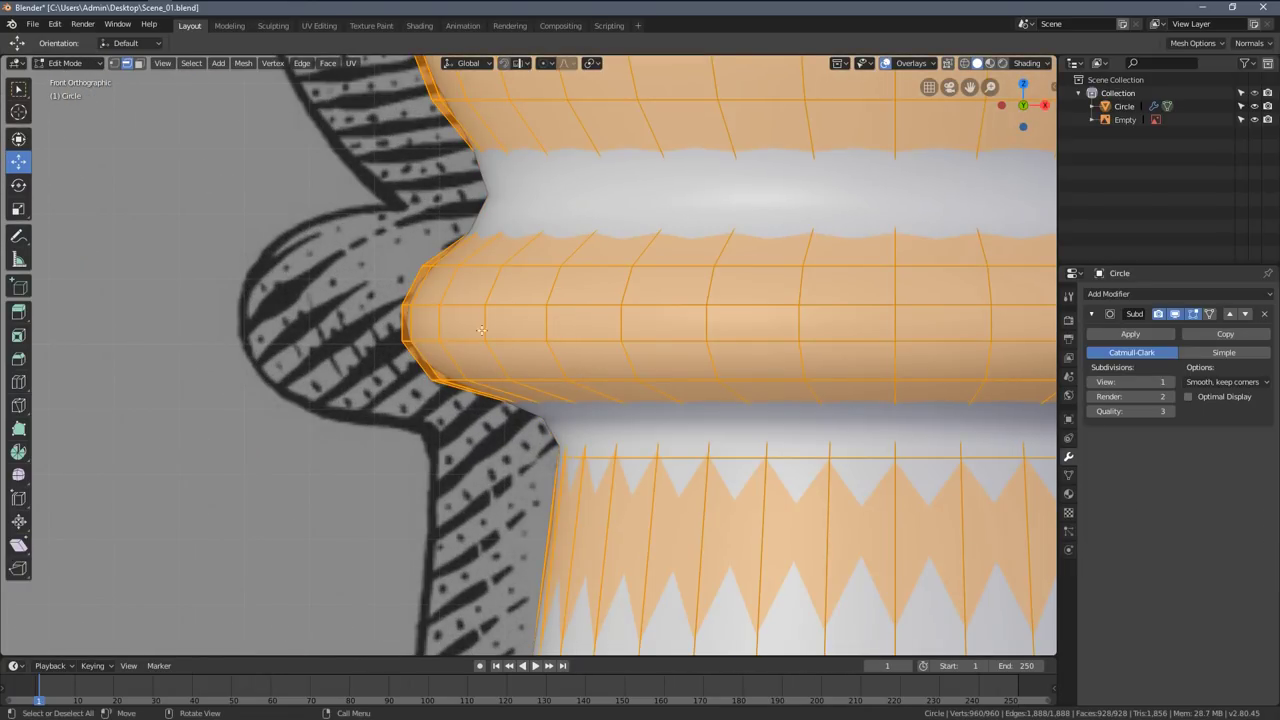
key(alt+a)
scroll(529, 354, down, 2)
scroll(529, 354, up, 1)
alt+click(542, 372)
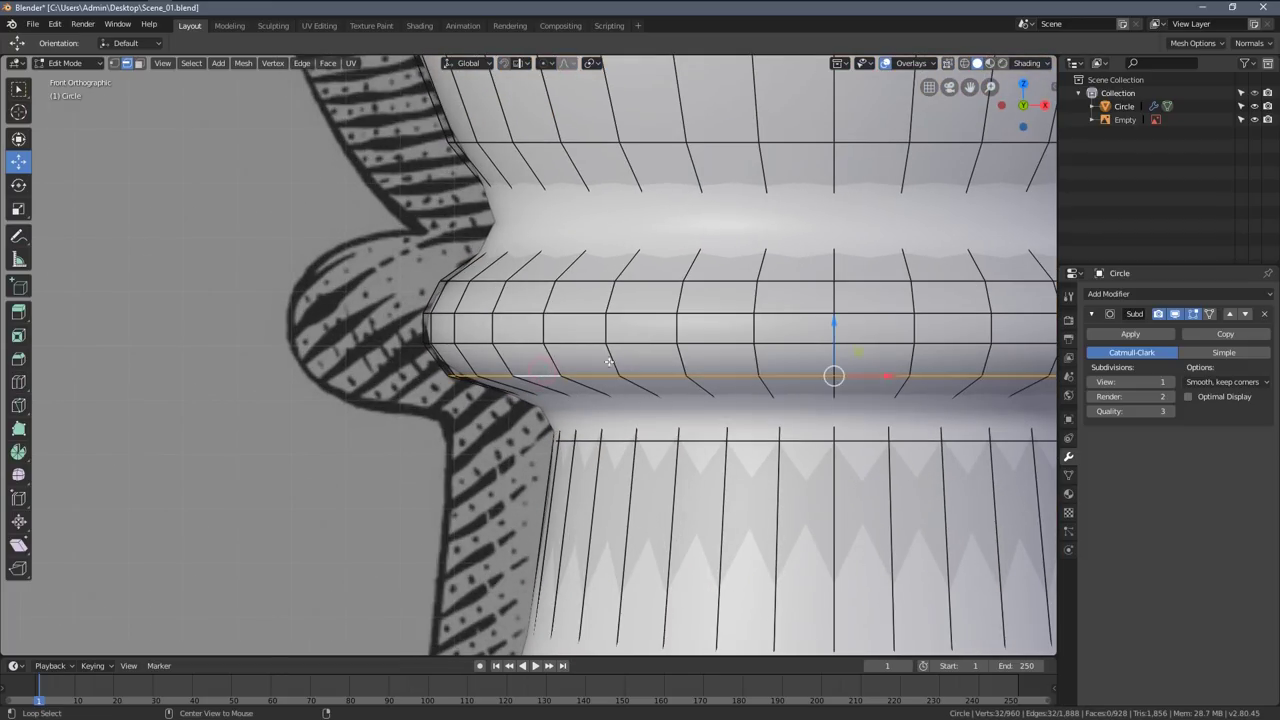
drag(821, 323, 828, 333)
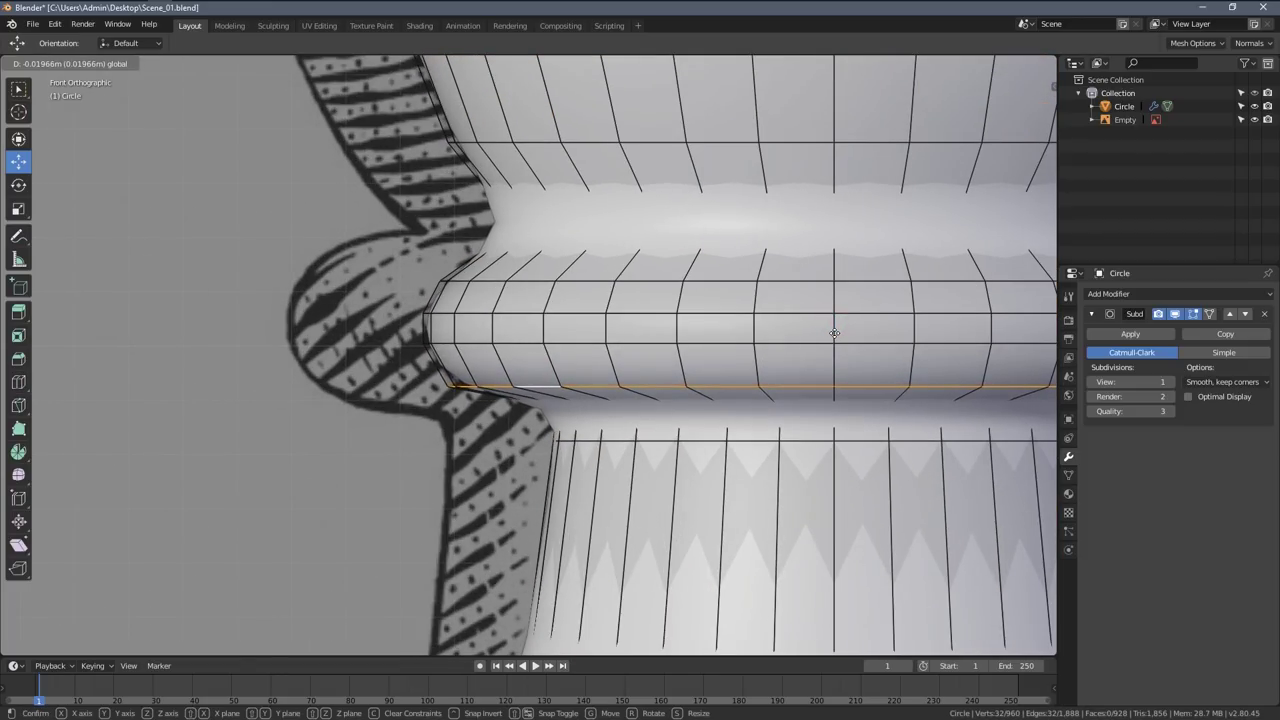
key(alt+a)
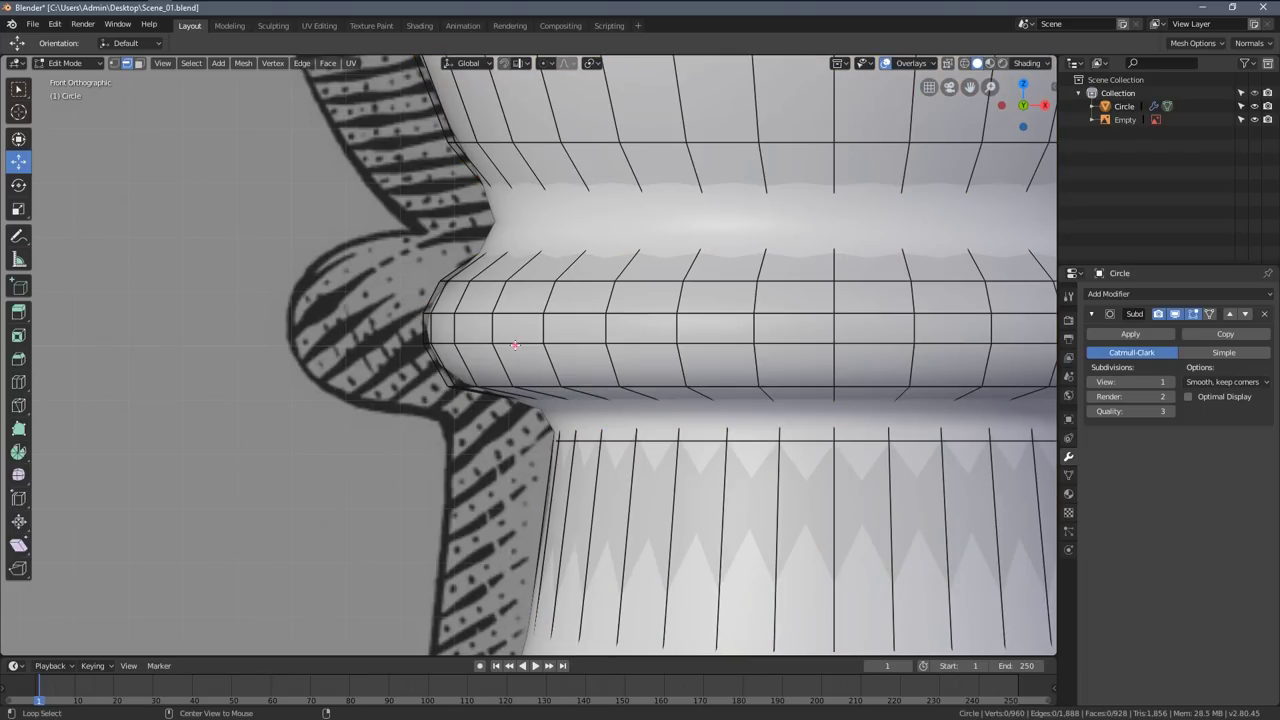
alt+click(516, 343)
drag(834, 296, 836, 309)
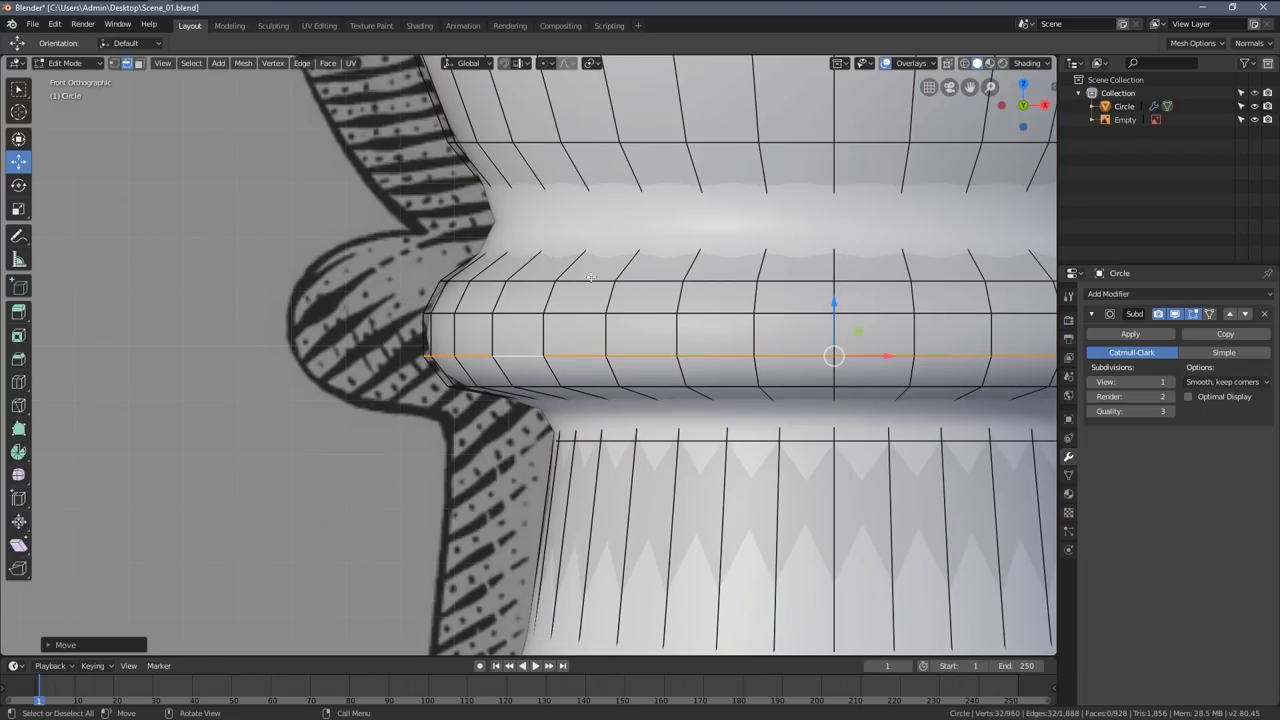
- Raise the collar's two upper edge loops slightly and compare the smoothed ring with the reference in Object Mode
key(alt+a)
alt+click(547, 282)
mouse_move(829, 236)
mouse_down()
mouse_move(829, 220)
mouse_move(833, 244)
mouse_up()
key(alt+a)
alt+click(578, 312)
key(Tab)
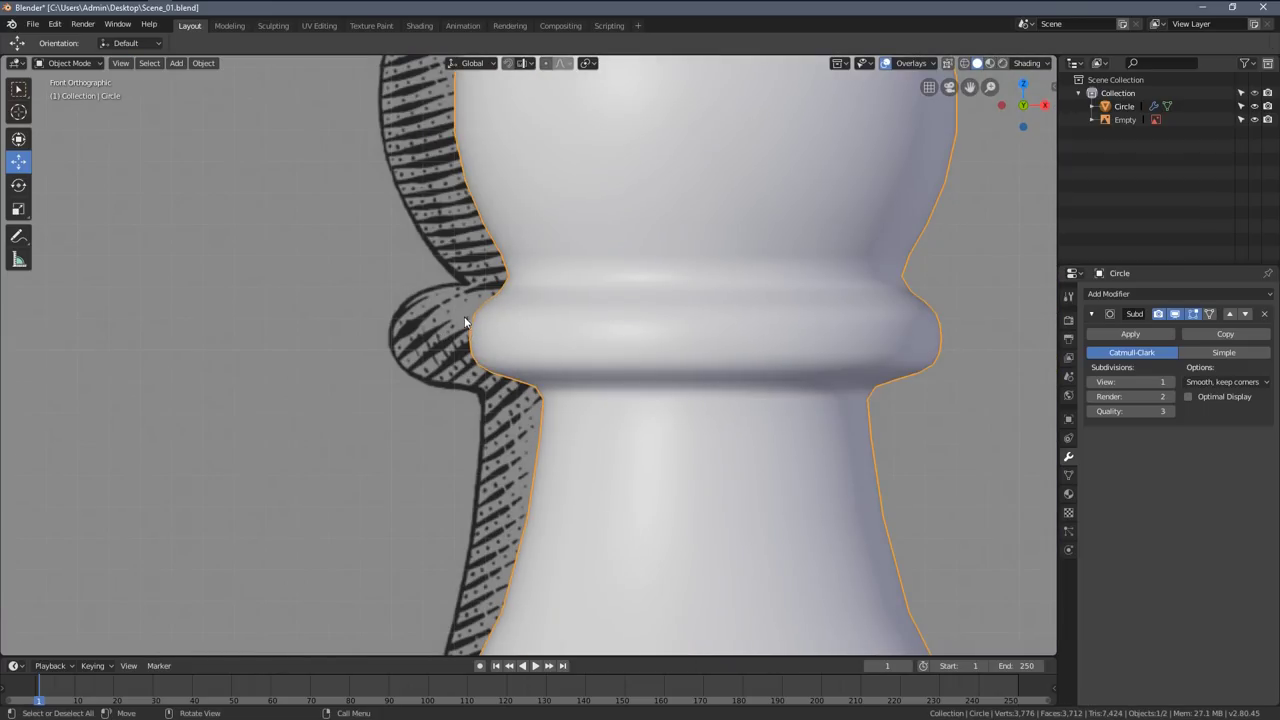
scroll(517, 291, up, 2)
scroll(534, 277, down, 2)
- Return to Edit Mode, clear the selection and disable the Subdivision modifier's Edit Mode display
key(Tab)
scroll(579, 244, up, 2)
key(alt+a)
scroll(579, 244, down, 2)
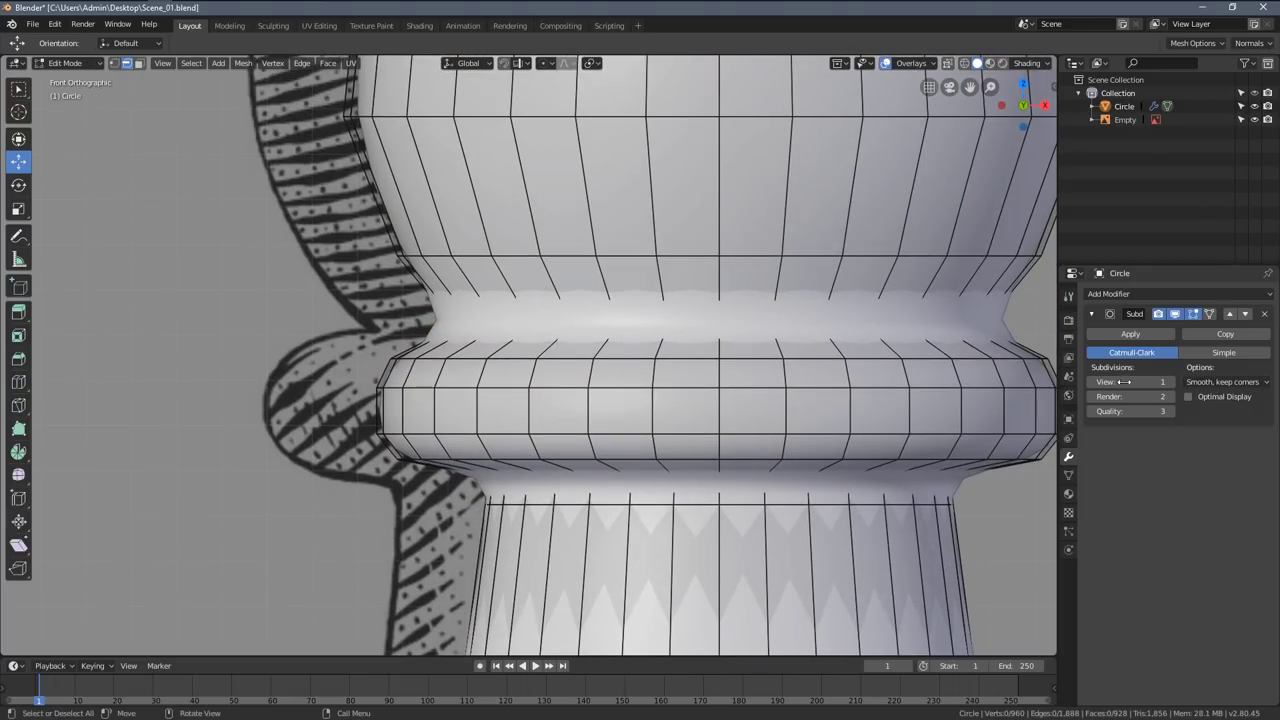
click(1193, 313)
- Add loop cuts just below and just above the groove between head and collar, sliding both close to the groove edge
scroll(506, 333, up, 2)
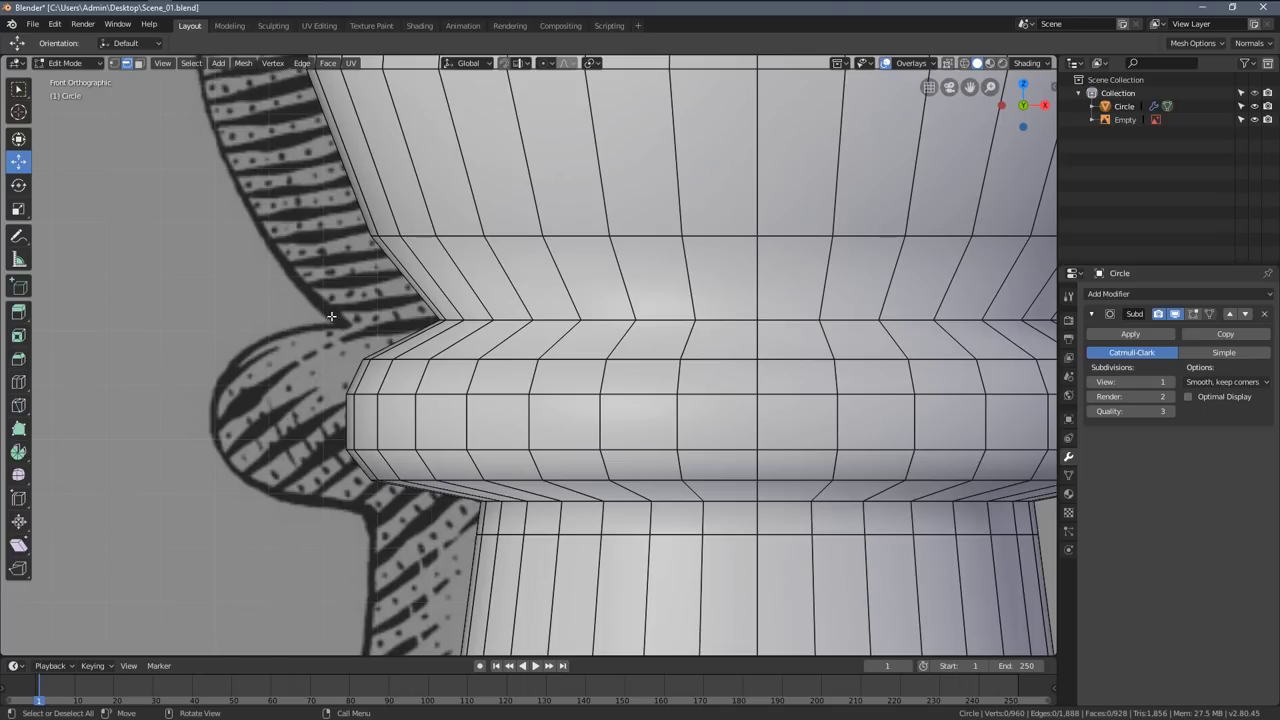
scroll(331, 316, up, 2)
alt+click(440, 320)
key(g)
key(g)
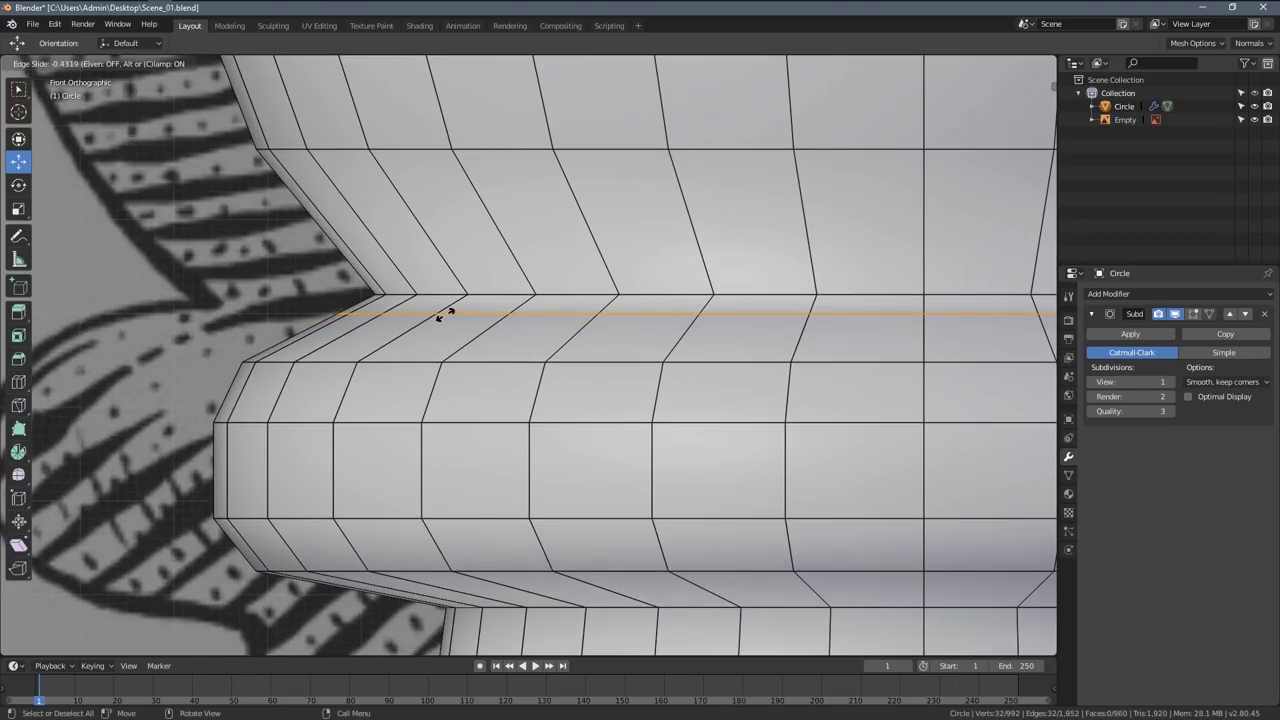
click(443, 315)
key(ctrl+r)
click(455, 292)
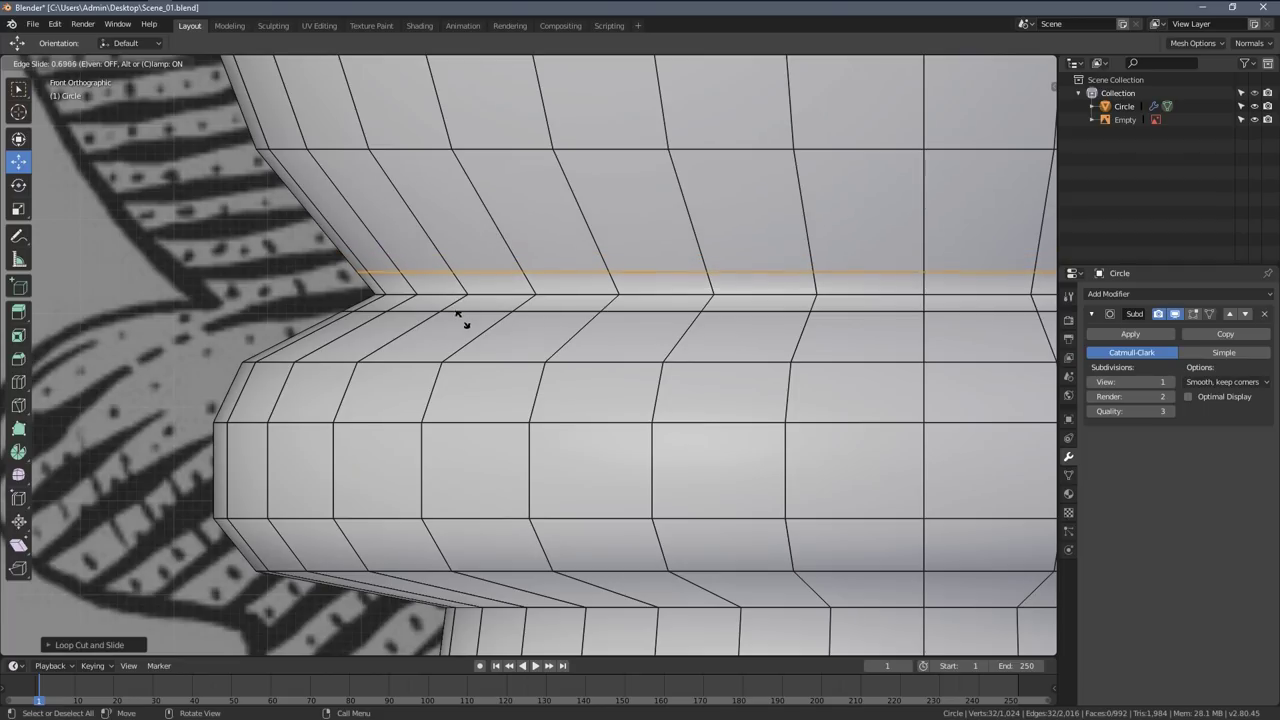
click(460, 318)
- Compare the smoothed groove and collar profile with the reference drawing in Object Mode
alt+click(457, 295)
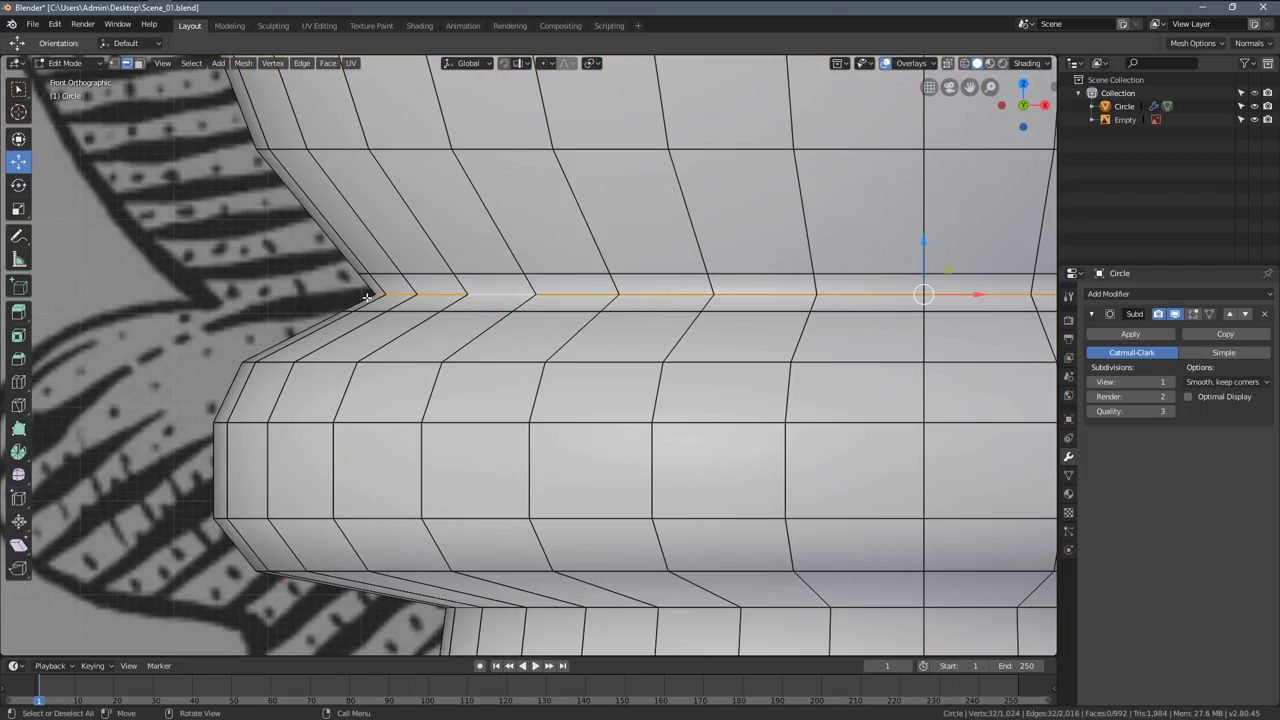
scroll(426, 297, down, 2)
key(Tab)
scroll(480, 320, down, 2)
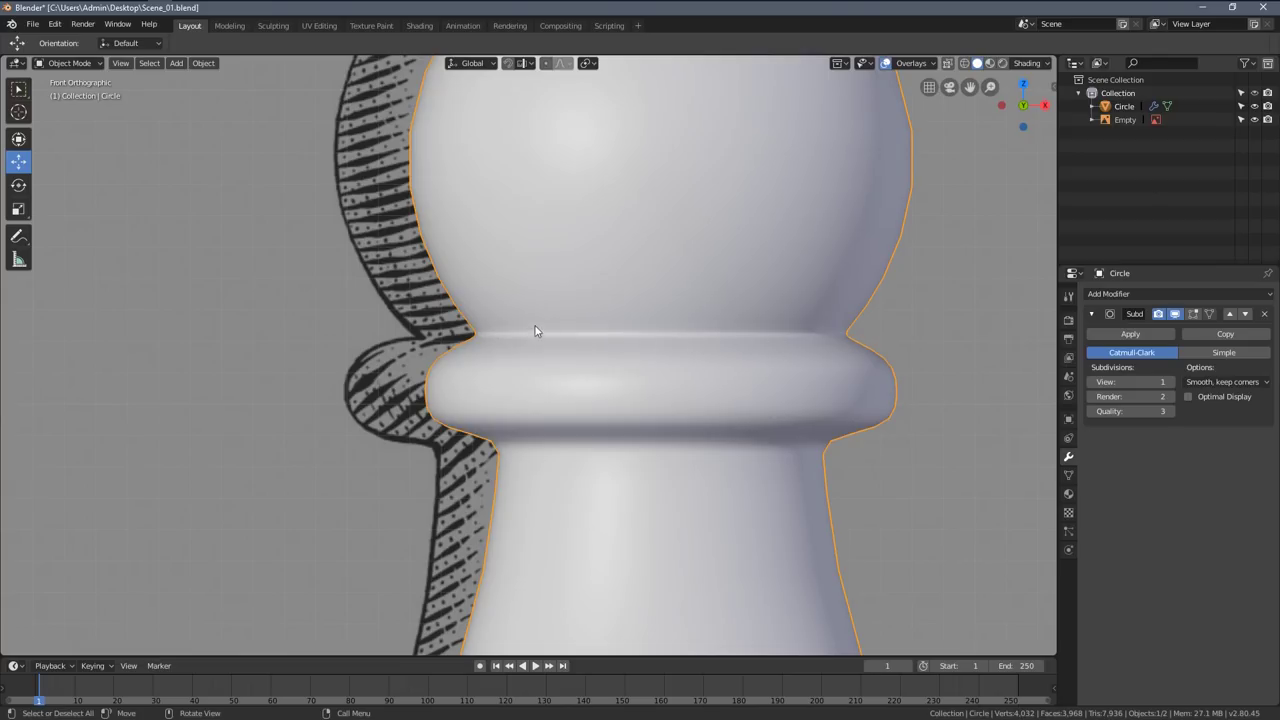
scroll(576, 340, down, 3)
scroll(588, 337, up, 6)
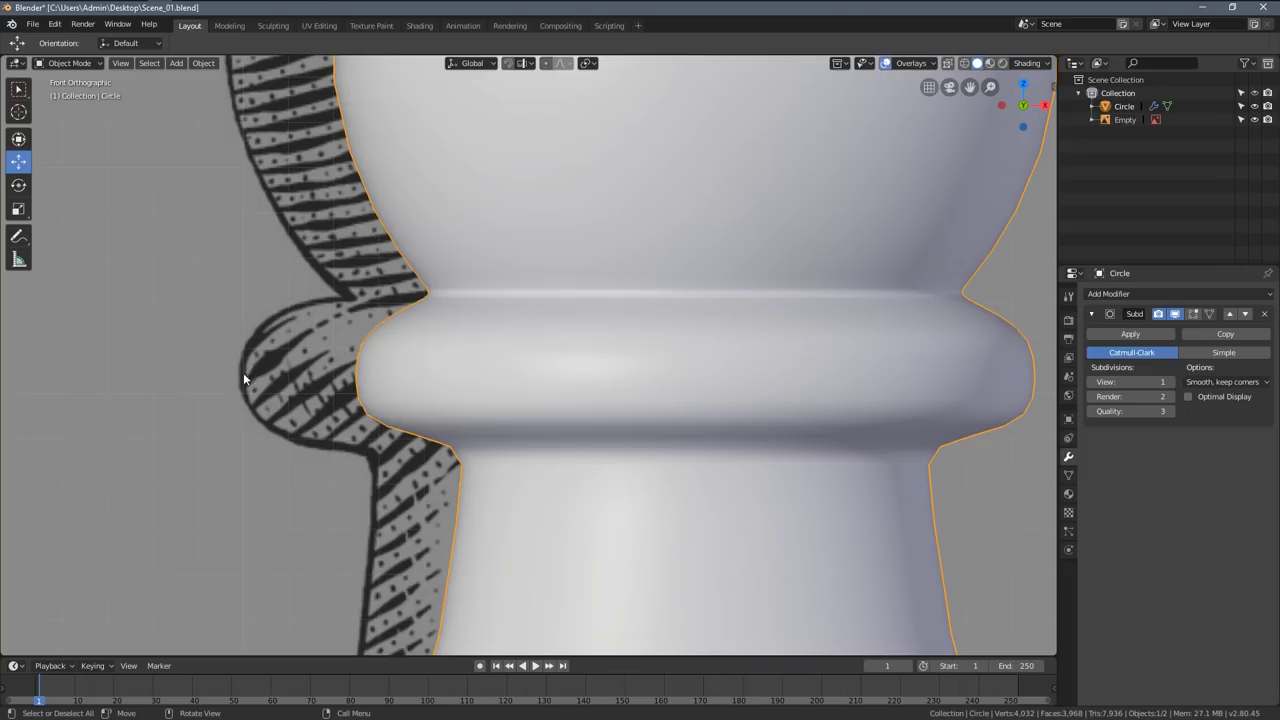
scroll(365, 409, down, 1)
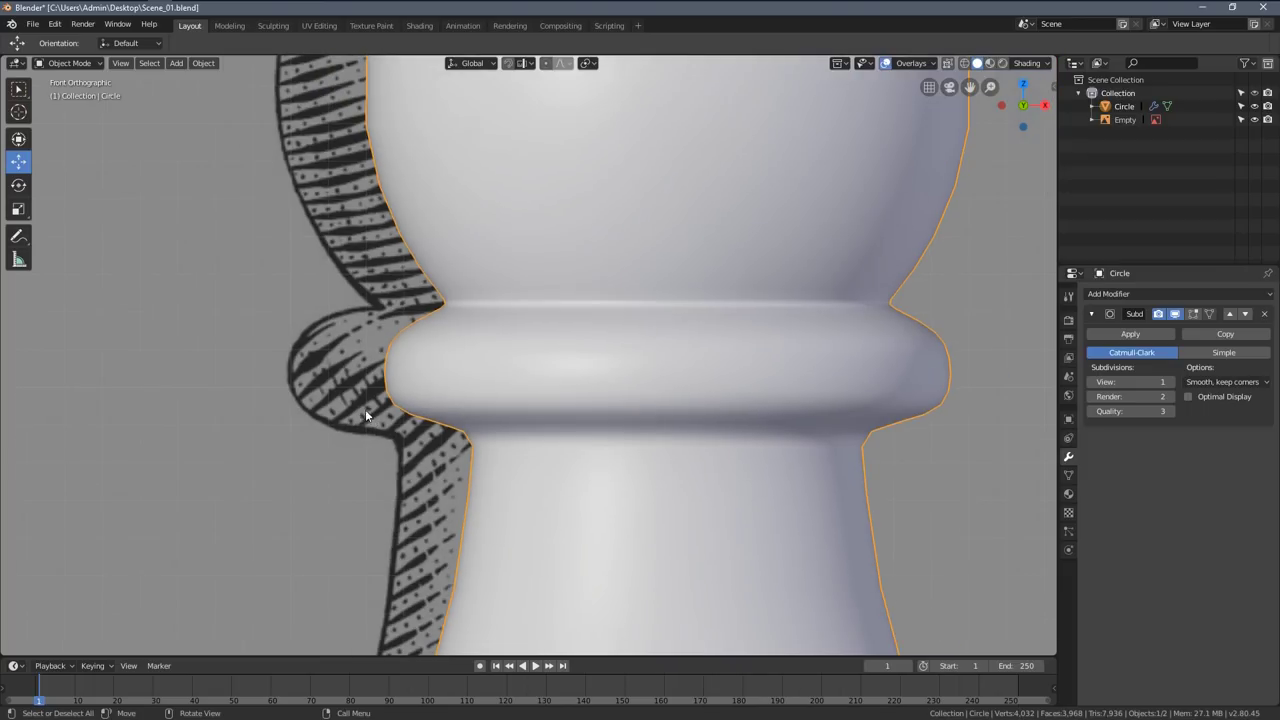
- Return to Edit Mode and raise the edge loop on the collar's upper shoulder slightly
scroll(355, 390, up, 4)
key(Tab)
alt+click(379, 311)
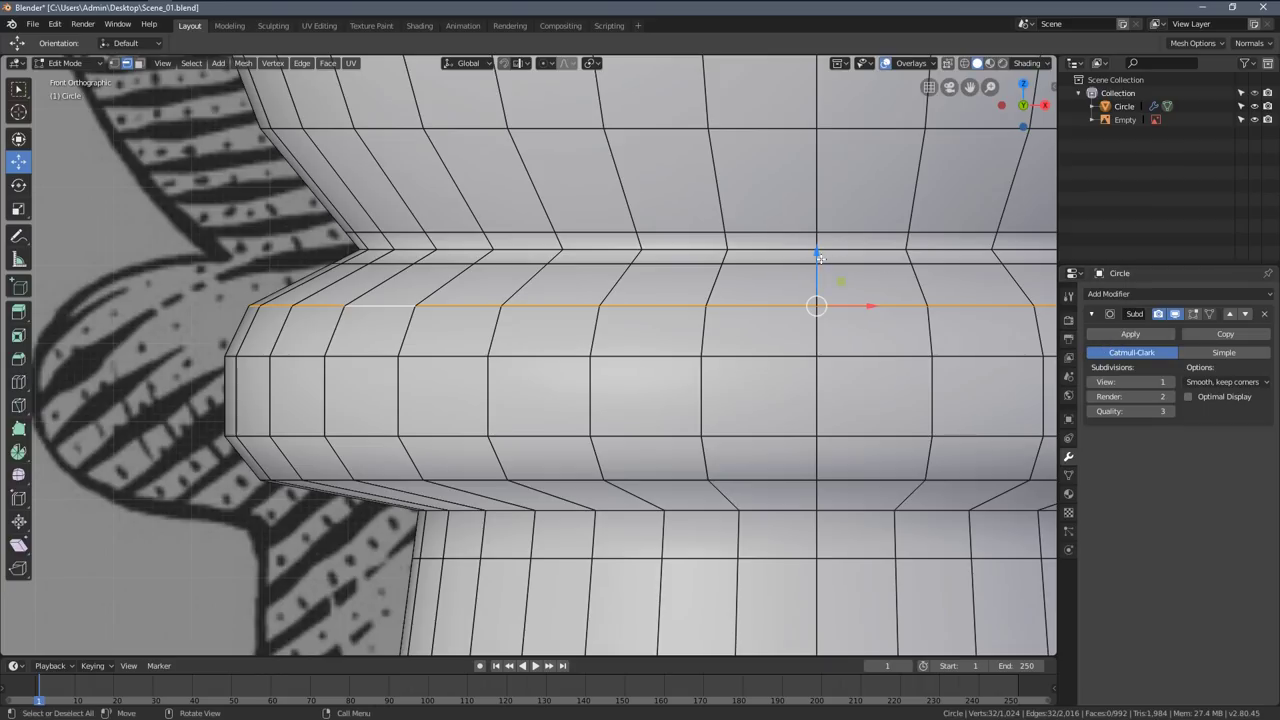
drag(820, 258, 820, 246)
- Scale the collar's two middle edge loops outward to about 1.02 and check the smoothed collar in Object Mode
alt+click(440, 357)
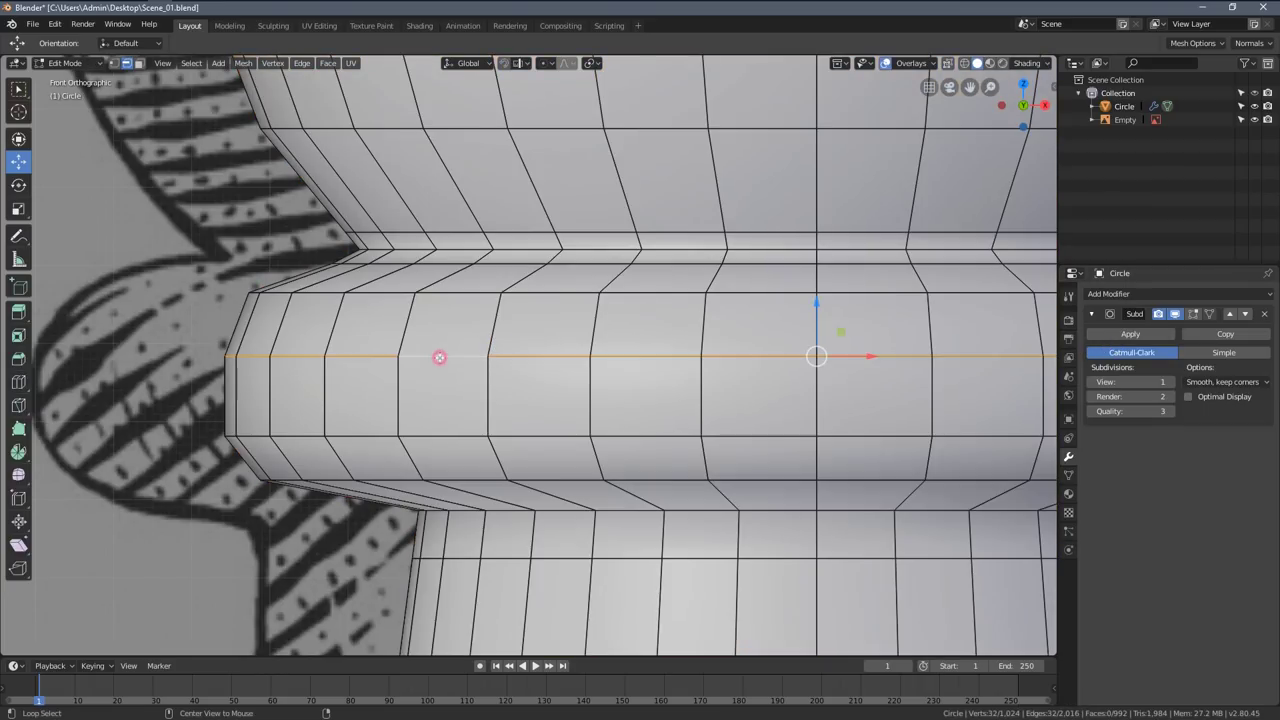
key(s)
click(586, 420)
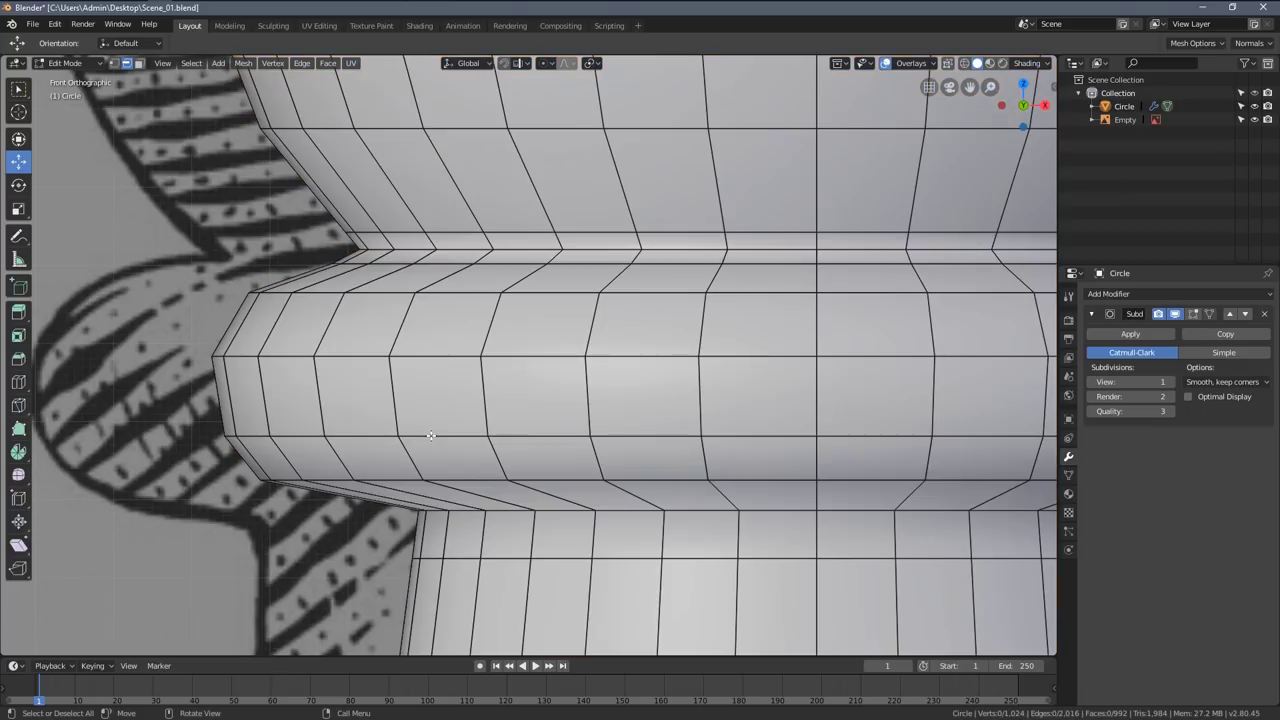
alt+click(430, 435)
key(s)
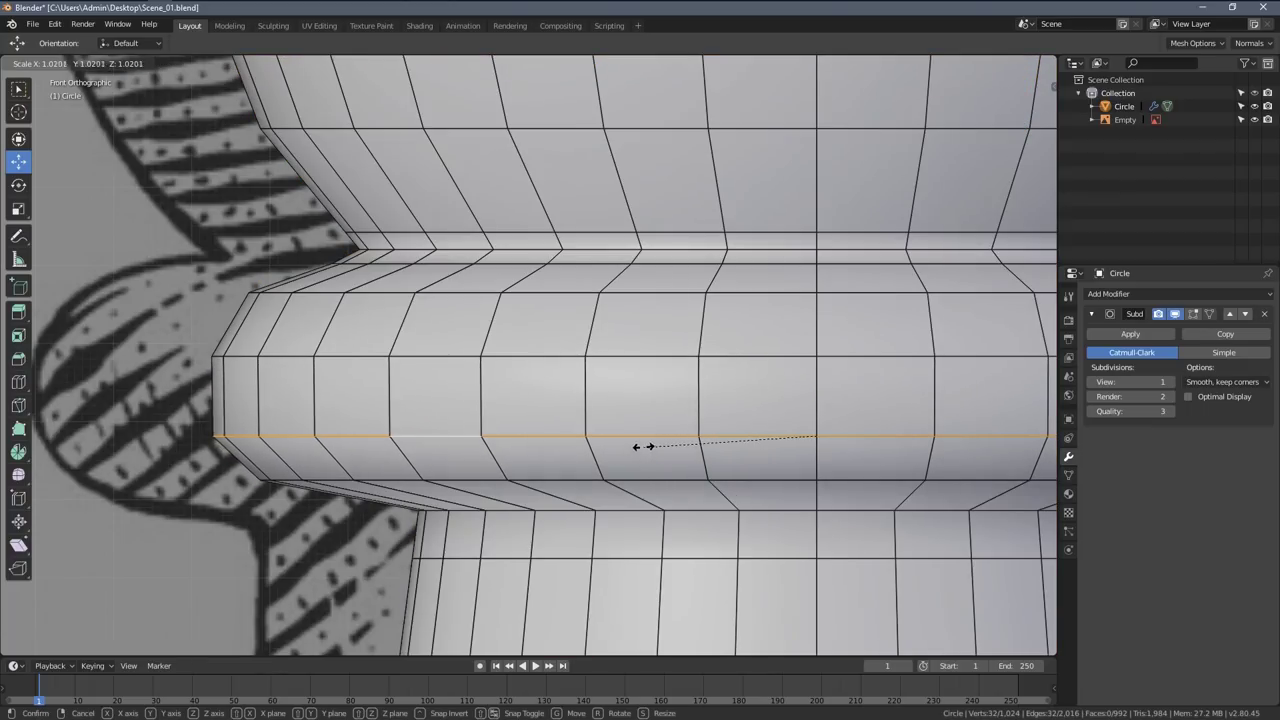
click(641, 447)
key(Tab)
scroll(323, 334, down, 5)
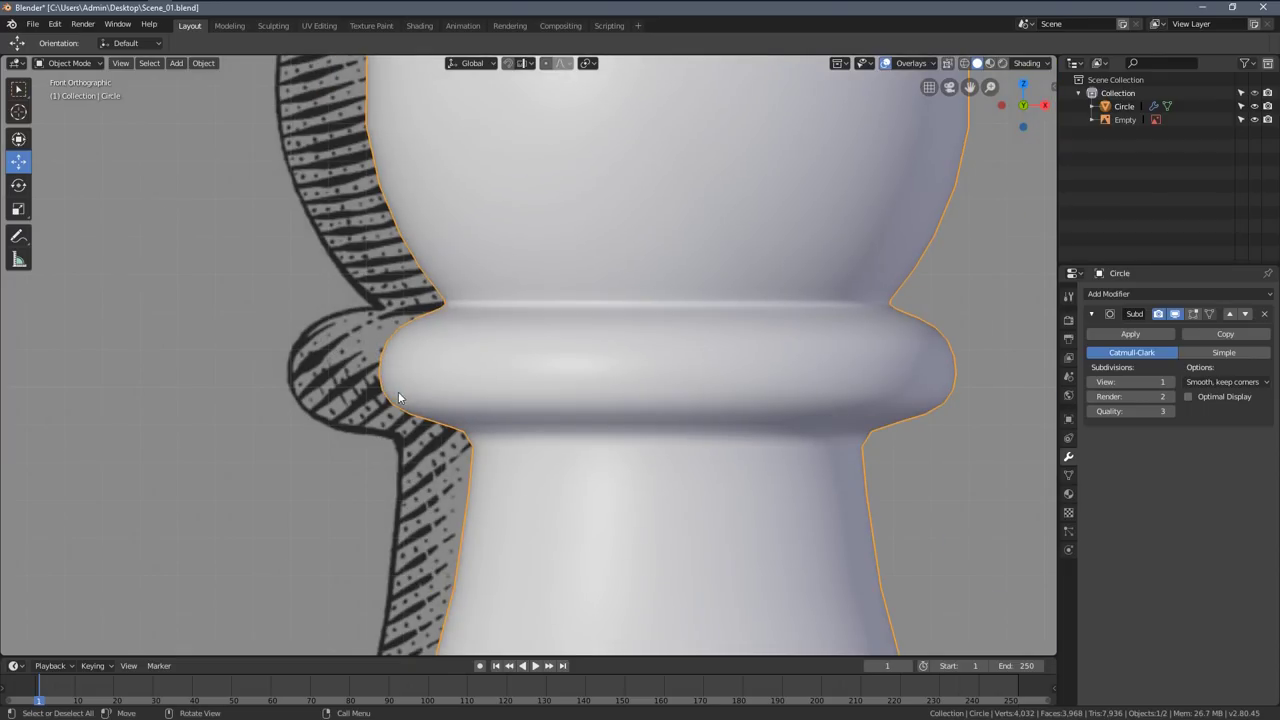
- In Edit Mode, lower the collar's bottom edge loop together with the two loops directly beneath it at the neck's top
key(Tab)
key(a)
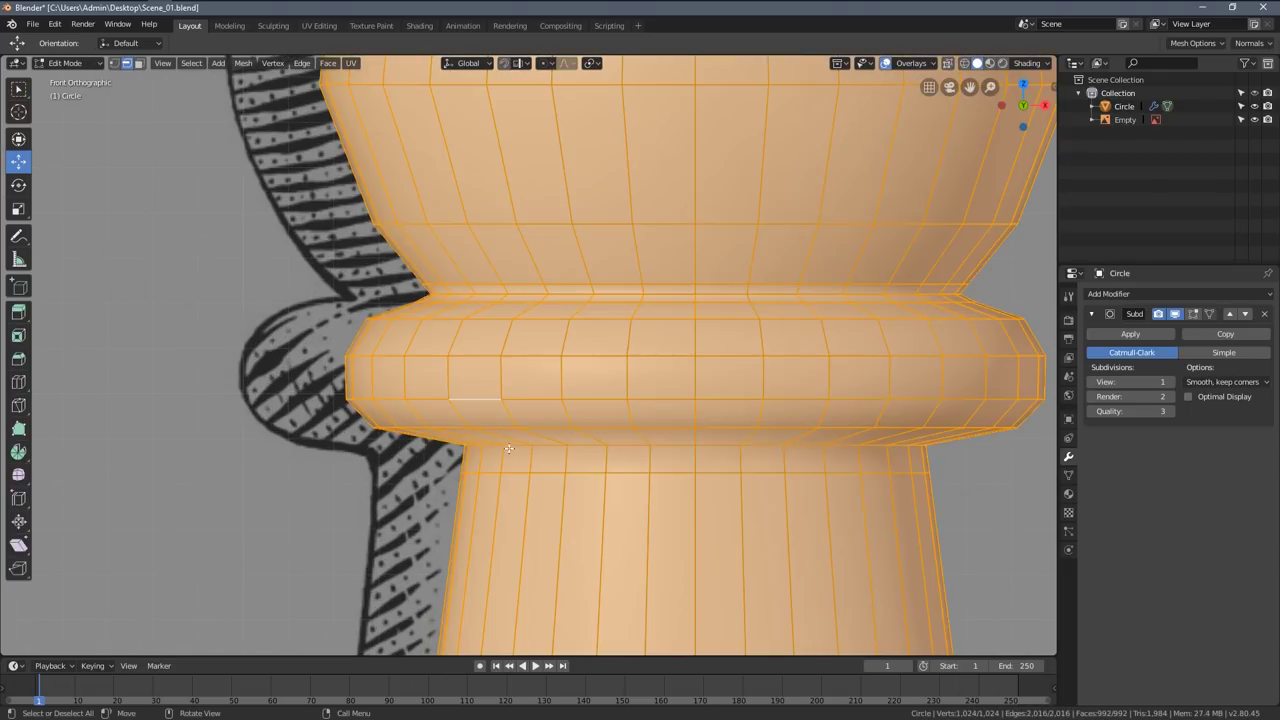
key(alt+a)
scroll(527, 387, up, 4)
alt+click(527, 387)
alt+shift+click(540, 356)
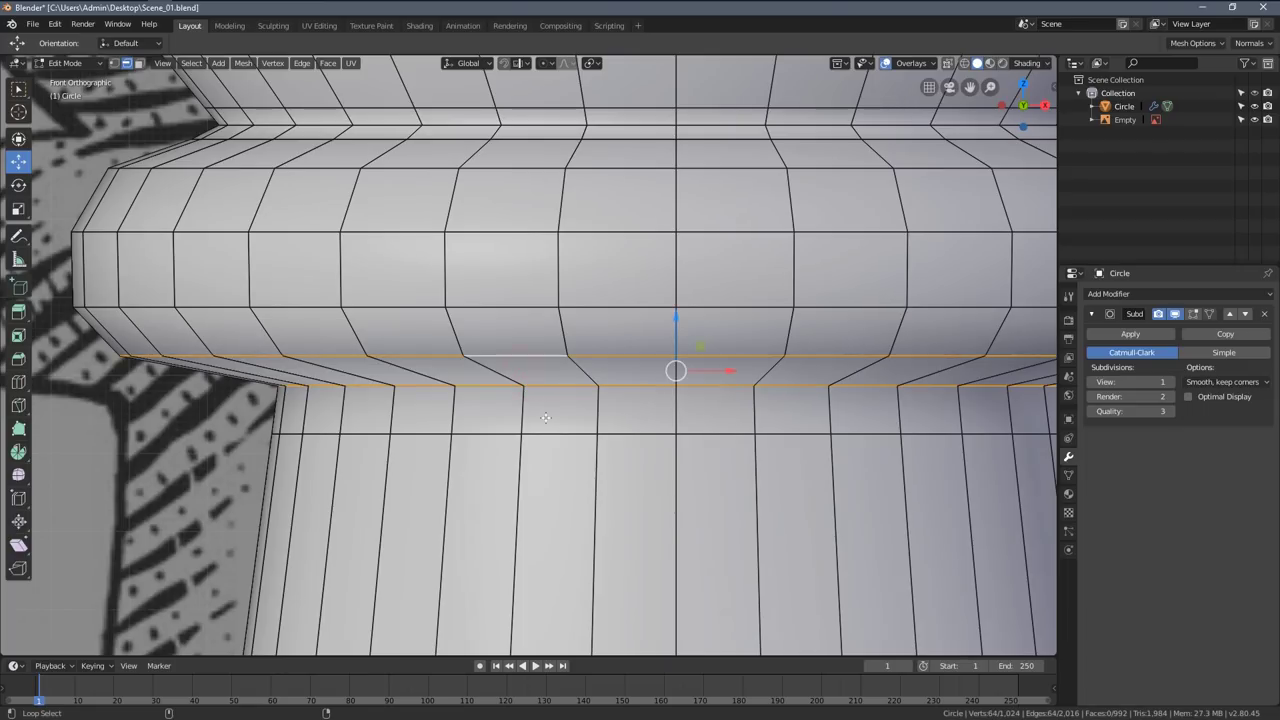
shift+right_click(553, 434)
alt+shift+click(578, 432)
drag(672, 349, 674, 374)
key(alt+a)
scroll(445, 381, down, 3)
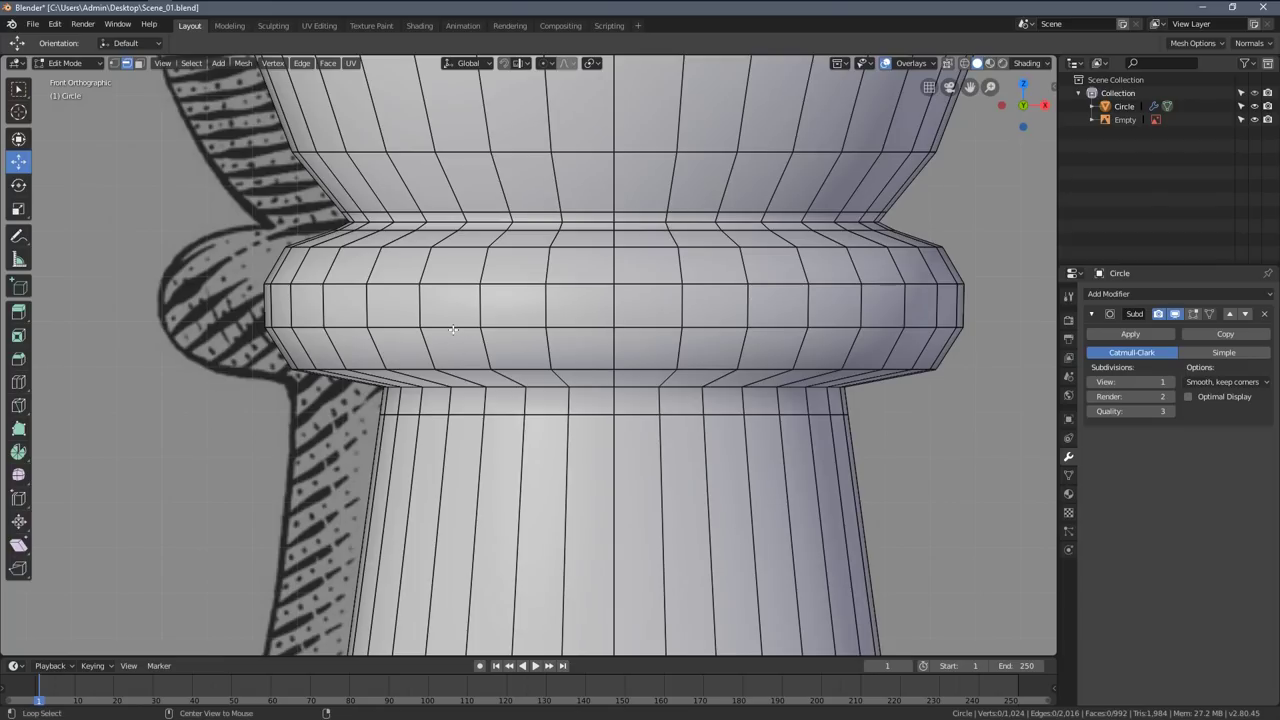
- Lower the collar's two middle edge loops slightly to even out the ring's spacing
alt+click(453, 329)
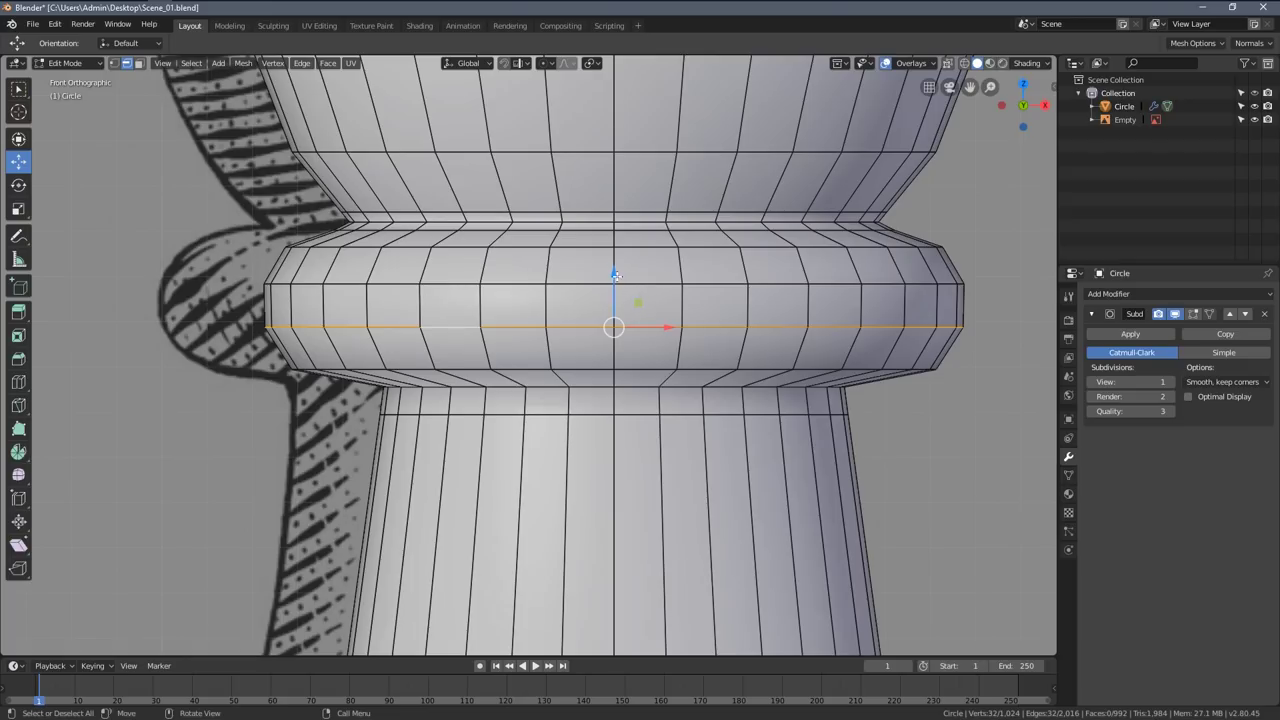
drag(616, 275, 625, 246)
key(a)
alt+click(516, 284)
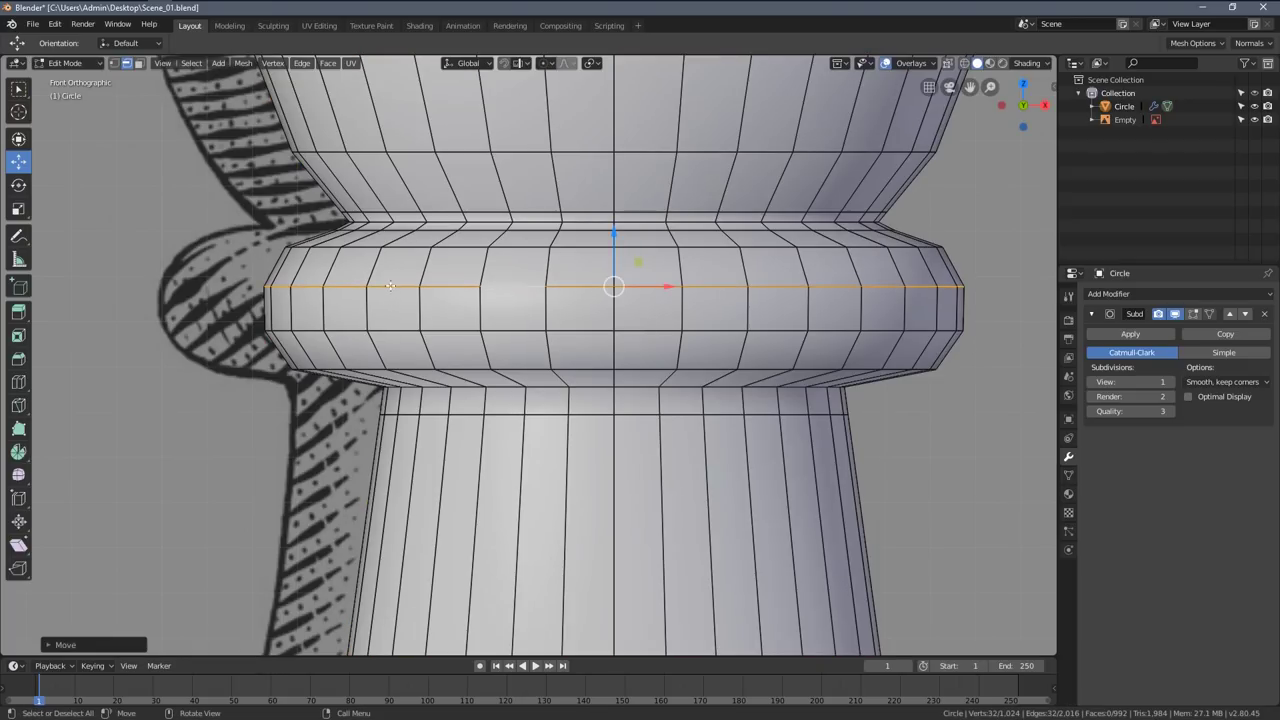
key(a)
- Compare the smoothed collar, neck and lower body with the reference in Object Mode
key(Tab)
scroll(442, 309, down, 2)
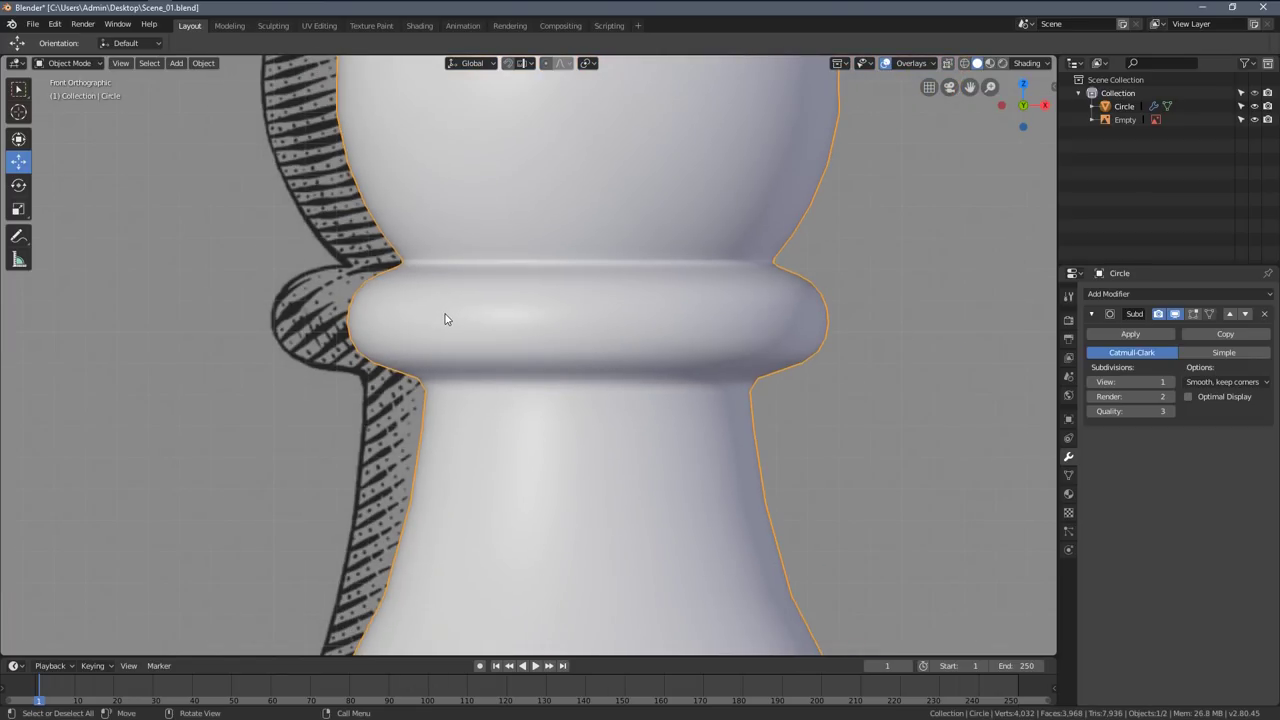
scroll(446, 319, down, 3)
shift+middle_drag(473, 254, 457, 402)
key(alt+a)
shift+middle_drag(475, 313, 511, 148)
shift+middle_drag(477, 346, 487, 248)
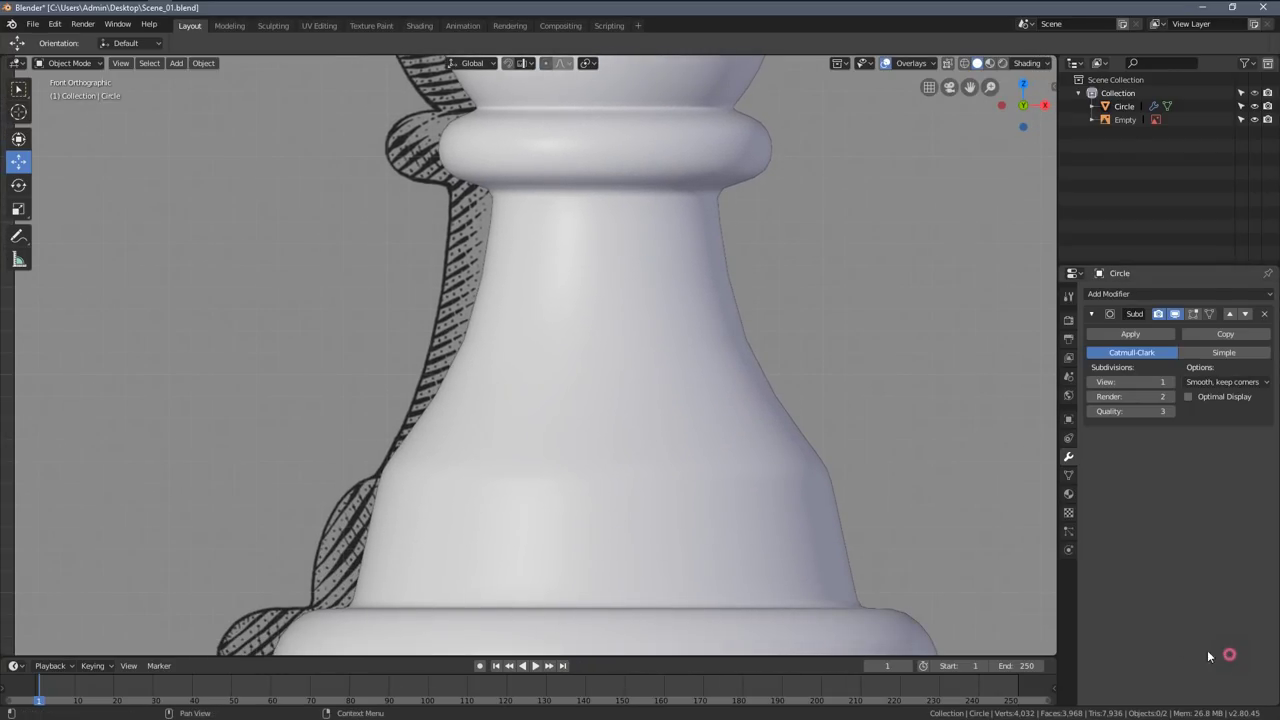
shift+middle_drag(701, 480, 718, 405)
scroll(514, 341, up, 1)
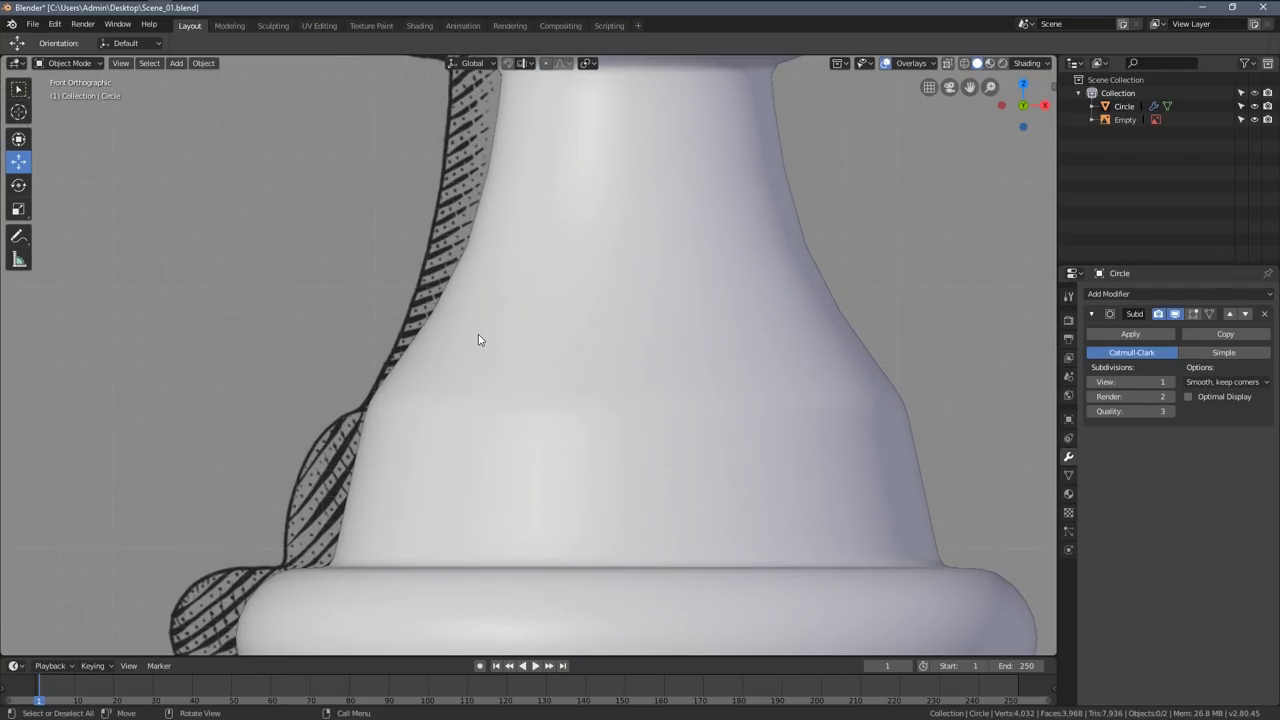
- Return to Edit Mode and clear the mesh selection
key(Tab)
scroll(490, 325, up, 1)
scroll(505, 315, down, 3)
key(alt+a)
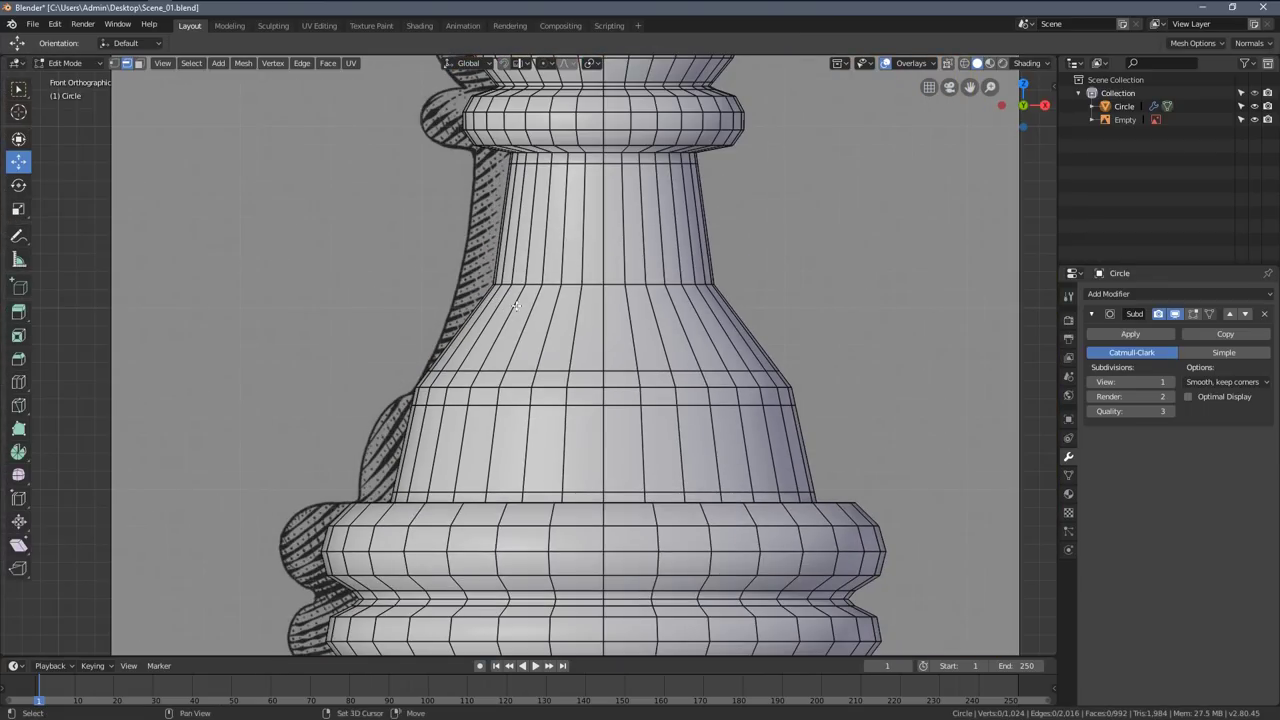
scroll(516, 306, up, 2)
alt+click(538, 322)
scroll(604, 427, up, 4)
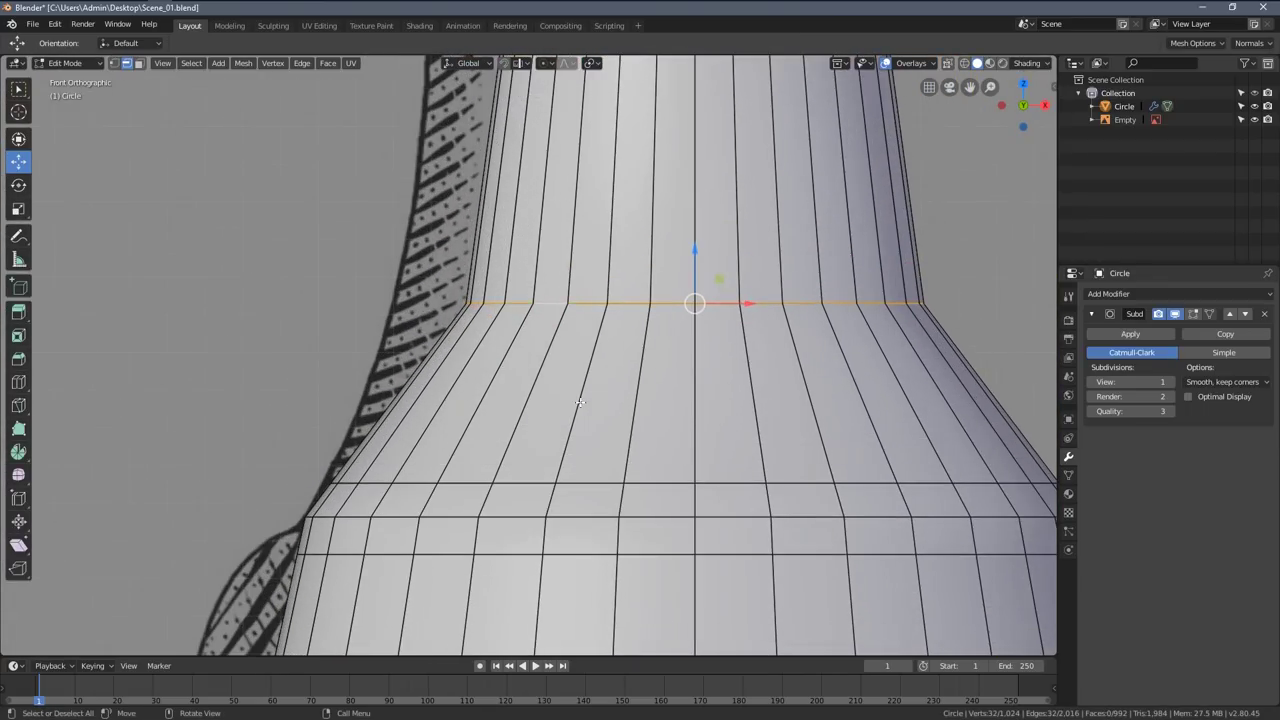
scroll(604, 427, down, 2)
scroll(604, 427, down, 2)
key(ctrl+b)
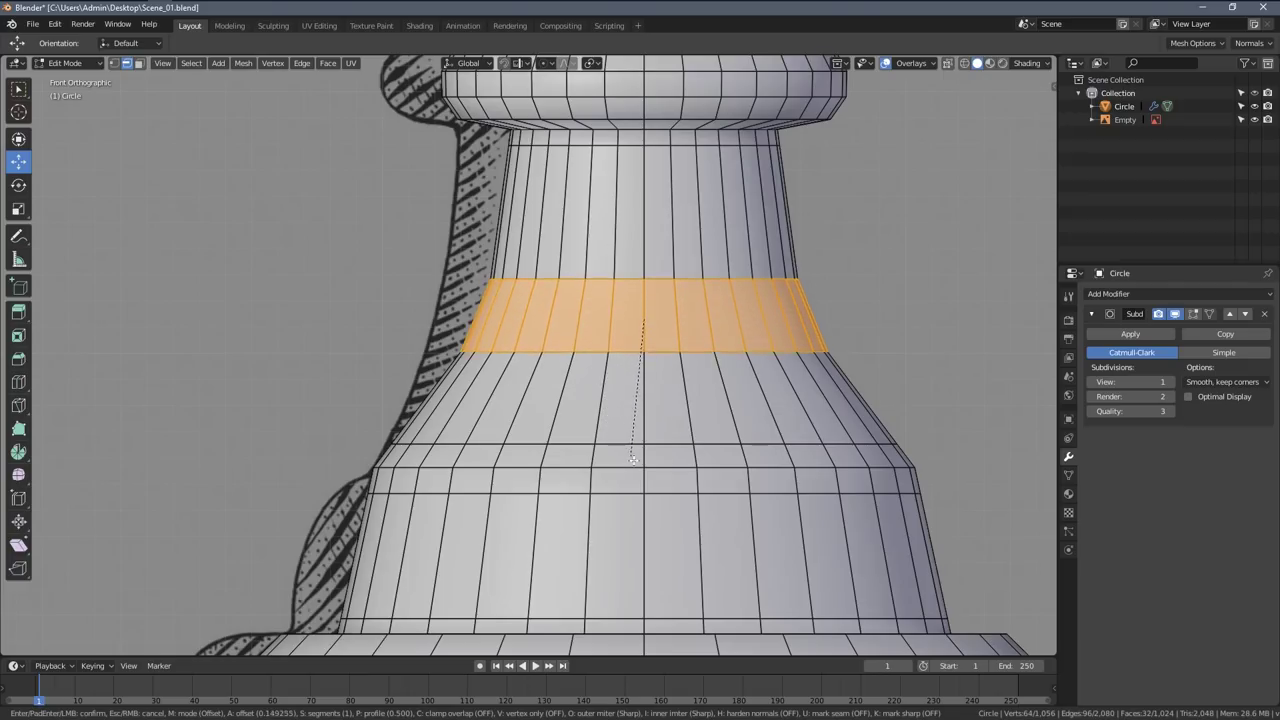
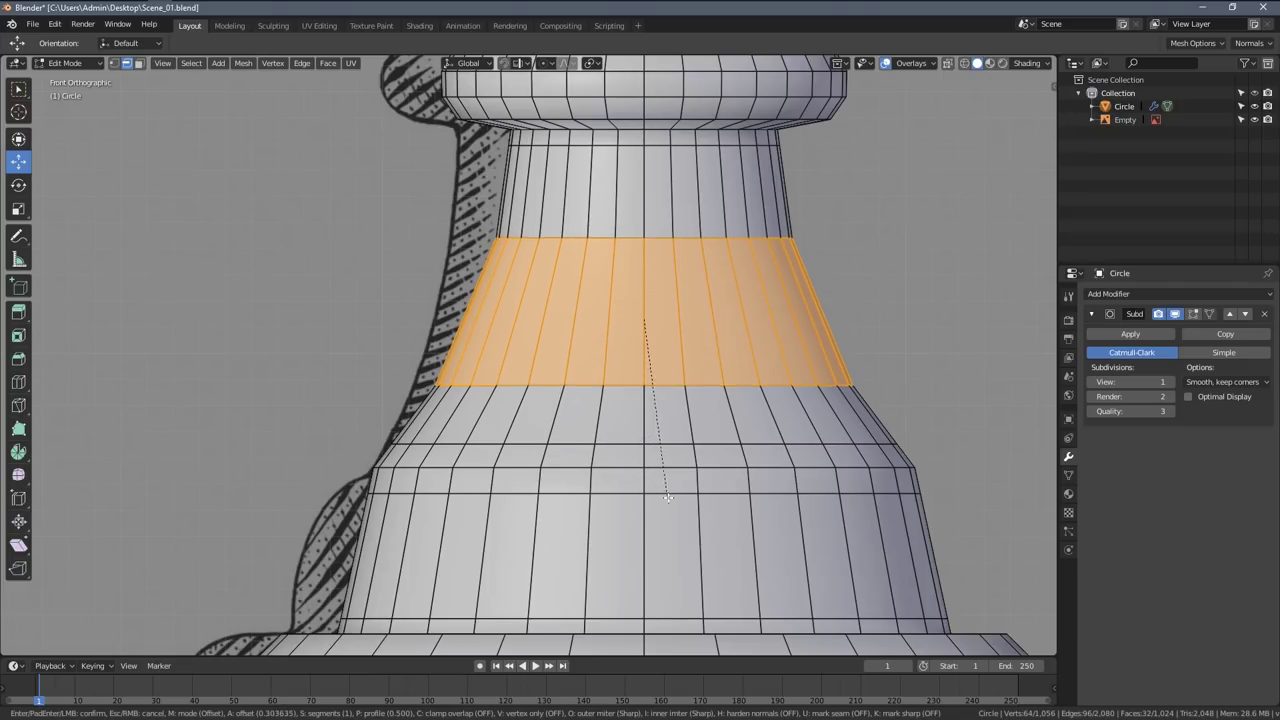
right_click(610, 430)
scroll(610, 430, up, 3)
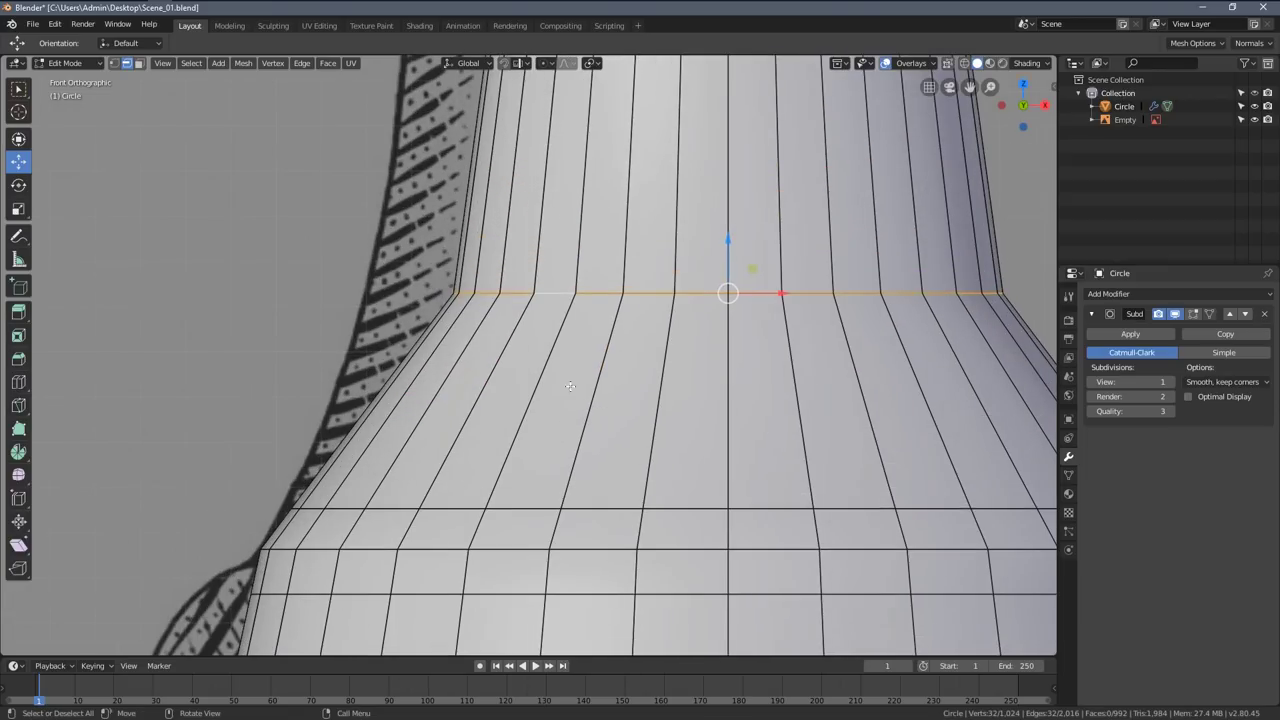
- Bevel the neck's middle edge loop with 2 segments and an offset of about 0.425 m, and check the smoothed curve
key(alt+a)
scroll(575, 350, down, 2)
alt+click(580, 317)
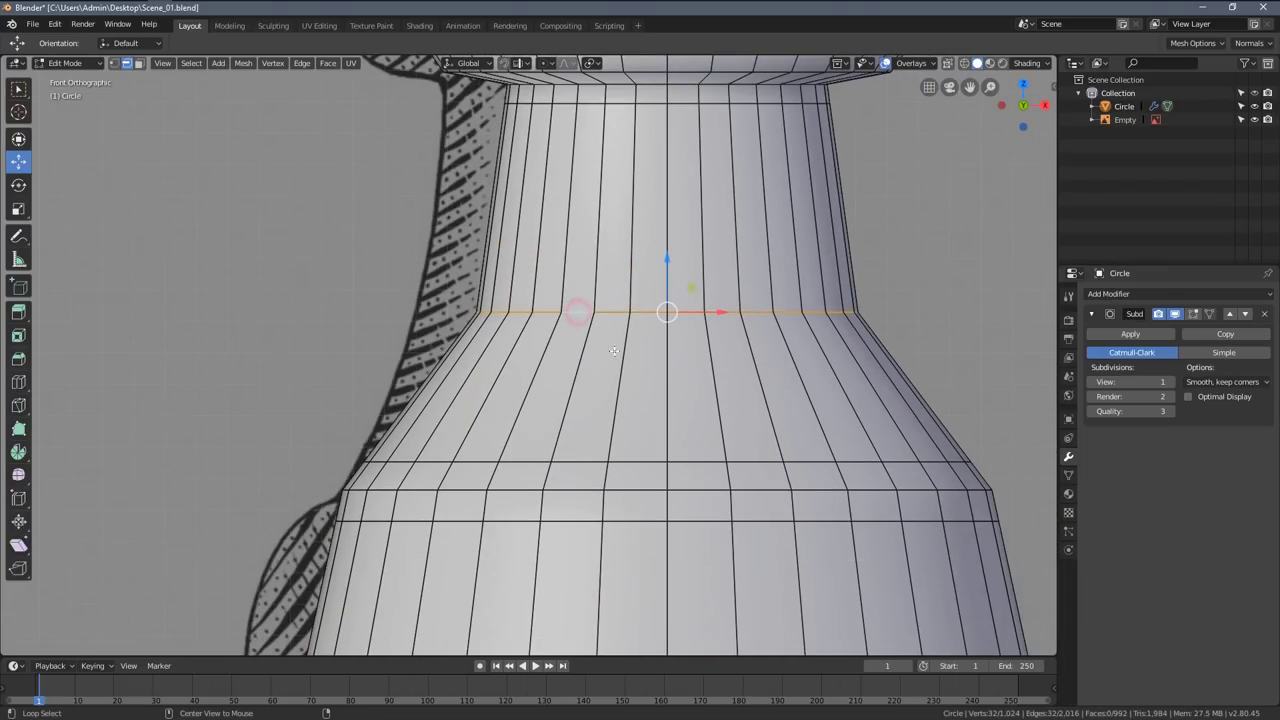
shift+middle_drag(580, 317, 588, 357)
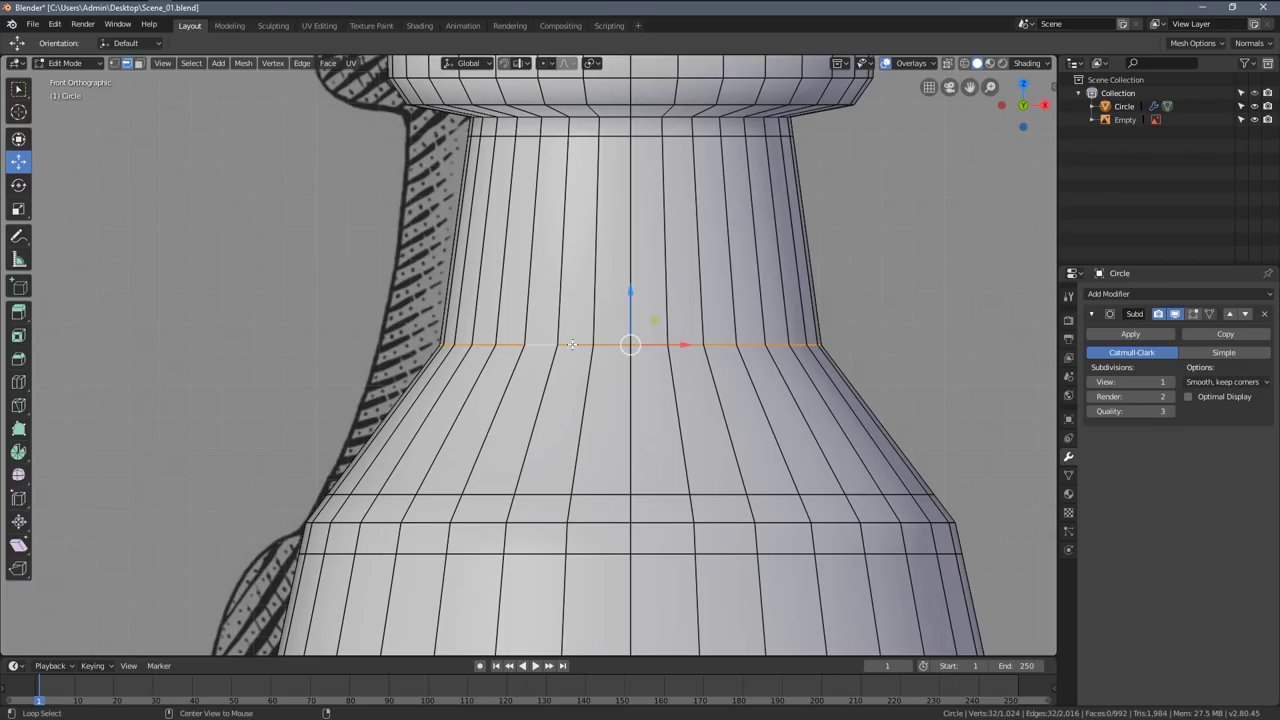
key(ctrl+b)
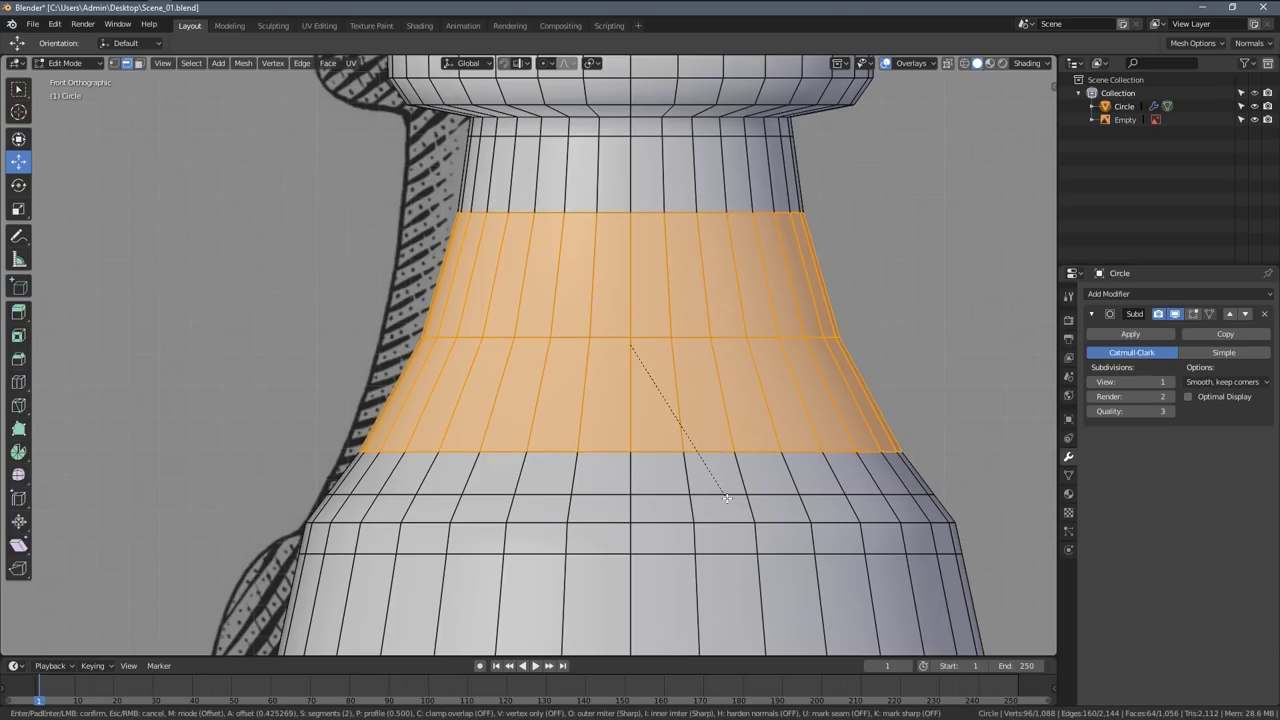
click(727, 497)
scroll(397, 373, down, 4)
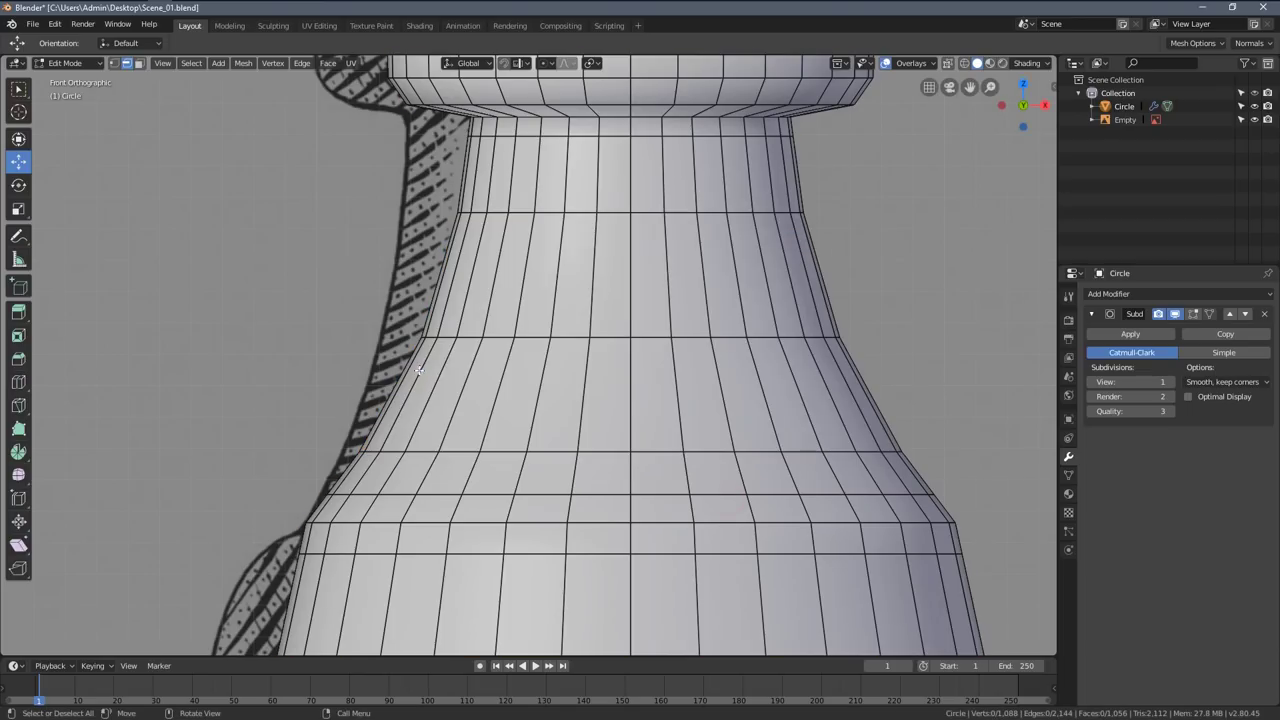
key(Tab)
scroll(480, 300, up, 4)
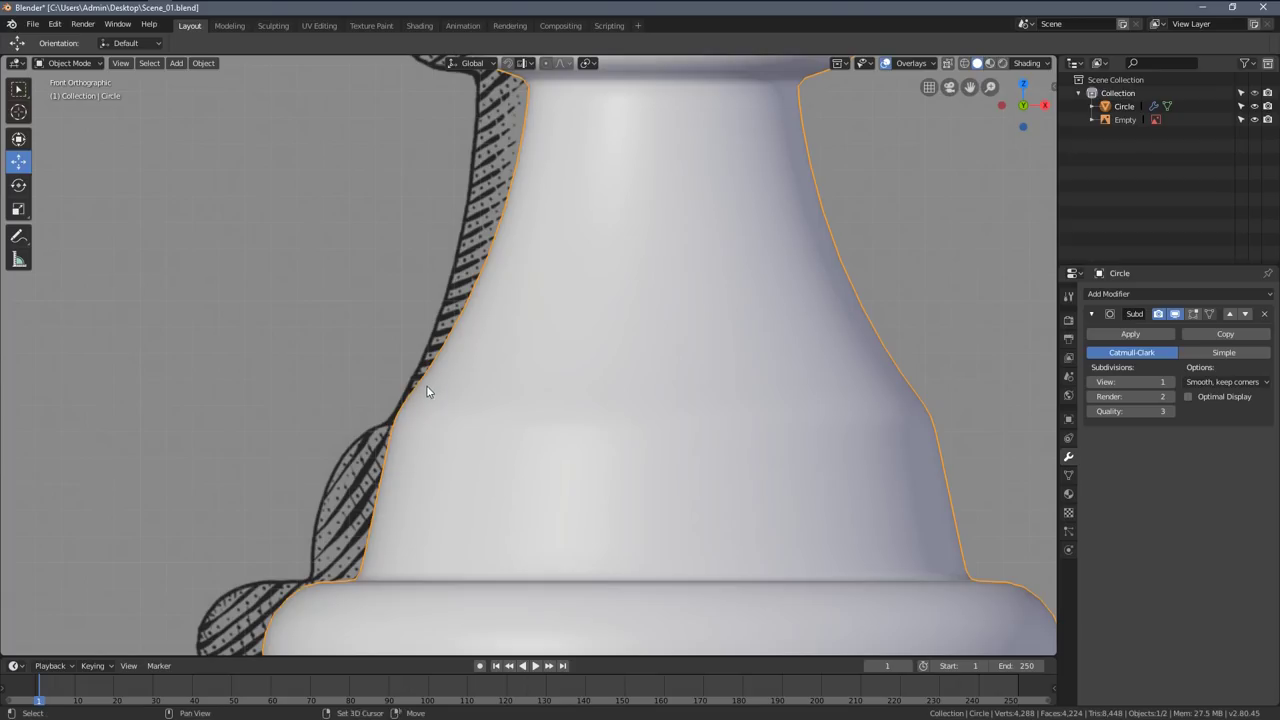
scroll(428, 389, up, 2)
- In Edit Mode, delete the supporting edge loop just below the lower body's shoulder
key(Tab)
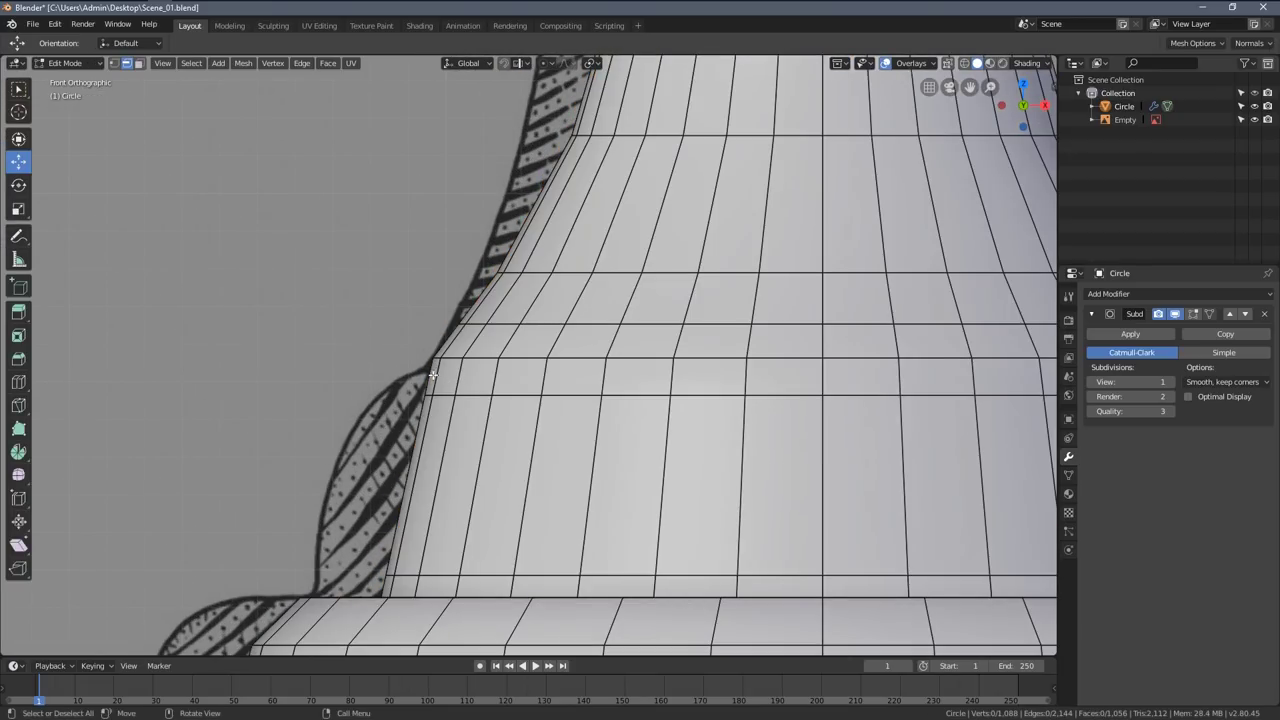
alt+click(508, 394)
key(x)
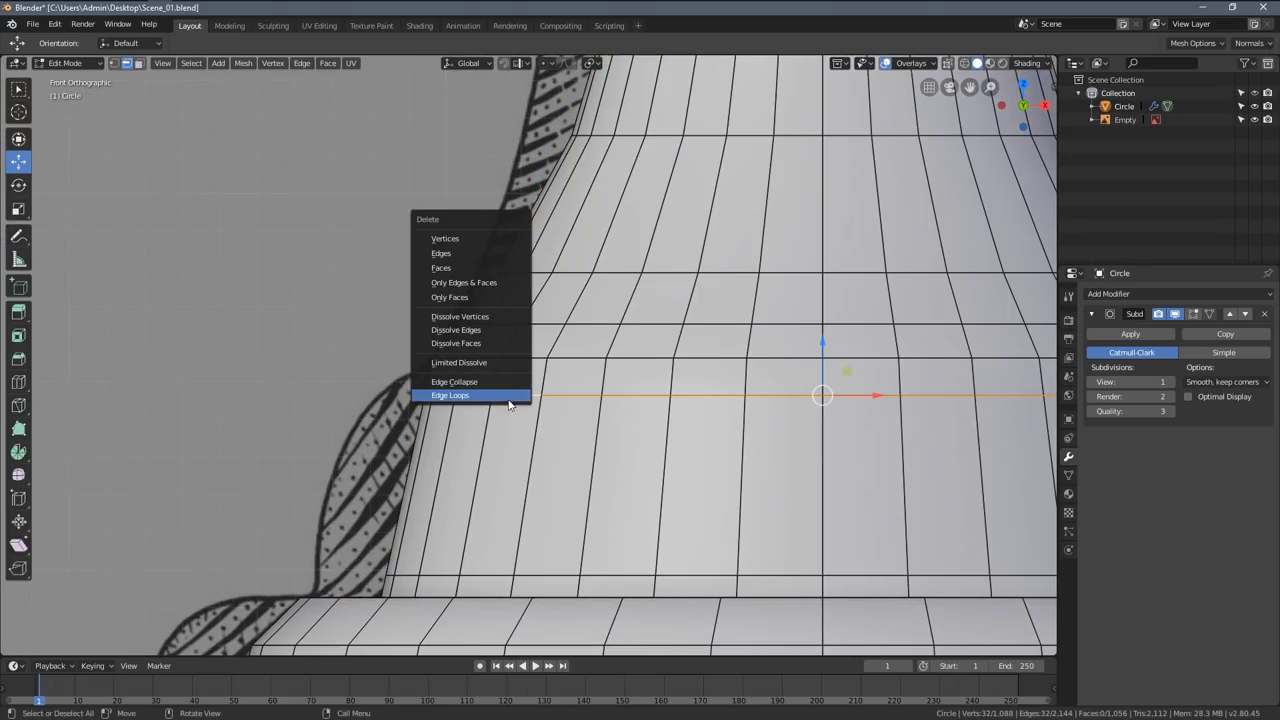
click(510, 400)
key(alt+a)
- Delete the bevel's lowest edge loop and the supporting loop just above the lower body's shoulder
alt+click(620, 282)
key(x)
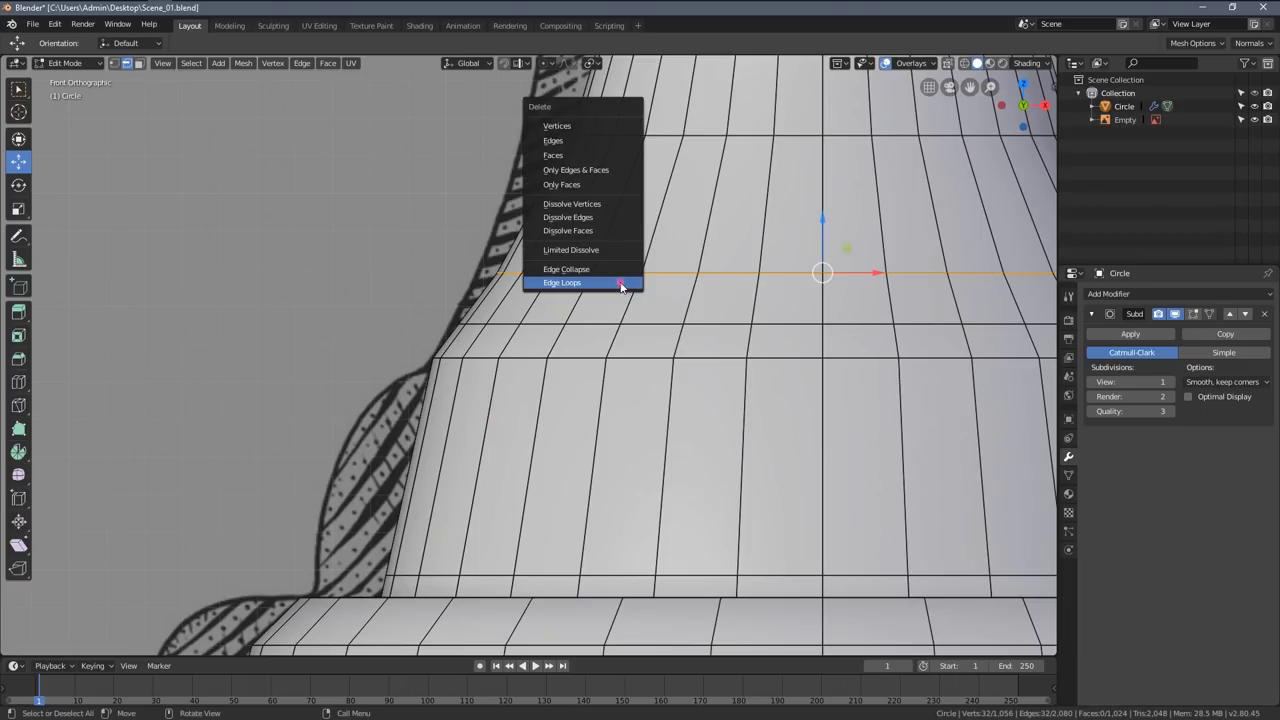
click(622, 283)
key(a)
key(alt+a)
alt+click(594, 324)
key(x)
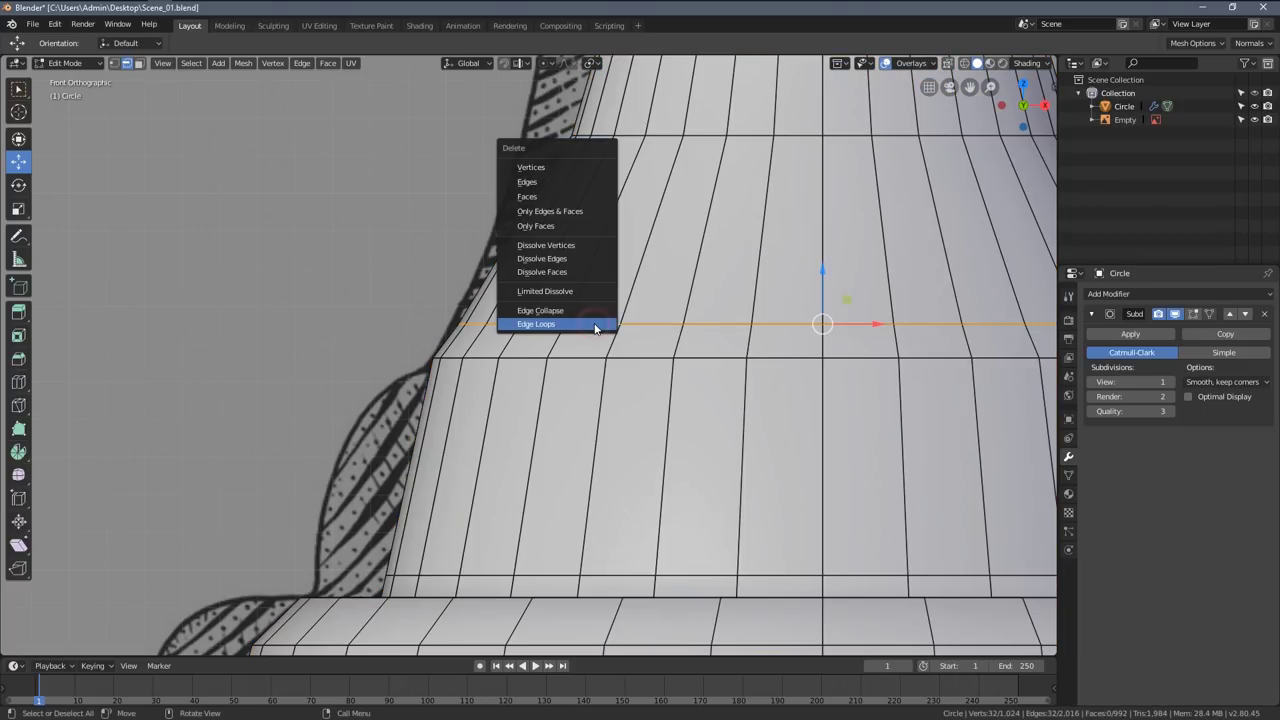
click(594, 323)
key(alt+a)
- Lower the shoulder edge loop about 0.17 m along Z and scale it outward slightly
alt+click(580, 357)
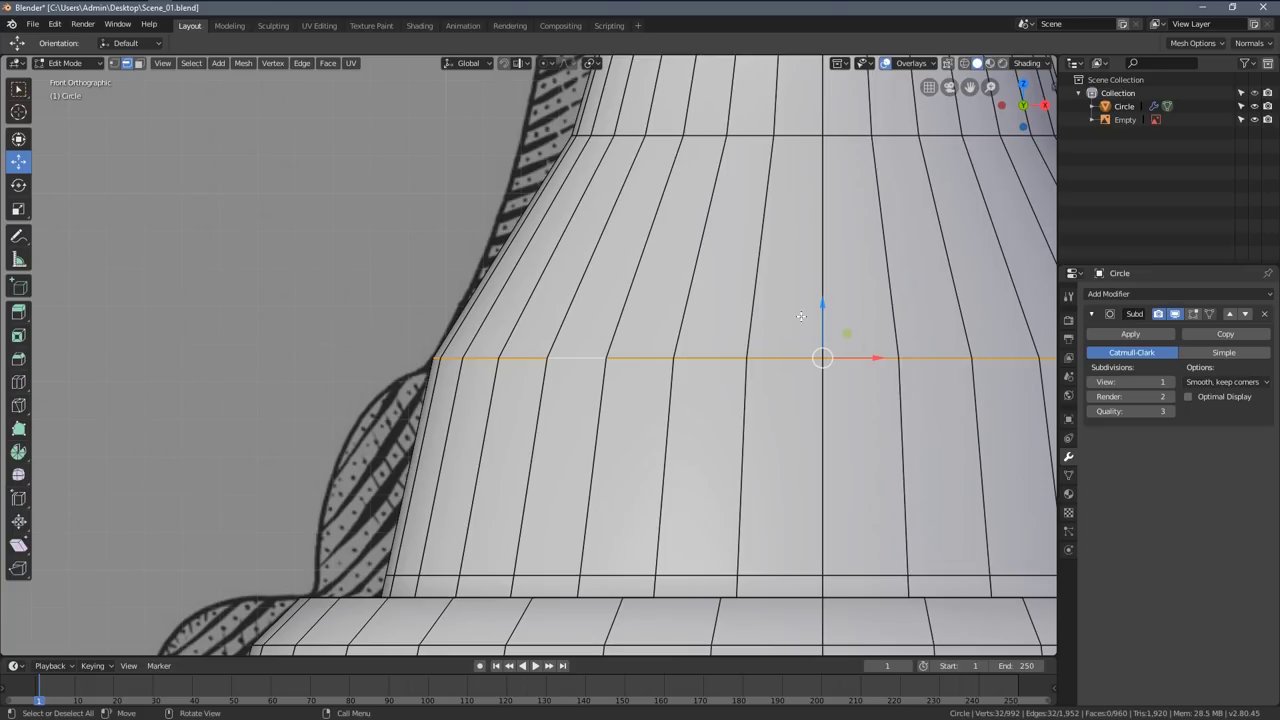
key(g)
key(z)
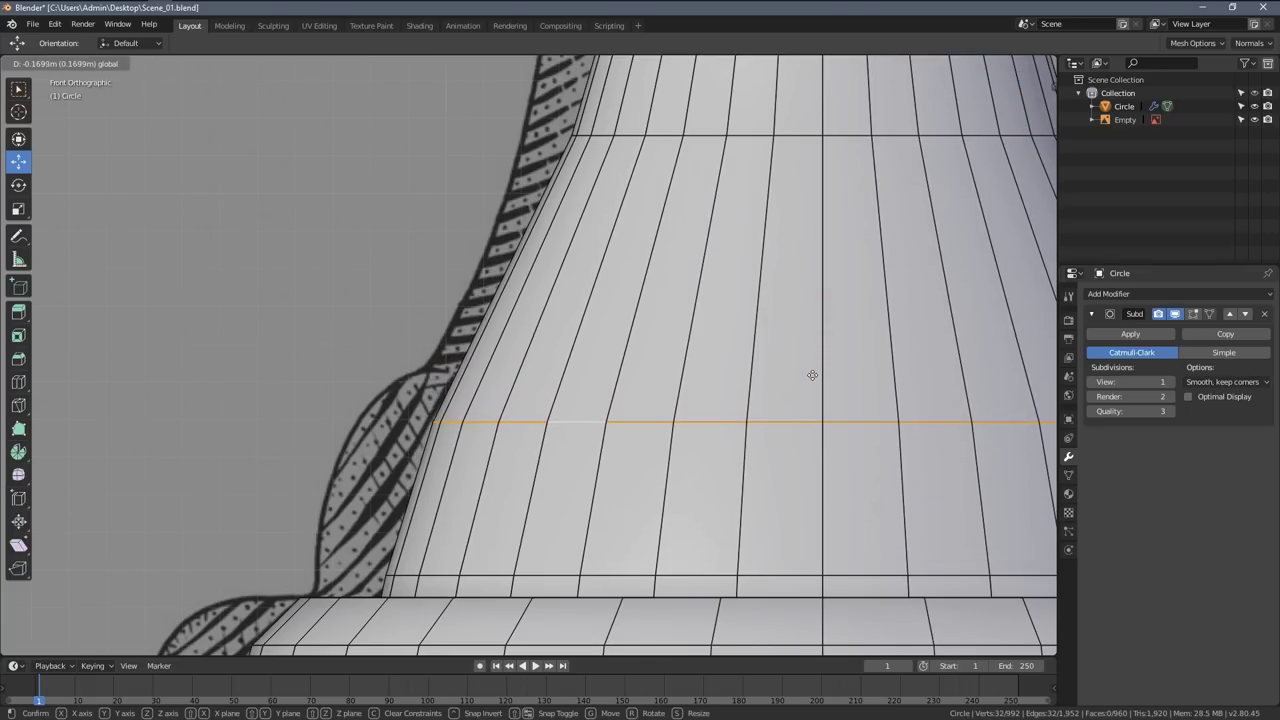
click(812, 375)
key(s)
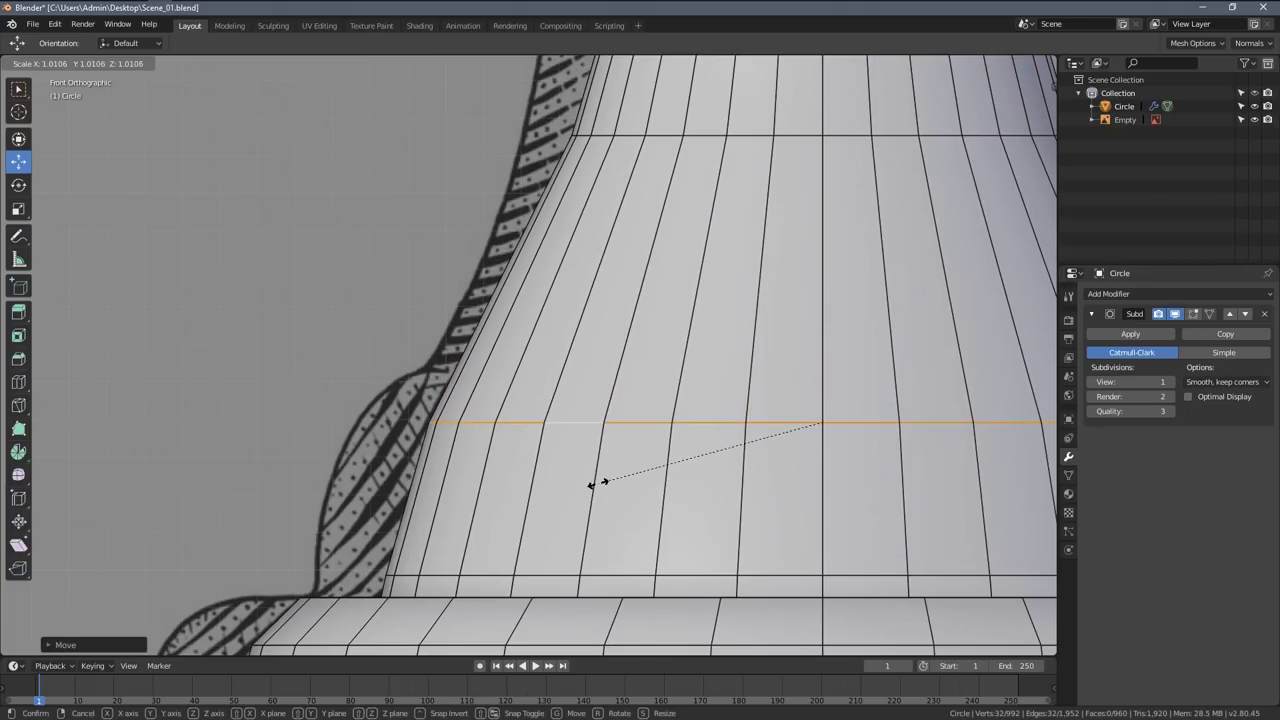
click(584, 487)
key(a)
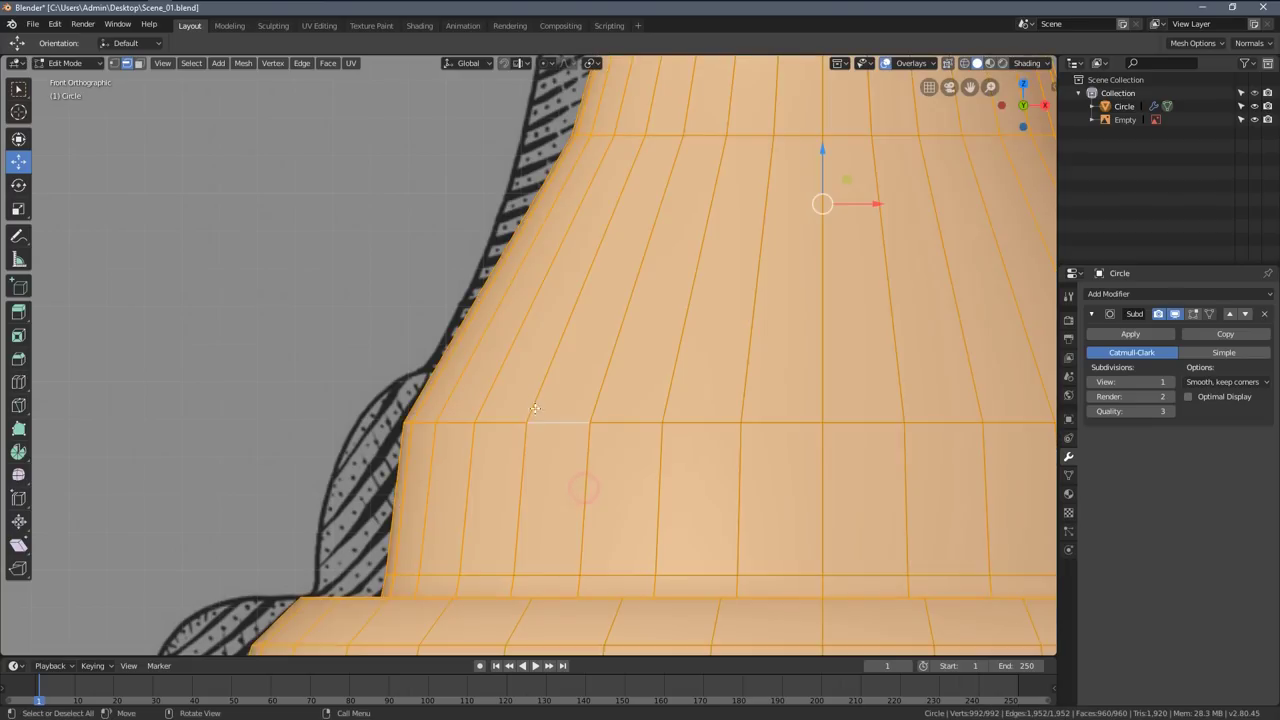
- Add a horizontal edge loop just above the lower body's shoulder and scale it inward slightly to follow the reference outline
key(alt+a)
key(ctrl+r)
click(536, 283)
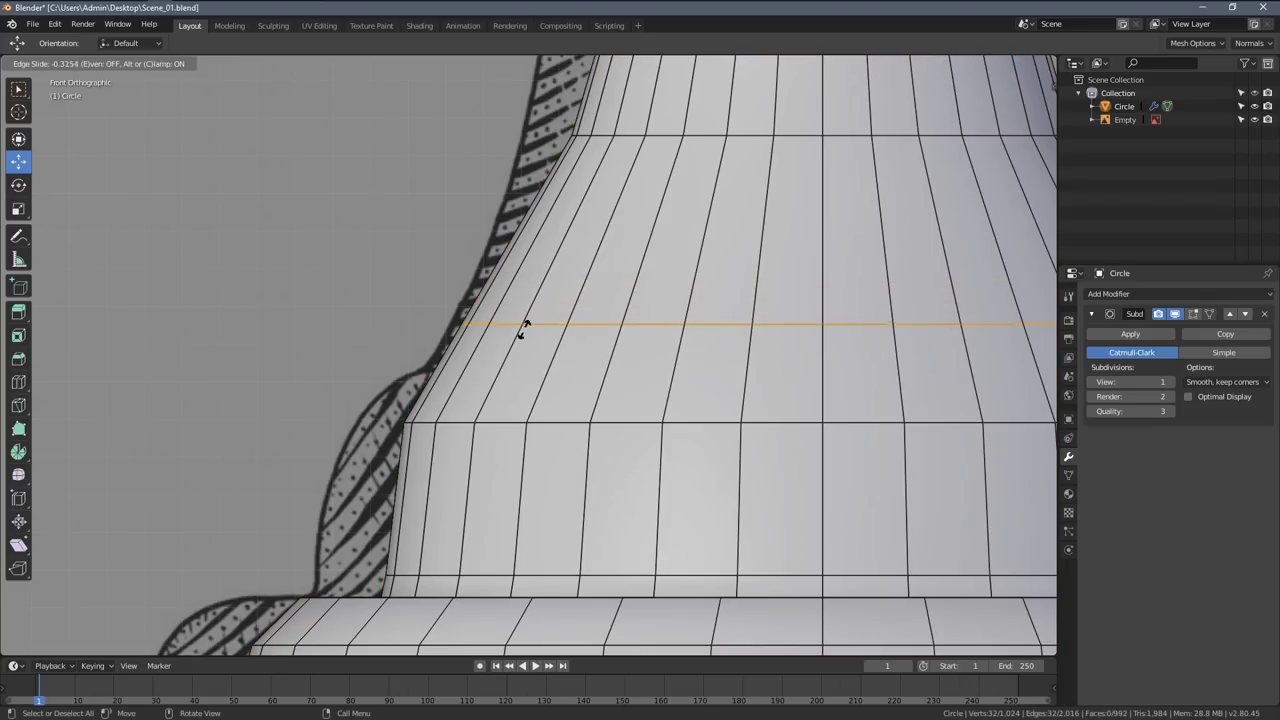
click(510, 365)
key(s)
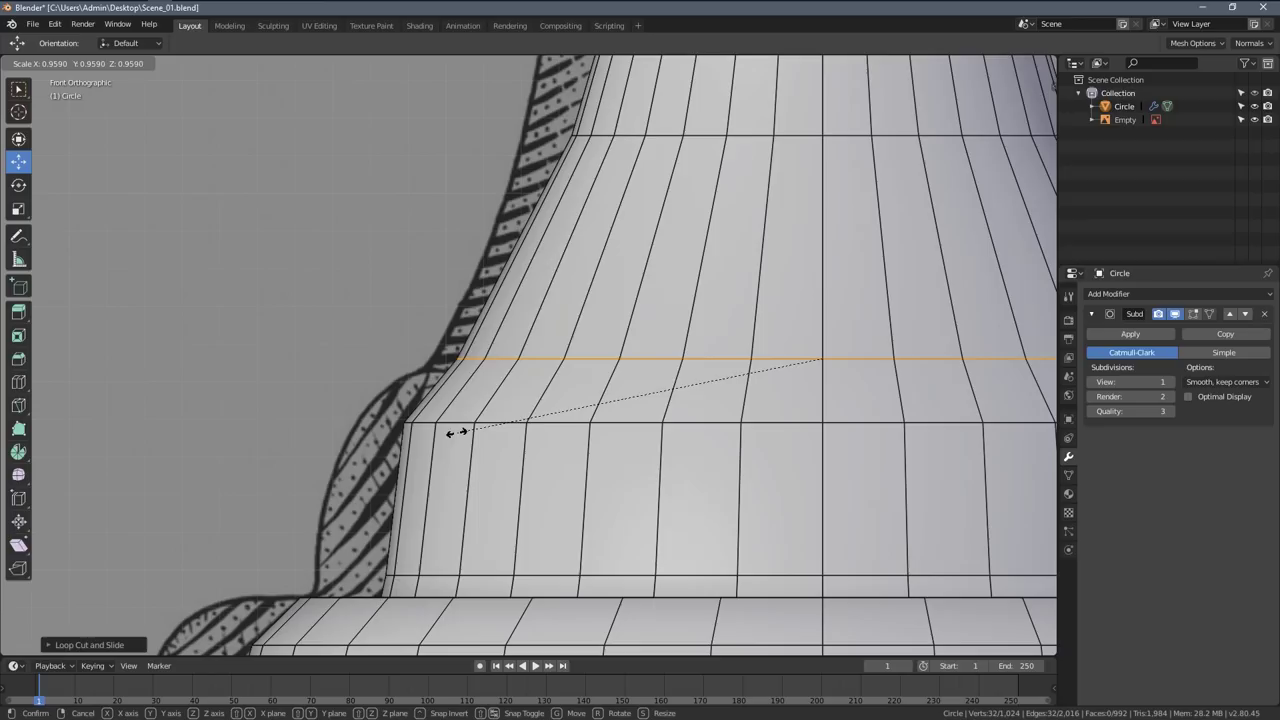
click(467, 434)
- Raise the shoulder edge loop slightly along Z, scale it inward to about 0.98, and check the smoothed pawn in Object Mode
key(a)
alt+click(542, 430)
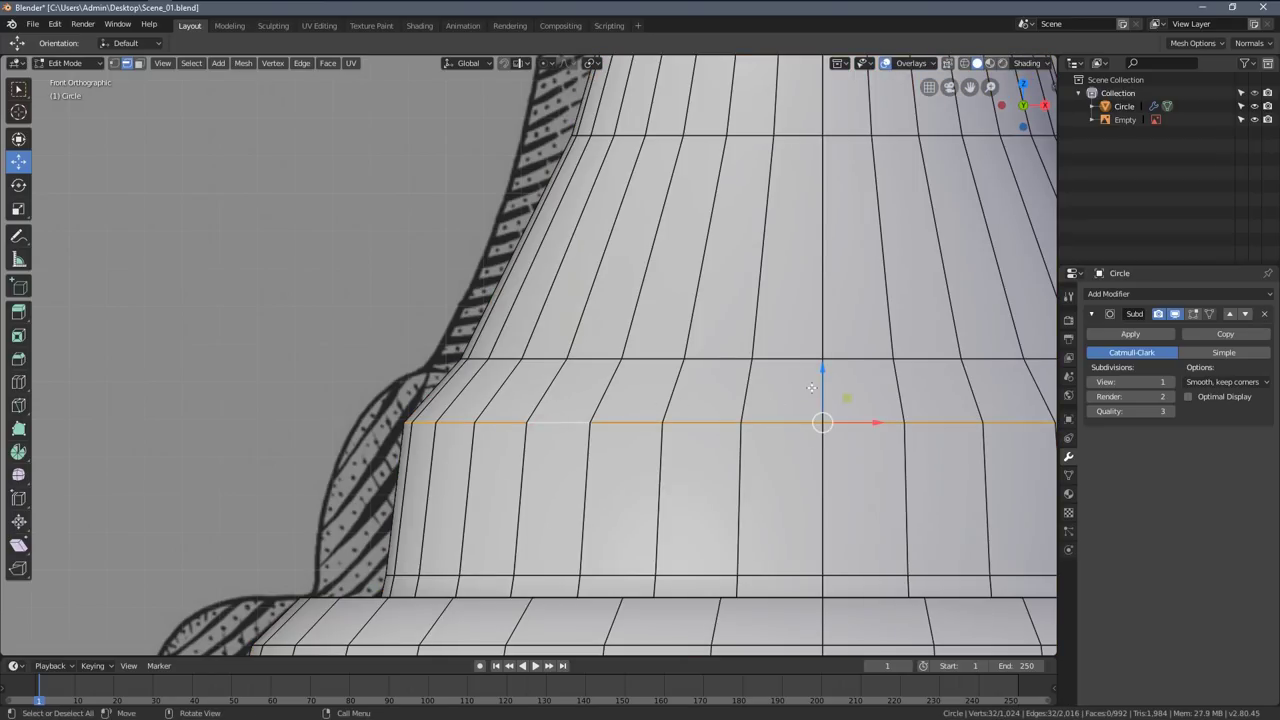
drag(822, 372, 822, 353)
key(s)
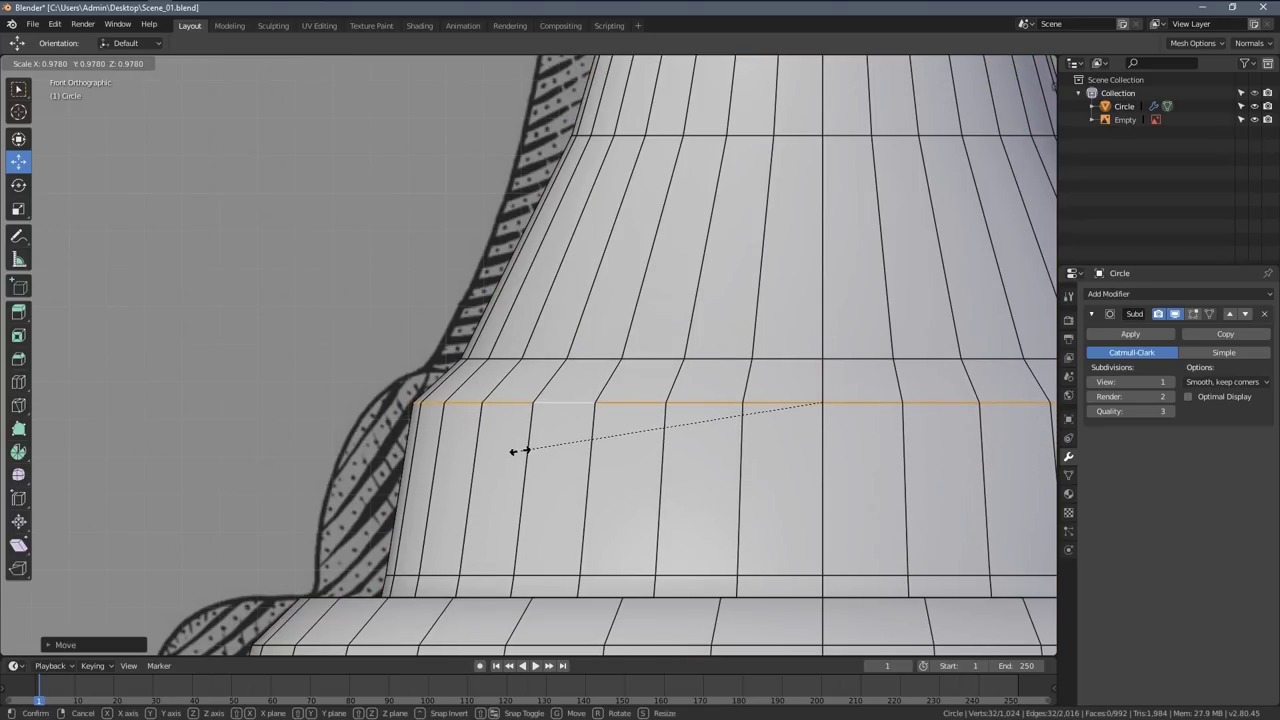
click(519, 451)
scroll(610, 434, down, 3)
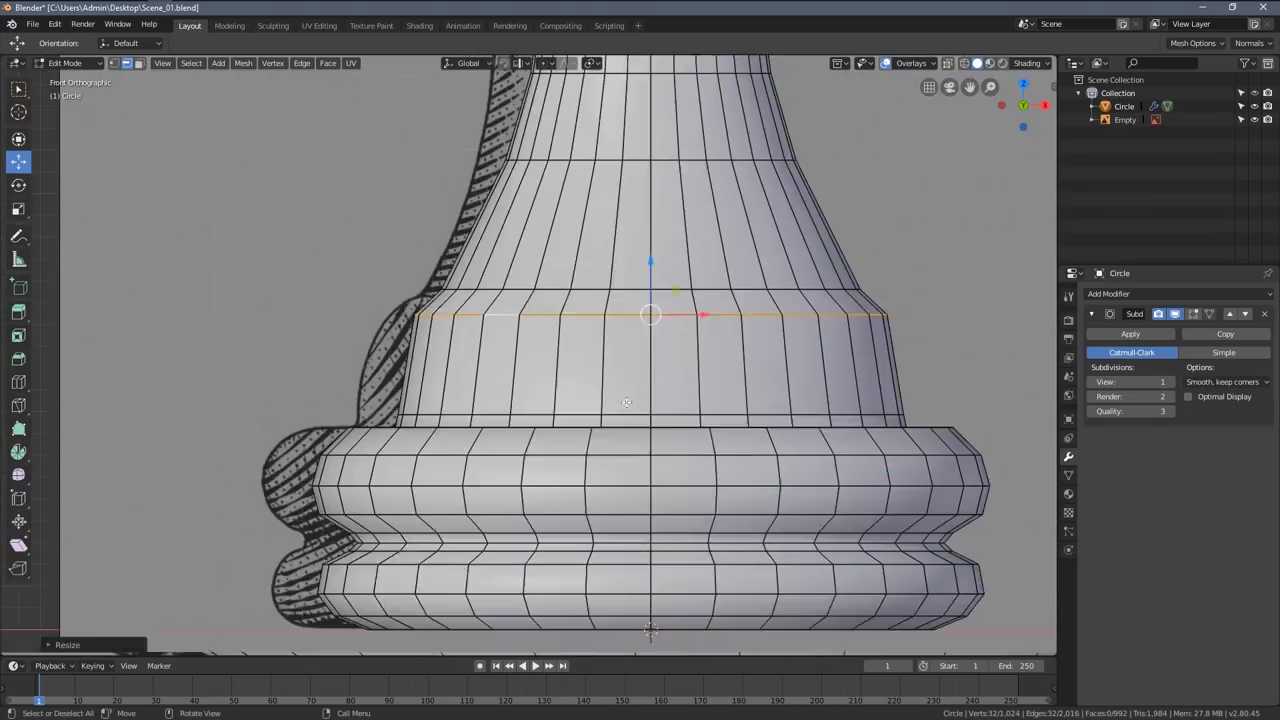
scroll(626, 402, down, 1)
key(Tab)
scroll(580, 403, down, 4)
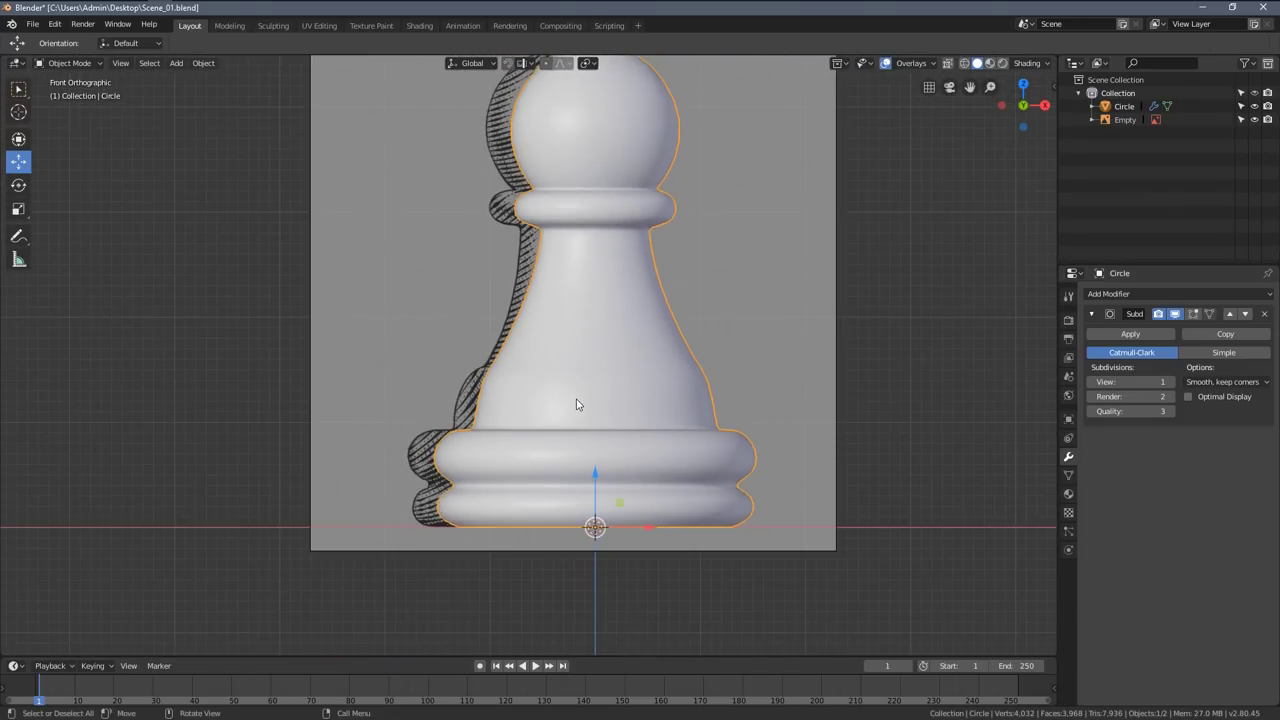
- In Edit Mode, add an edge loop just below the lower body's shoulder and scale it outward slightly
scroll(576, 404, up, 6)
key(Tab)
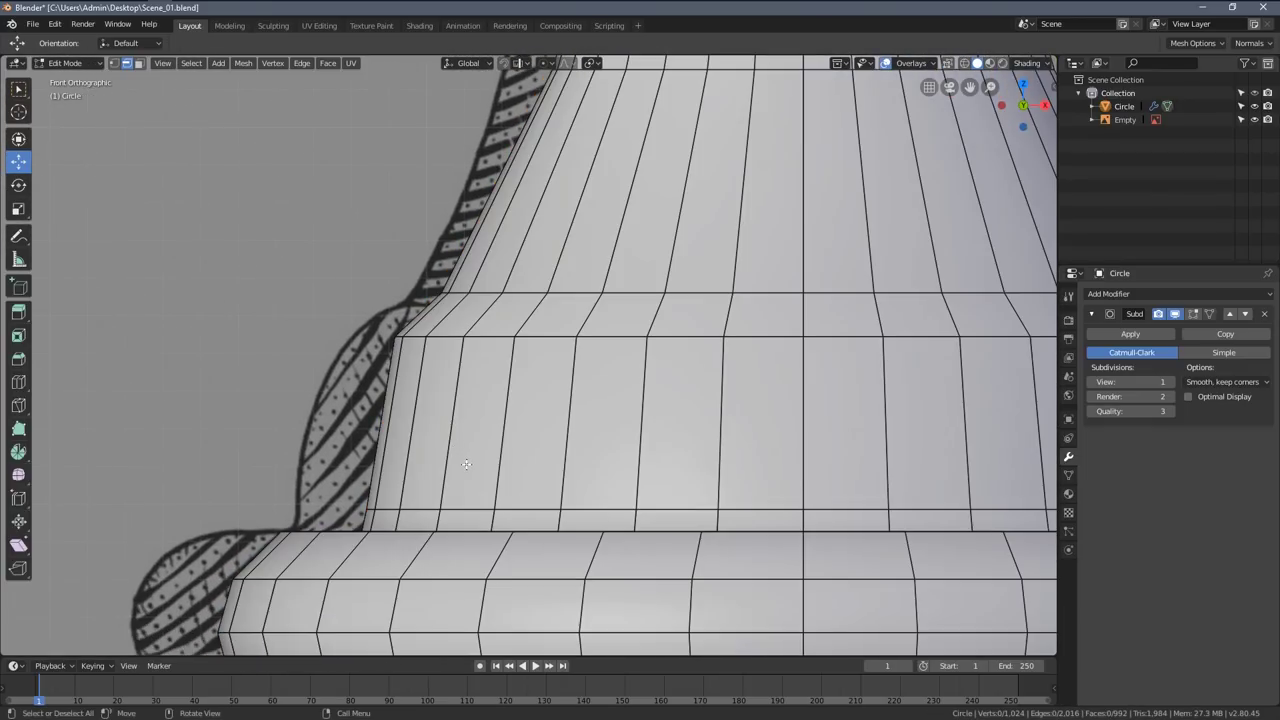
scroll(458, 466, up, 1)
key(ctrl+r)
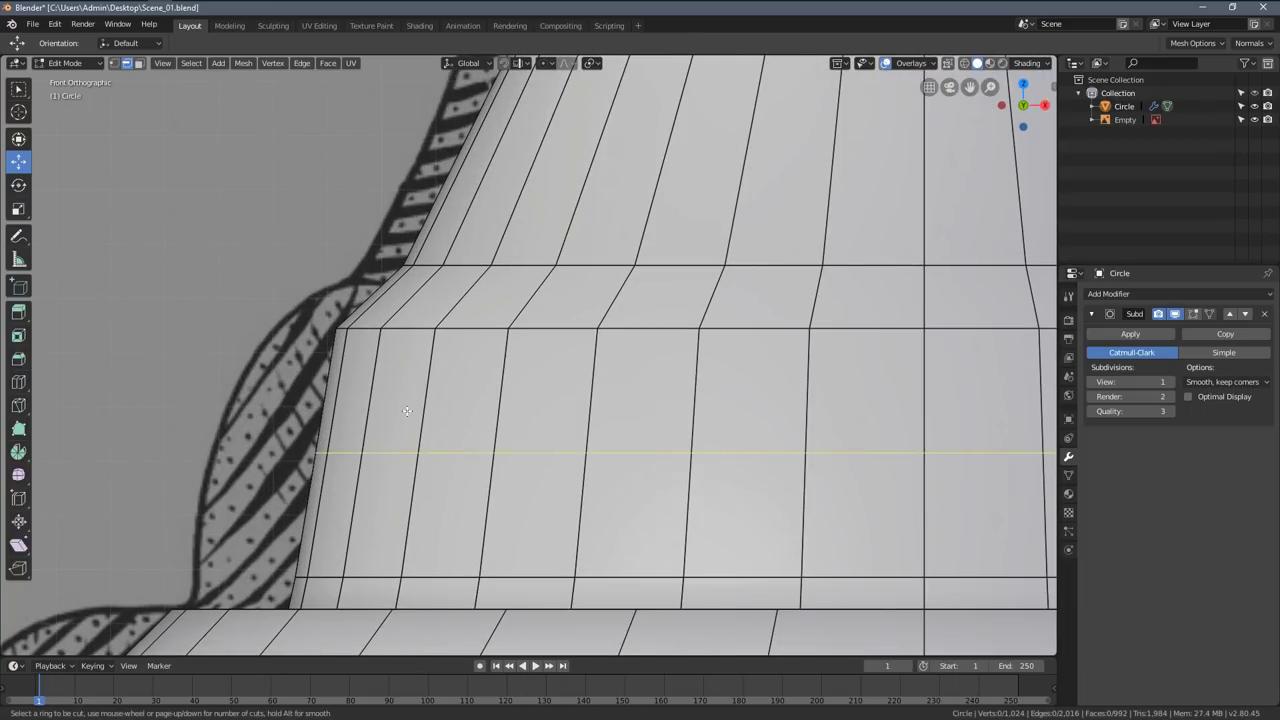
click(414, 398)
click(385, 415)
key(s)
key(Escape)
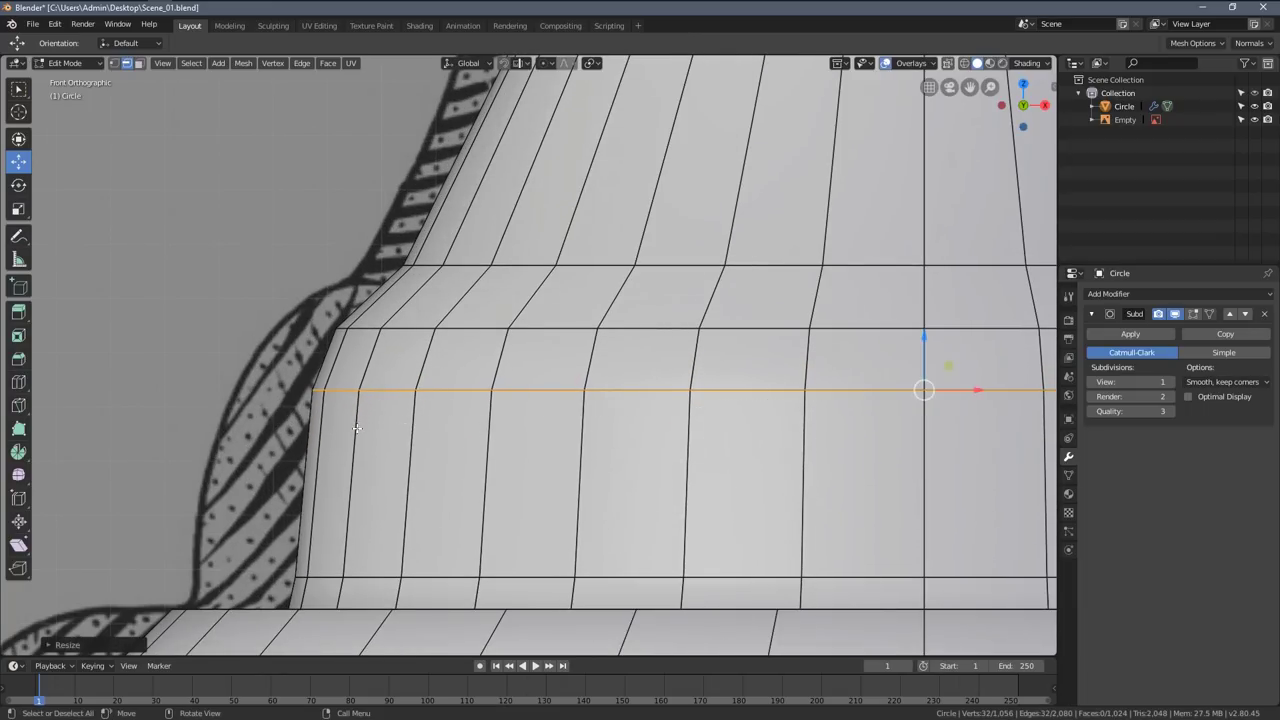
- Raise the shoulder edge loop slightly along Z and scale it outward to about 1.008
key(a)
key(alt+a)
alt+click(461, 330)
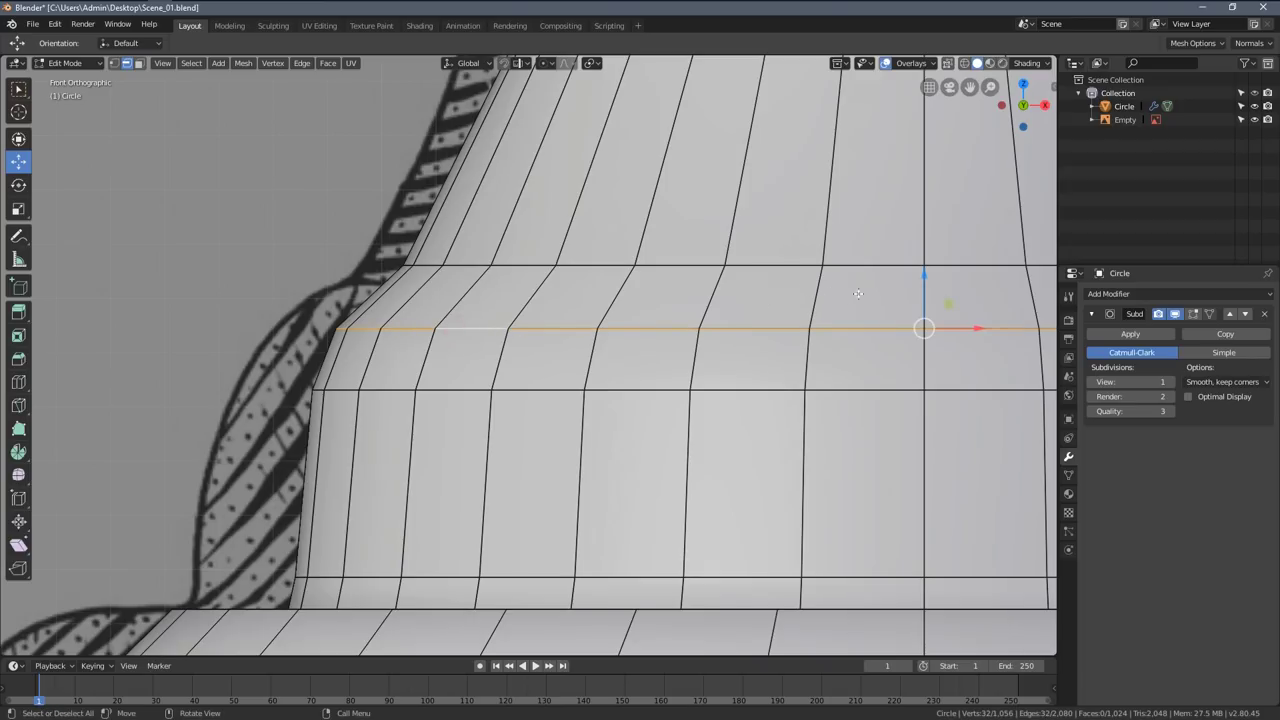
drag(913, 282, 922, 275)
key(s)
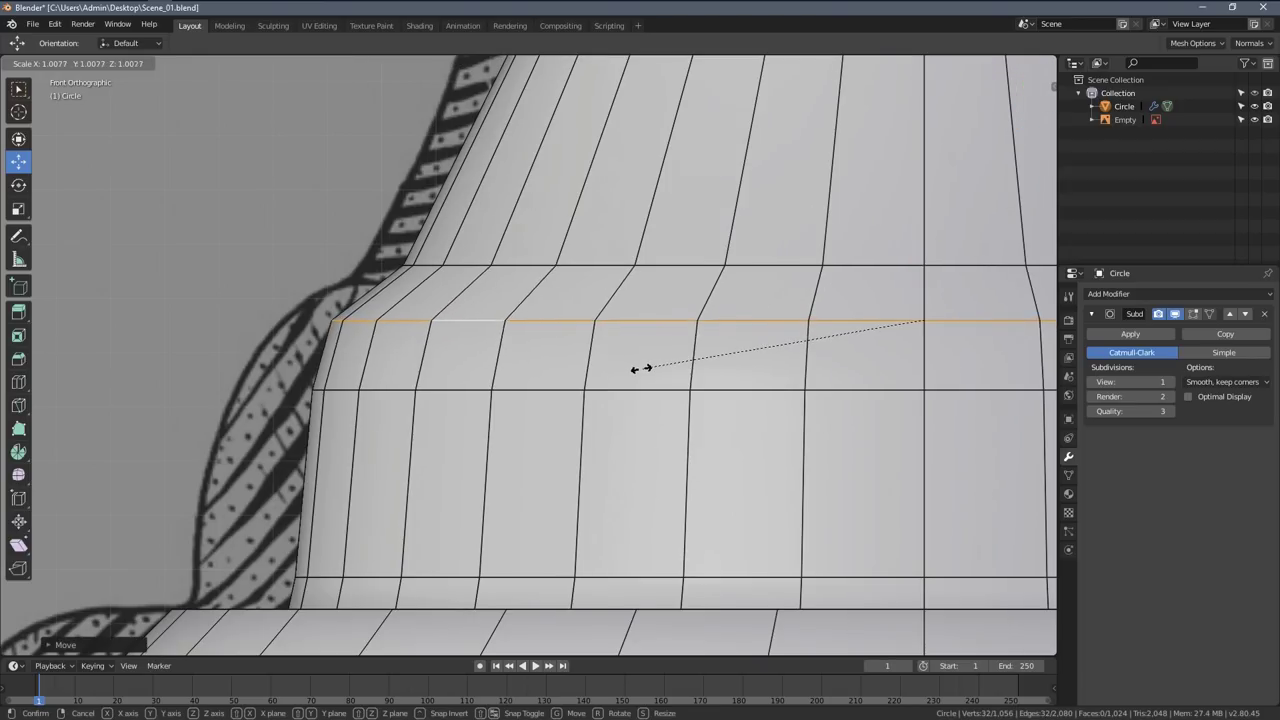
click(640, 368)
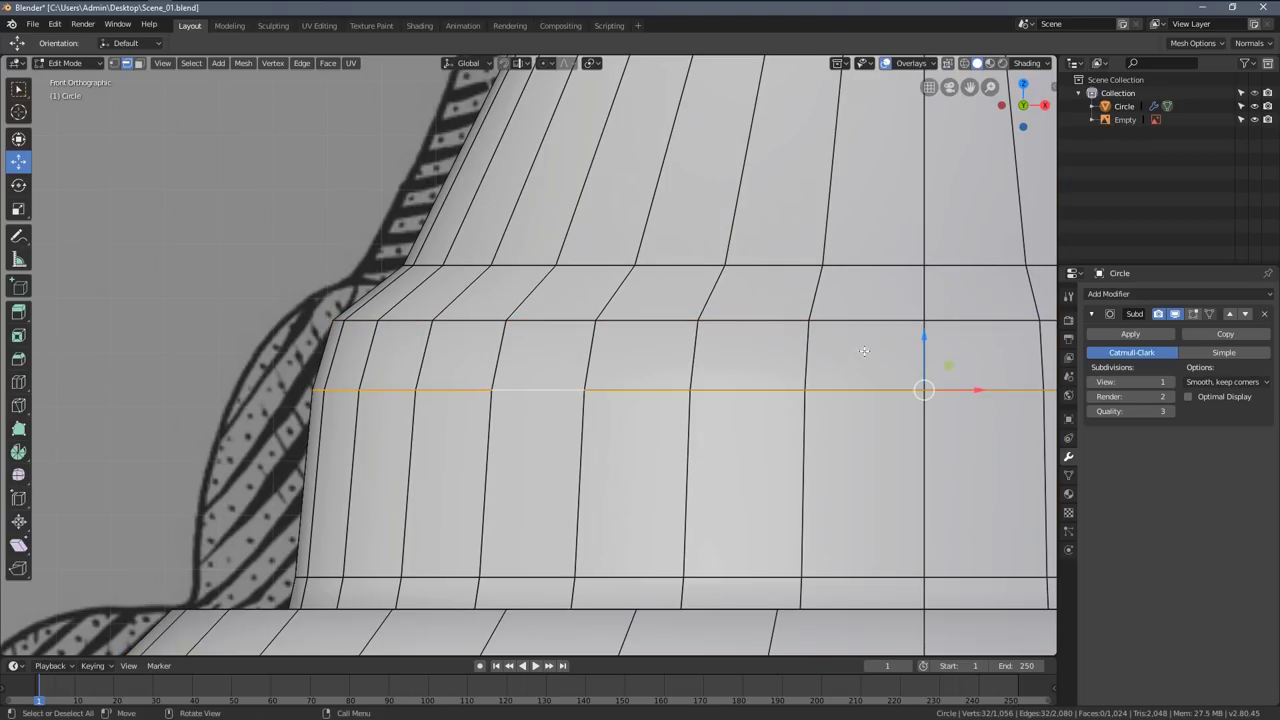
- Raise the loop just below the shoulder, and lower the loop just above the shoulder while scaling it outward slightly
drag(919, 342, 919, 318)
key(alt+a)
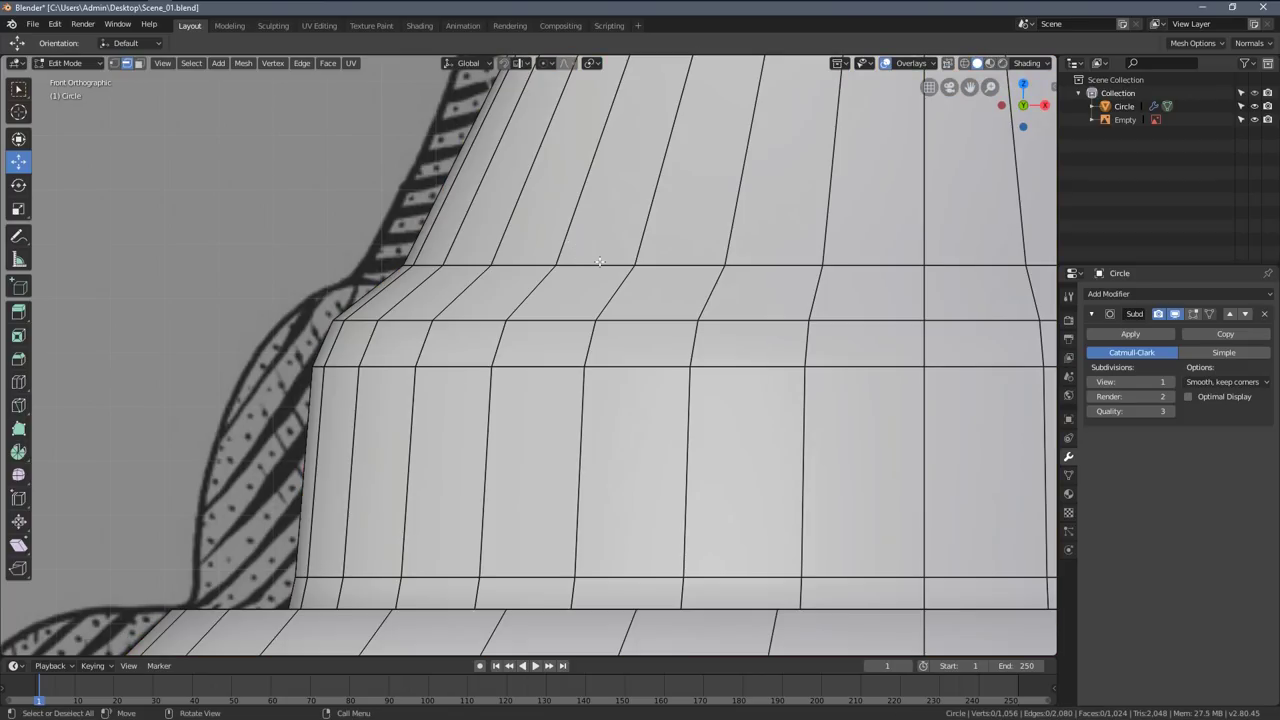
mouse_move(910, 227)
mouse_down()
mouse_move(914, 245)
mouse_move(923, 229)
mouse_up()
key(s)
click(816, 300)
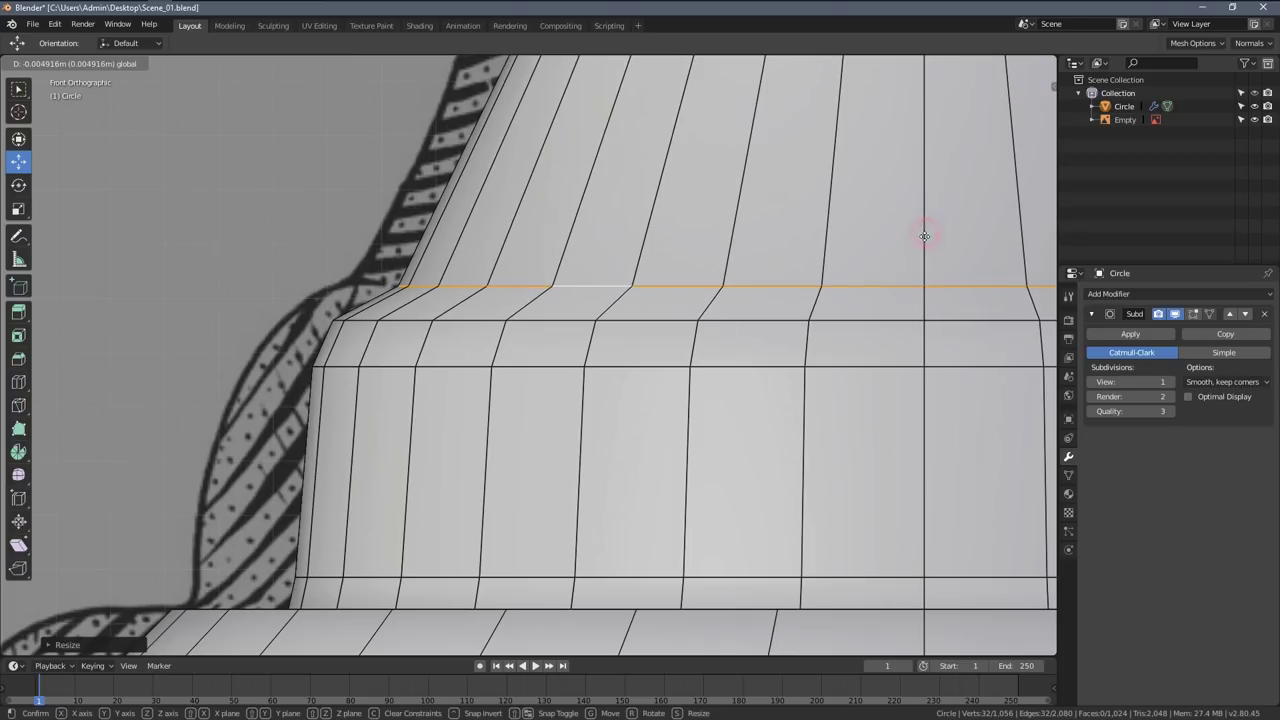
scroll(686, 323, down, 4)
scroll(654, 351, up, 3)
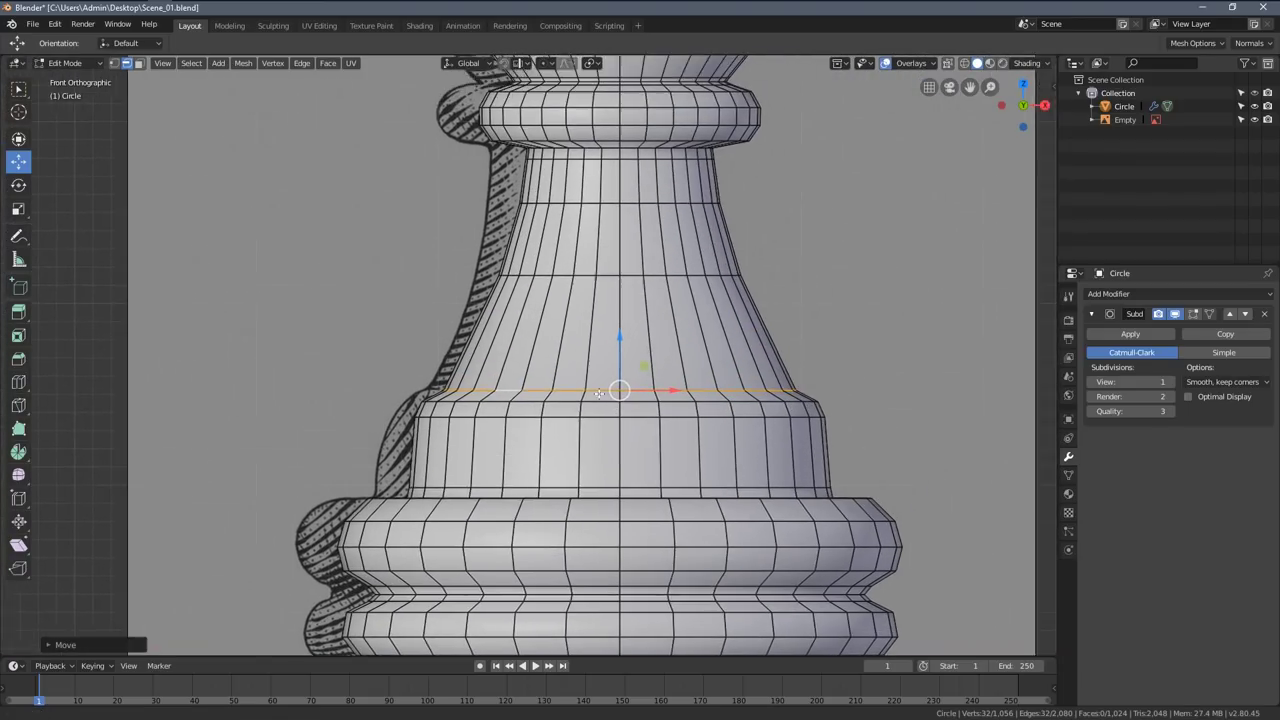
- Add an edge loop midway between the shoulder and the next loop up the body, and scale it inward slightly
key(a)
key(alt+a)
click(493, 323)
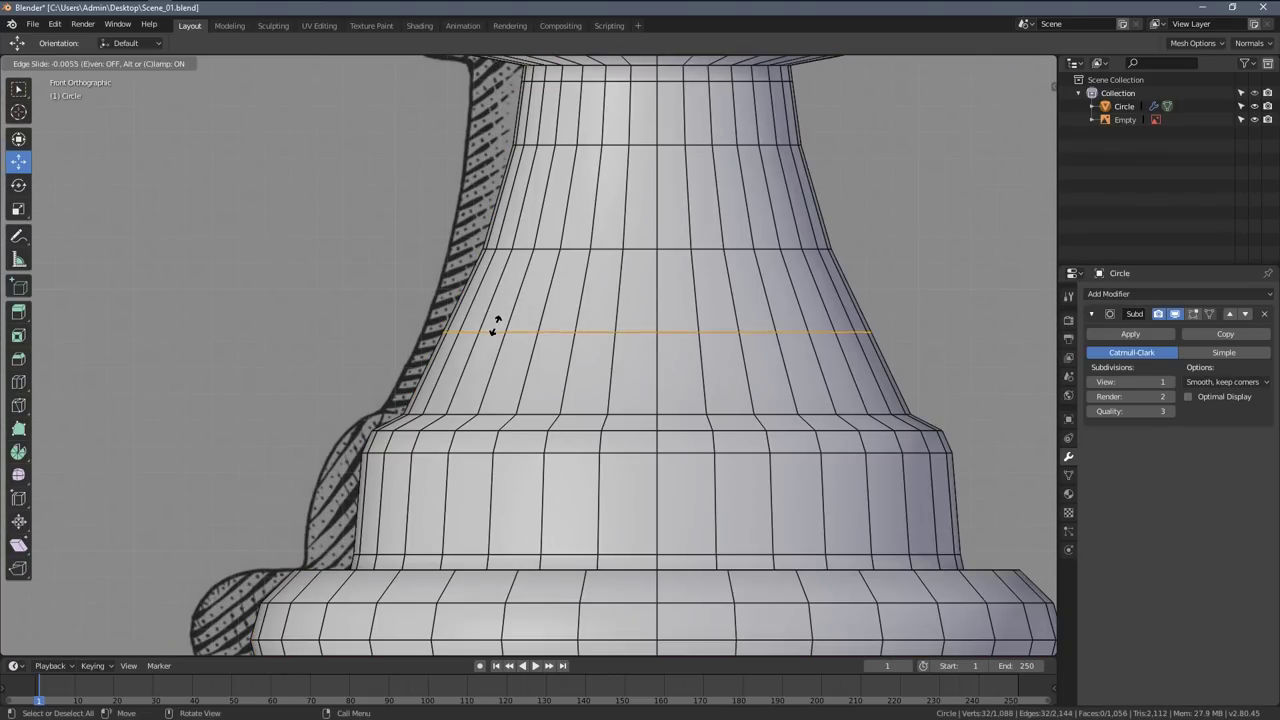
click(460, 374)
key(s)
click(476, 383)
key(a)
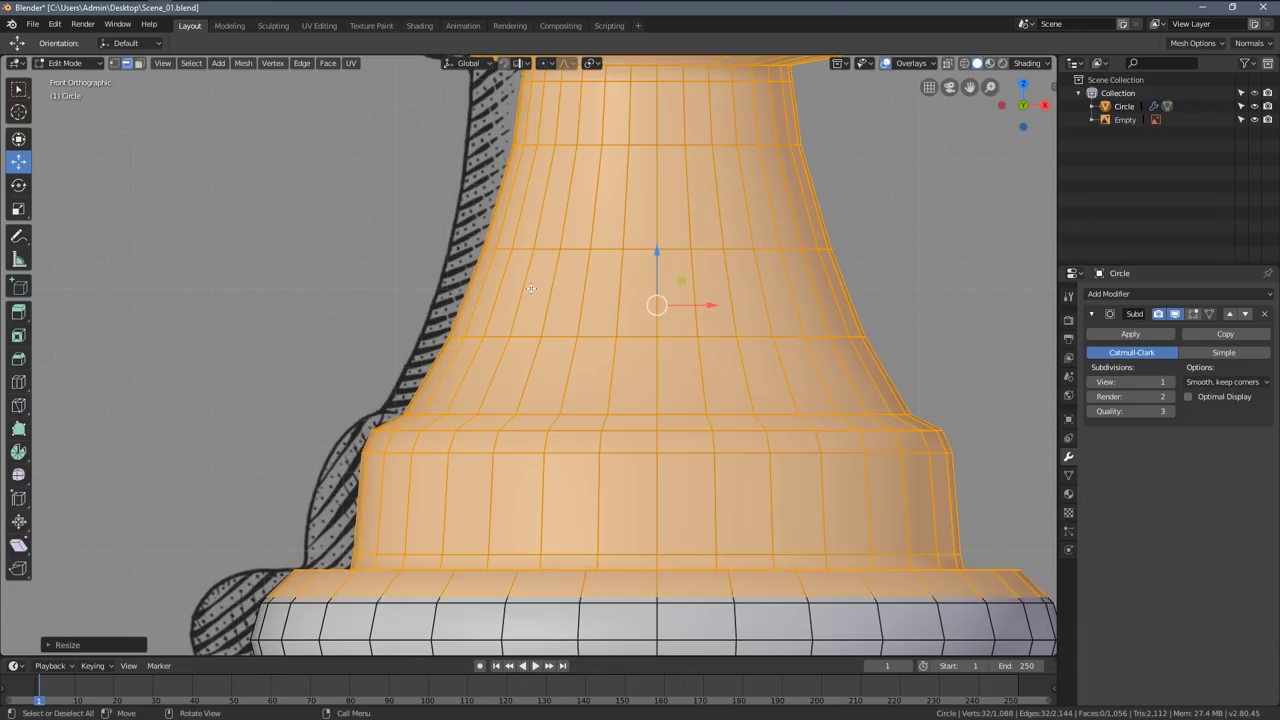
key(alt+a)
- Examine the lower body's smoothed profile against the reference, comparing Object Mode with the edge loops in Edit Mode
shift+middle_drag(591, 156, 572, 233)
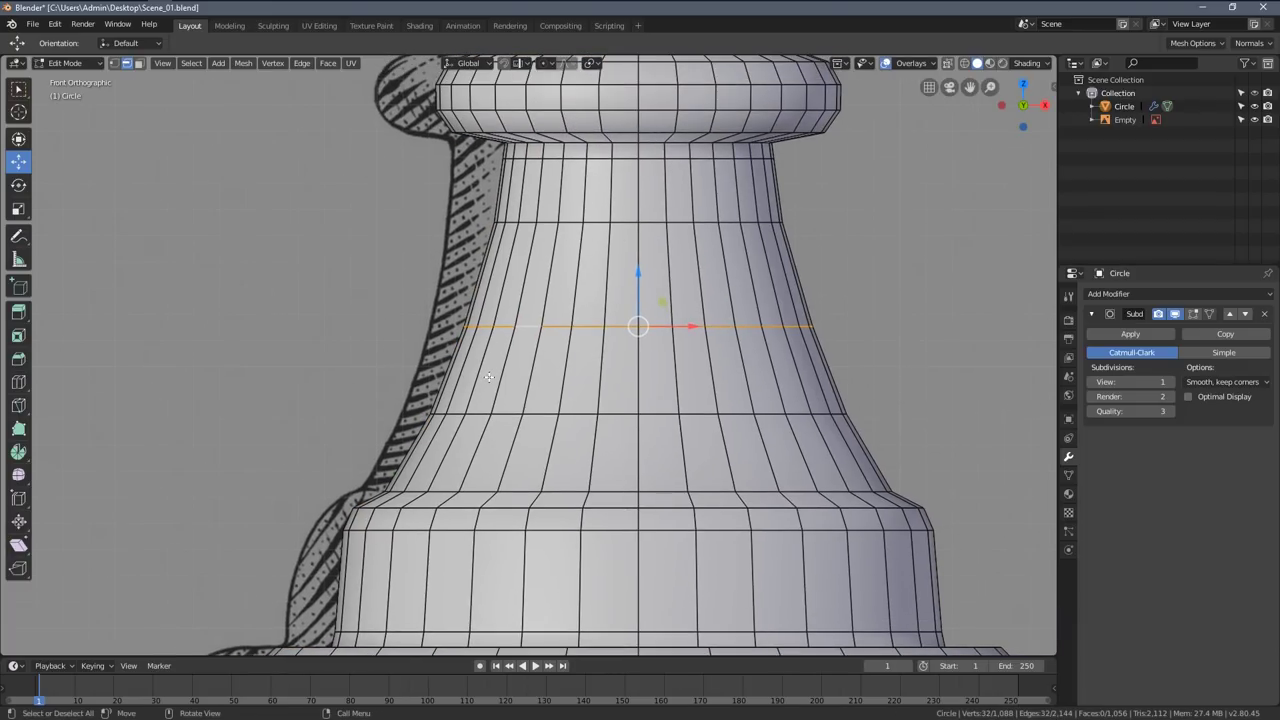
scroll(509, 366, down, 2)
key(alt+a)
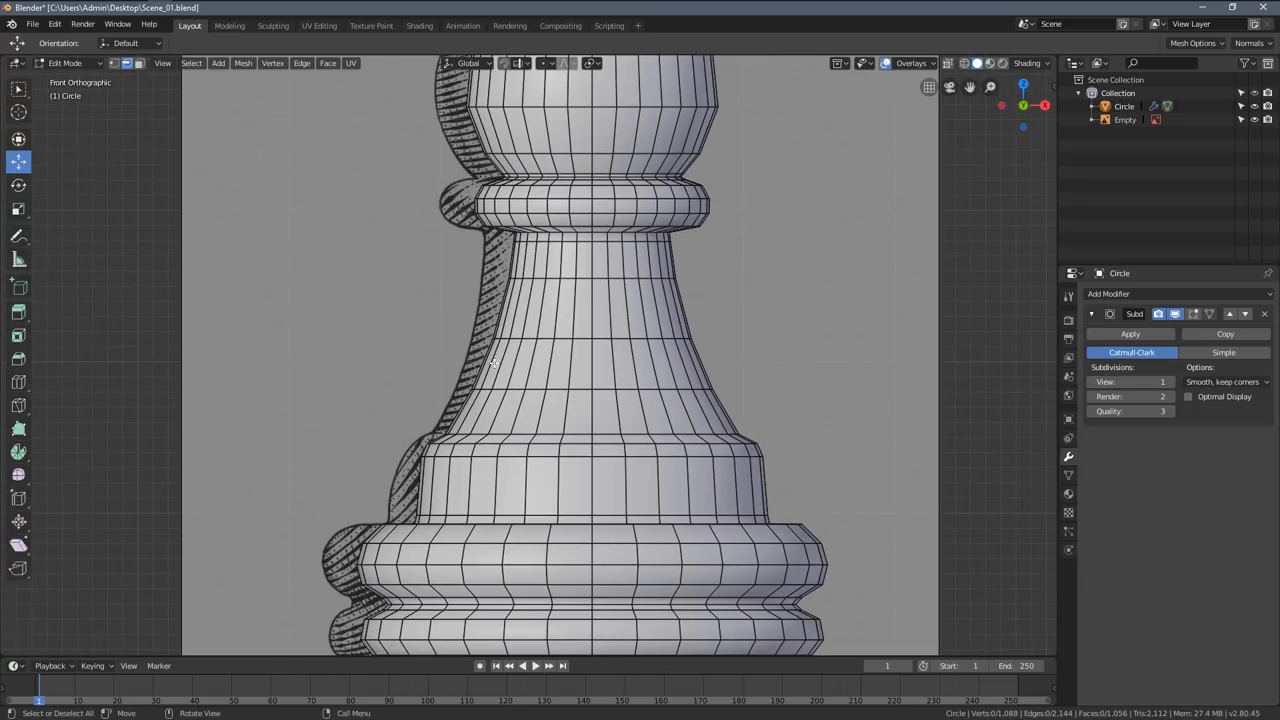
key(Tab)
scroll(551, 400, down, 2)
scroll(586, 357, up, 6)
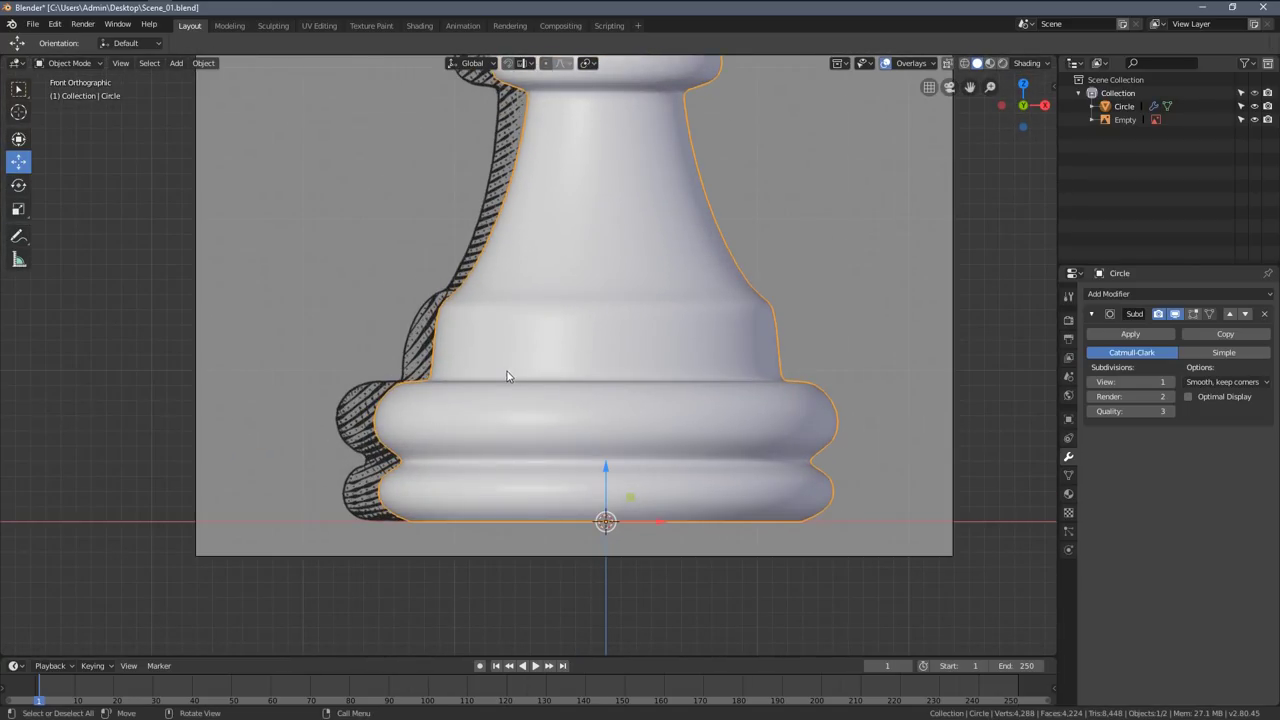
key(Tab)
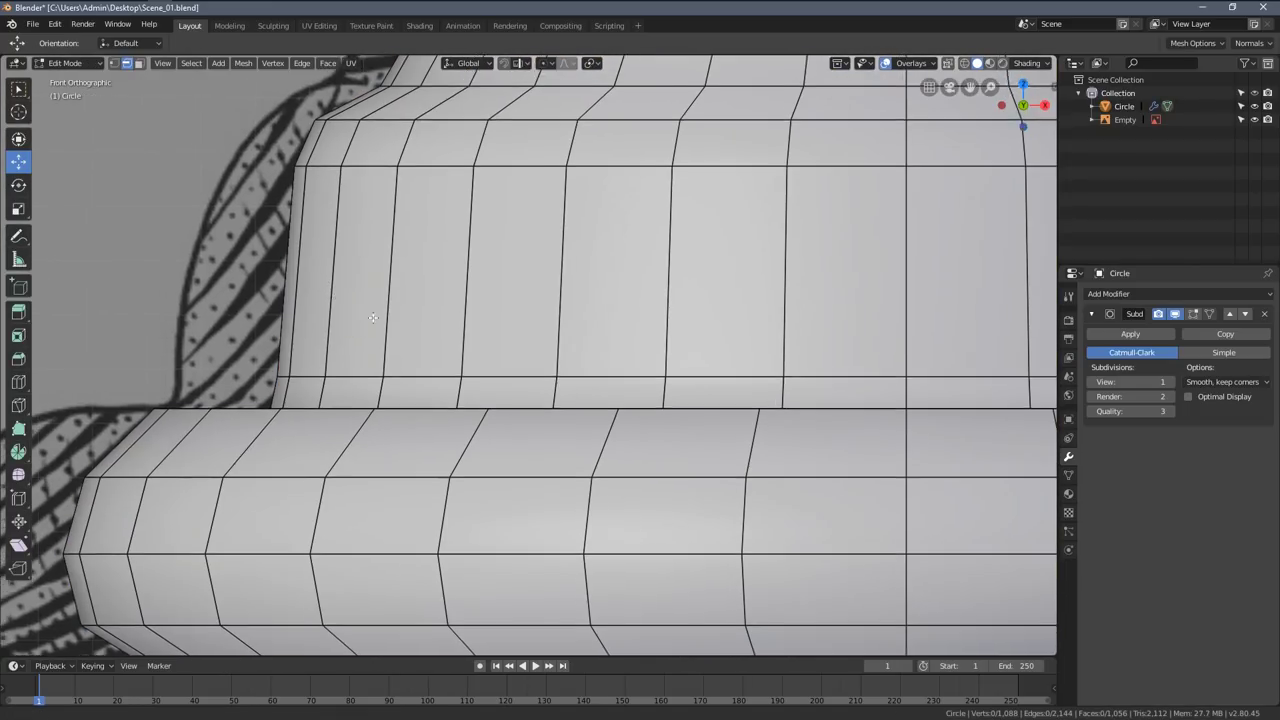
scroll(429, 387, up, 2)
scroll(429, 387, down, 4)
key(Tab)
scroll(474, 312, up, 2)
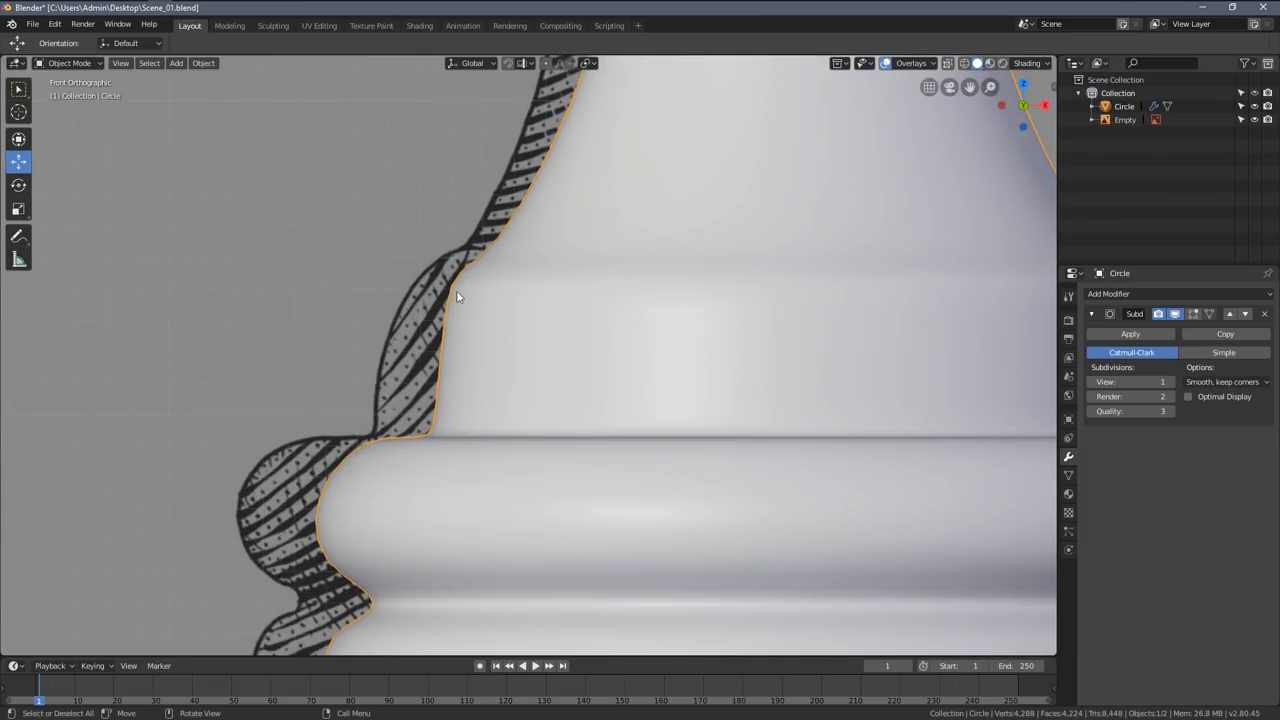
- In Edit Mode, delete the supporting edge loop on the lower body's wall just above the base ring
key(Tab)
key(a)
key(alt+a)
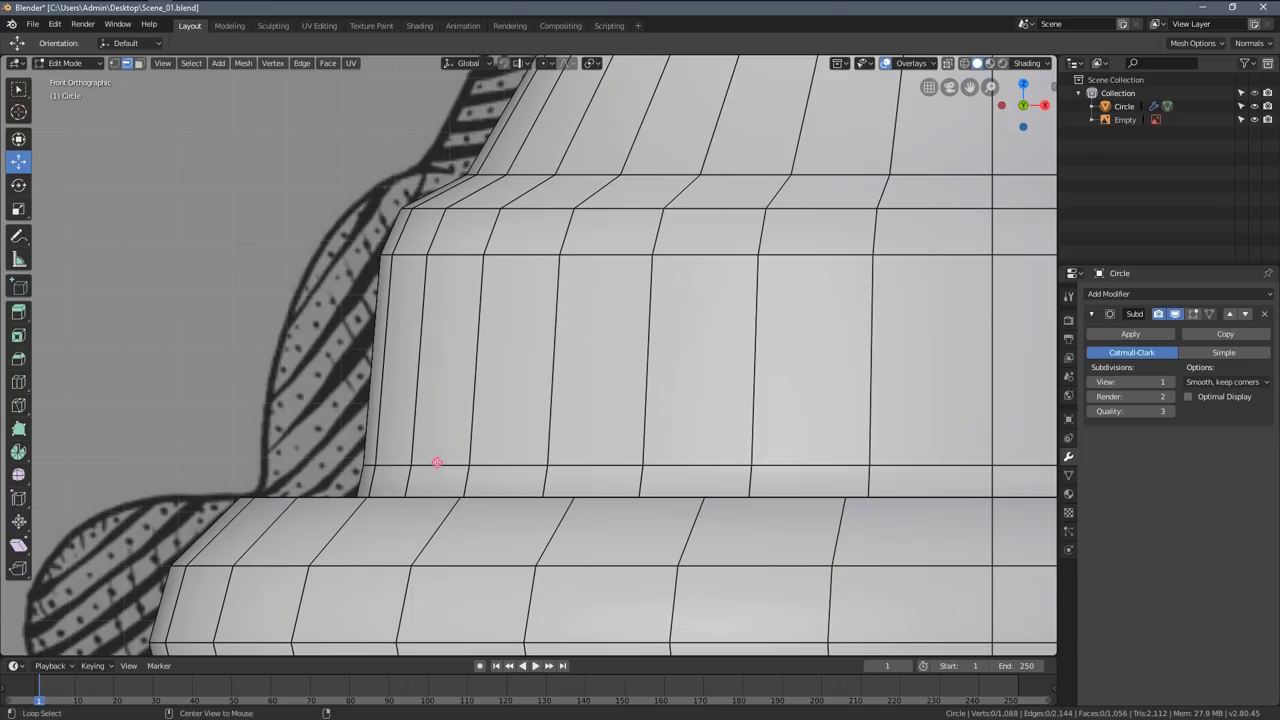
alt+click(434, 465)
key(x)
click(437, 464)
key(alt+a)
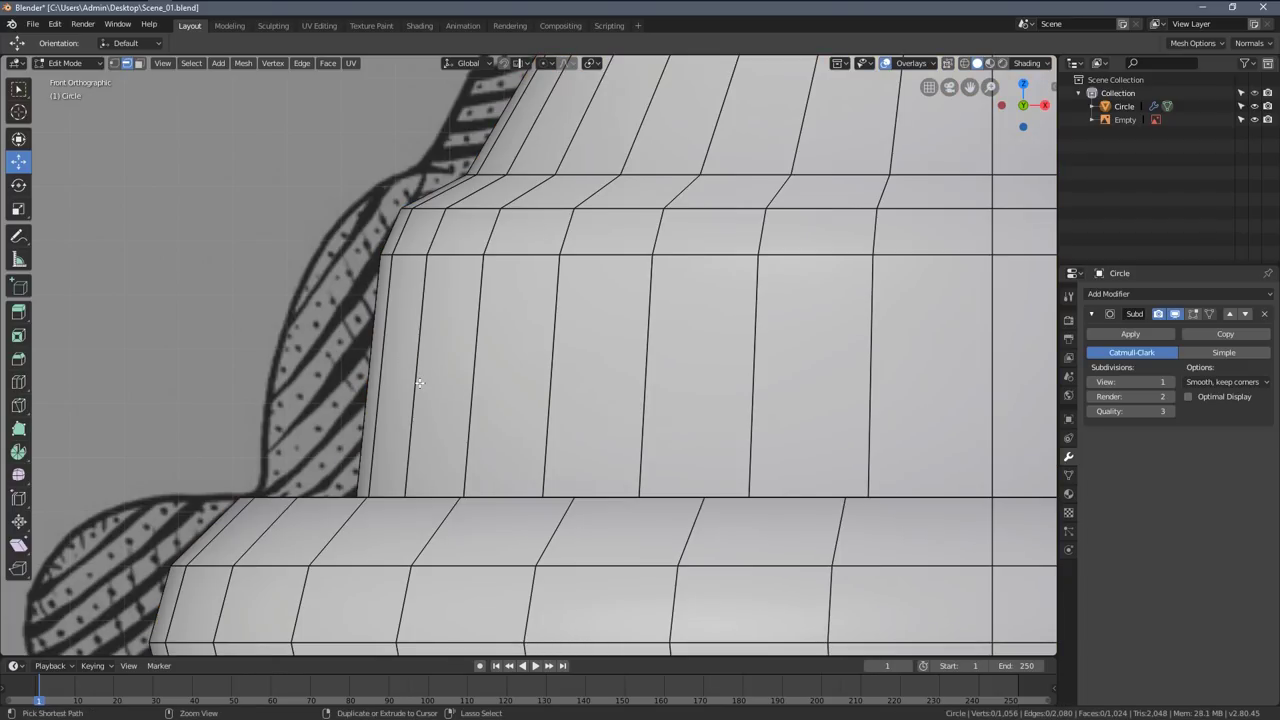
- Add an edge loop across the middle of the lower body's wall and scale it outward slightly
drag(419, 382, 423, 366)
key(s)
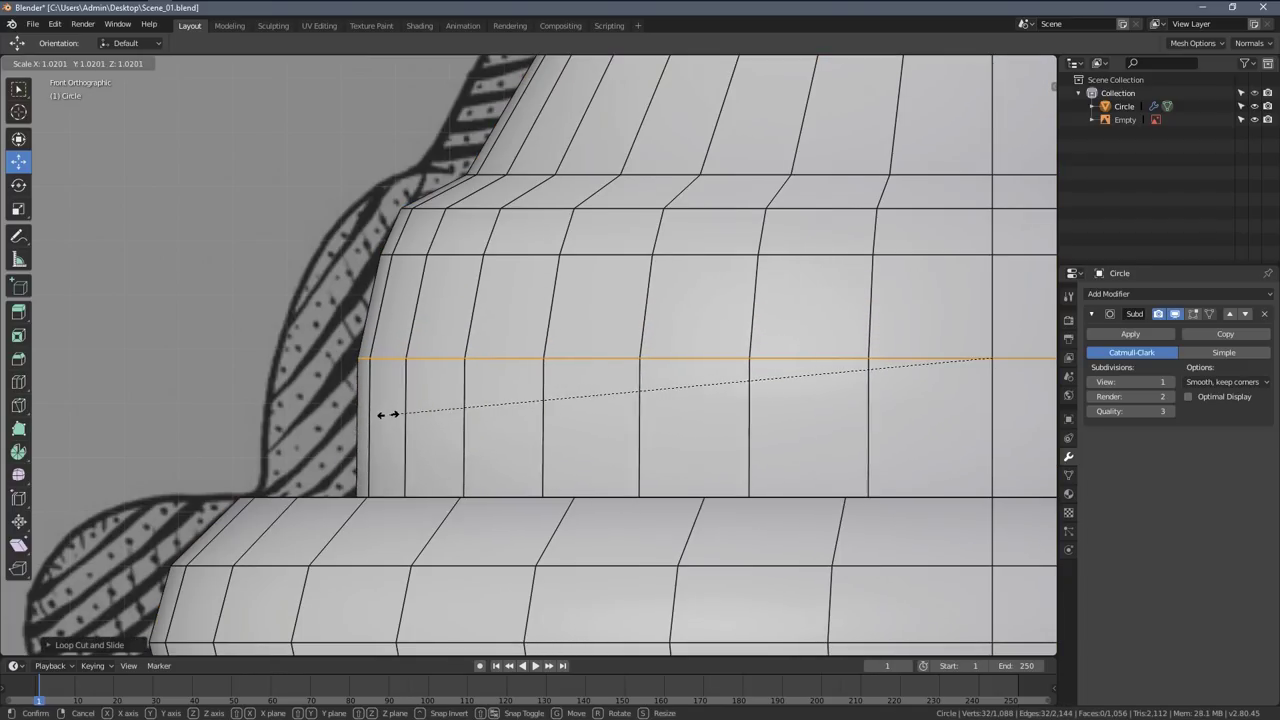
click(384, 414)
- Scale the edge loop just below the lower body's shoulder outward slightly
key(a)
key(alt+a)
alt+click(450, 257)
key(s)
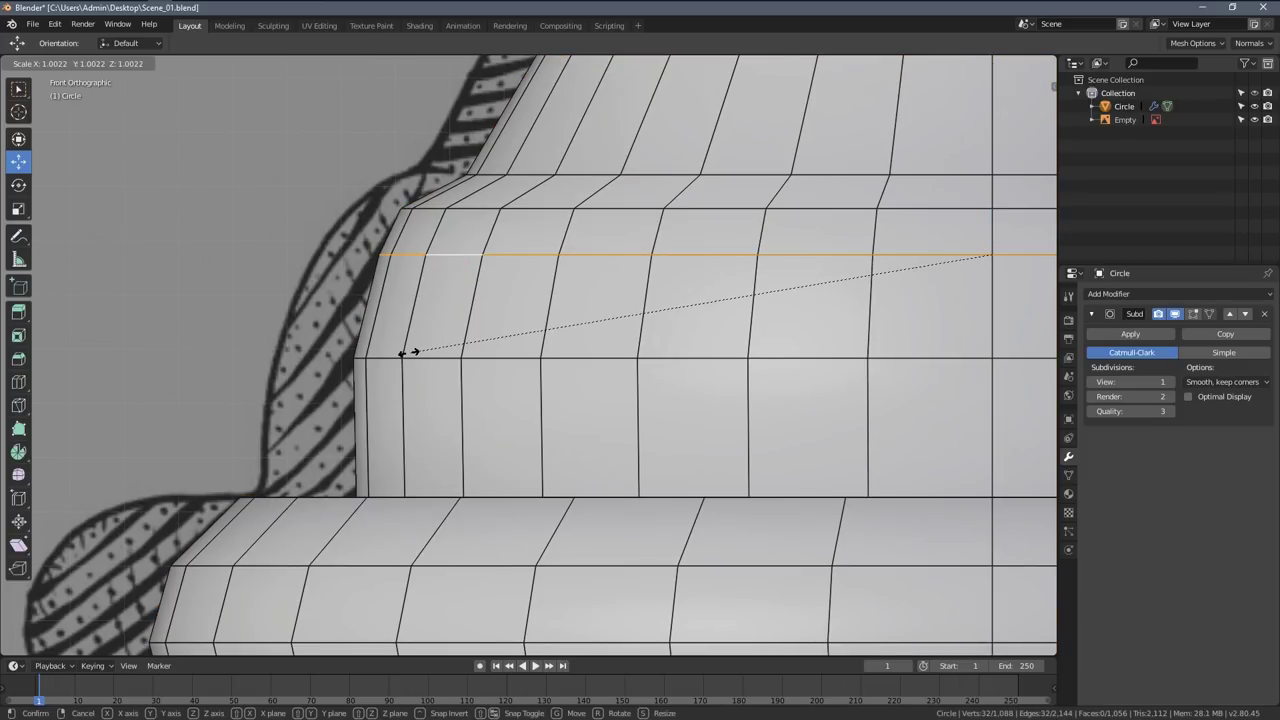
click(402, 352)
- Delete the supporting edge loop on the base ring's top face, next to the foot of the lower body
middle_drag(402, 352, 452, 535)
key(alt+a)
scroll(452, 535, up, 5)
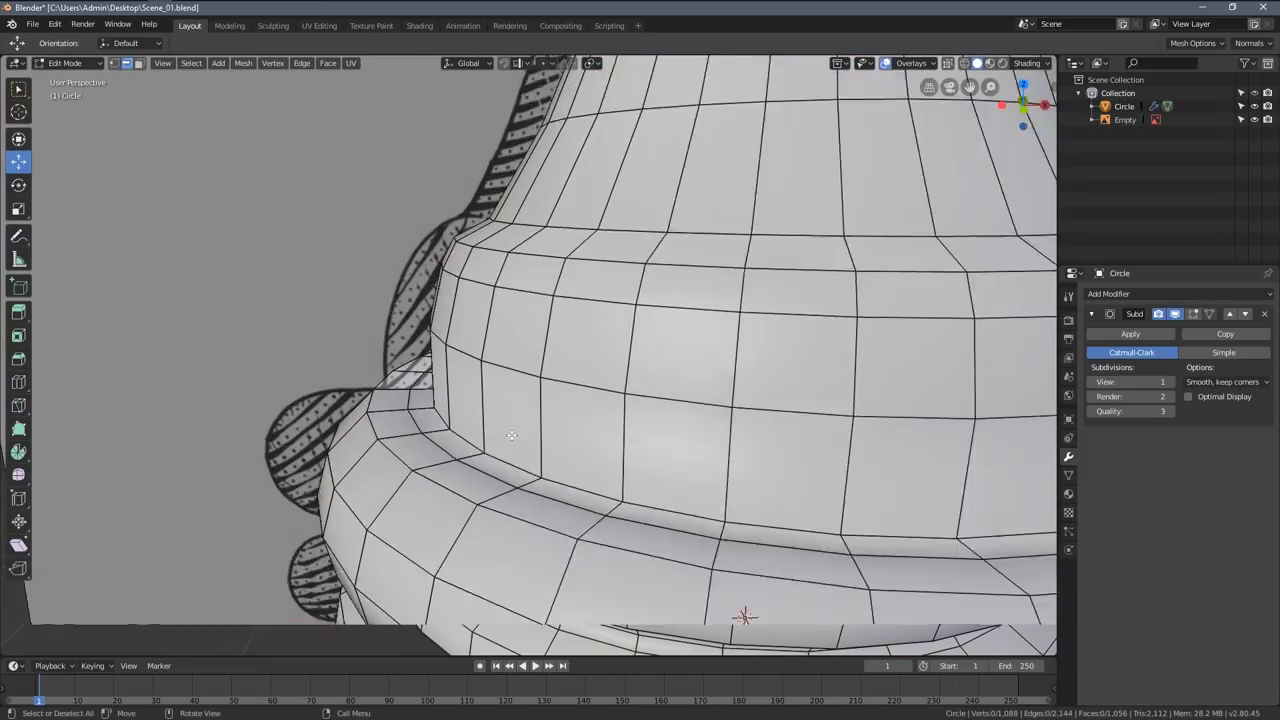
alt+click(462, 521)
key(x)
click(465, 523)
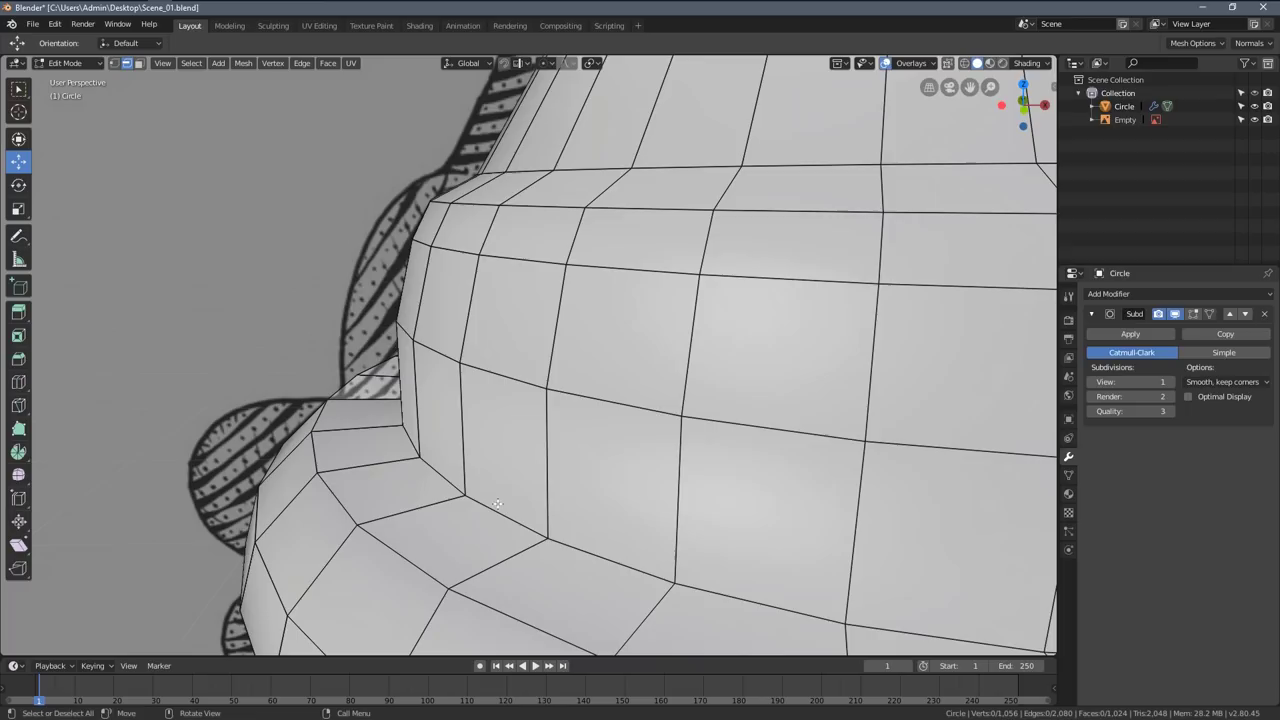
- In front view, scale the edge loop at the foot of the lower body outward slightly
key(KP_1)
key(s)
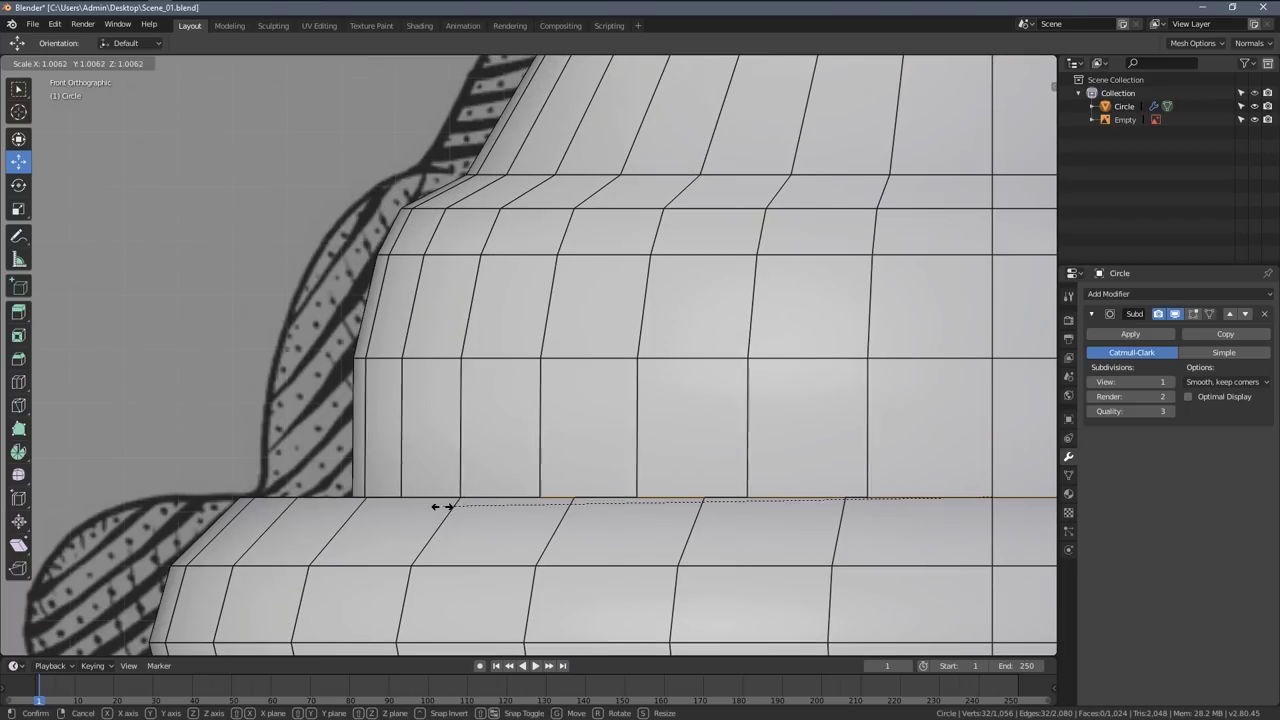
click(422, 535)
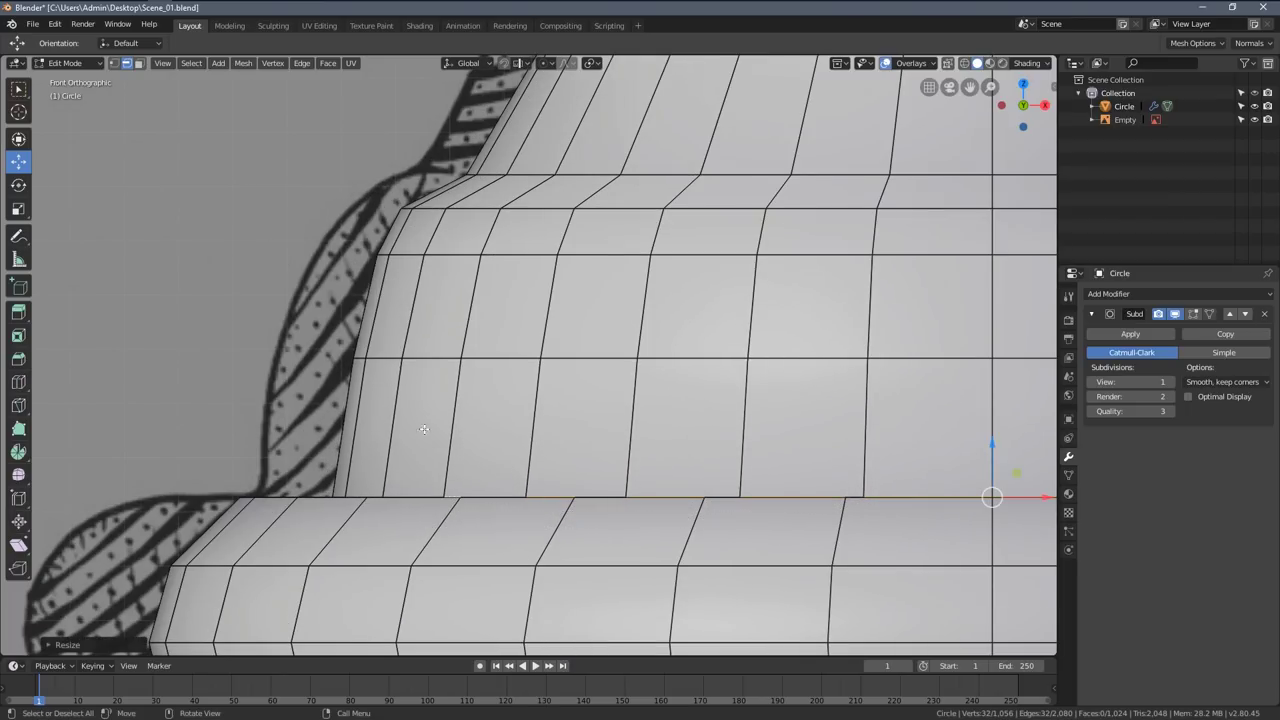
- Scale the lower body's middle edge loop and the loop just below its shoulder outward to round the wall
click(412, 435)
key(a)
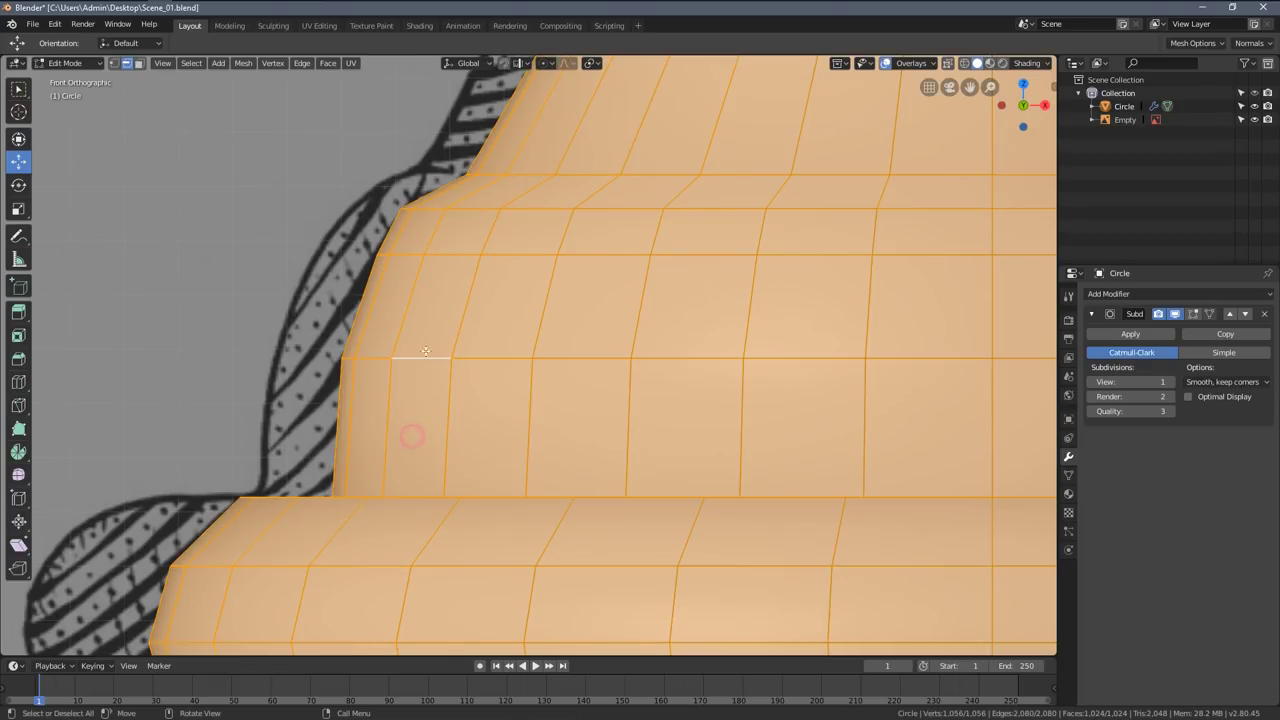
click(453, 254)
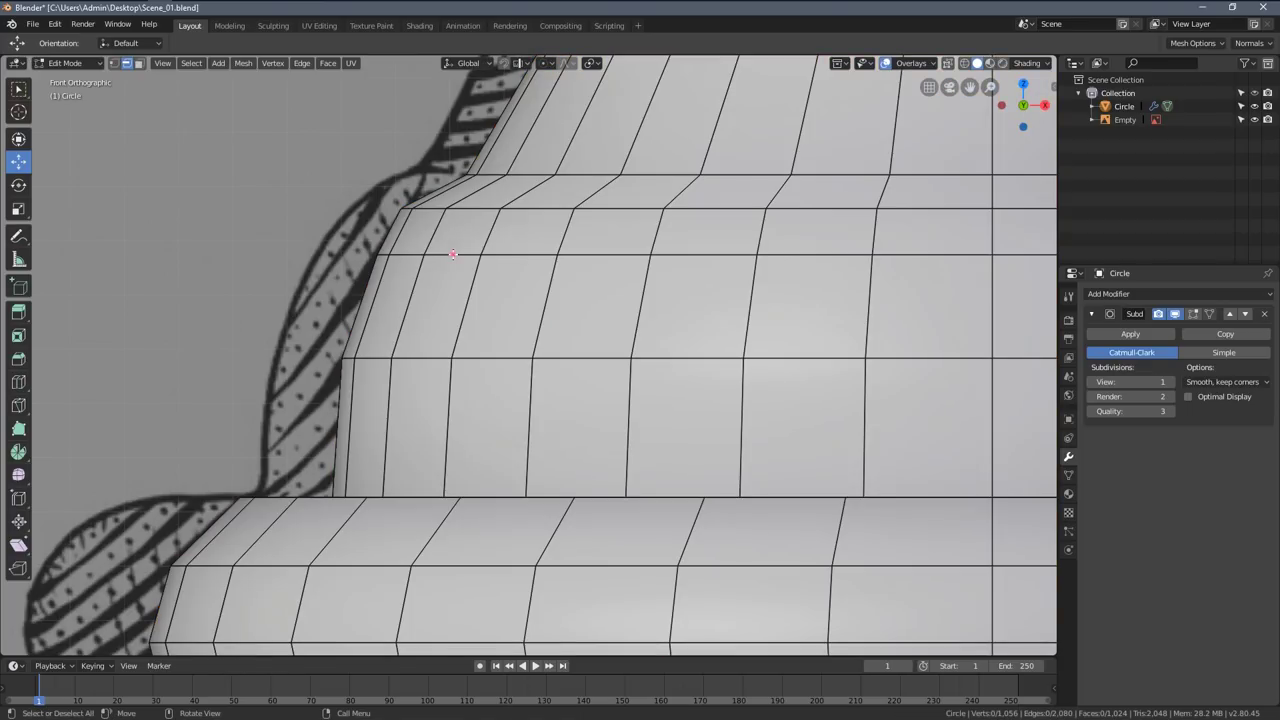
click(394, 354)
- Examine the whole smoothed pawn's silhouette against the reference image in Object Mode
scroll(394, 354, down, 5)
key(Tab)
scroll(548, 317, down, 6)
shift+middle_drag(548, 317, 519, 344)
scroll(490, 365, up, 2)
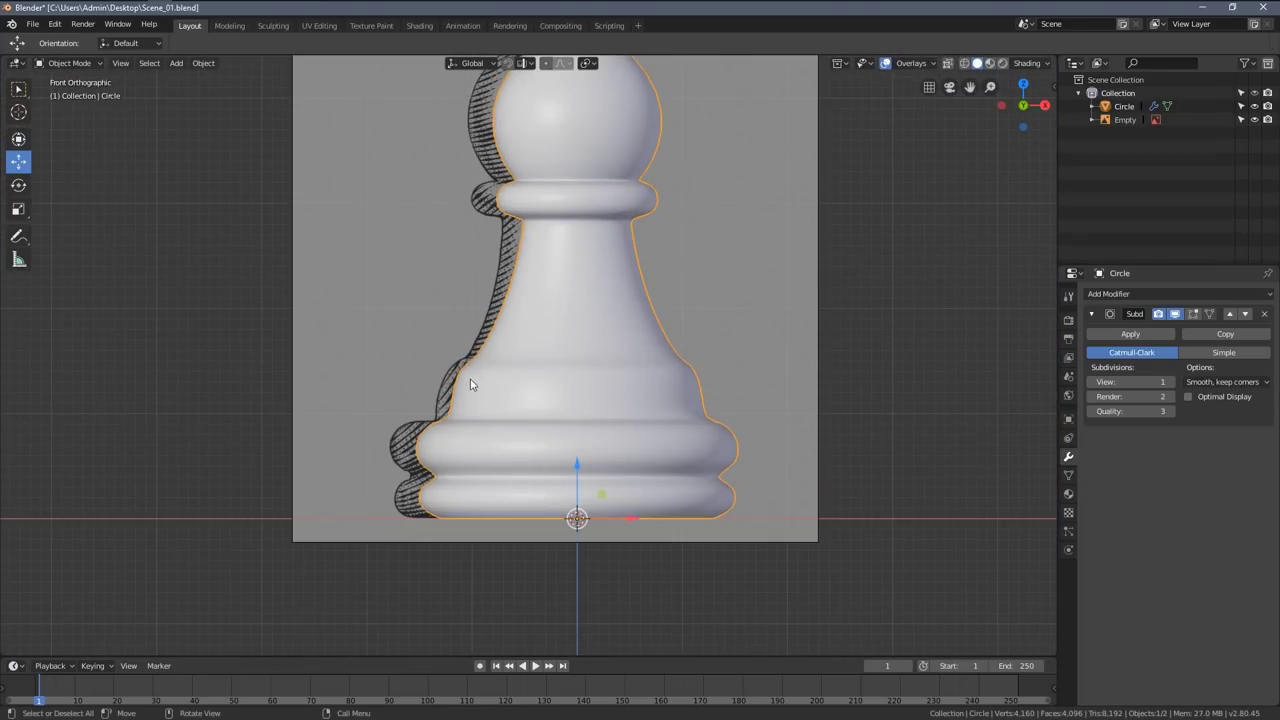
scroll(471, 384, up, 3)
scroll(435, 374, down, 3)
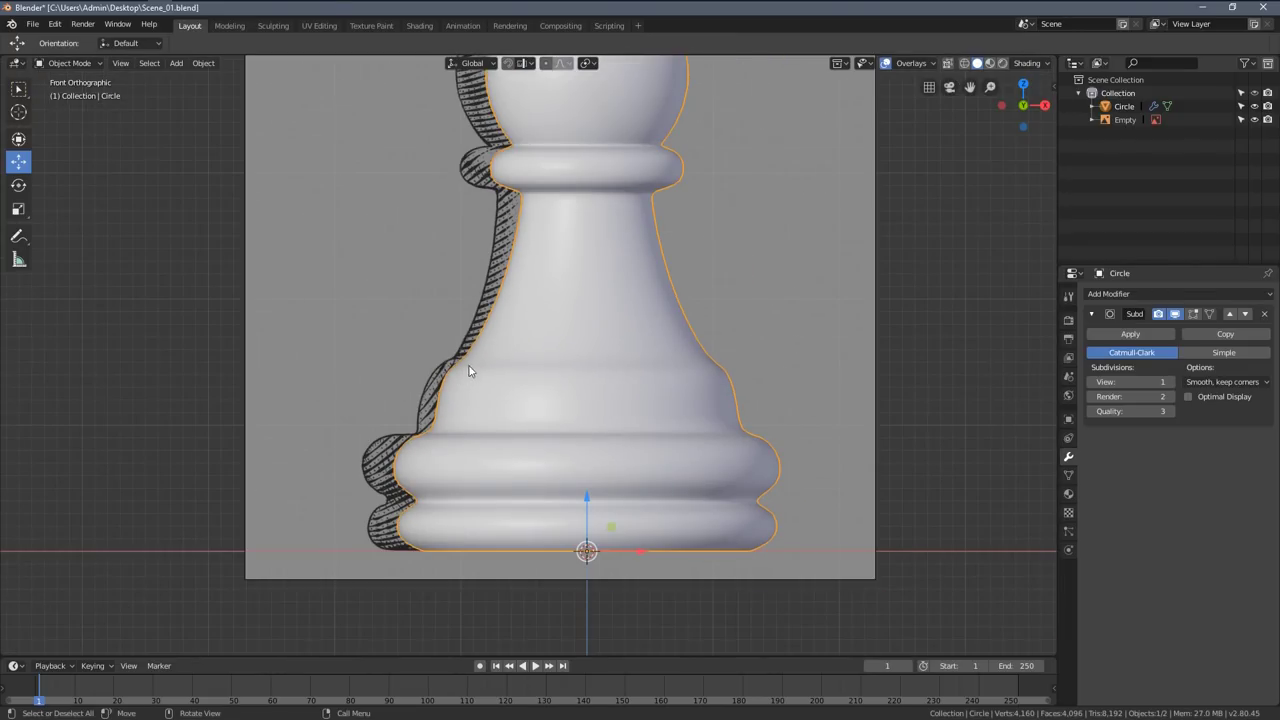
scroll(550, 328, down, 1)
shift+middle_drag(557, 331, 526, 410)
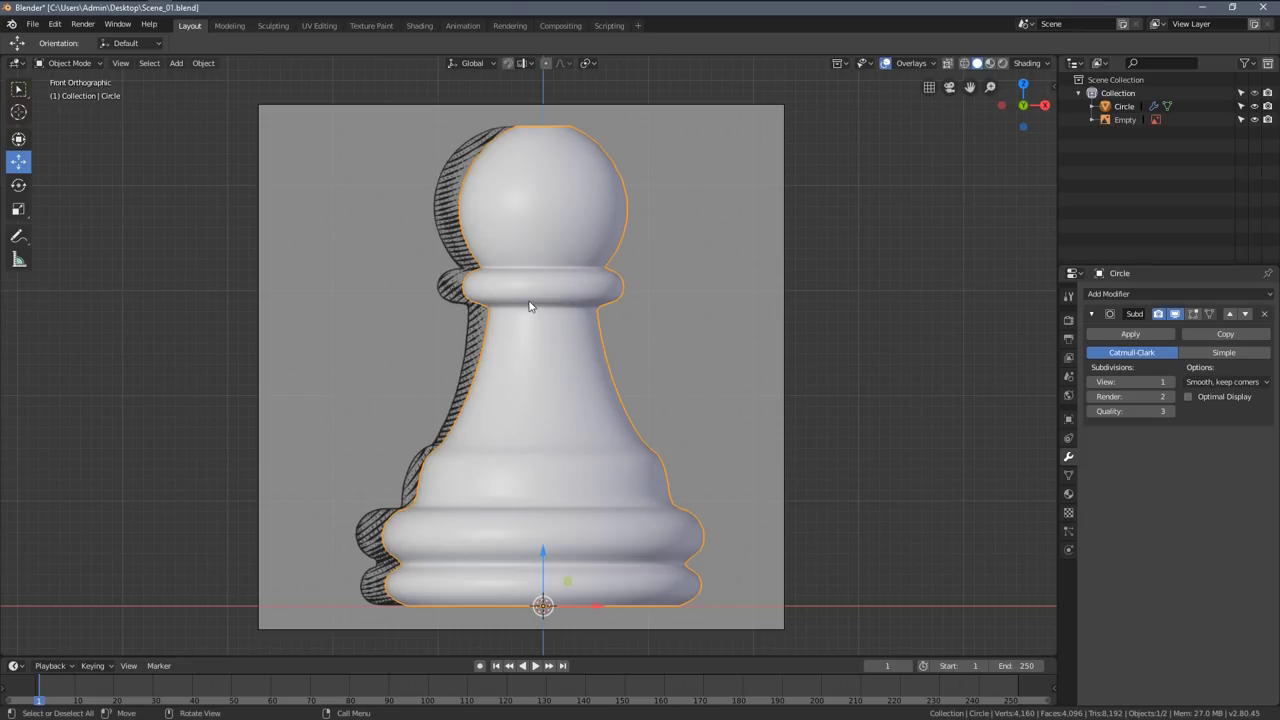
- Move the reference image along the X axis to about -4.83 m, clear of the pawn
middle_drag(530, 306, 490, 347)
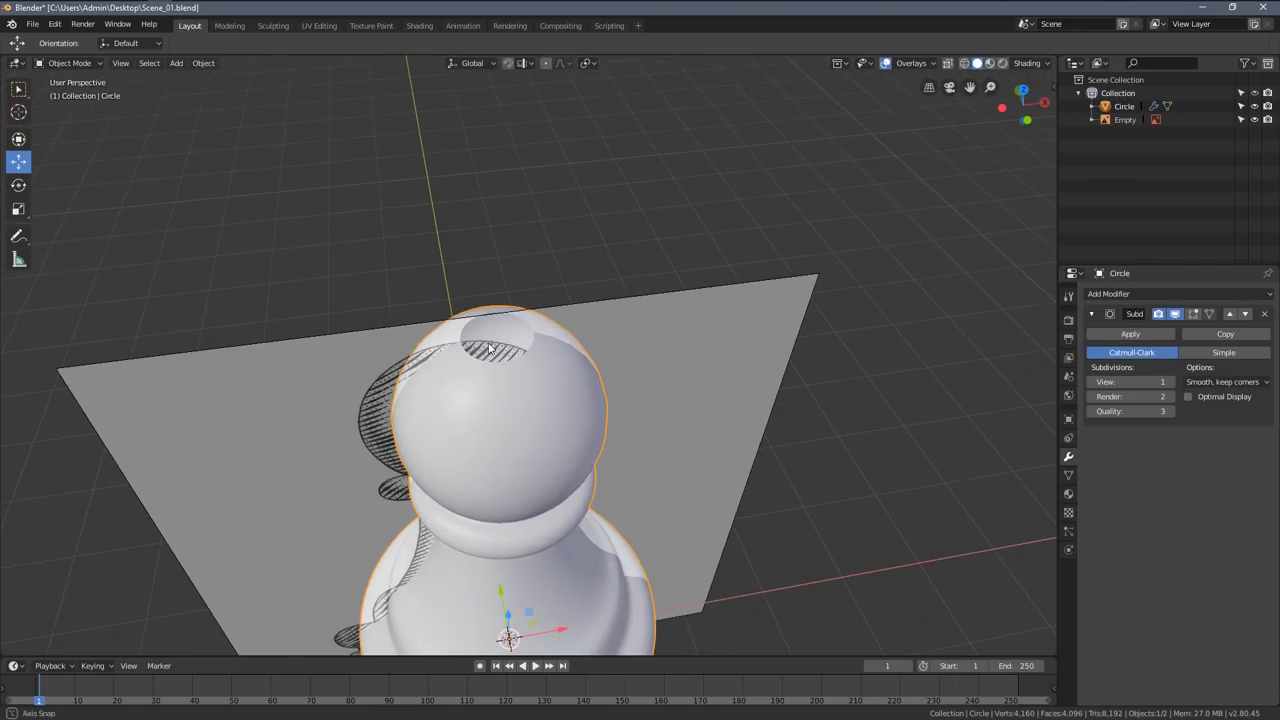
click(345, 408)
scroll(543, 487, down, 3)
drag(560, 458, 410, 422)
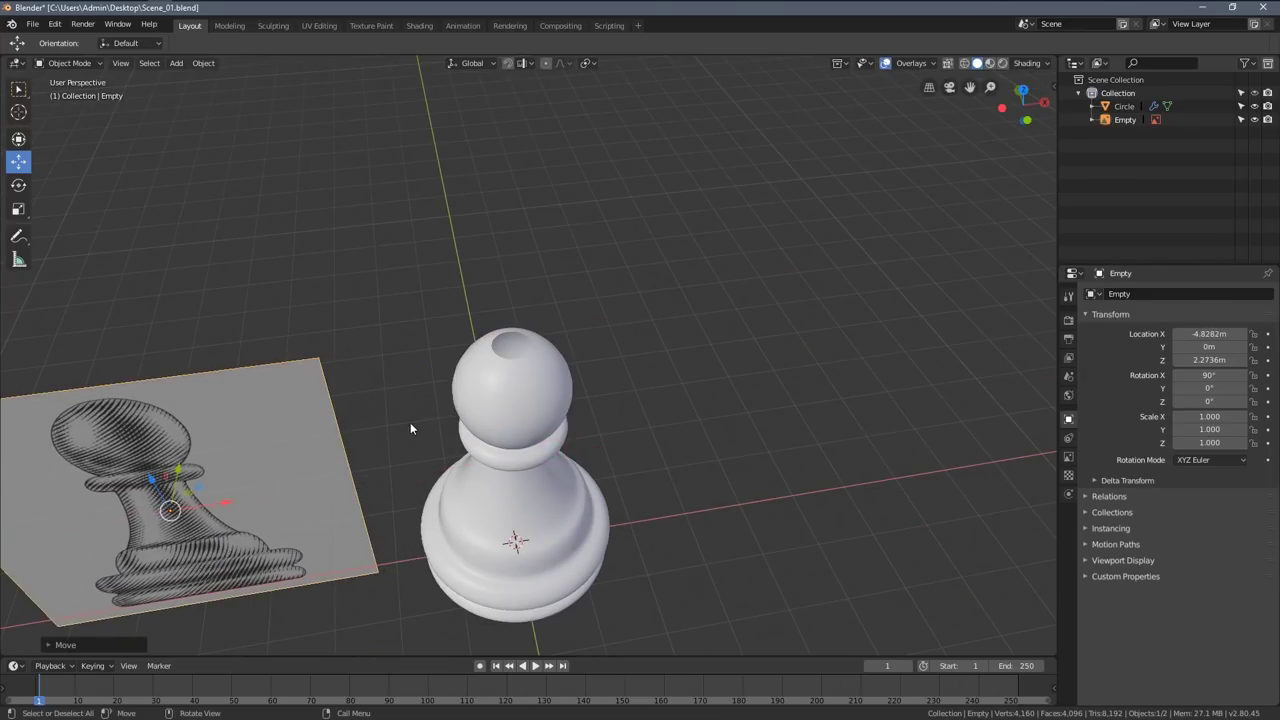
- Close the hole atop the pawn's head by extruding its rim, scaling it inward and merging the new loop at its center
scroll(449, 400, up, 6)
scroll(445, 370, up, 2)
click(497, 414)
key(Tab)
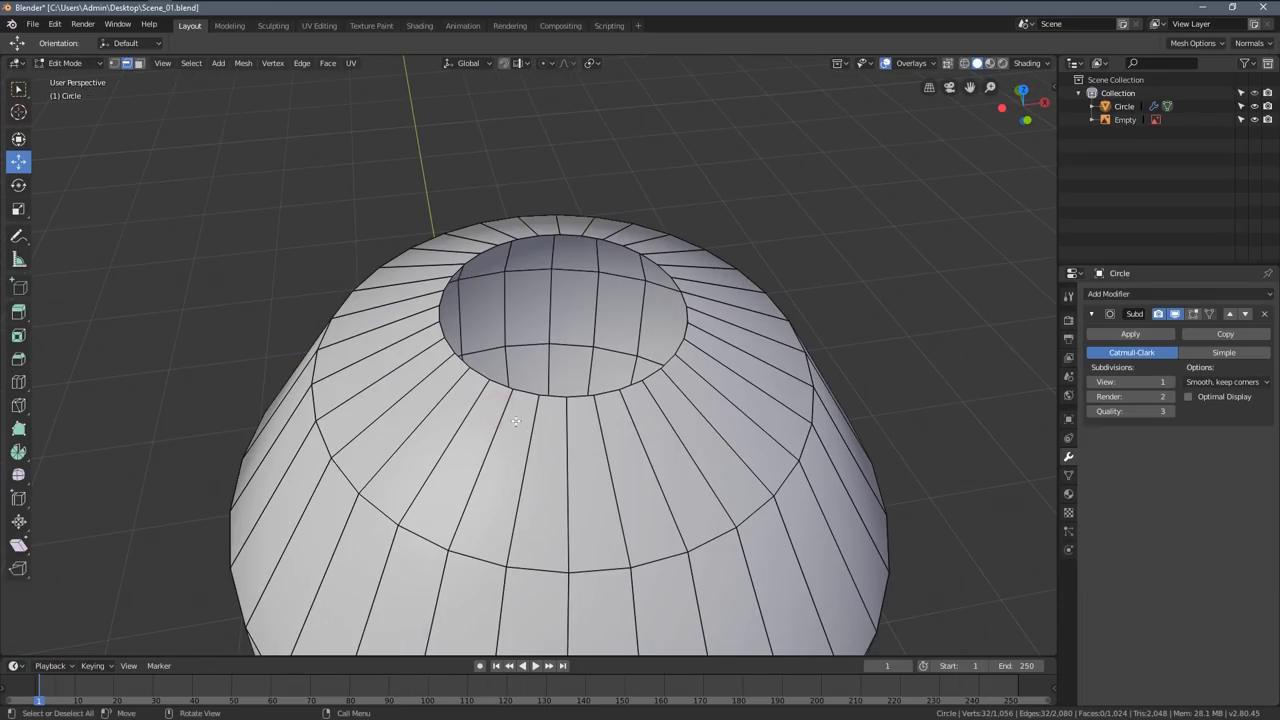
scroll(473, 463, up, 4)
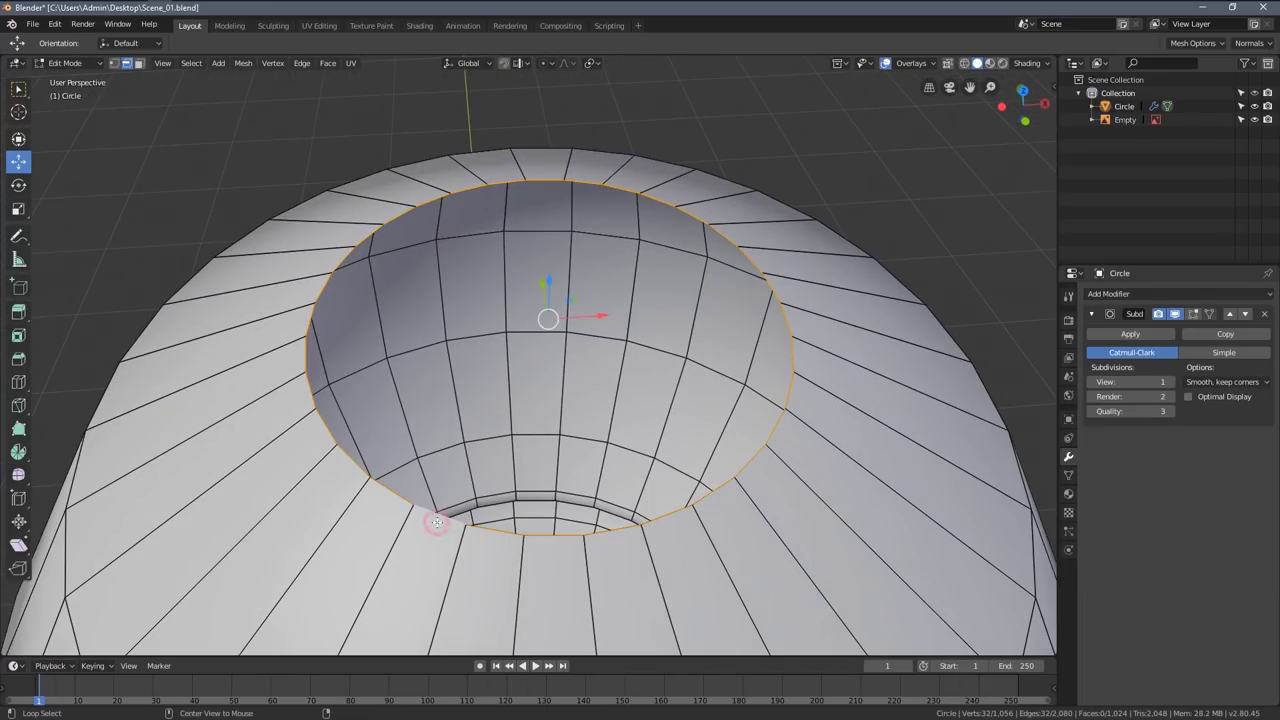
key(s)
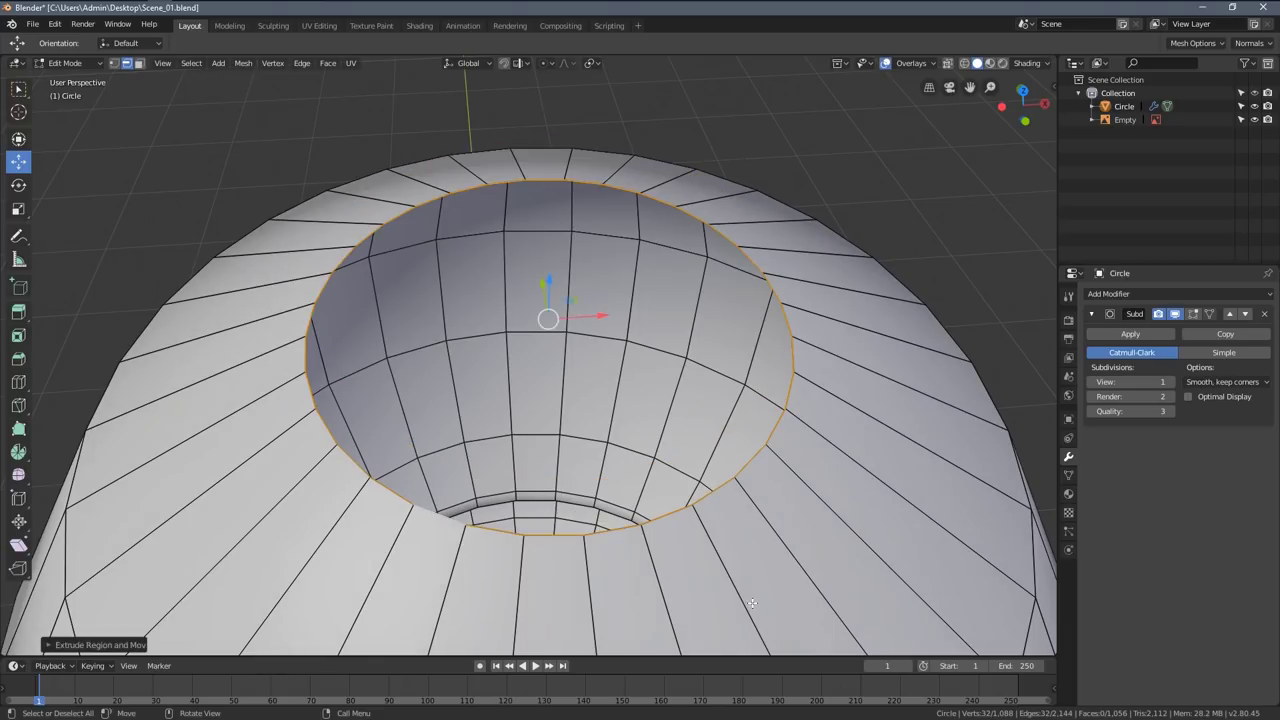
click(592, 485)
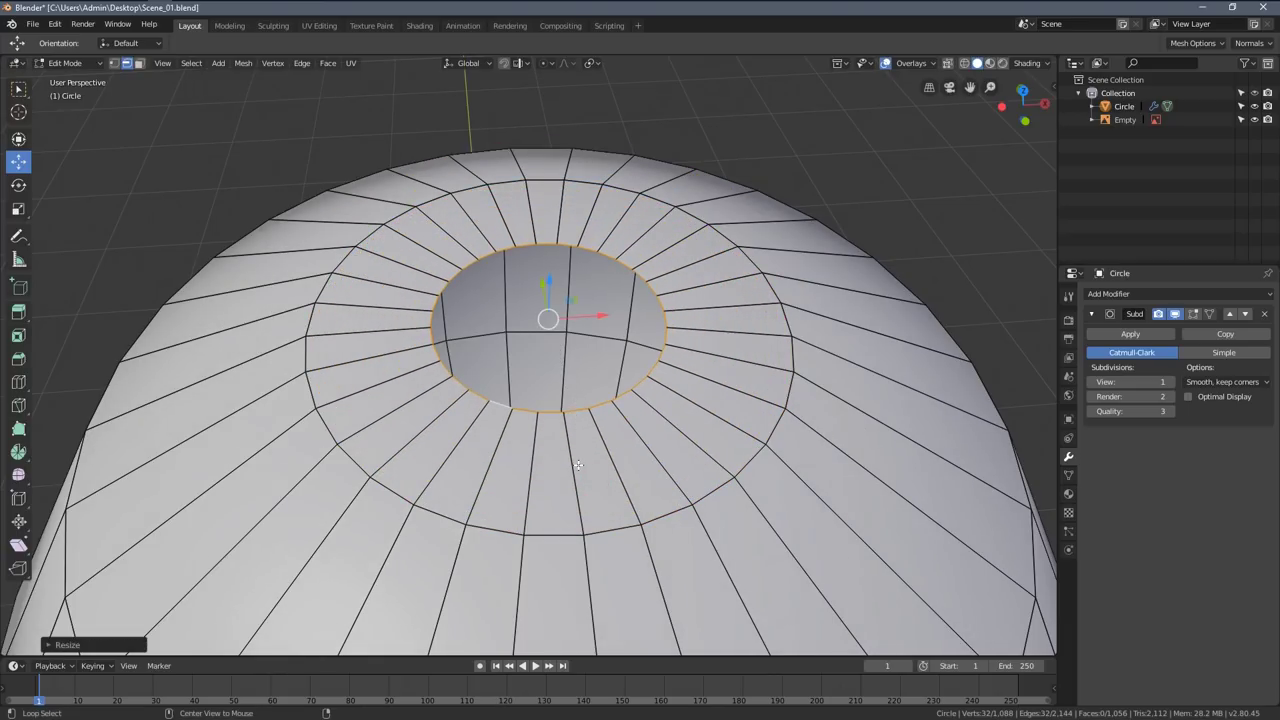
key(alt+m)
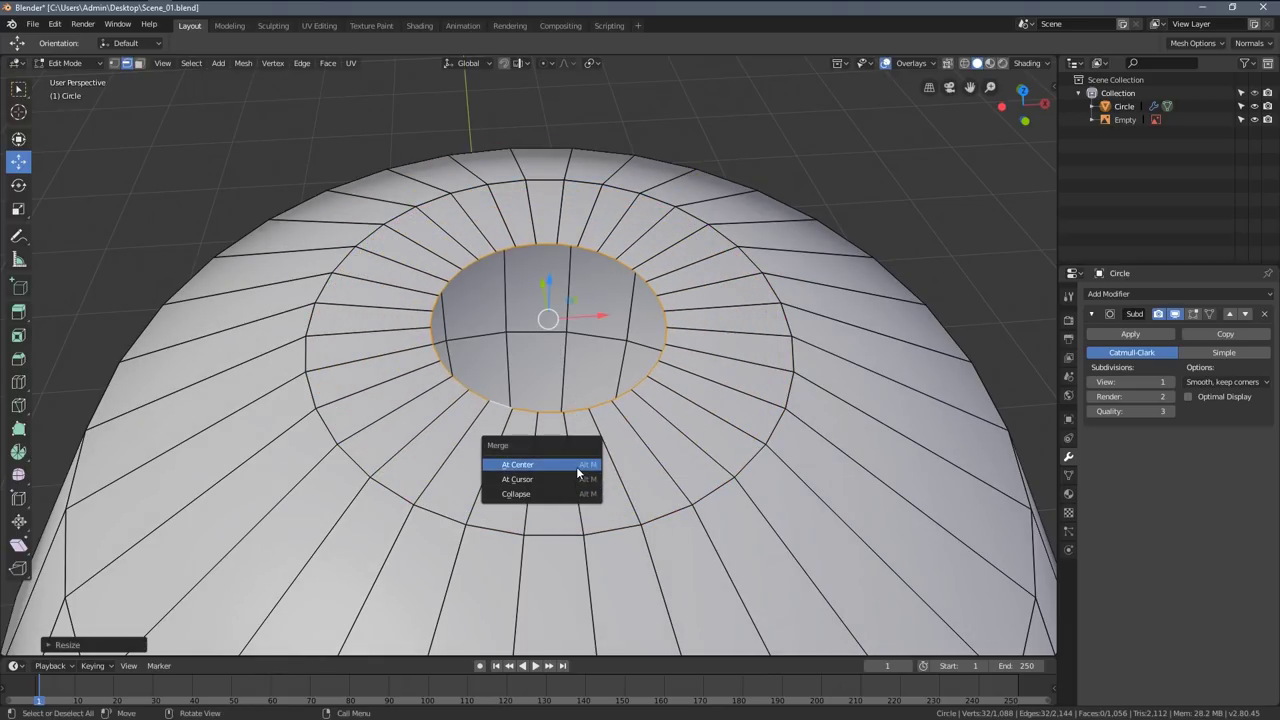
click(518, 465)
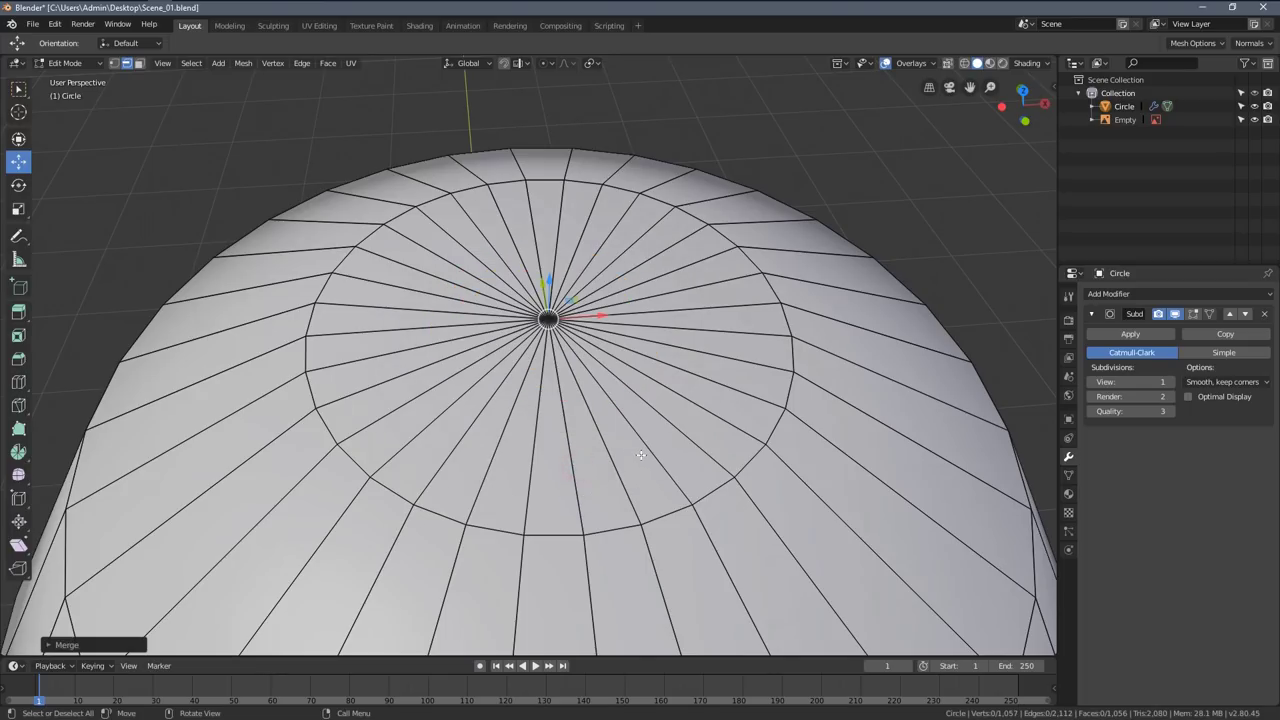
- Examine the smoothed head's closed crown from several angles in Object Mode
key(Tab)
middle_drag(603, 460, 489, 454)
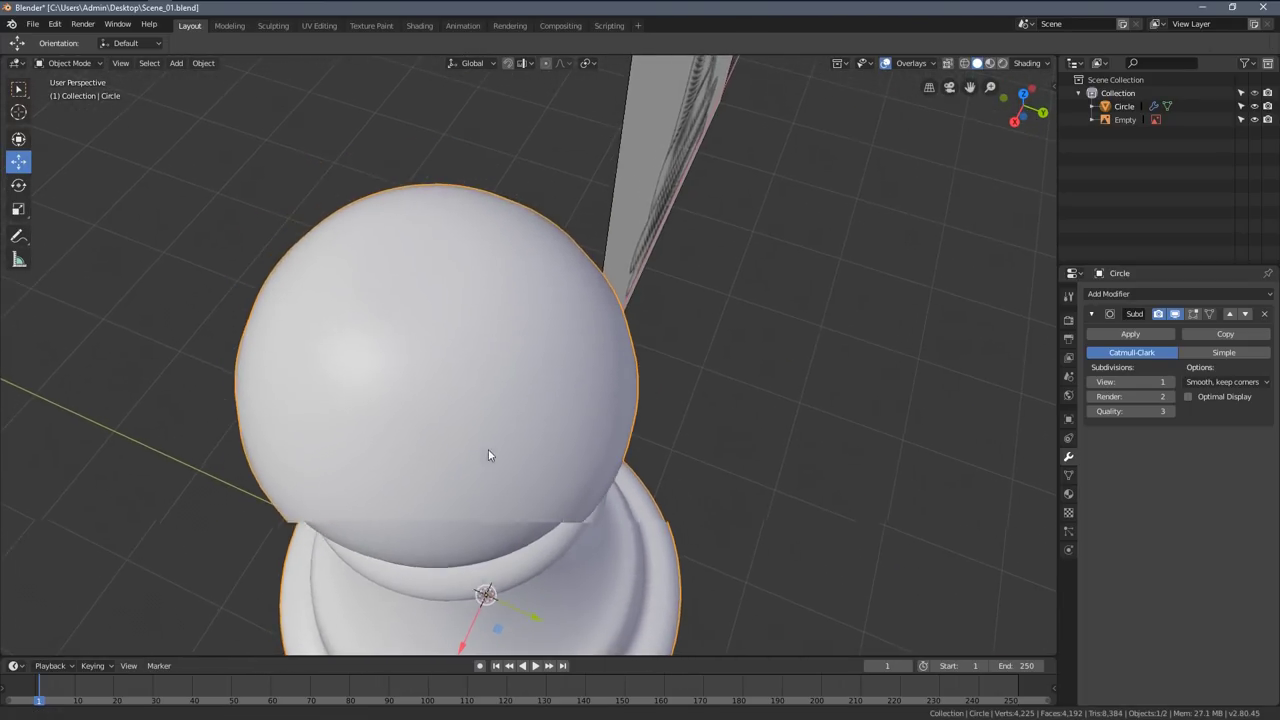
scroll(489, 454, up, 4)
middle_drag(515, 405, 480, 470)
scroll(434, 377, down, 4)
scroll(441, 417, up, 4)
middle_drag(434, 377, 542, 383)
key(Tab)
key(Tab)
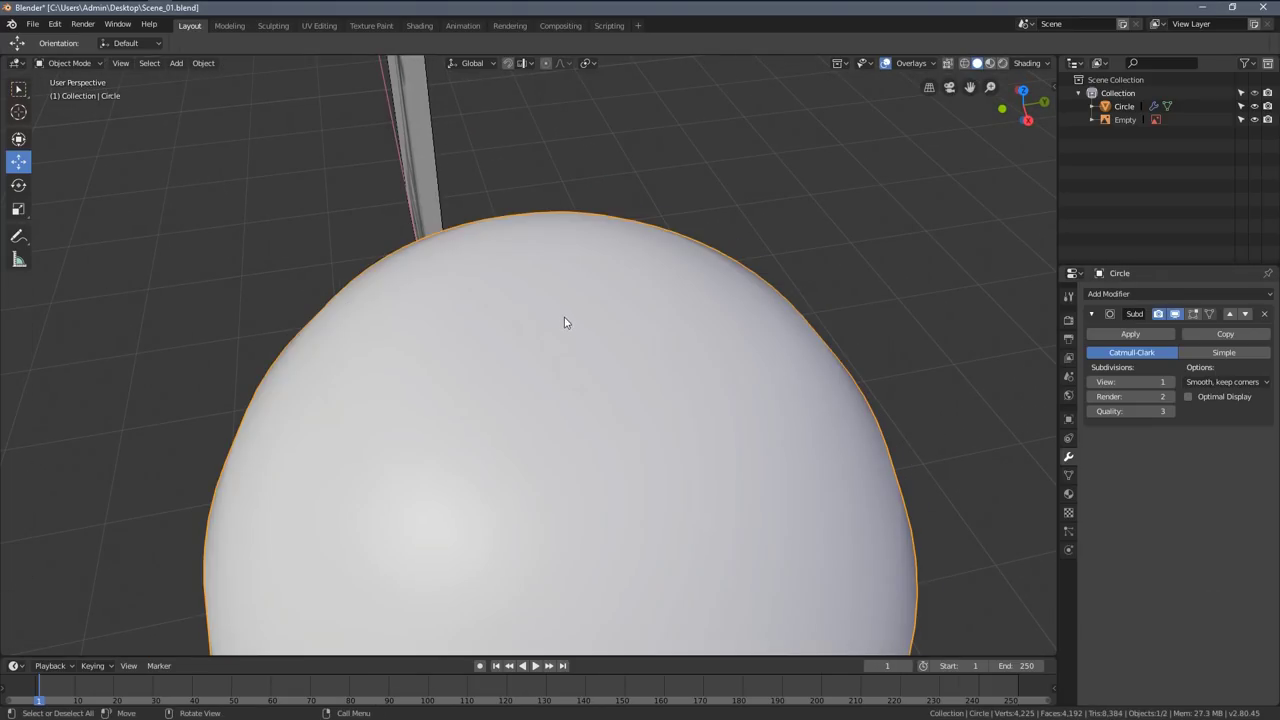
- Scale the edge loop around the head's pole outward and lower it slightly along Z
key(Tab)
middle_drag(564, 317, 571, 247)
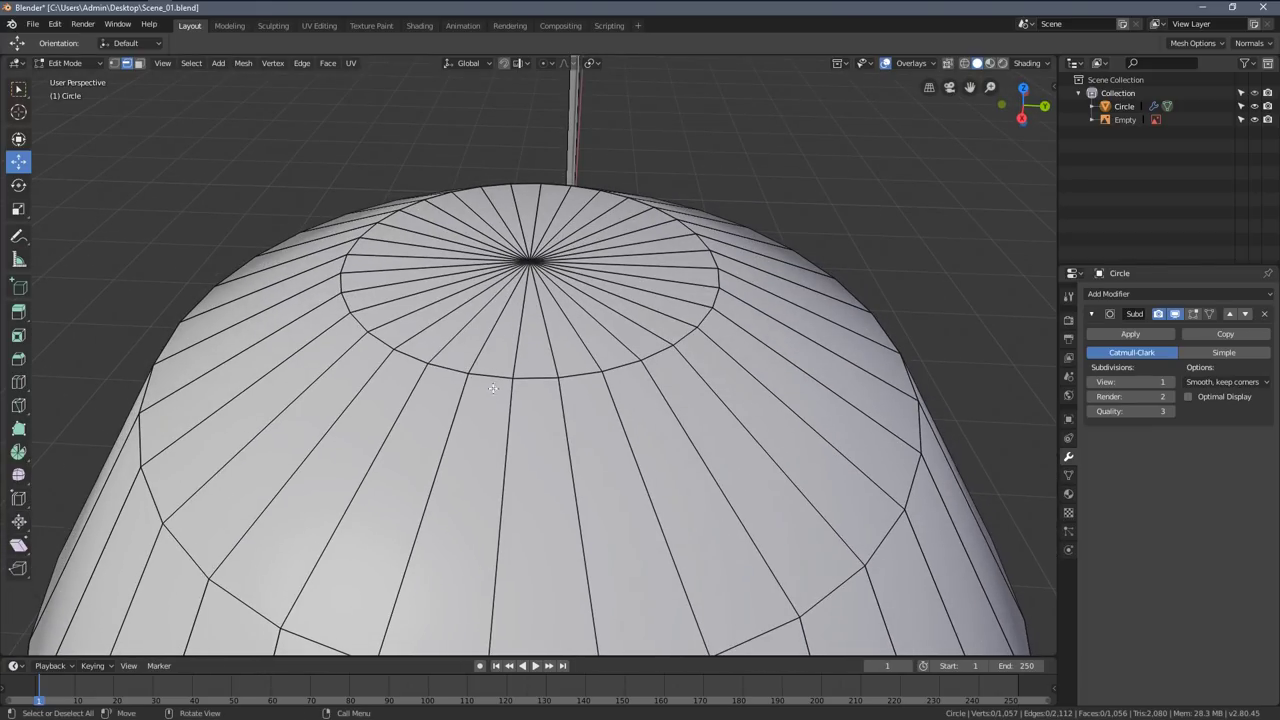
scroll(493, 377, down, 3)
middle_drag(620, 430, 623, 371)
key(s)
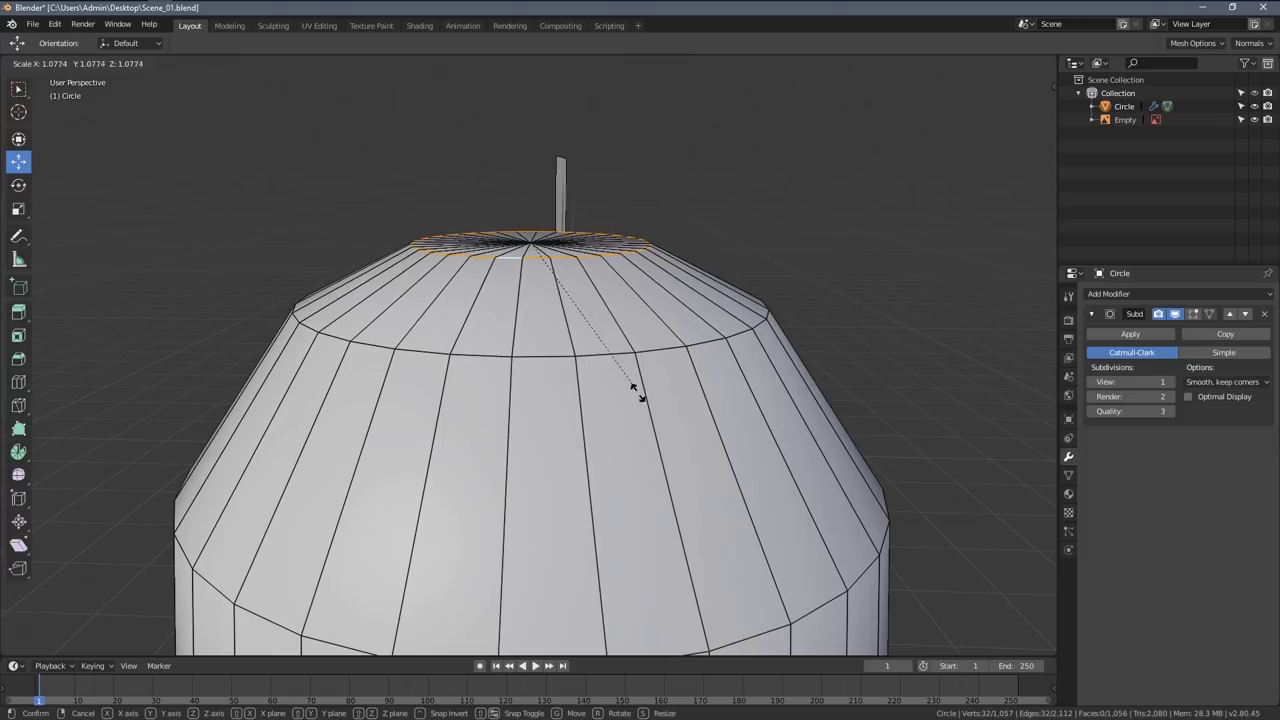
click(697, 450)
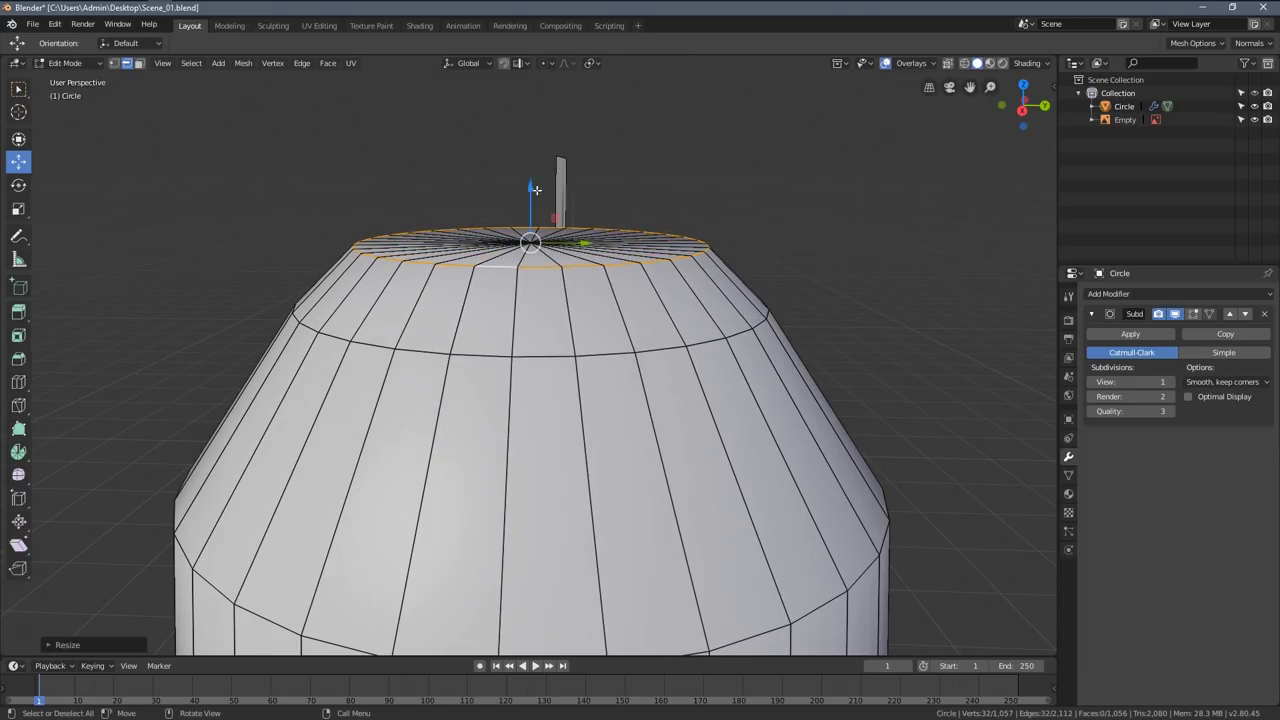
drag(536, 190, 537, 230)
key(Tab)
middle_drag(545, 231, 611, 337)
- Delete the edge loop just below the enlarged crown loop on the head and check the smoothed surface
key(Tab)
key(a)
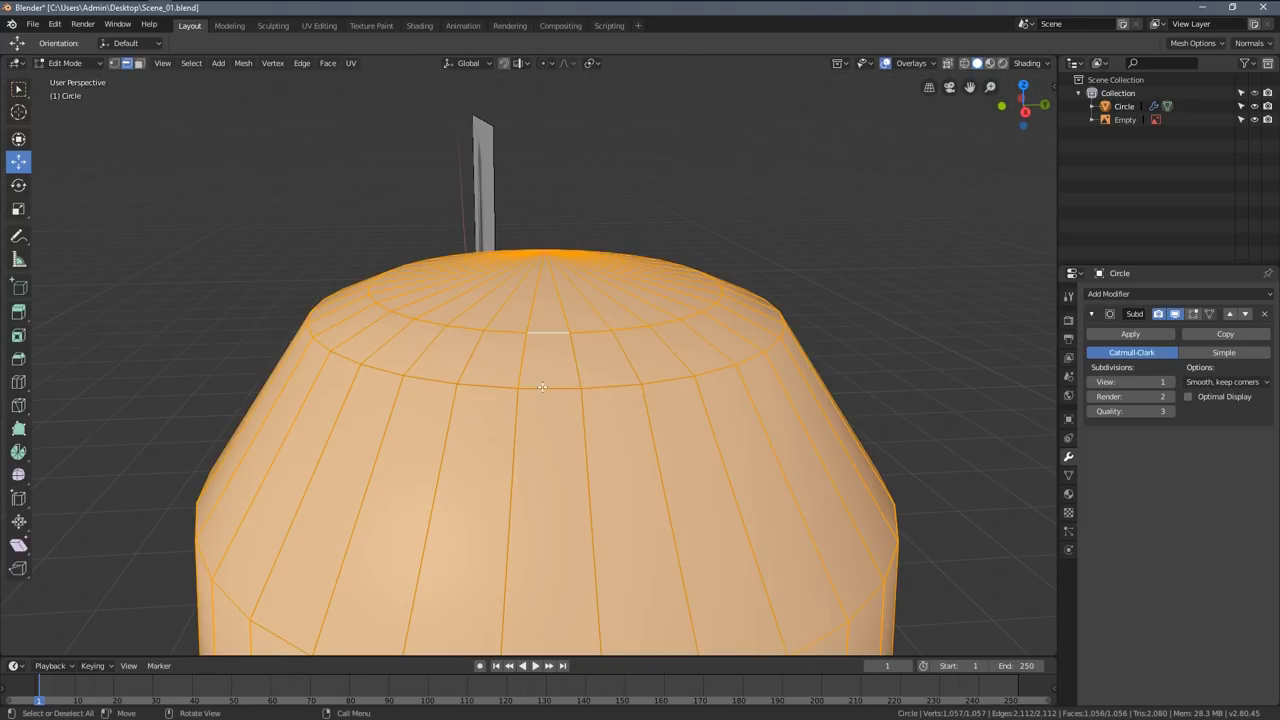
alt+click(543, 386)
key(x)
click(613, 424)
key(Tab)
mouse_move(594, 372)
middle_down()
mouse_move(523, 471)
mouse_move(389, 414)
mouse_move(327, 346)
mouse_move(331, 377)
mouse_move(577, 358)
middle_up()
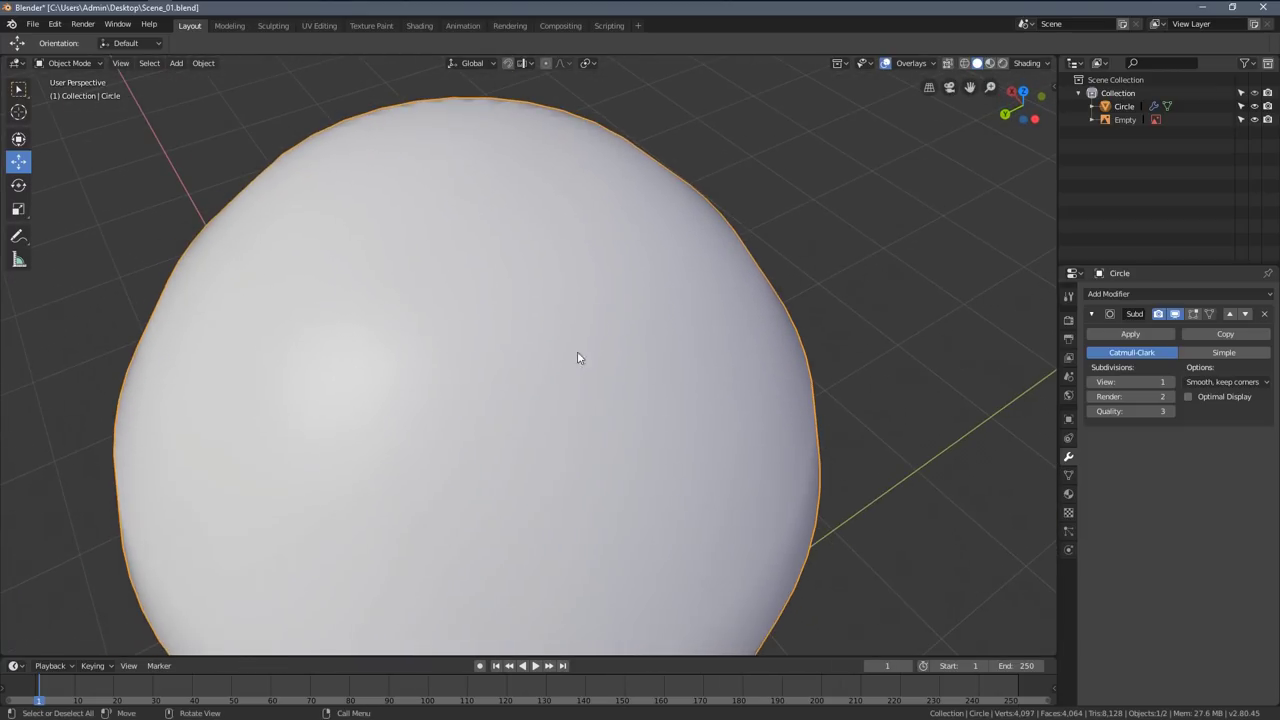
- Set the Subdivision Surface modifier's viewport level to 2 and check the head's shading
click(1169, 382)
middle_drag(980, 370, 564, 237)
middle_drag(408, 381, 574, 309)
- Bevel the edge loop around the head's crown with 2 segments and an offset of about 0.16
key(Tab)
key(alt+a)
middle_drag(546, 262, 556, 301)
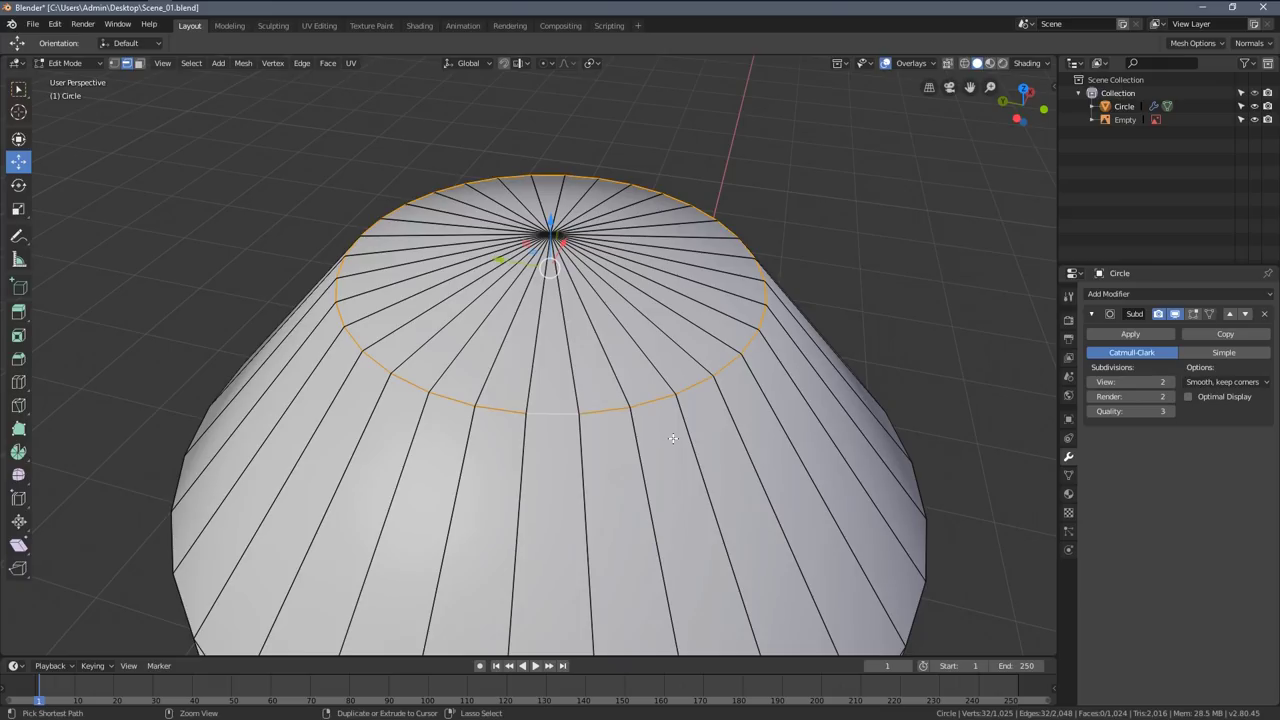
mouse_move(748, 493)
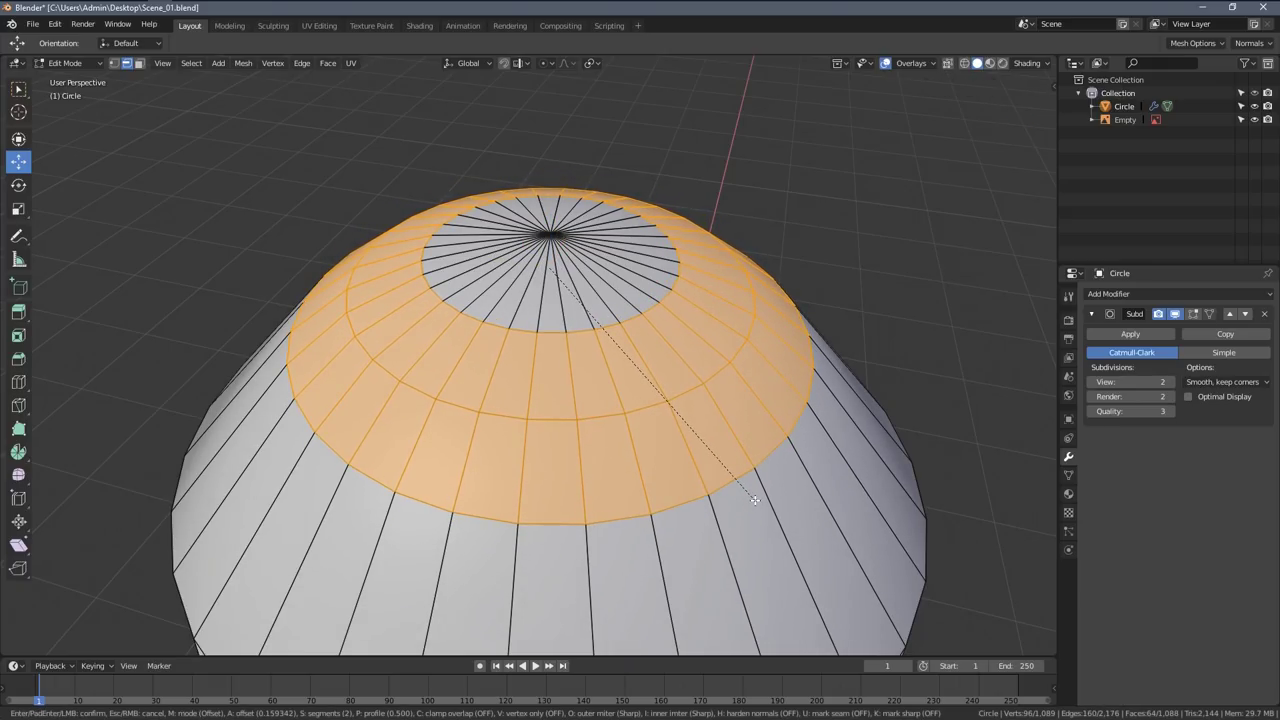
click(755, 500)
- Examine the crown's beveled loops in Edit Mode and the smoothed top of the head in Object Mode
key(a)
key(alt+a)
middle_drag(602, 280, 544, 252)
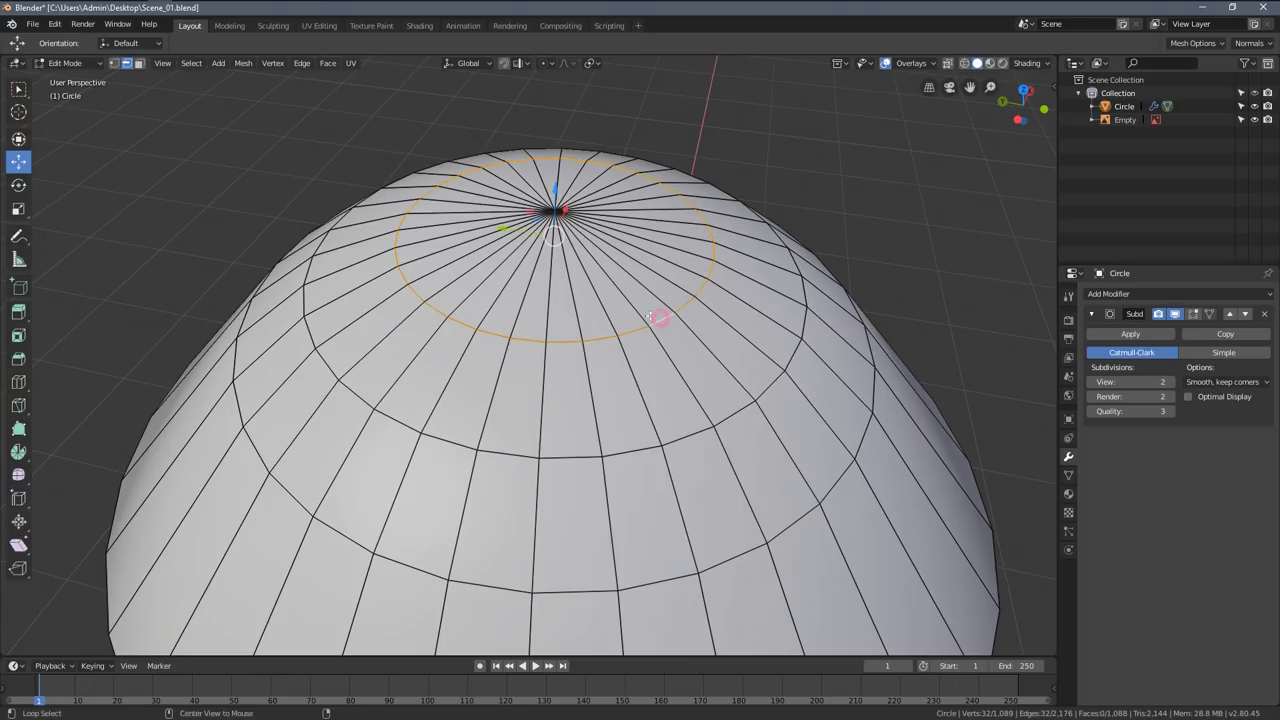
key(a)
key(alt+a)
scroll(570, 261, down, 1)
middle_drag(571, 298, 583, 249)
key(Tab)
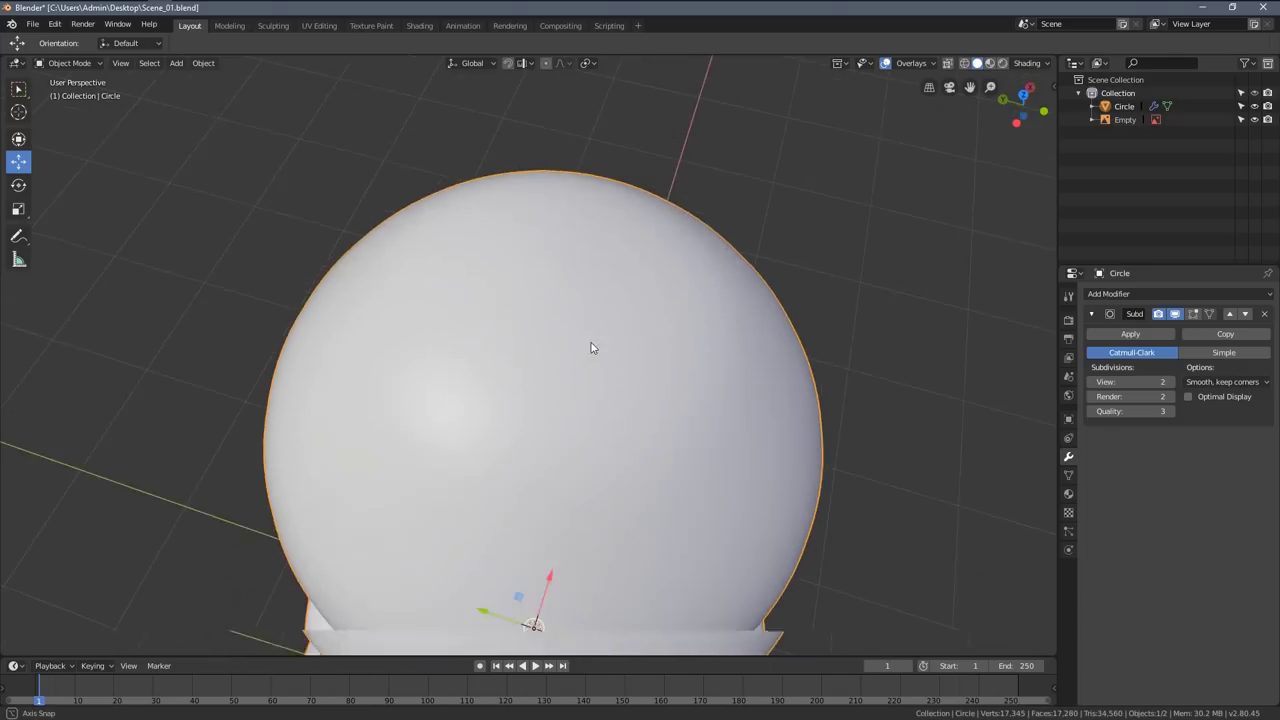
middle_drag(592, 349, 619, 318)
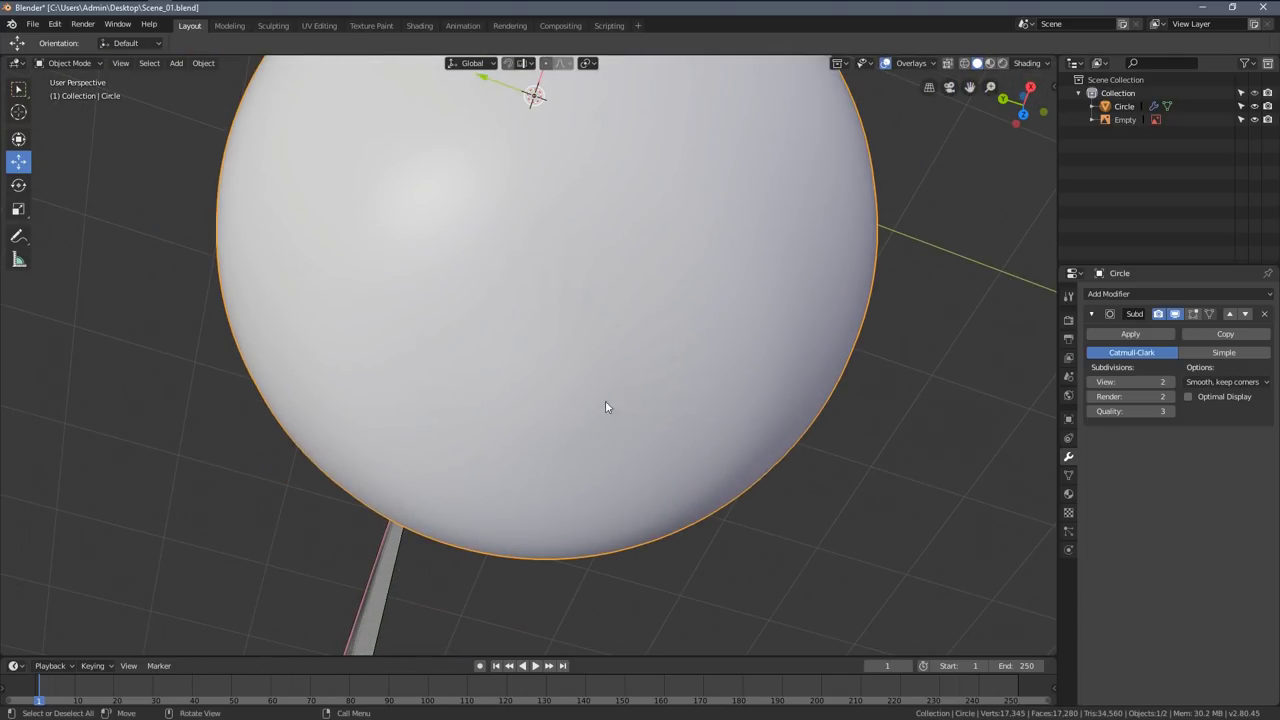
middle_drag(590, 375, 569, 323)
- Delete the pole vertex at the very top of the head
key(Tab)
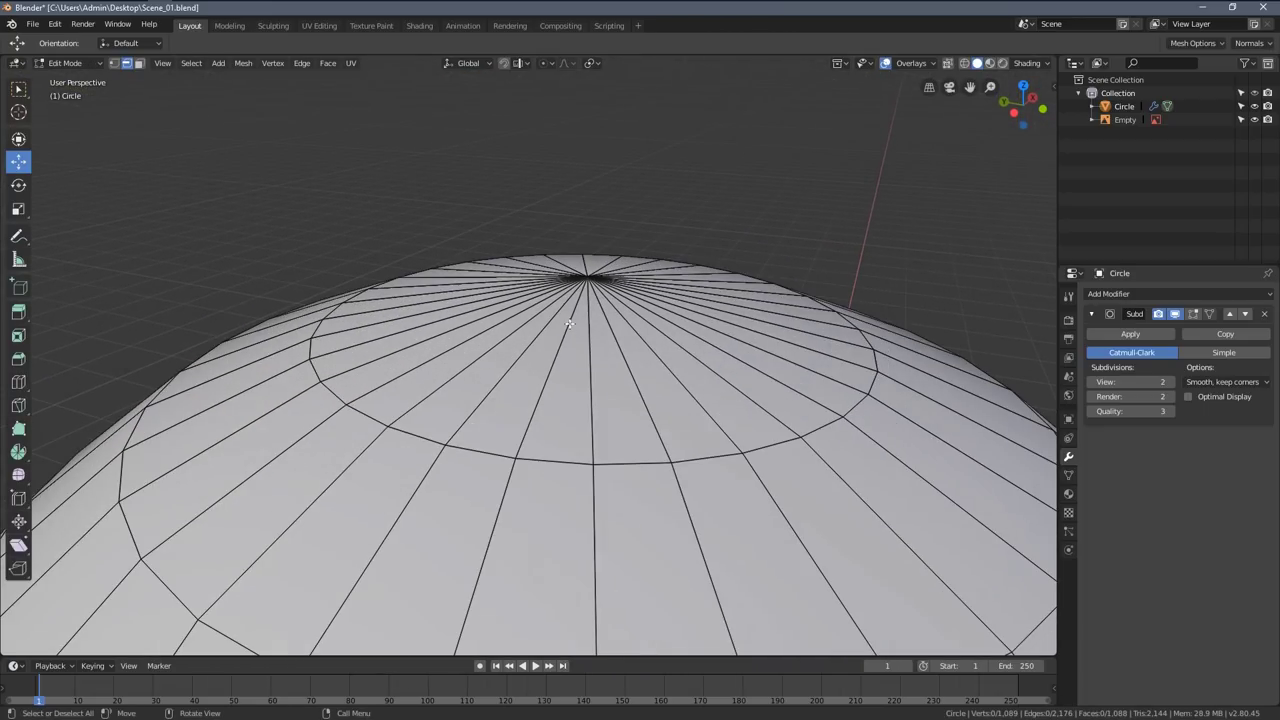
key(1)
click(589, 275)
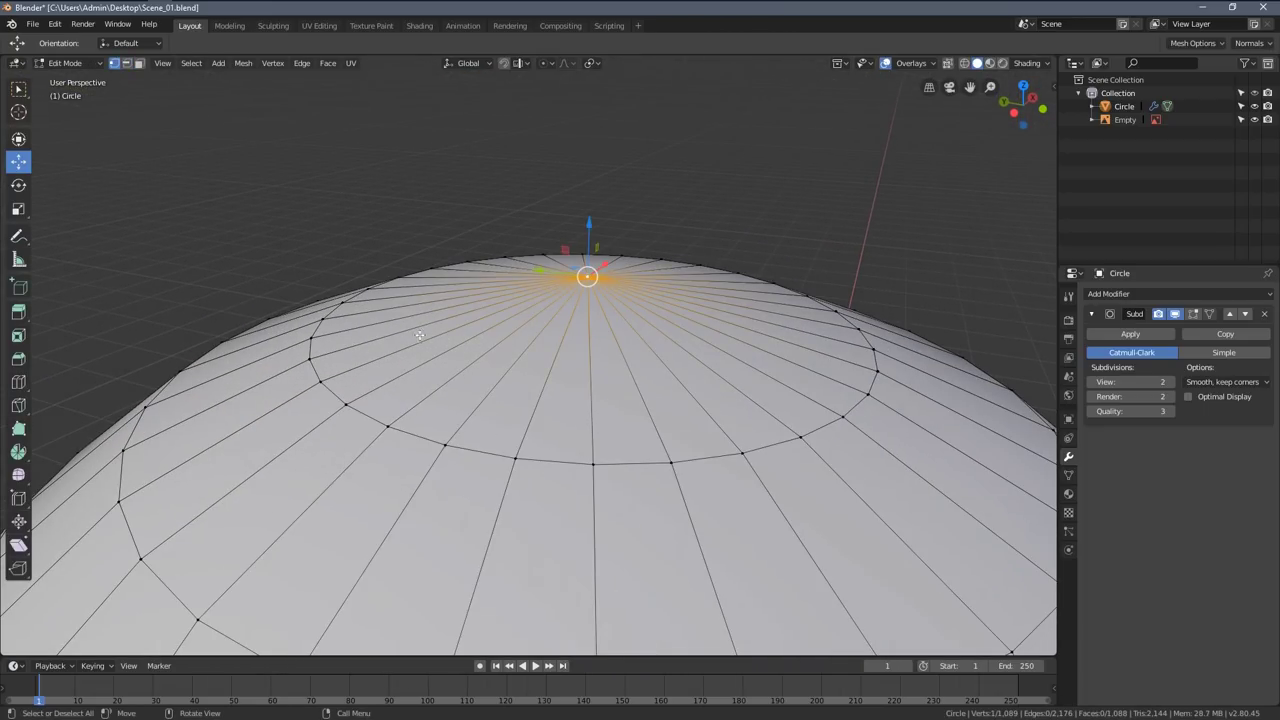
key(x)
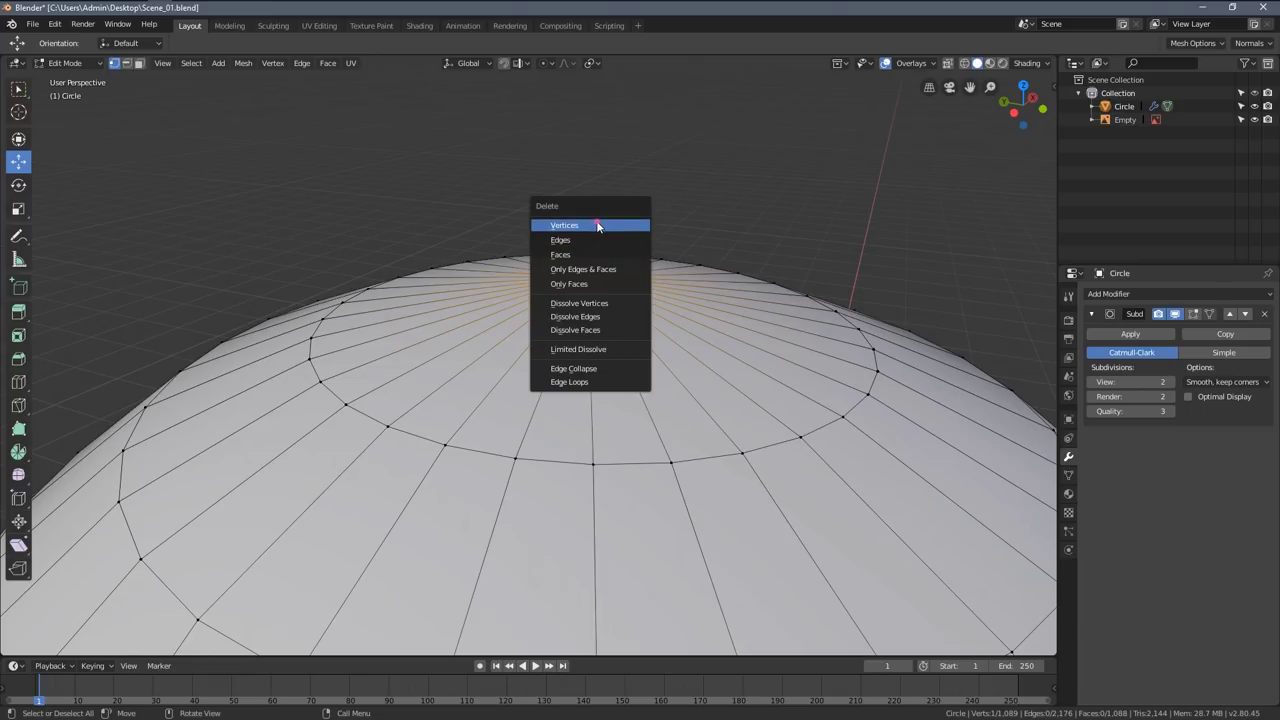
click(600, 222)
- Extrude the open rim atop the head and scale the new loop slightly inward as a flat ring
middle_drag(600, 222, 574, 262)
scroll(606, 325, up, 2)
key(a)
key(a)
alt+click(566, 196)
scroll(653, 343, down, 2)
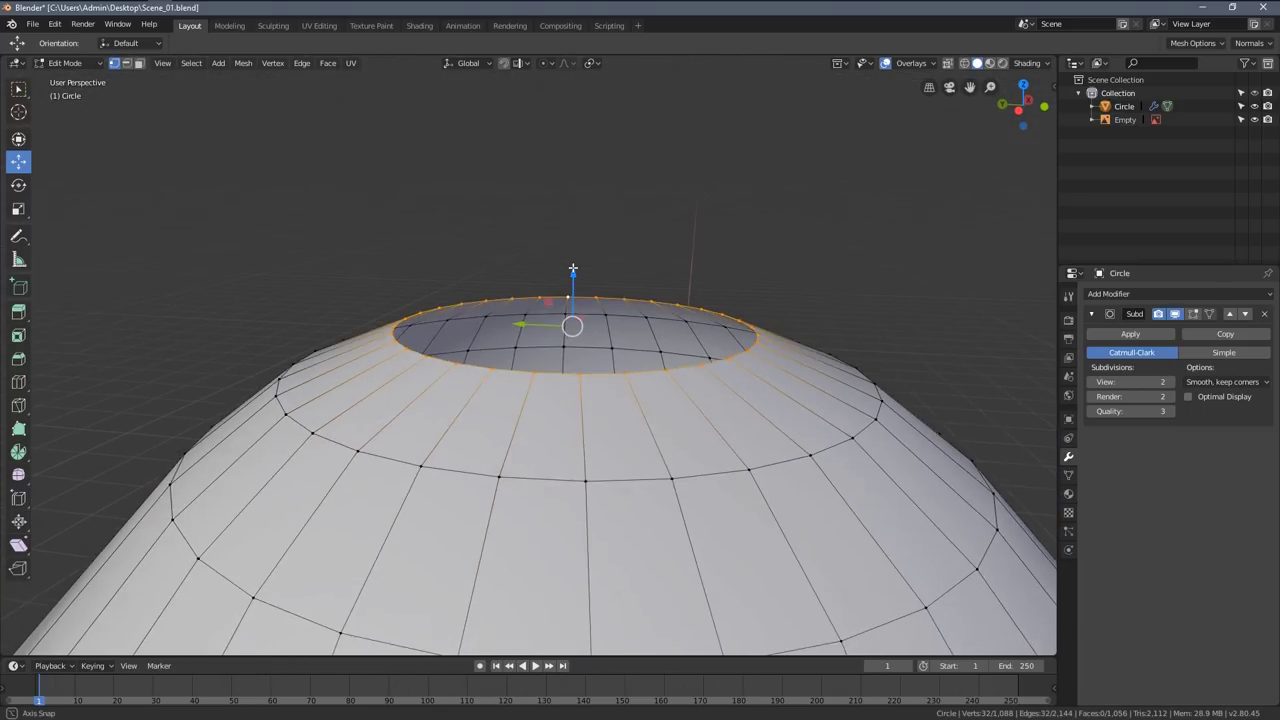
middle_drag(661, 367, 656, 387)
key(e)
right_click(749, 431)
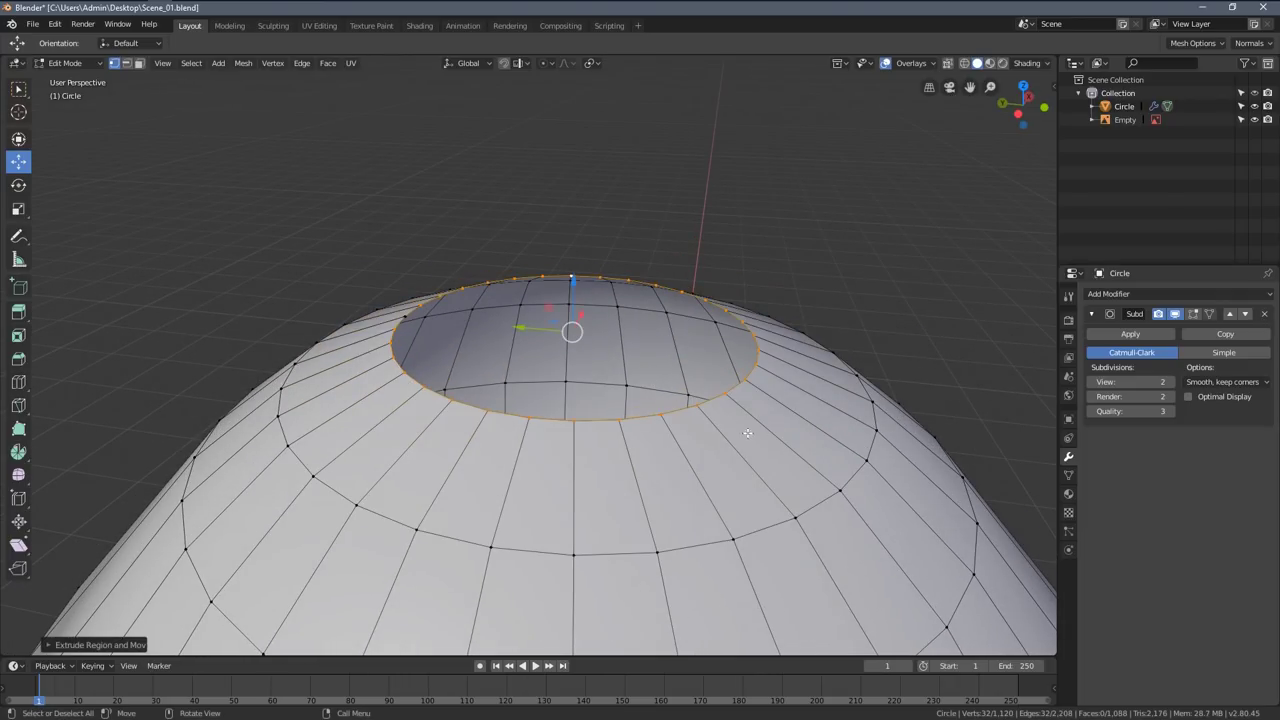
key(s)
click(700, 432)
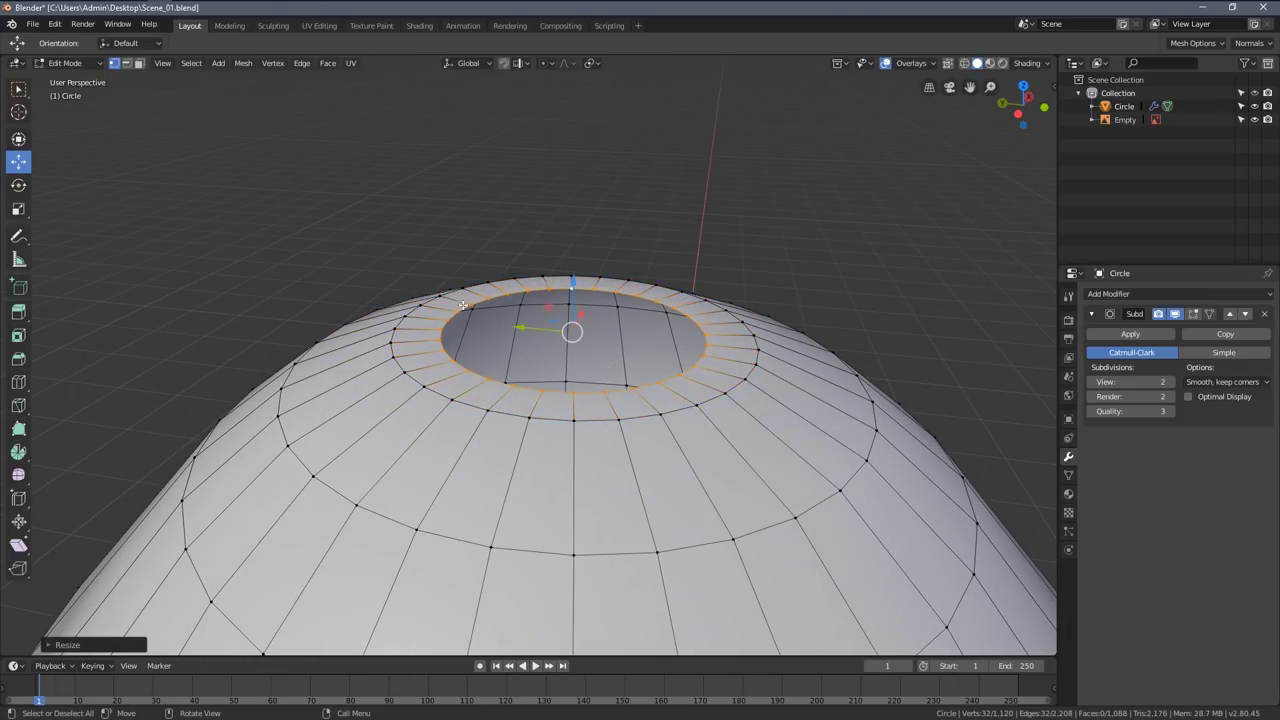
- Extrude the inner rim again, scale it toward the middle and merge it to one center point to close the crown
key(e)
key(Escape)
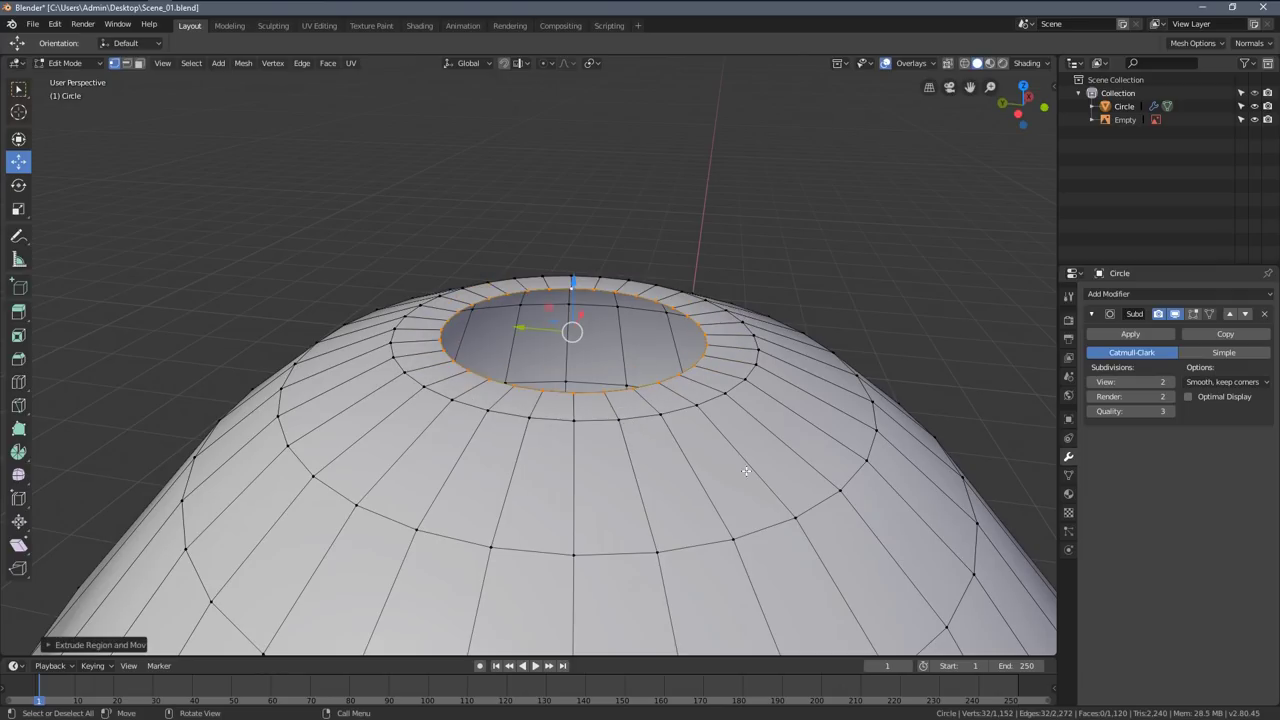
key(s)
click(617, 389)
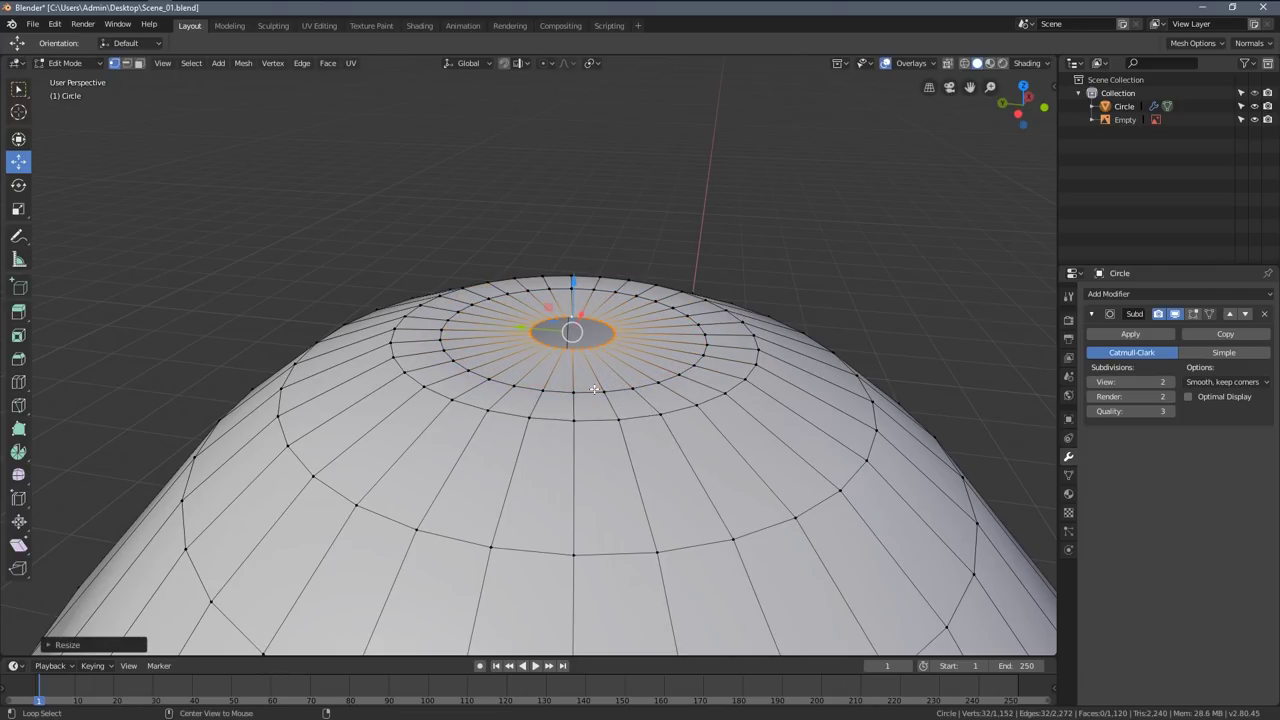
click(594, 388)
middle_drag(594, 388, 550, 341)
key(Tab)
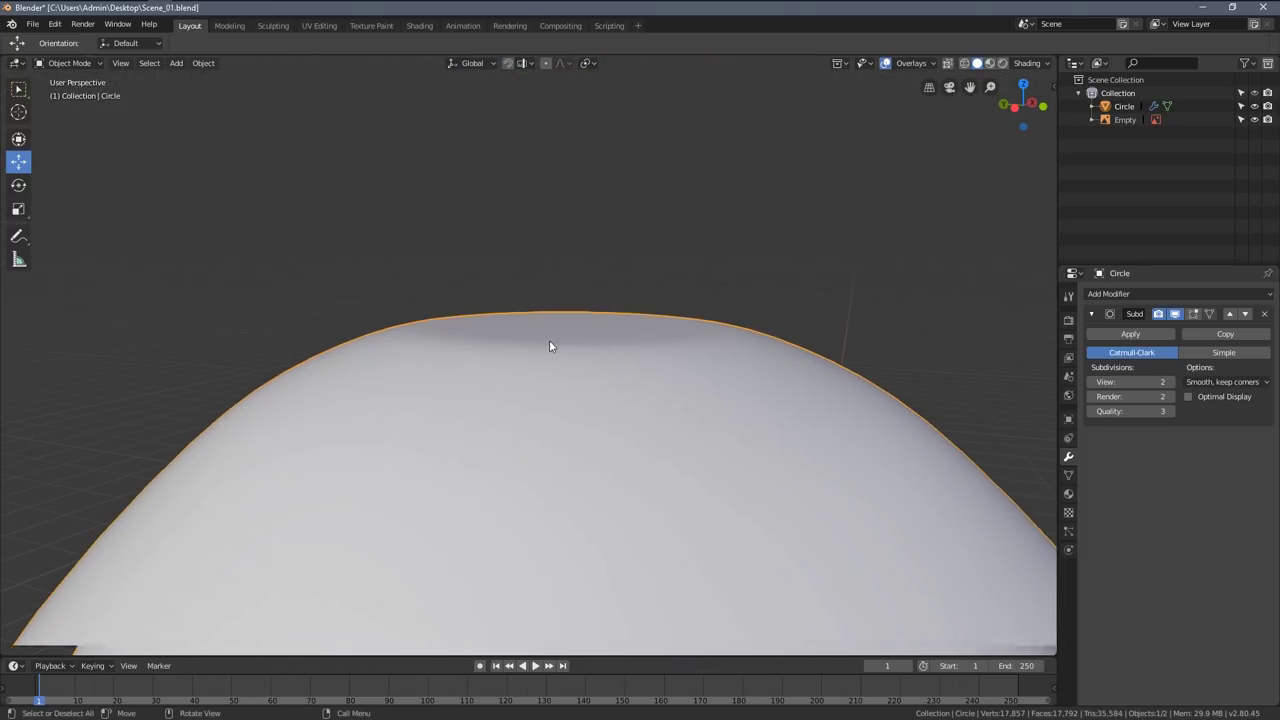
- Scale the pole vertex and its two surrounding rings inward together, and check the crown's profile in front view
key(KP_1)
scroll(548, 278, up, 3)
key(Tab)
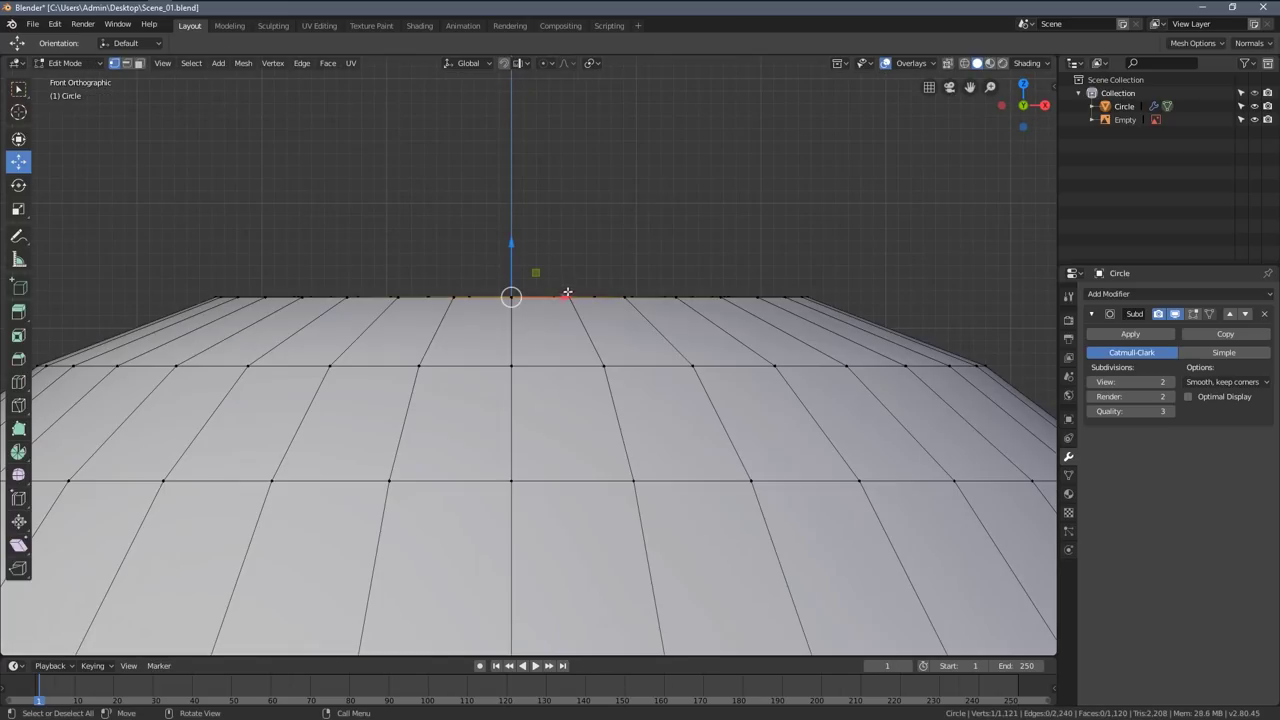
middle_drag(547, 276, 532, 314)
alt+shift+click(476, 396)
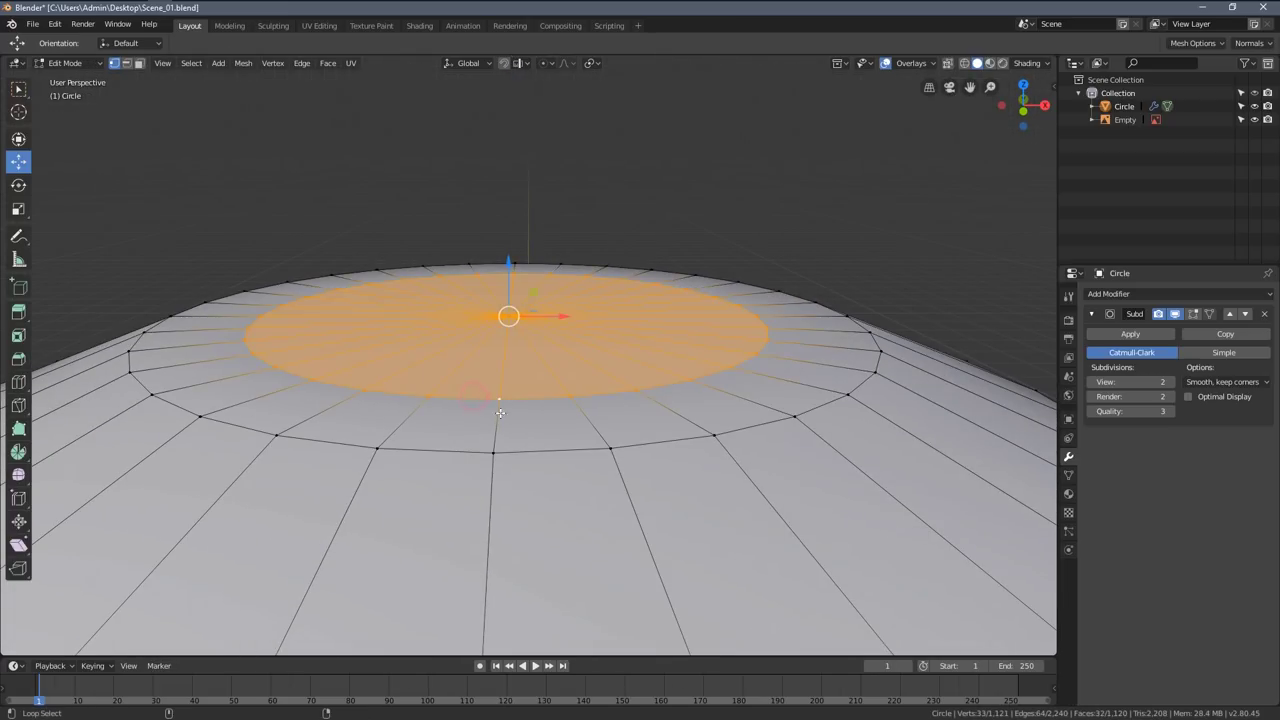
alt+shift+click(441, 447)
key(s)
click(622, 403)
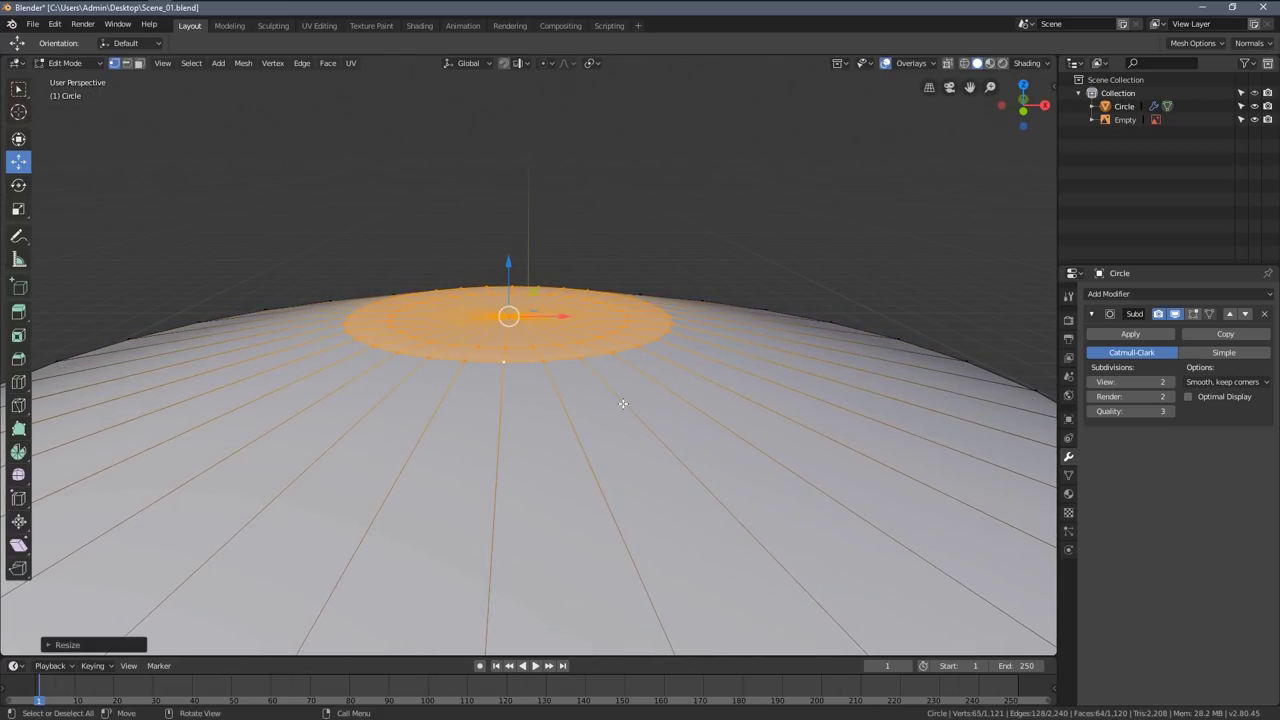
key(KP_1)
click(635, 382)
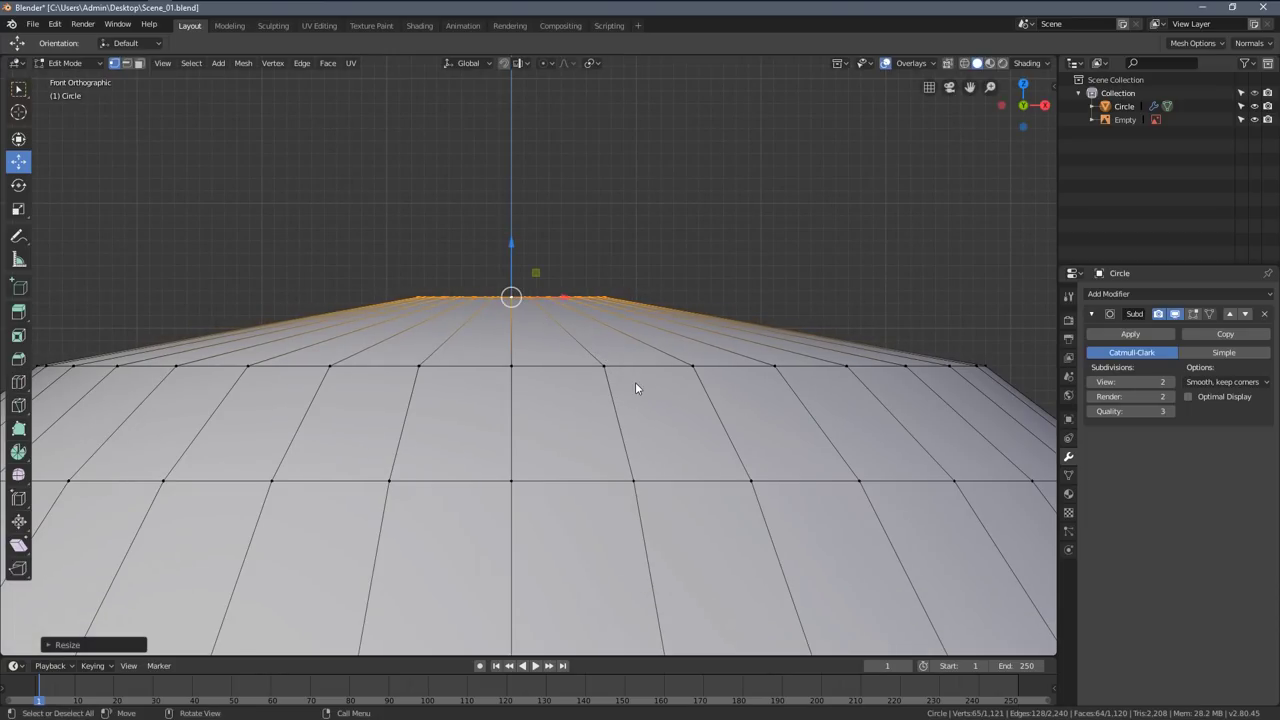
key(Tab)
scroll(496, 319, up, 2)
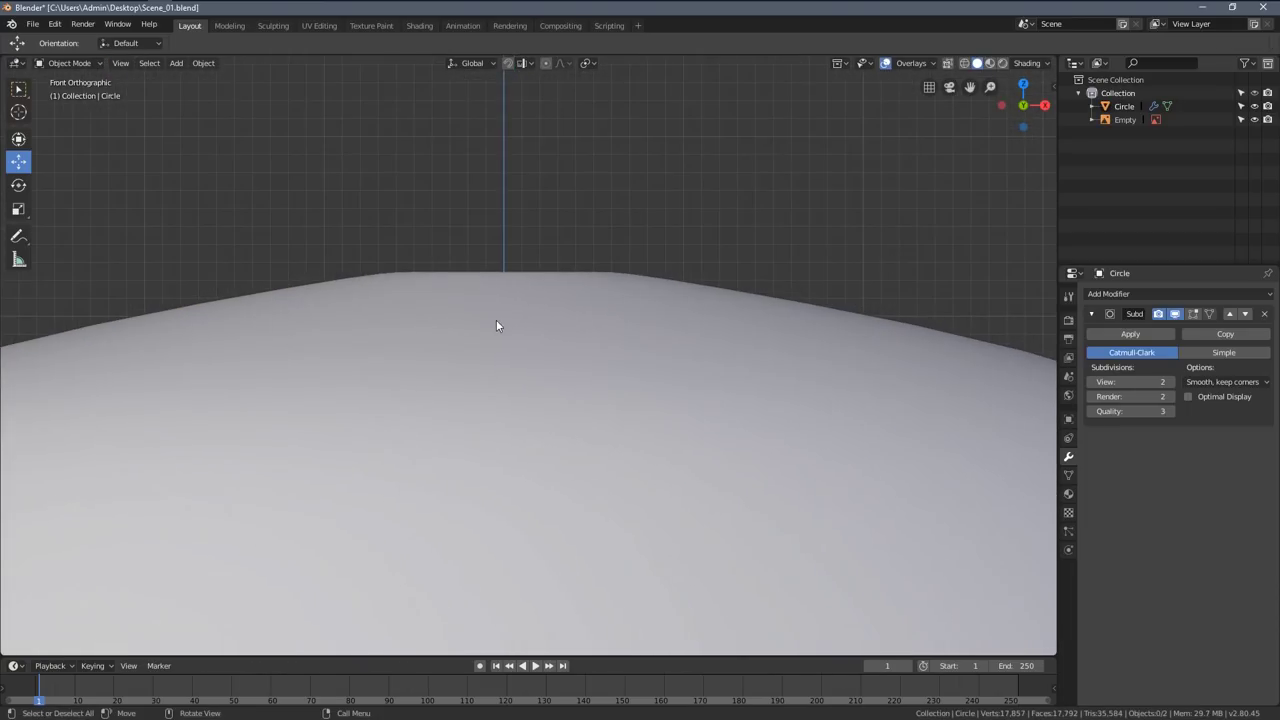
- Add an edge loop just below the flat top of the crown, scale it outward and raise it slightly
key(Tab)
click(357, 313)
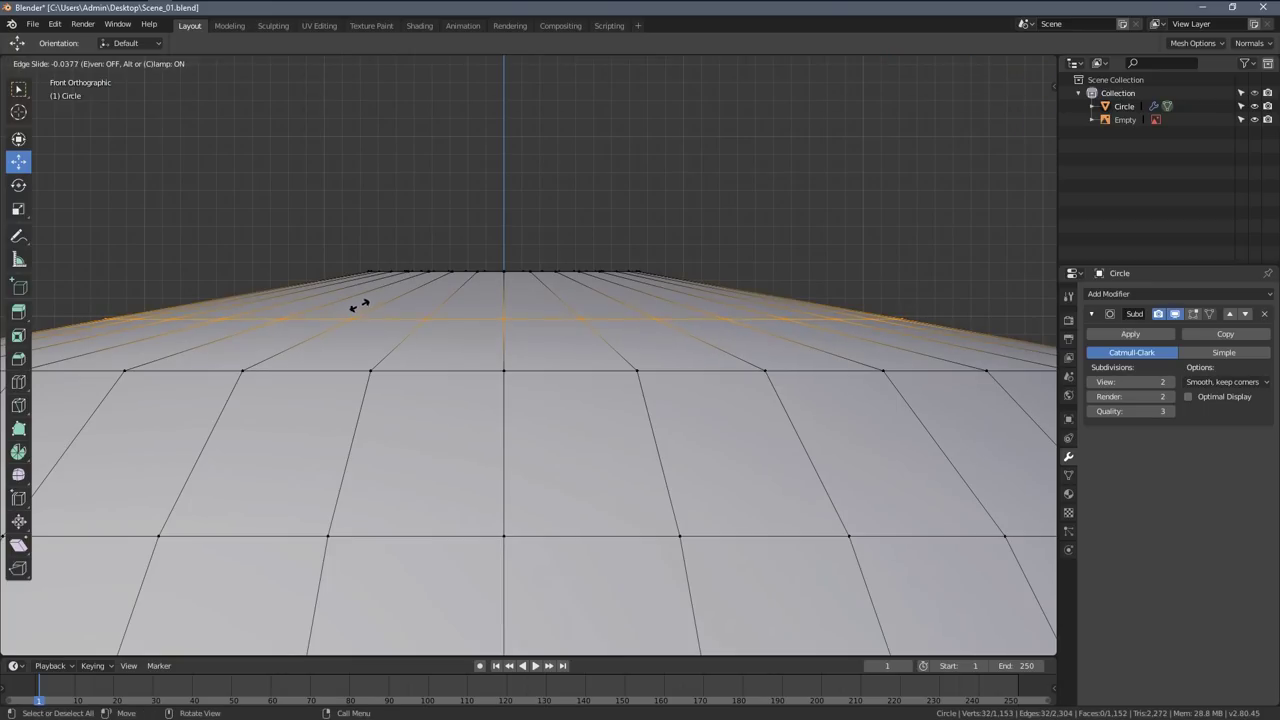
click(362, 303)
key(s)
click(343, 357)
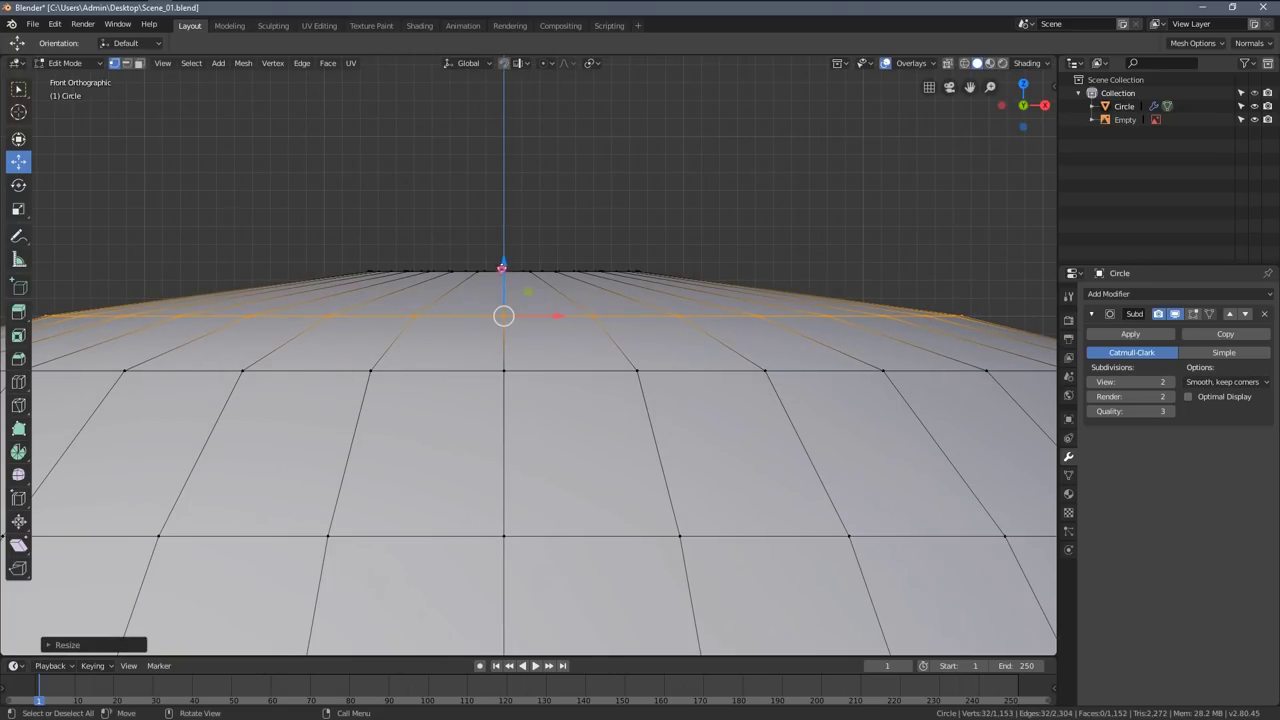
drag(501, 268, 506, 251)
scroll(511, 329, down, 4)
shift+middle_drag(469, 340, 506, 326)
key(Tab)
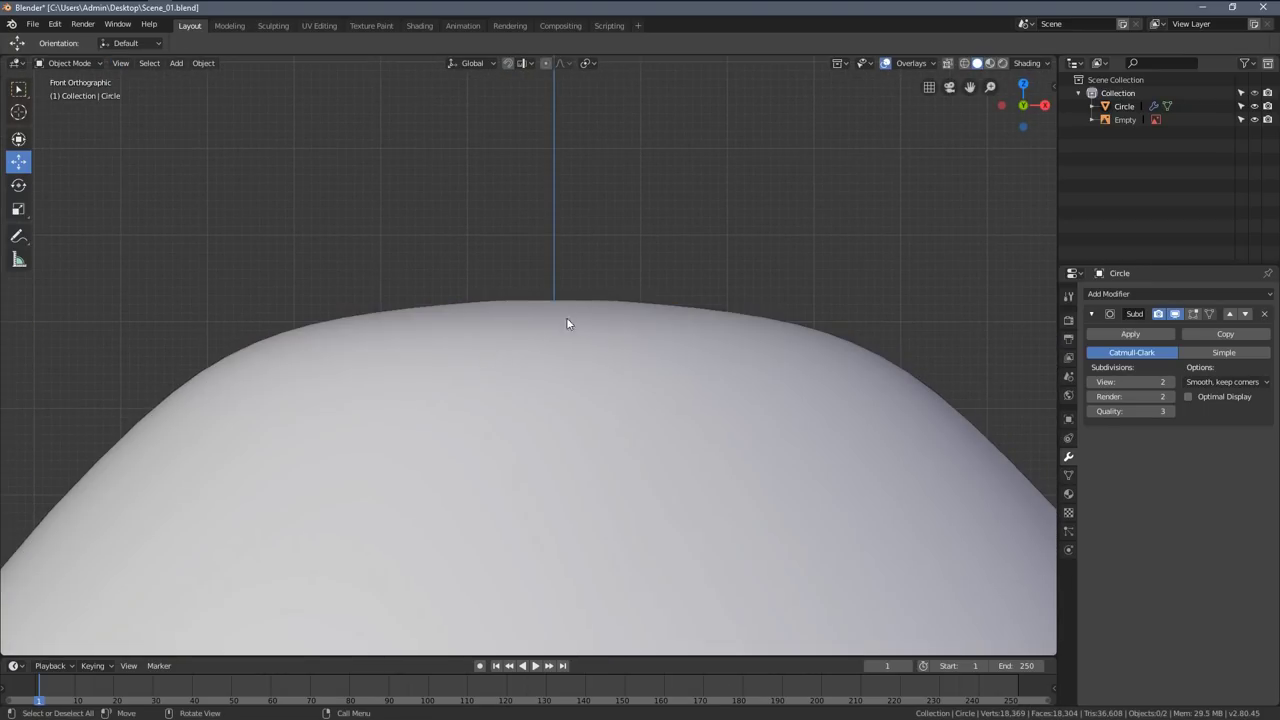
scroll(590, 340, down, 3)
scroll(600, 295, up, 3)
- Lower the edge loop at the head's upper shoulder and scale it outward to follow the sphere's curve
key(Tab)
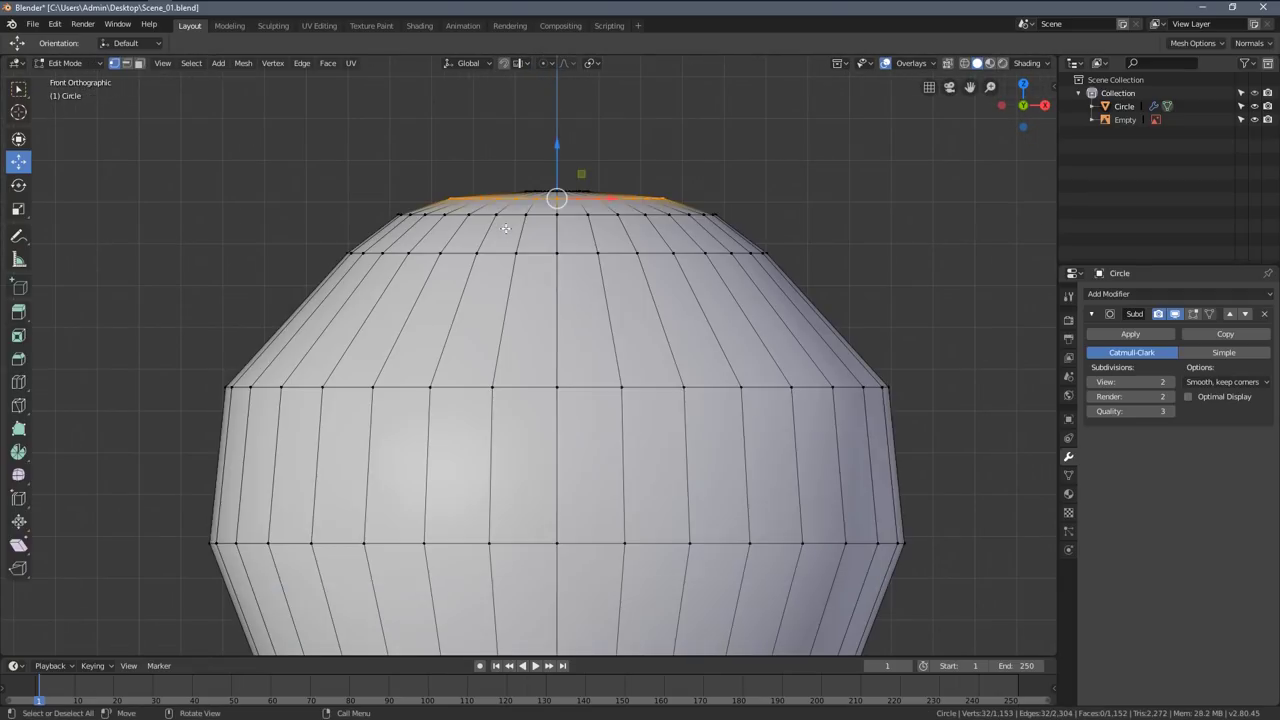
scroll(506, 228, up, 3)
alt+click(470, 180)
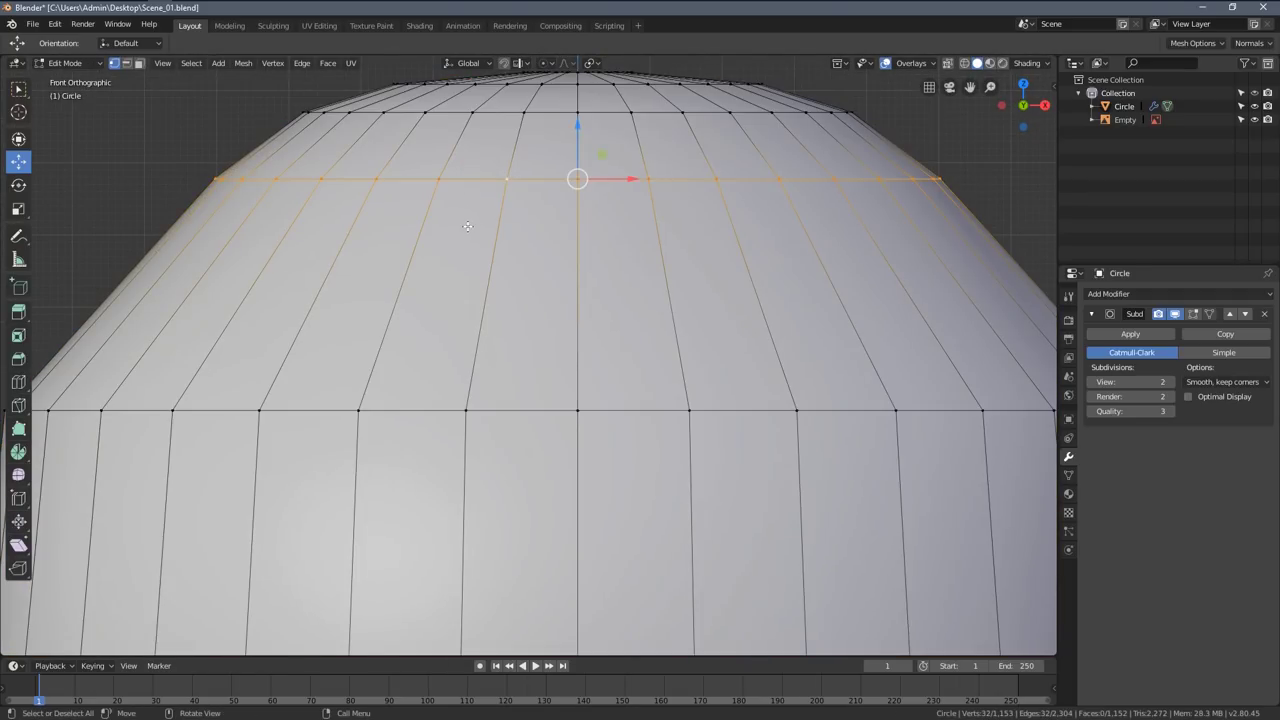
key(s)
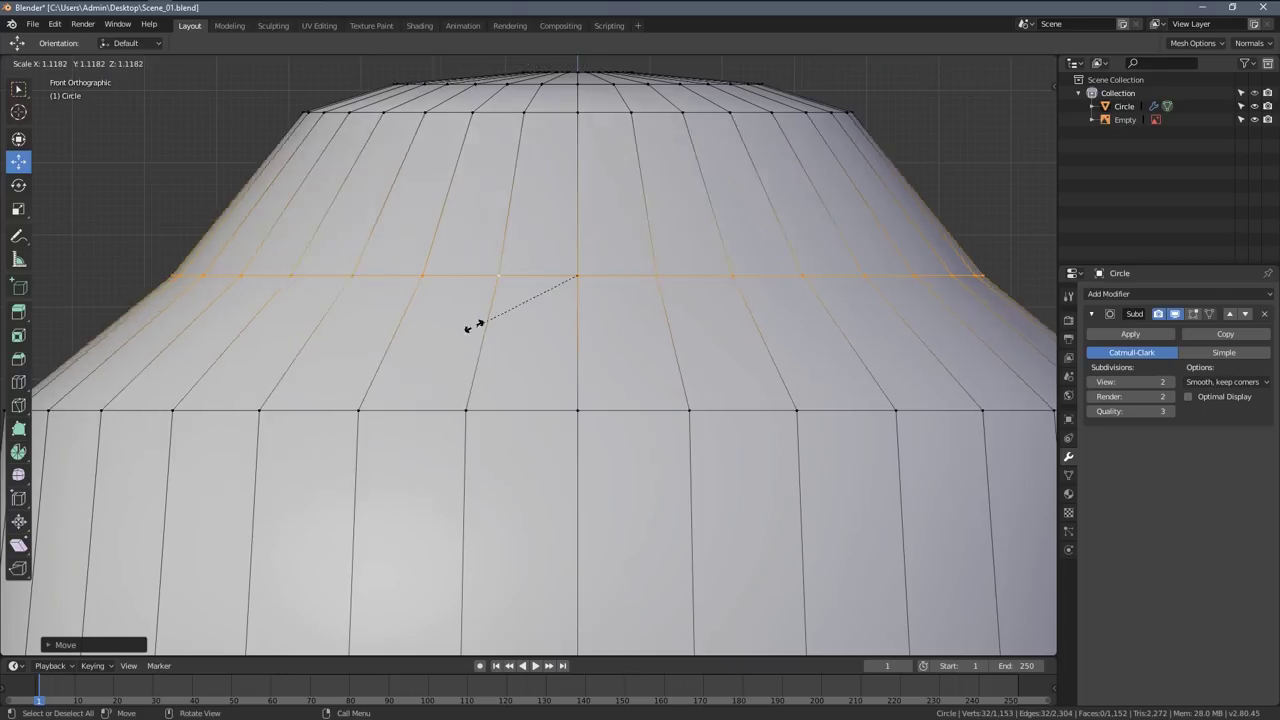
click(438, 335)
scroll(445, 345, down, 4)
scroll(445, 345, down, 1)
- Lower the next edge loop down the head slightly and scale it outward to round the side
key(a)
alt+click(484, 381)
drag(542, 331, 542, 352)
key(s)
click(542, 418)
key(alt+a)
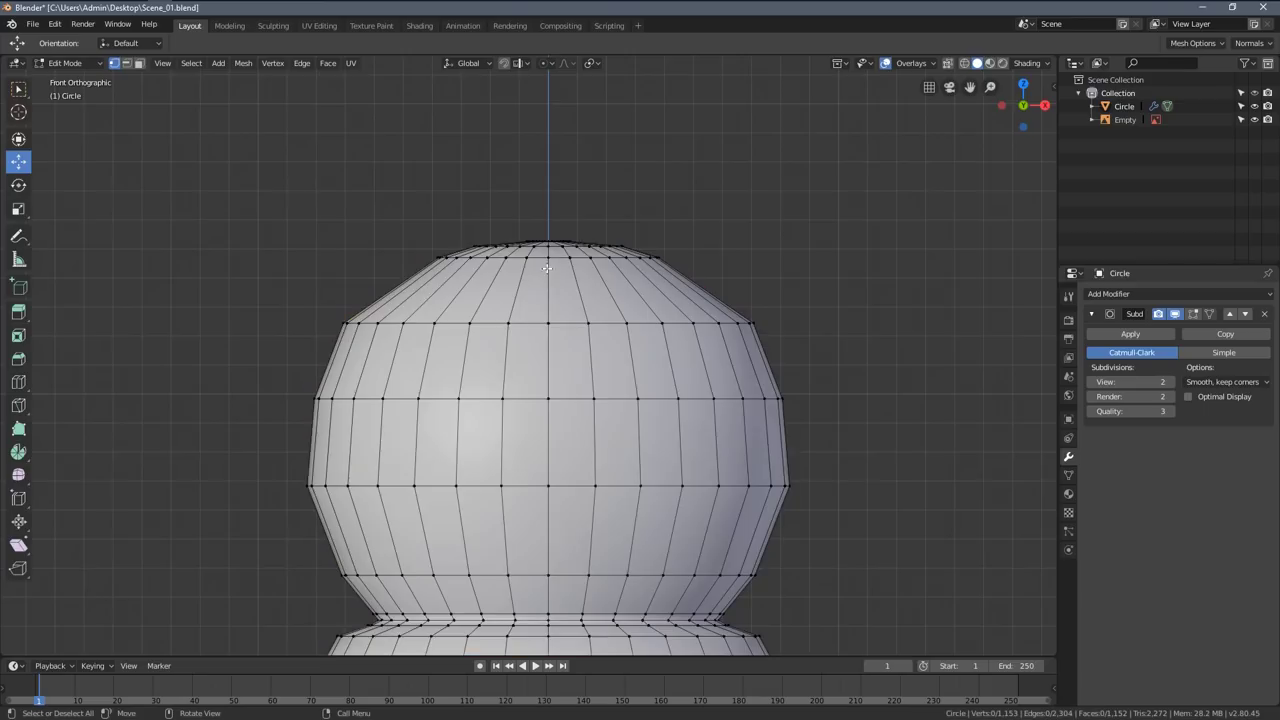
- Scale the loop just below the crown outward by about 1.14, lower it slightly and widen it a little more
scroll(549, 228, up, 2)
key(s)
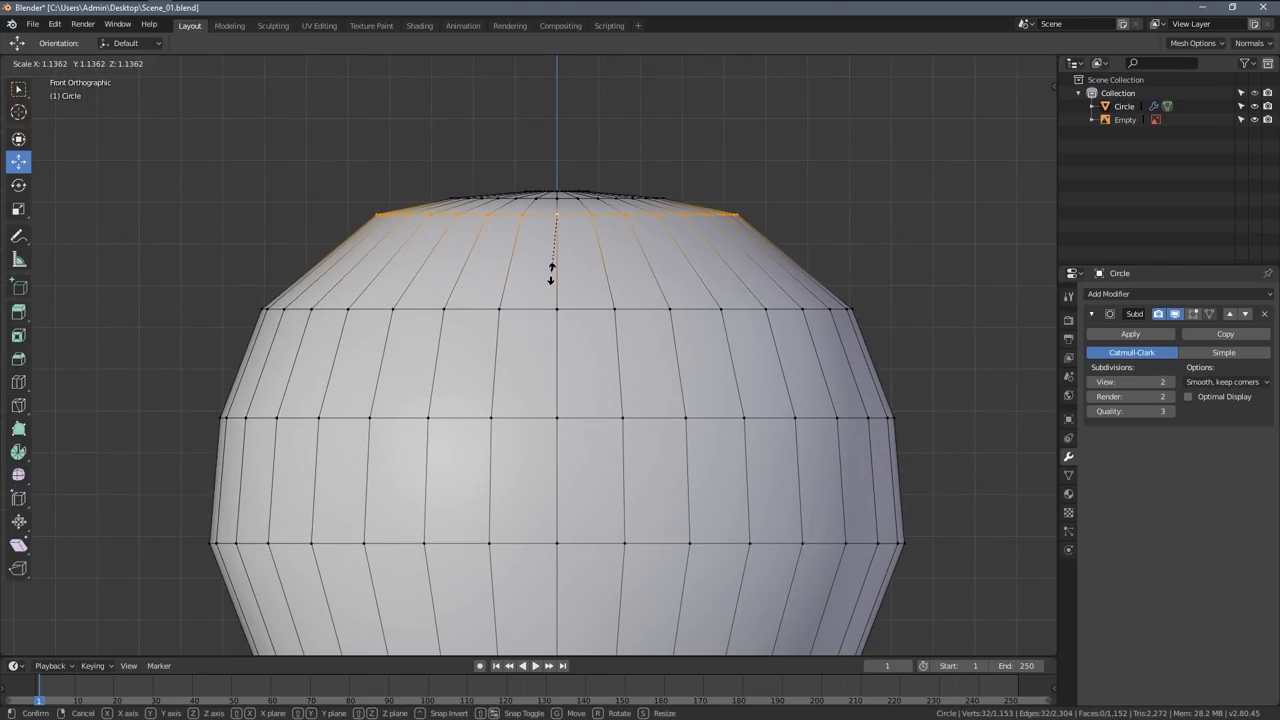
click(551, 268)
drag(560, 173, 560, 183)
key(s)
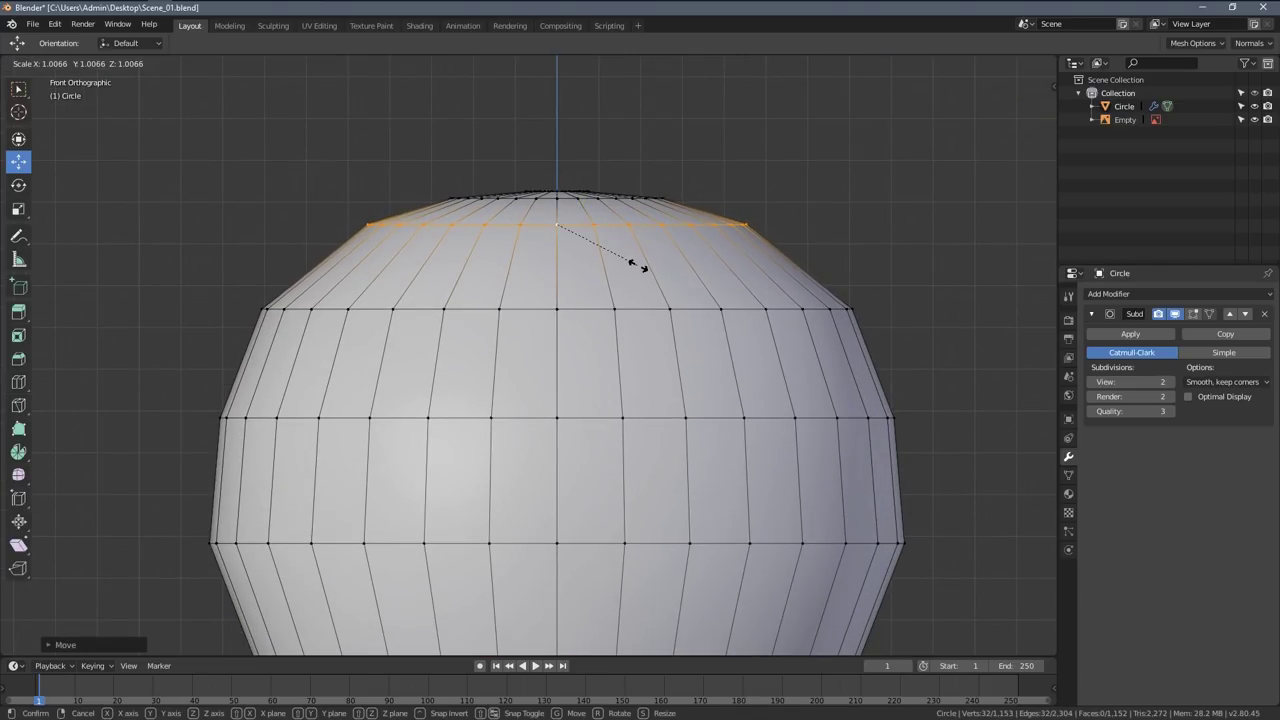
click(649, 287)
key(Tab)
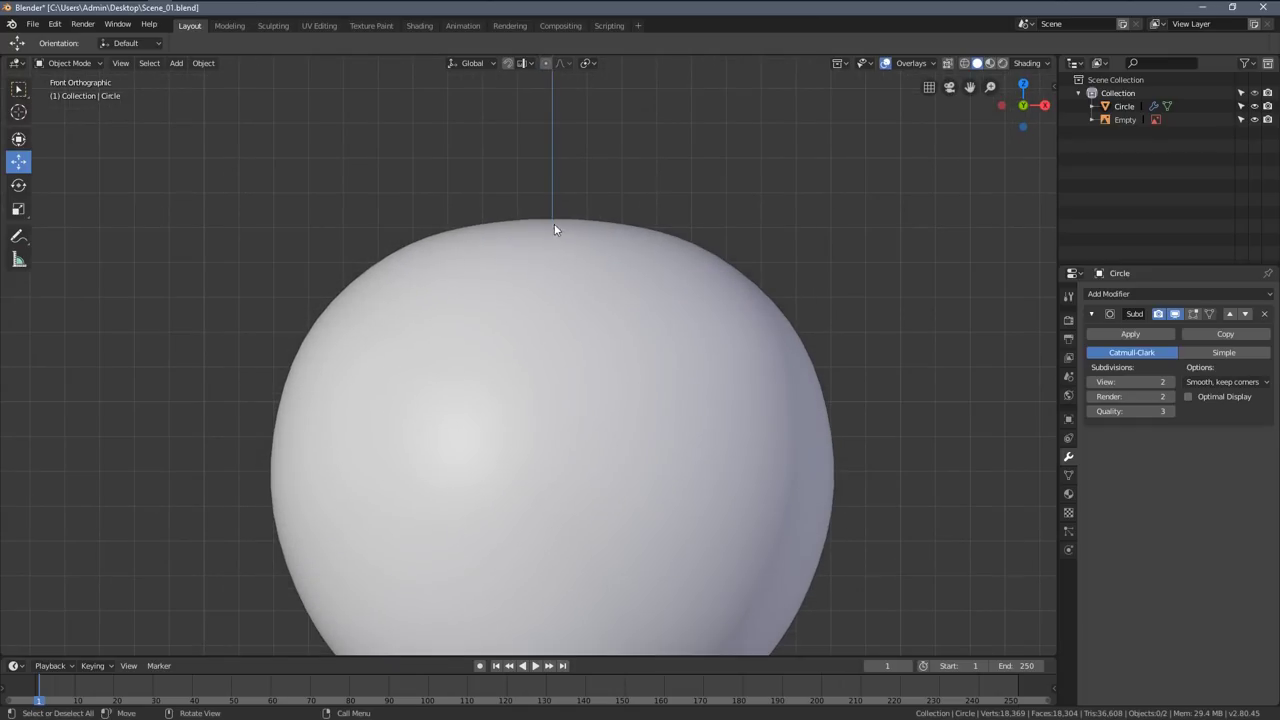
- Scale the innermost edge loop around the head's top pole inward, closer to the center vertex
middle_drag(554, 226, 447, 416)
scroll(555, 329, up, 3)
key(Tab)
scroll(415, 339, up, 3)
key(a)
key(alt+a)
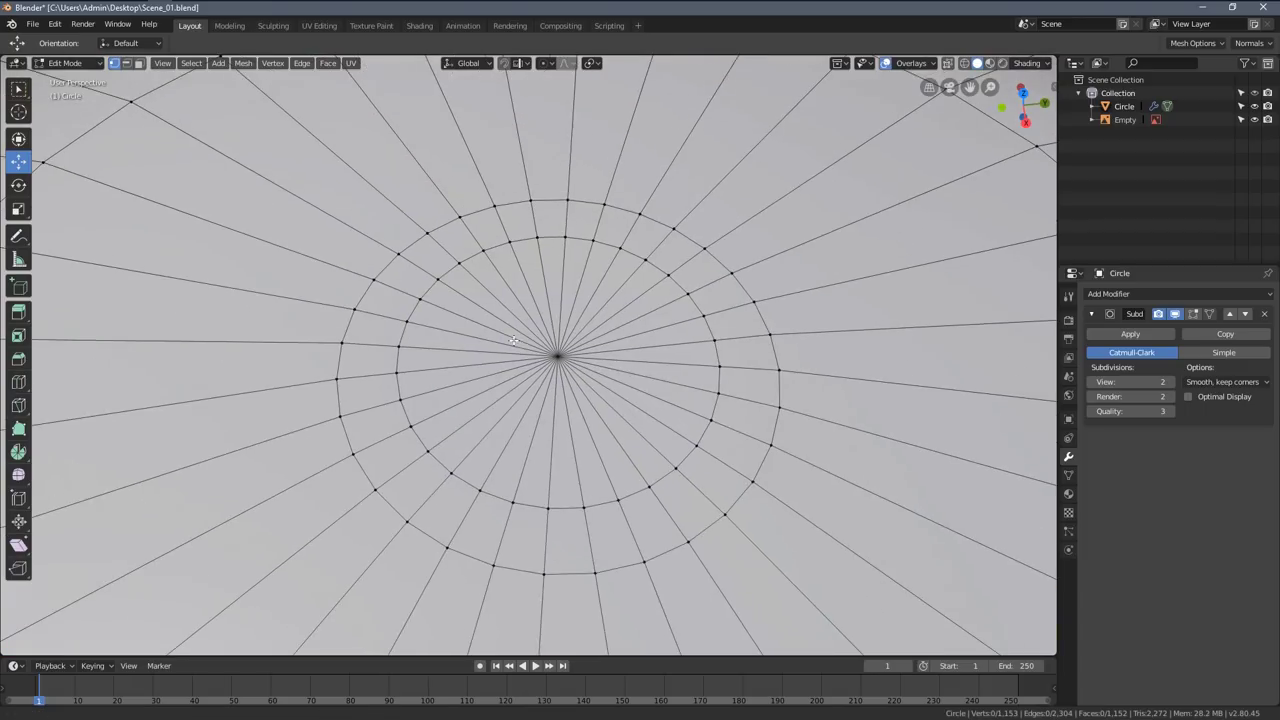
key(s)
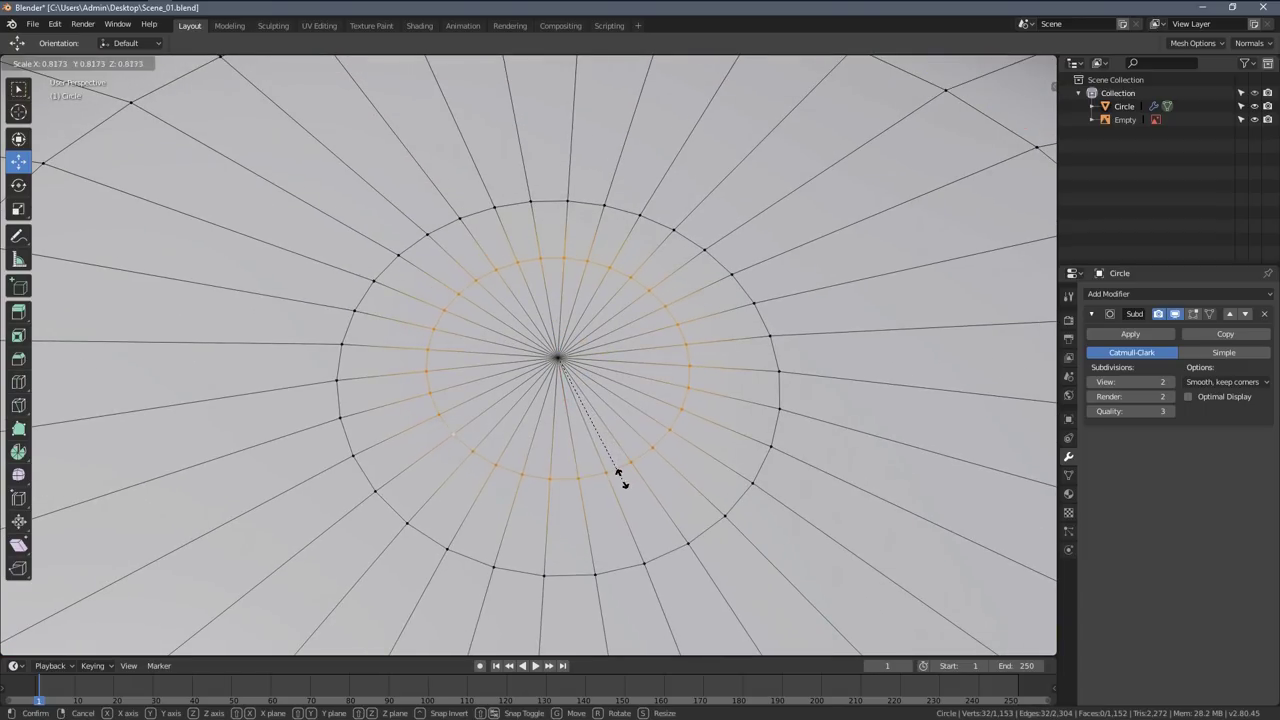
key(a)
middle_drag(628, 400, 552, 290)
key(alt+a)
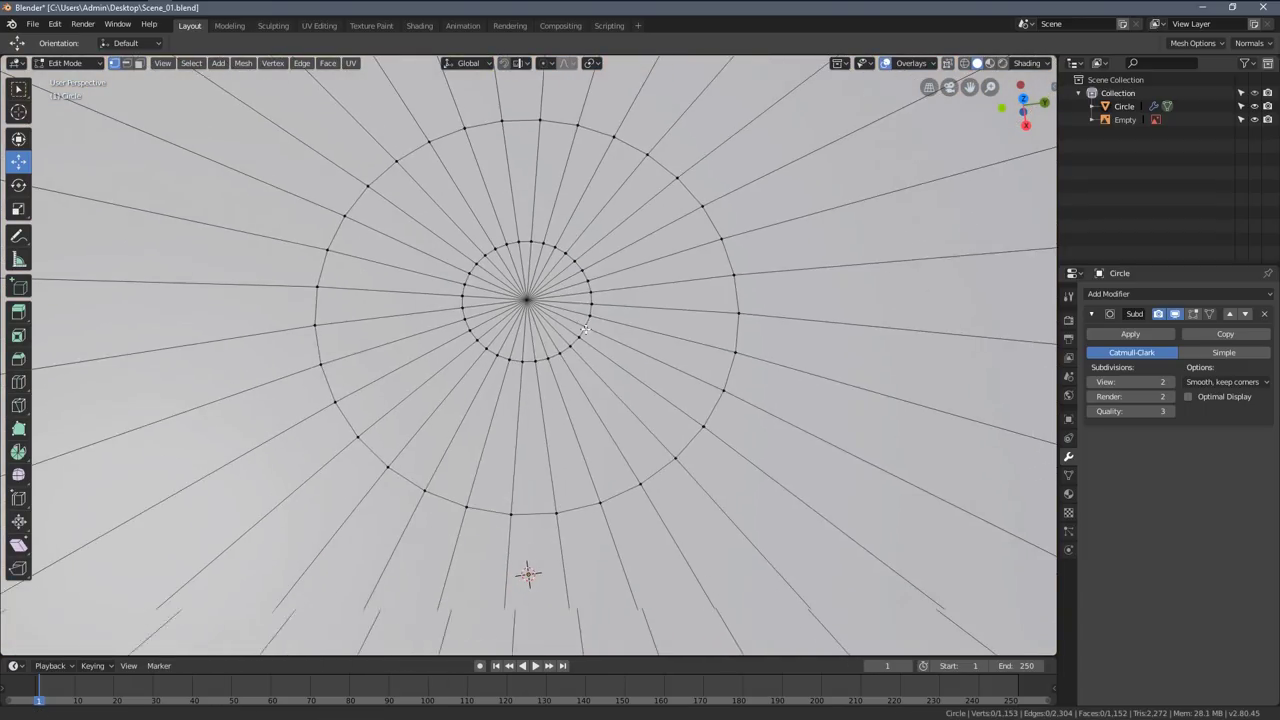
- Inspect the rounded head from above and in front view, and compare the whole pawn with the reference drawing
scroll(552, 286, up, 1)
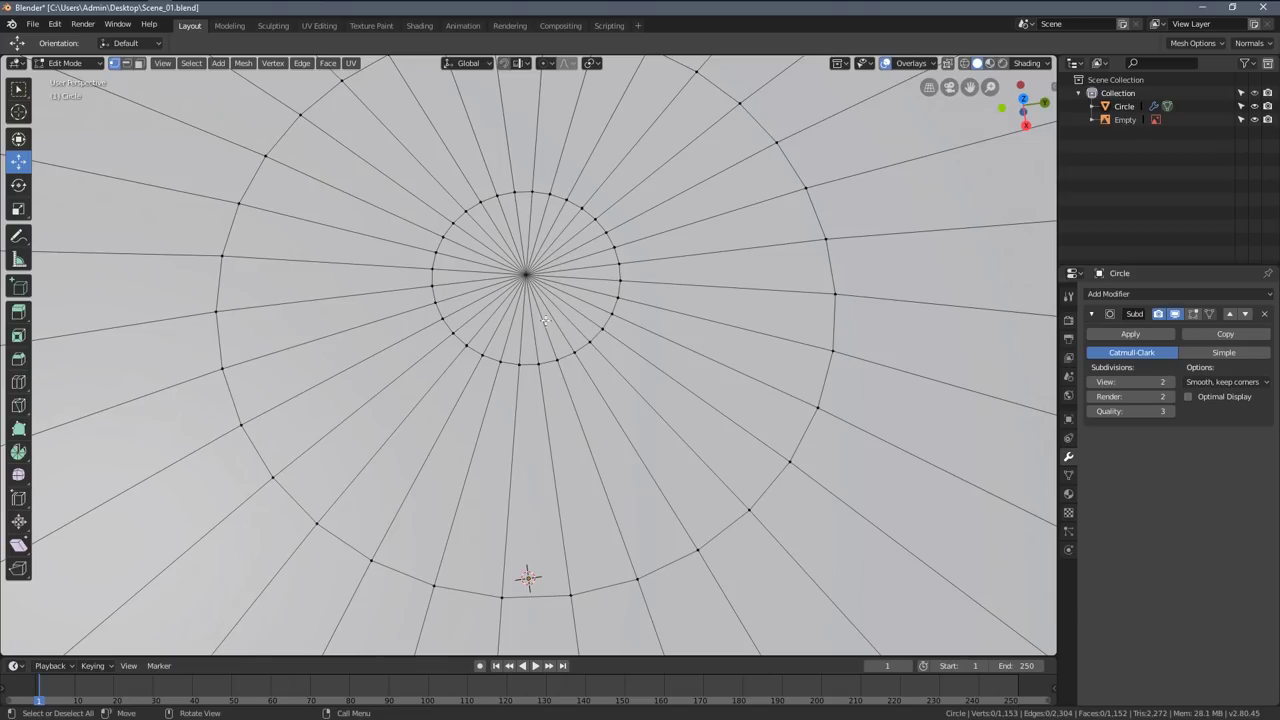
middle_drag(523, 327, 421, 254)
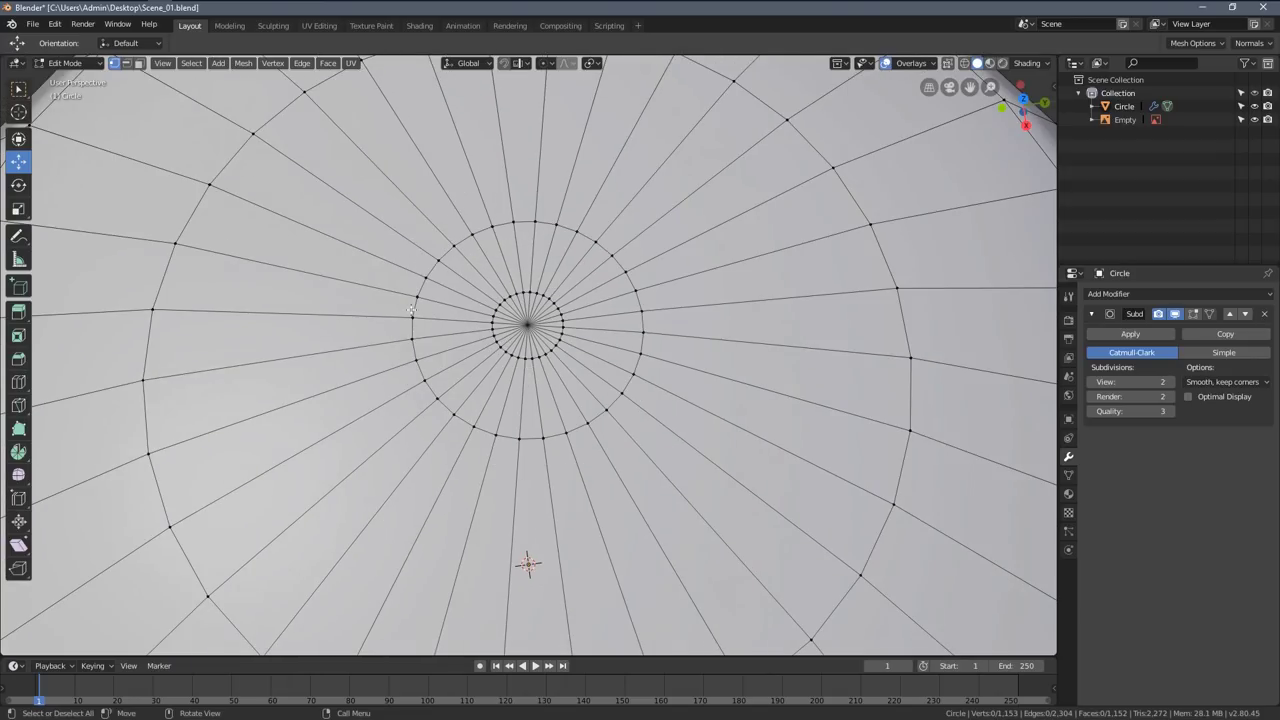
scroll(551, 290, down, 3)
key(KP_1)
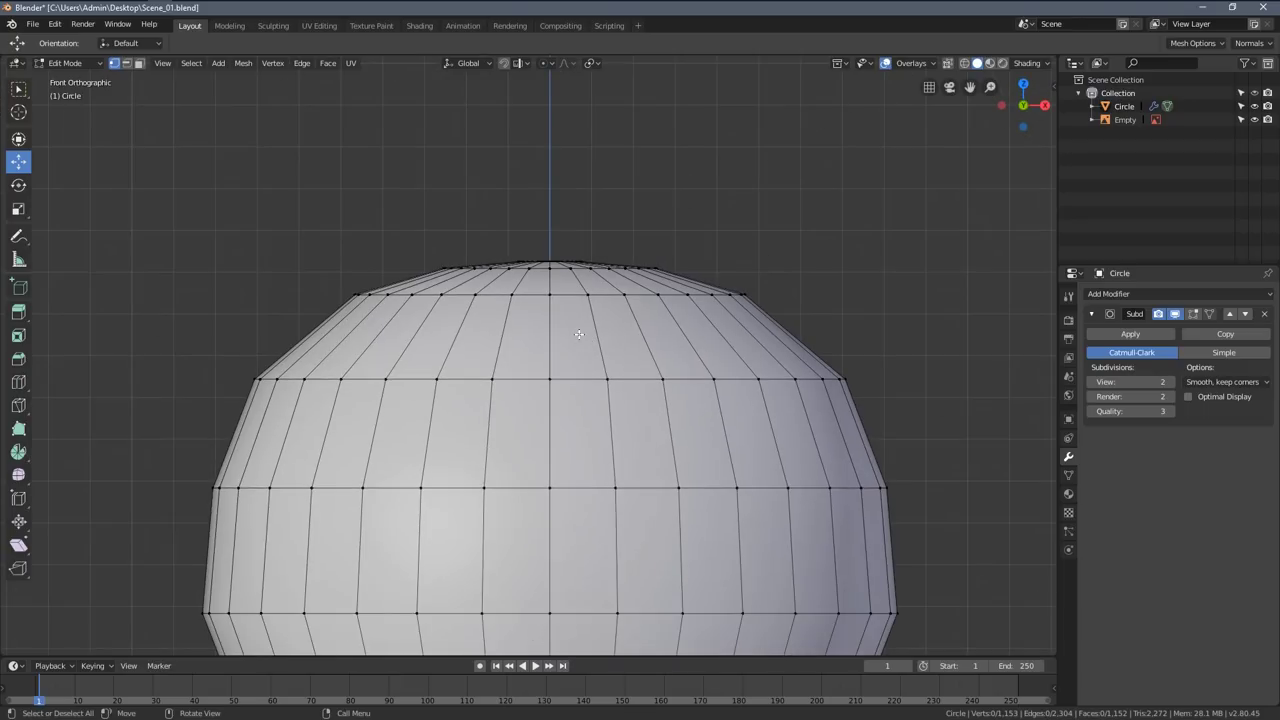
key(Tab)
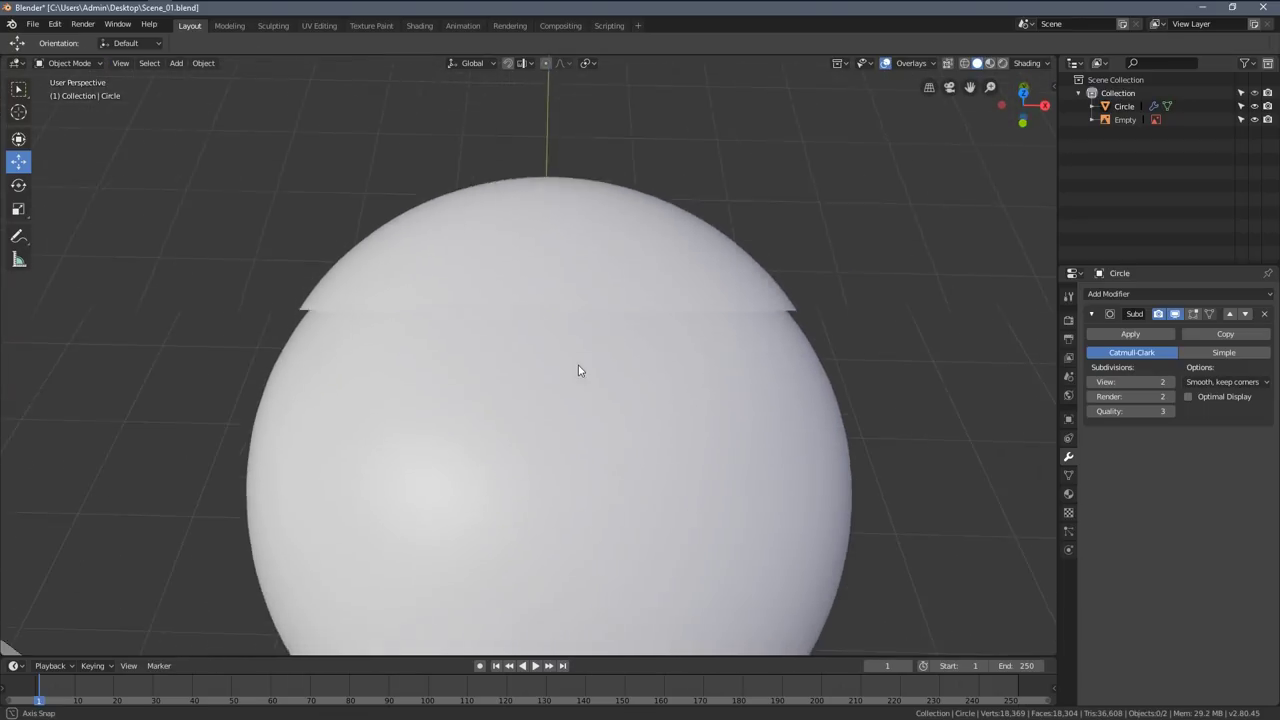
middle_drag(580, 366, 521, 295)
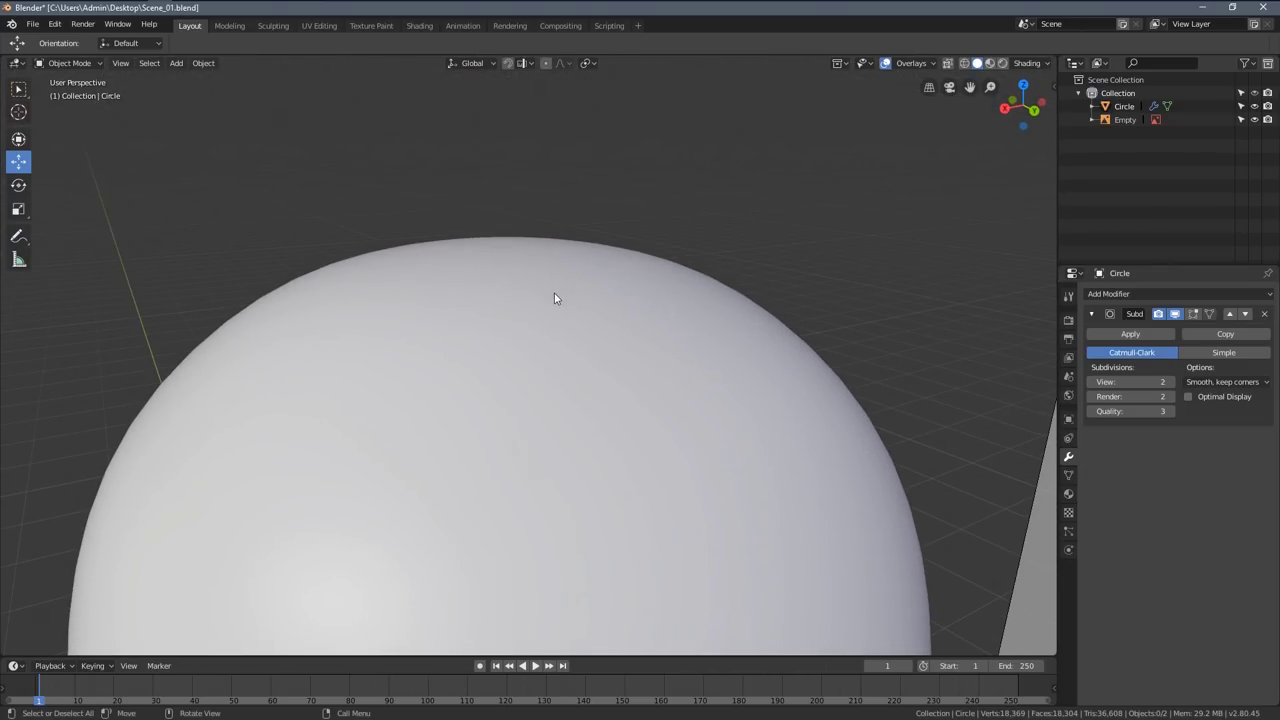
scroll(556, 296, down, 3)
key(KP_1)
scroll(558, 298, down, 4)
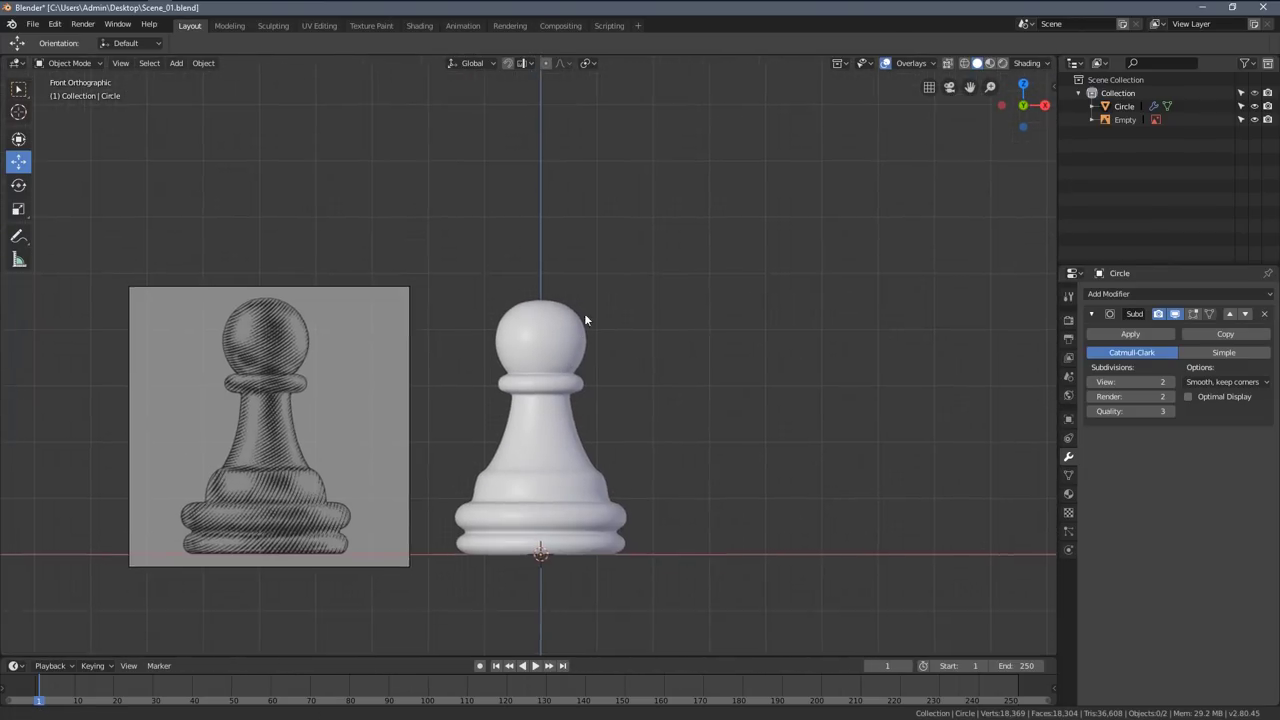
shift+middle_drag(585, 320, 609, 247)
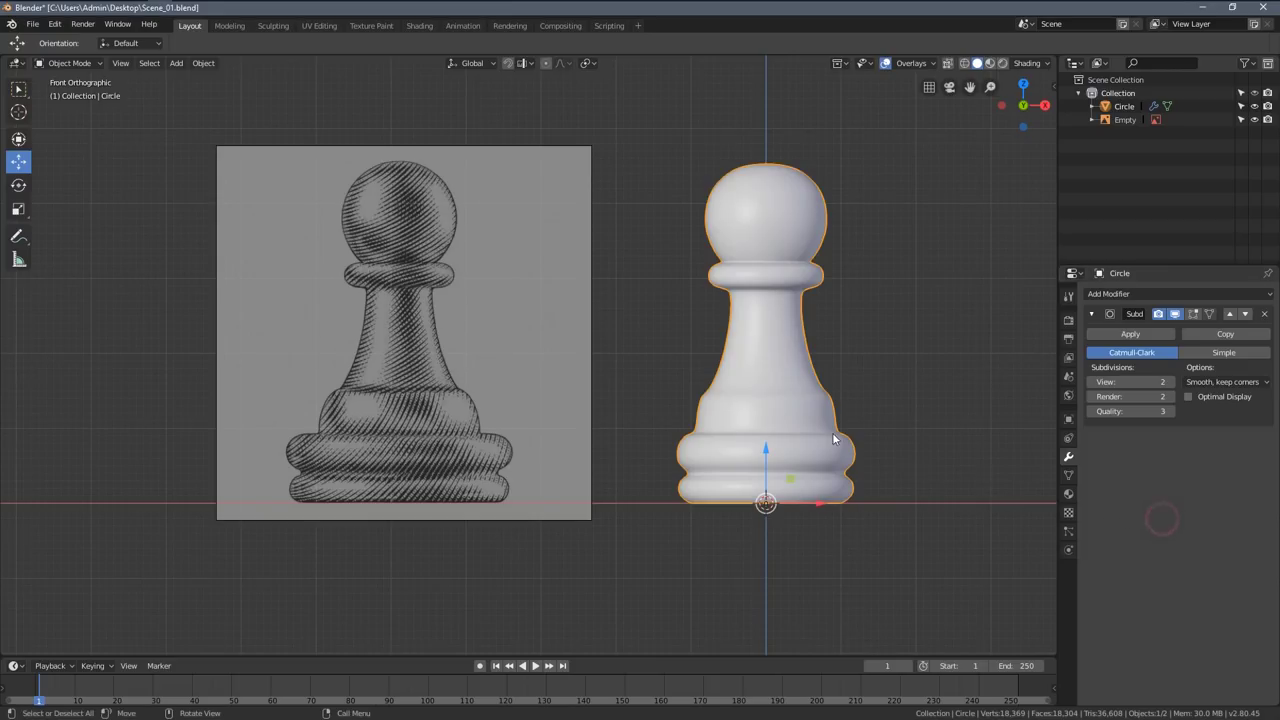
scroll(854, 454, down, 1)
scroll(854, 454, up, 1)
- In wireframe, select the whole base below the neck and scale it outward by about 1.21 without changing its height
key(Tab)
scroll(845, 450, up, 2)
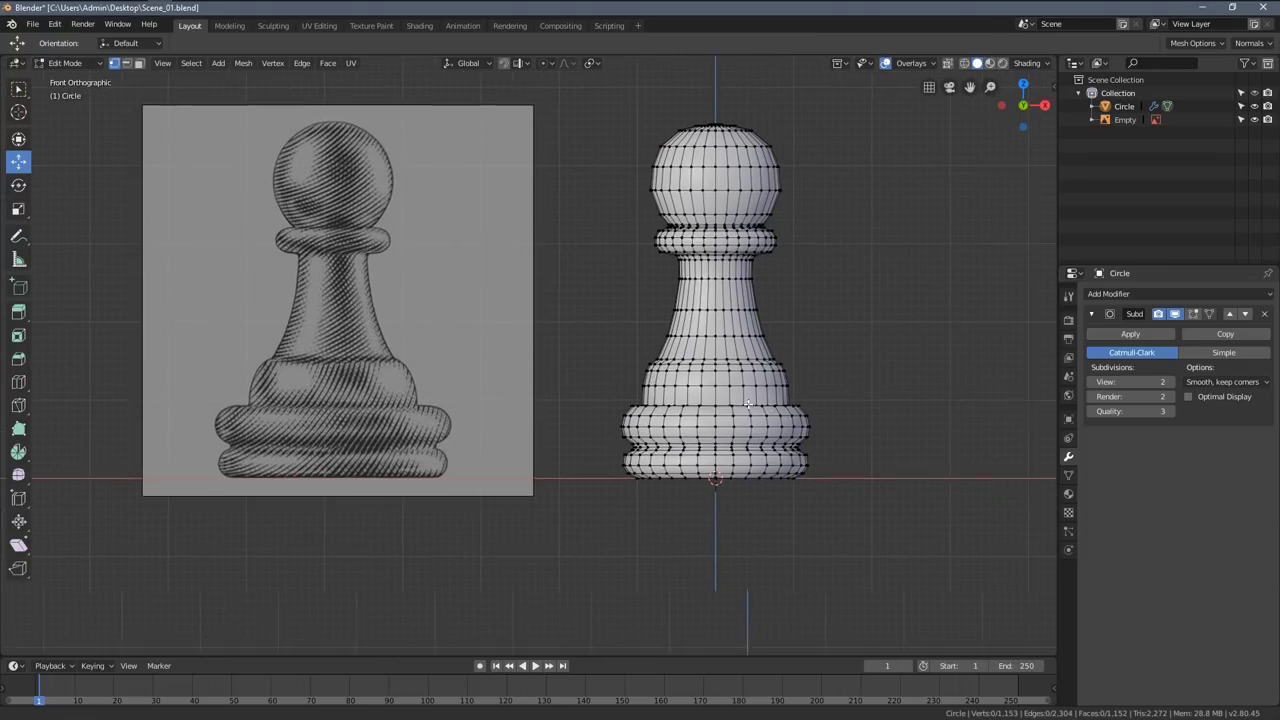
key(z)
click(619, 389)
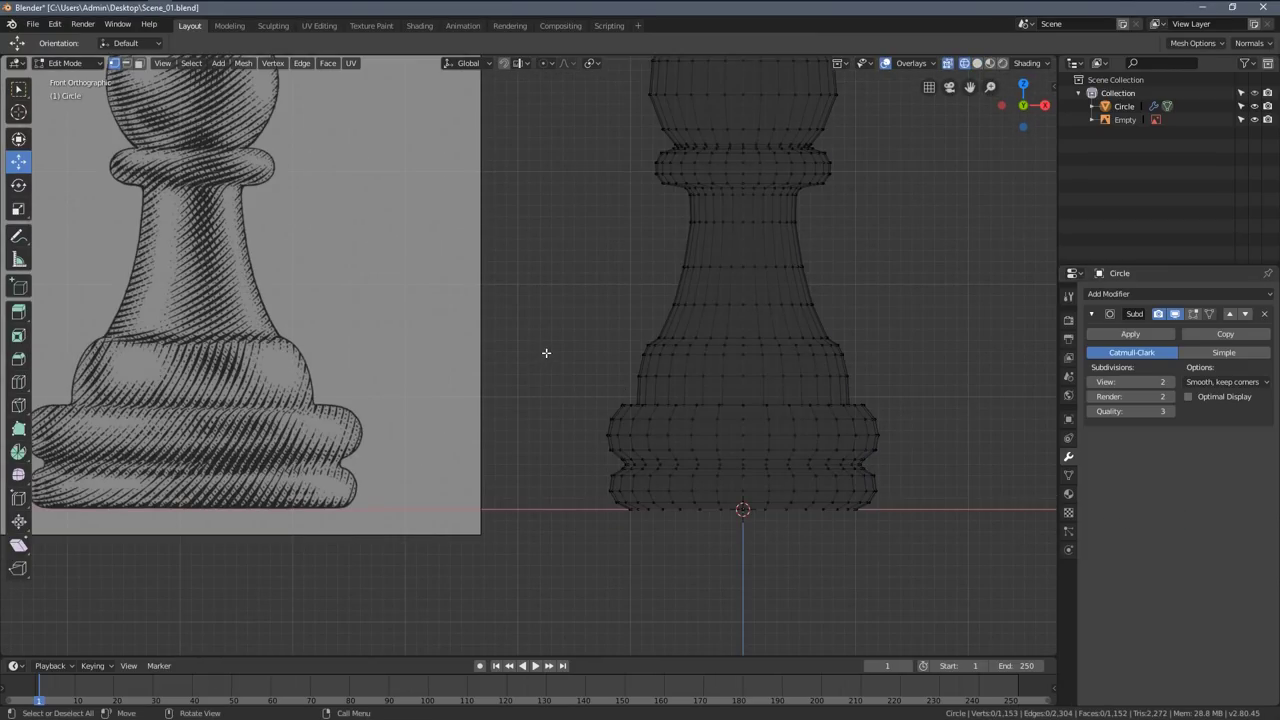
key(b)
drag(564, 324, 943, 538)
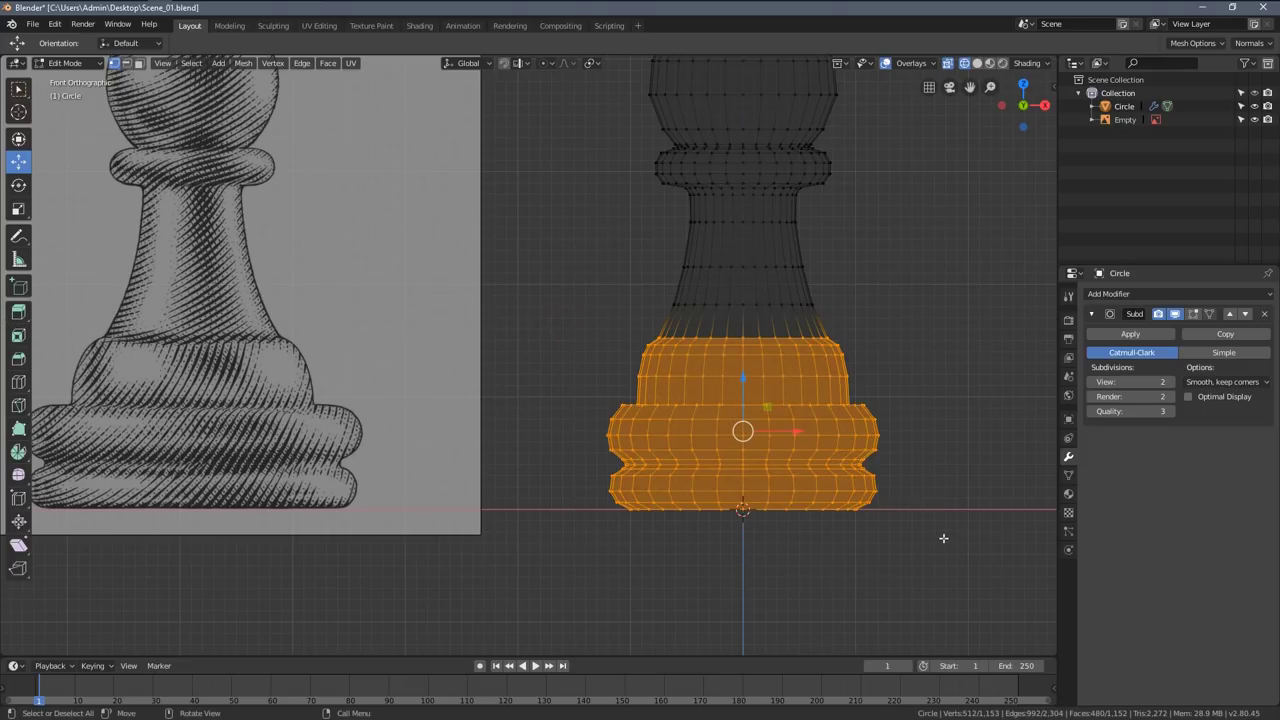
key(s)
key(shift+z)
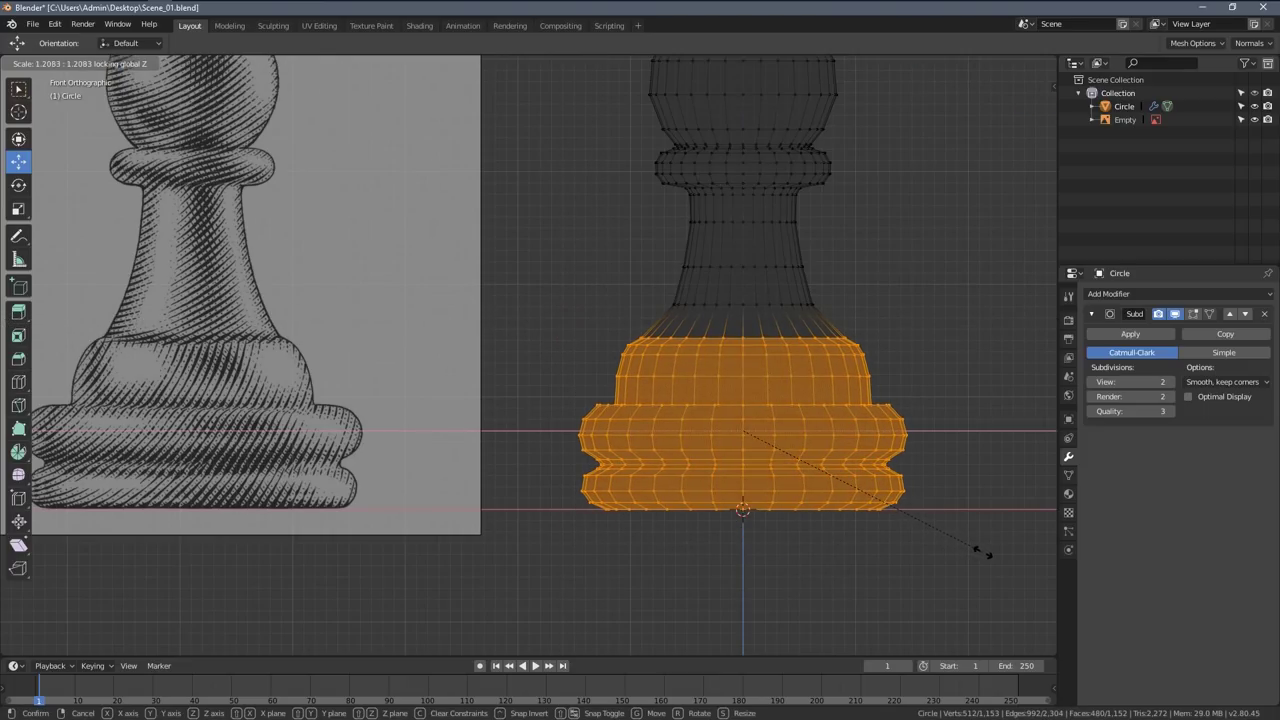
click(981, 551)
- Select only the two bottom rims of the base and scale them outward by about 1.11, locking the Z axis
click(577, 416)
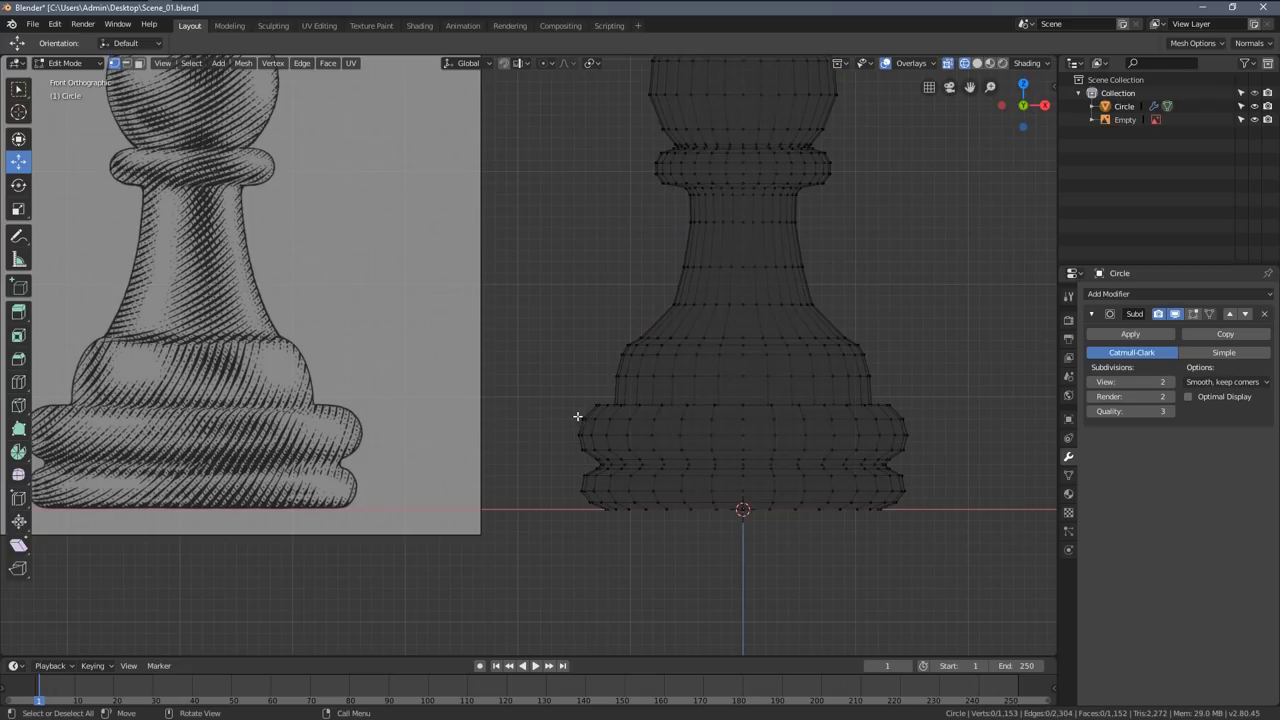
key(b)
drag(551, 391, 949, 545)
key(s)
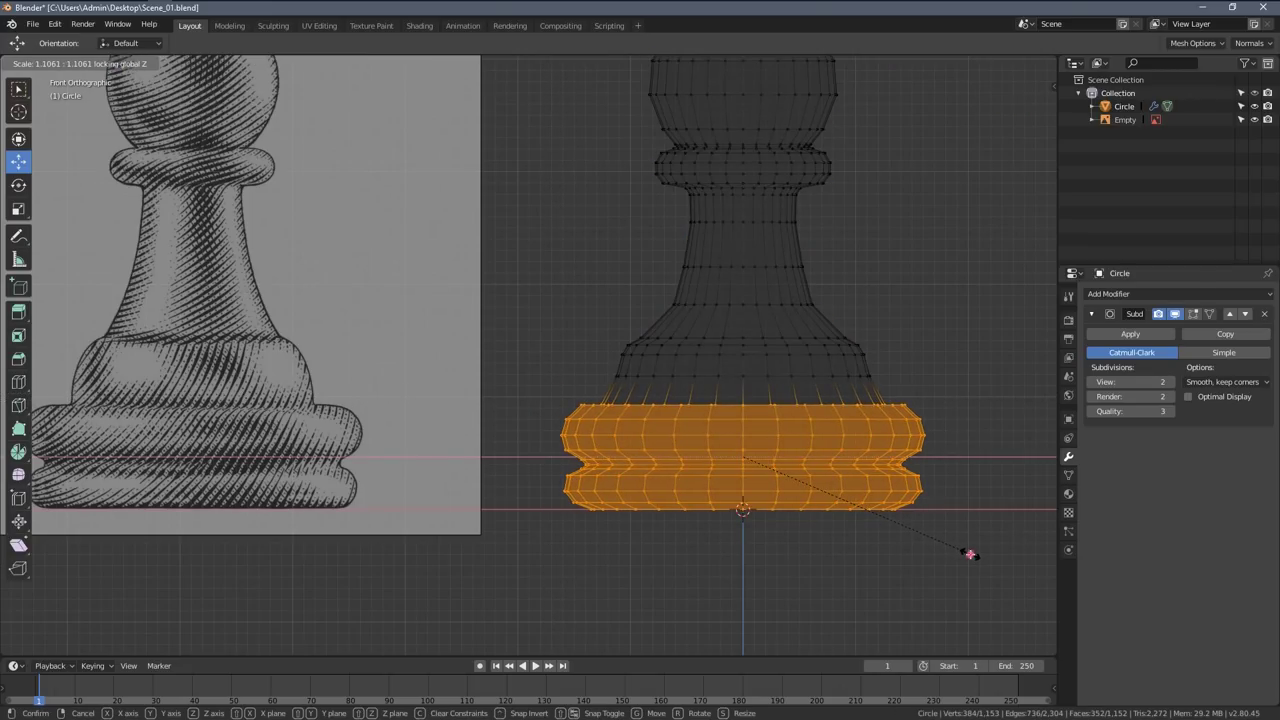
click(966, 551)
key(alt+a)
- Lower the middle edge loop of the tier above the rims and scale it outward by about 1.08
alt+click(669, 377)
scroll(668, 378, up, 2)
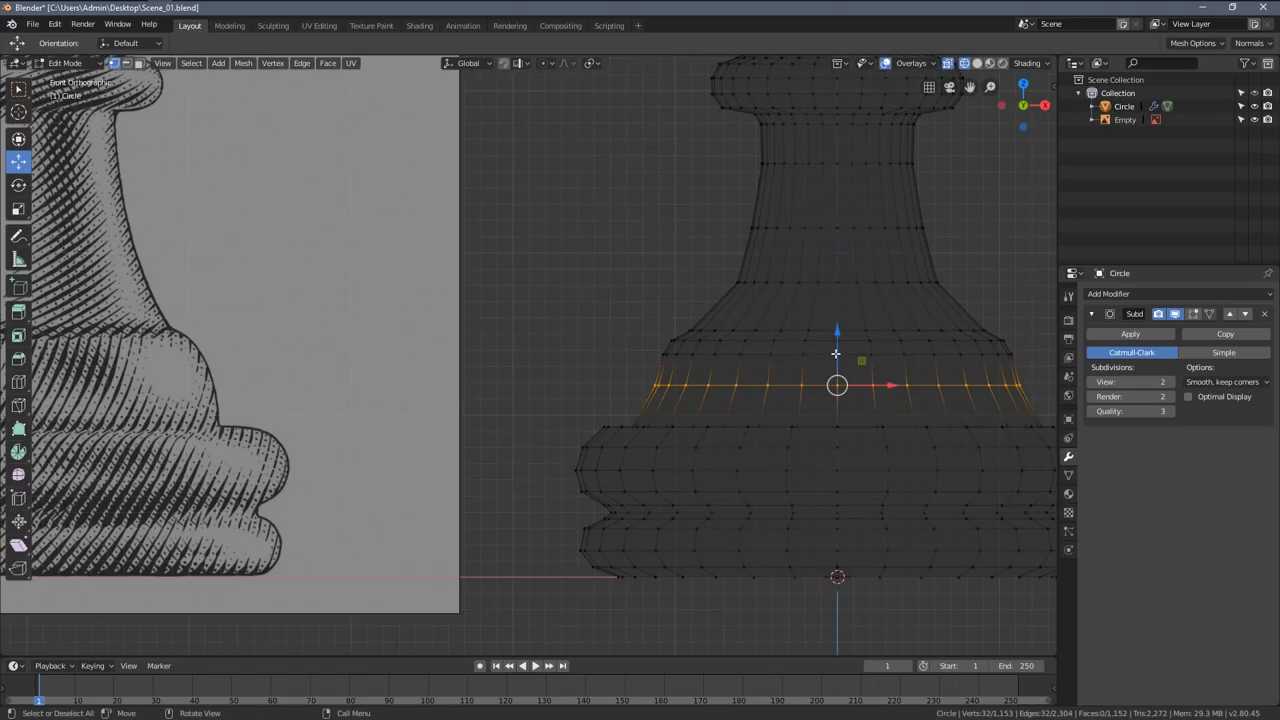
key(g)
drag(831, 340, 823, 357)
key(s)
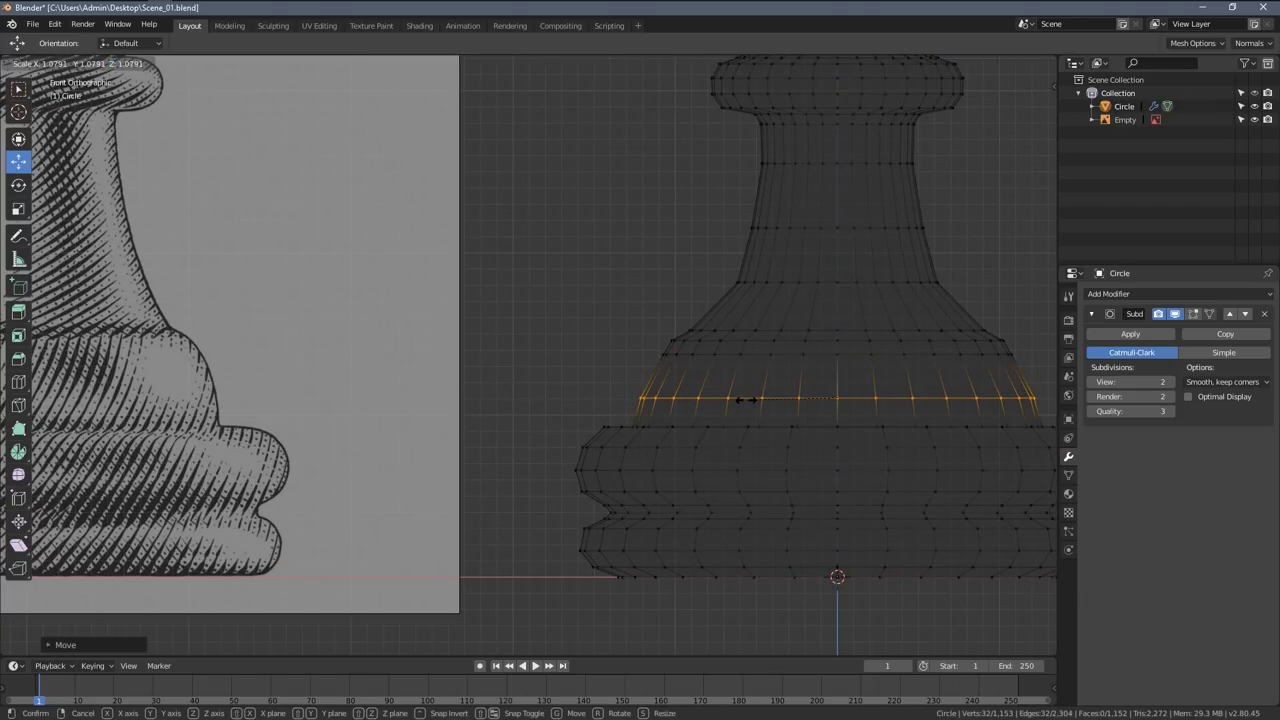
click(743, 398)
key(alt+a)
- Scale the edge loop near the top of that tier slightly outward
scroll(774, 370, up, 2)
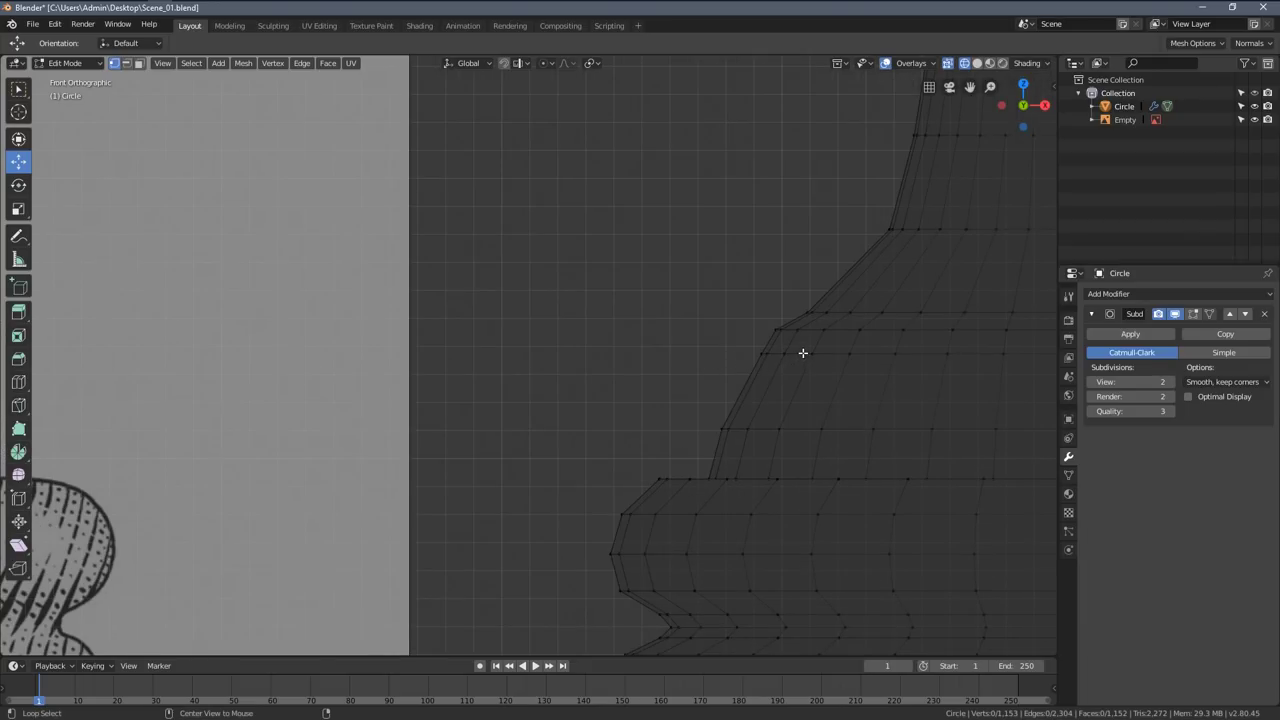
alt+click(803, 353)
key(s)
click(713, 404)
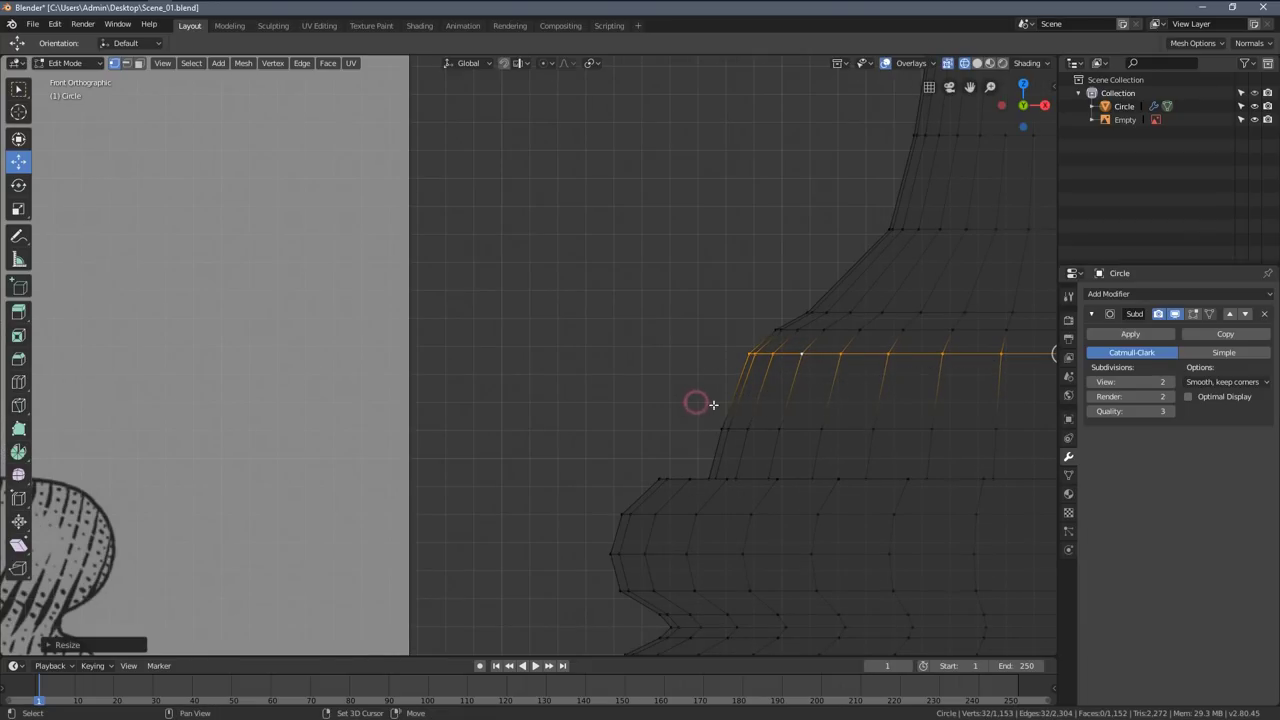
key(alt+a)
- Bevel the tier's lowered middle edge loop into a narrow band of loops just above the rims
alt+click(766, 429)
scroll(809, 433, down, 1)
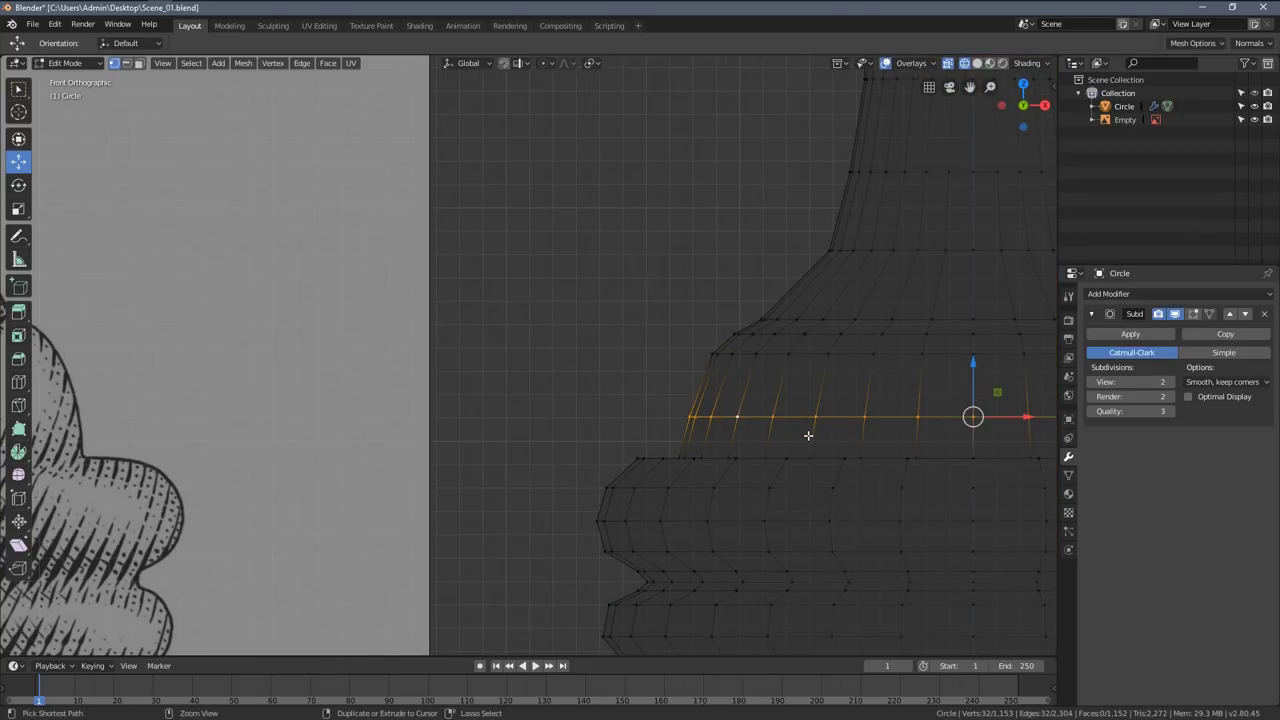
key(ctrl+b)
click(777, 443)
scroll(679, 407, down, 3)
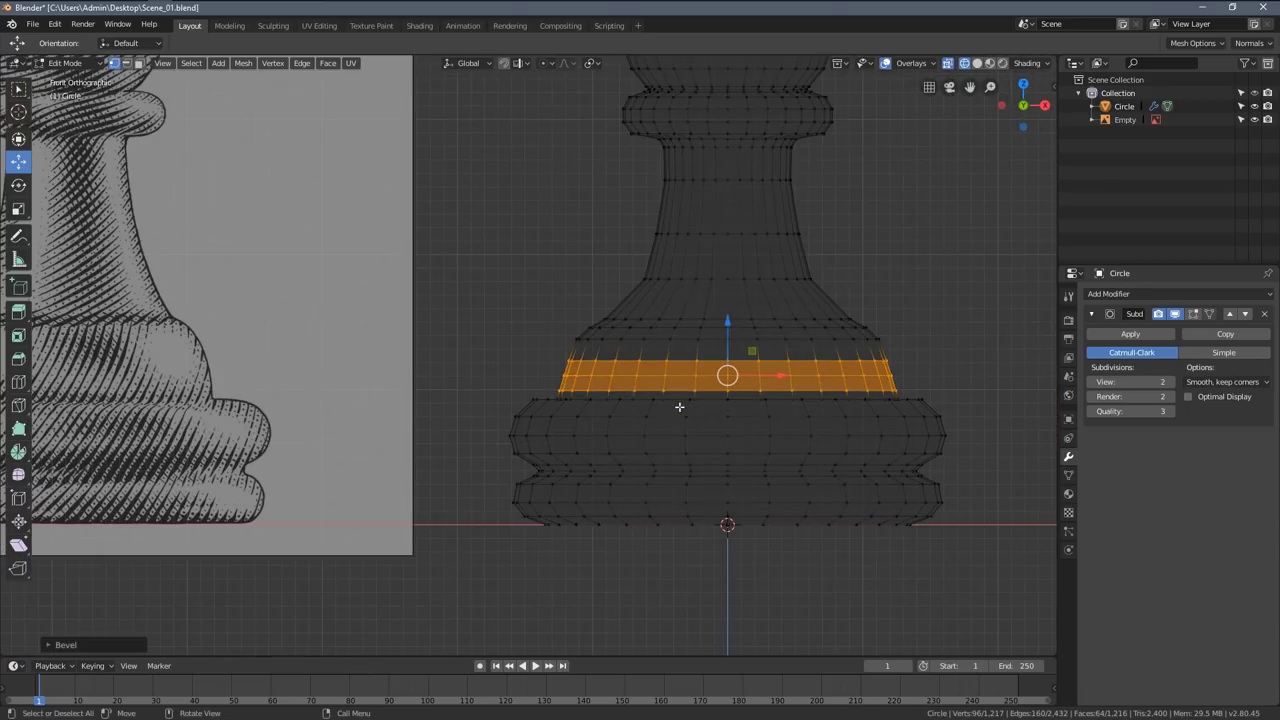
key(a)
- Return to solid shading in Object Mode and compare the widened base with the reference drawing
scroll(639, 415, down, 2)
key(z)
click(724, 423)
key(Tab)
scroll(655, 429, down, 2)
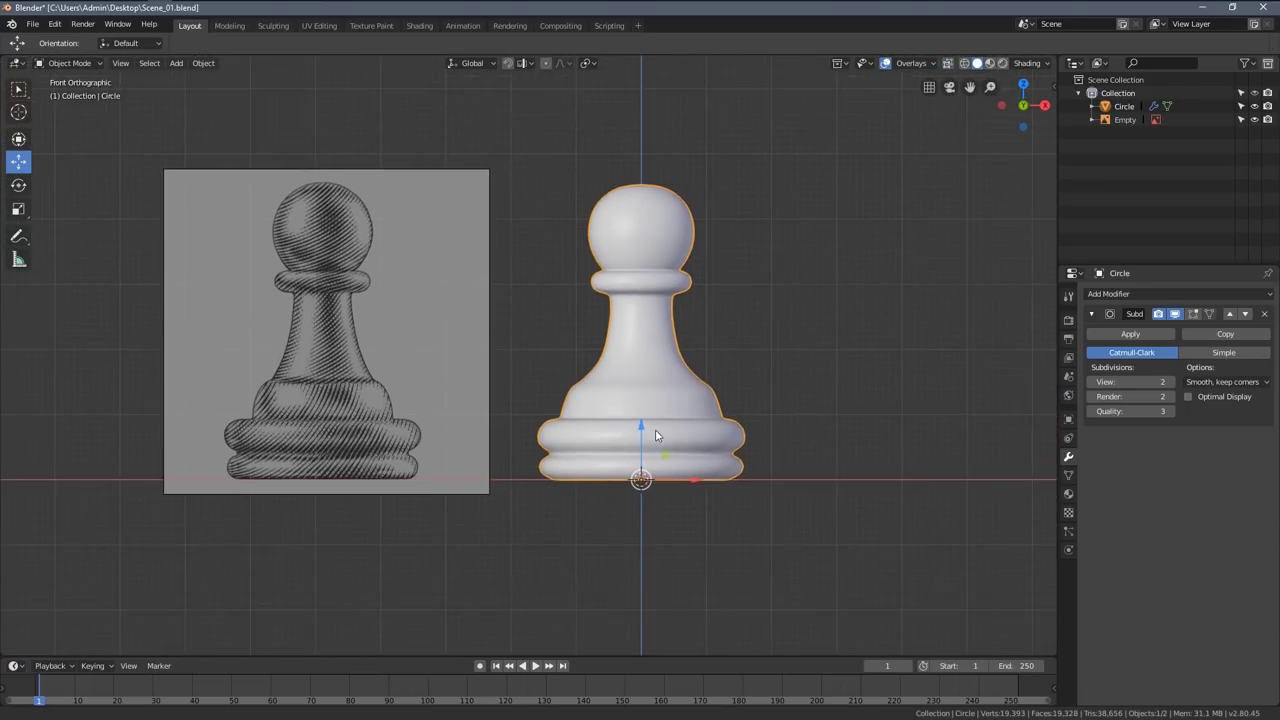
scroll(657, 430, up, 5)
scroll(659, 429, down, 2)
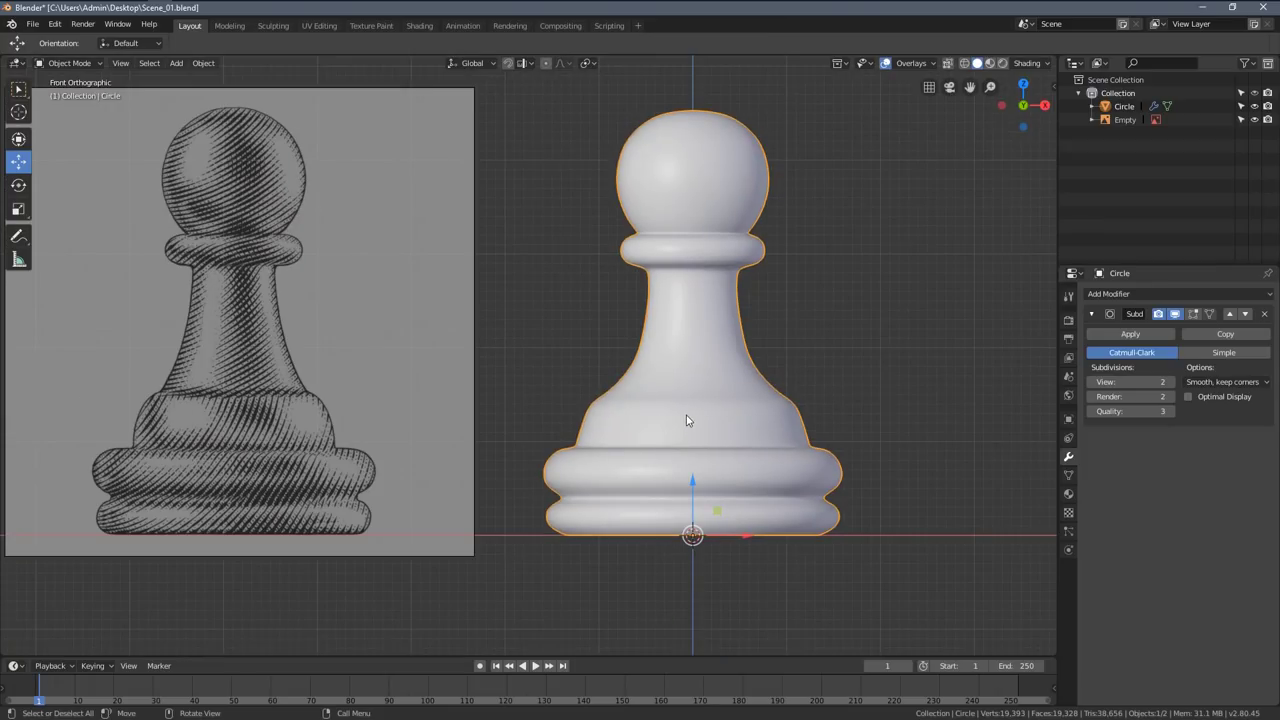
scroll(700, 422, up, 2)
scroll(768, 419, down, 1)
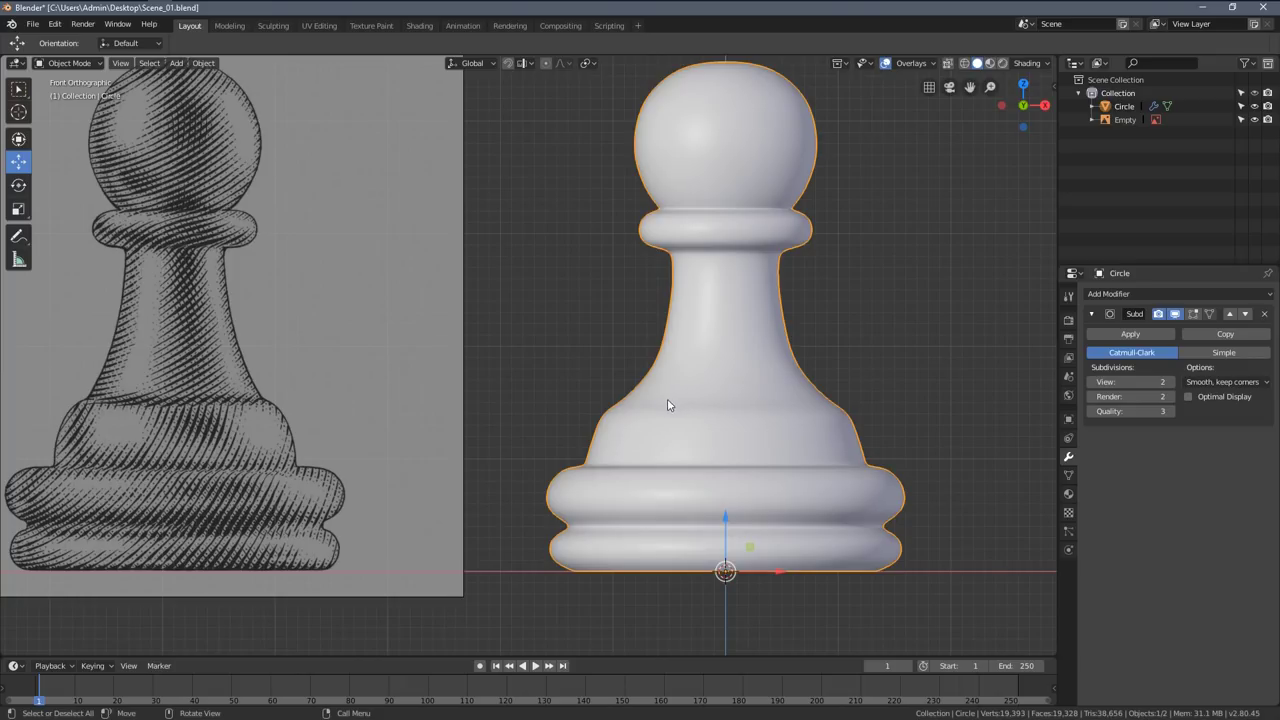
- In Edit Mode, scale the lowest edge loop of the tier, just above the upper base rim, slightly inward
key(Tab)
scroll(644, 401, up, 2)
key(alt+a)
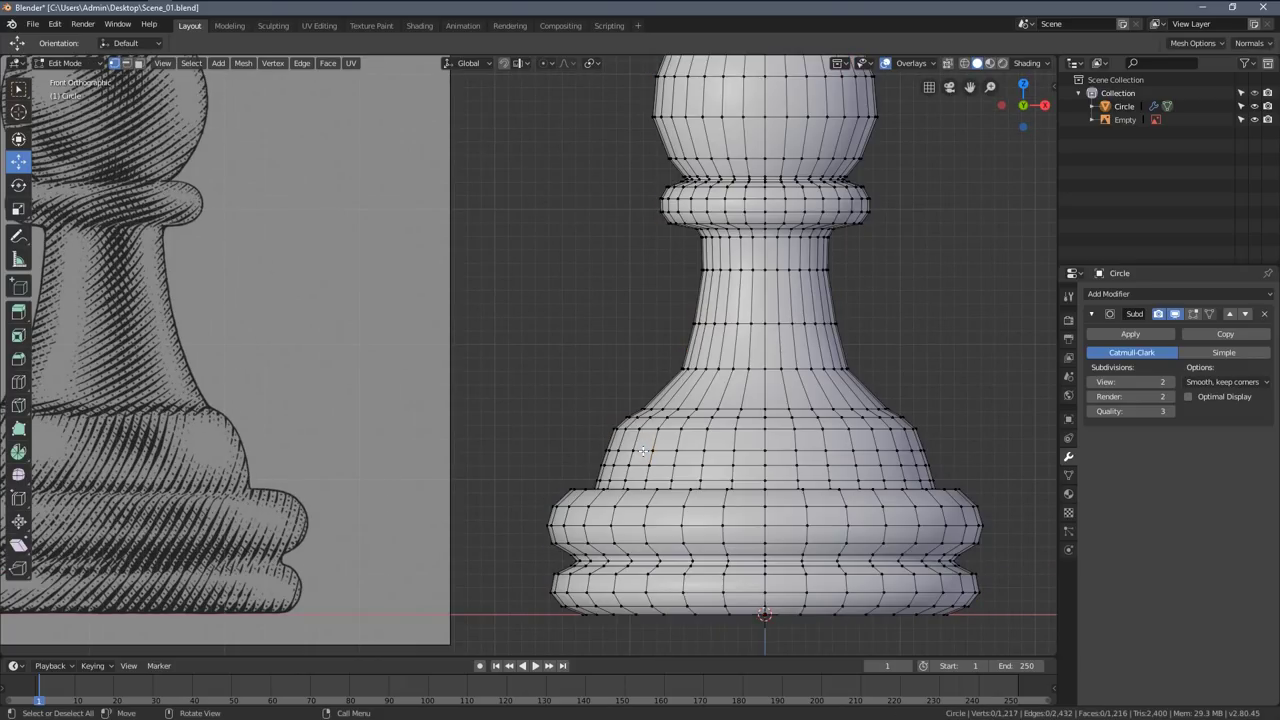
alt+click(682, 442)
drag(757, 398, 753, 358)
scroll(645, 374, up, 2)
key(a)
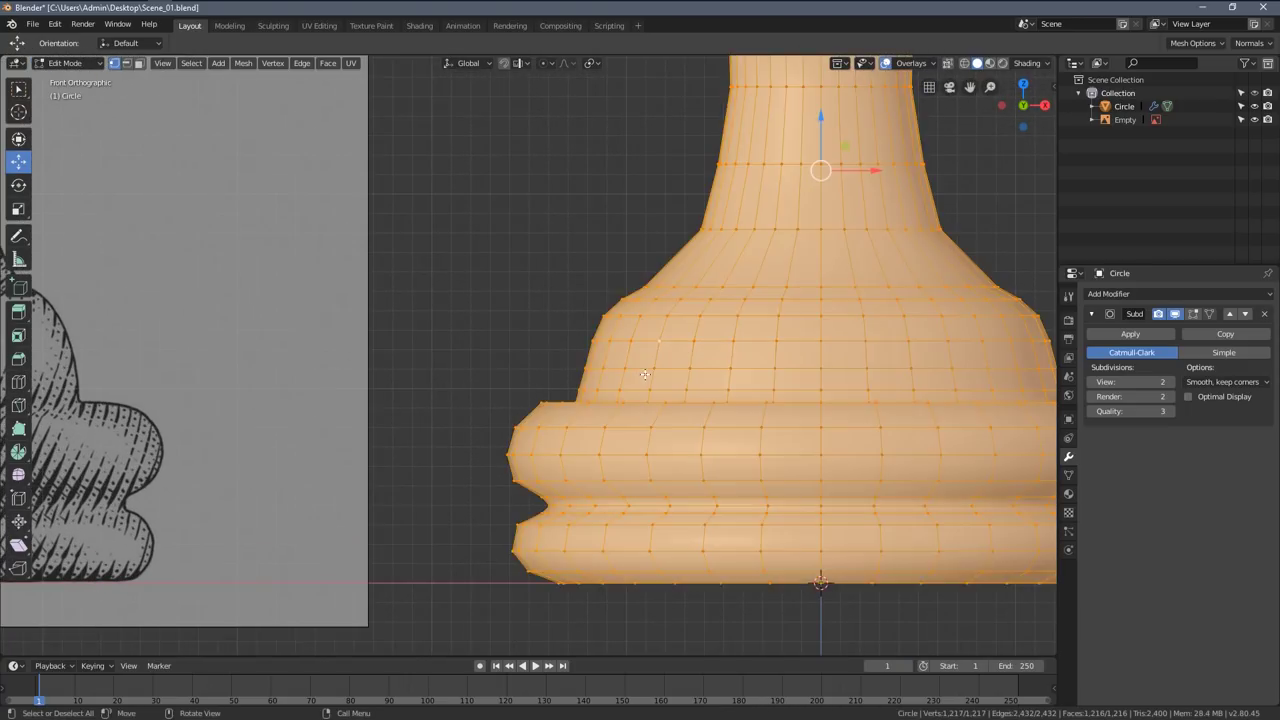
key(alt+a)
scroll(600, 395, up, 4)
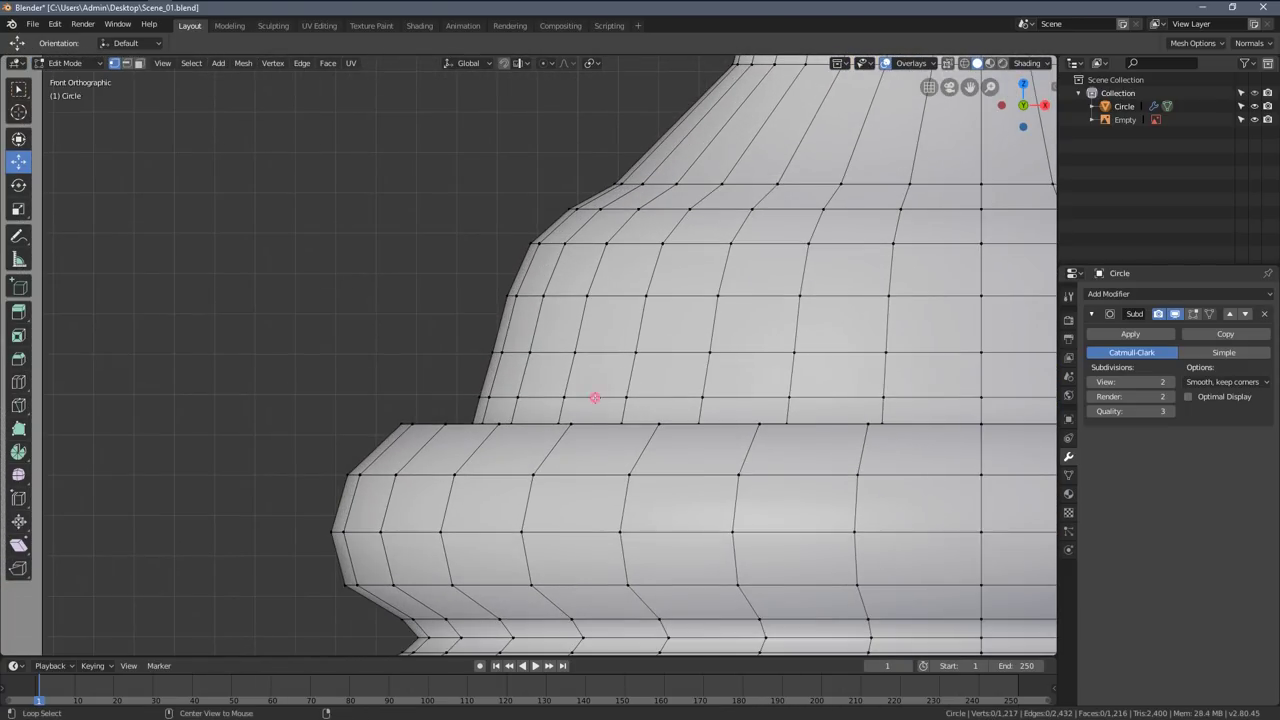
alt+click(595, 398)
key(s)
click(560, 446)
key(alt+a)
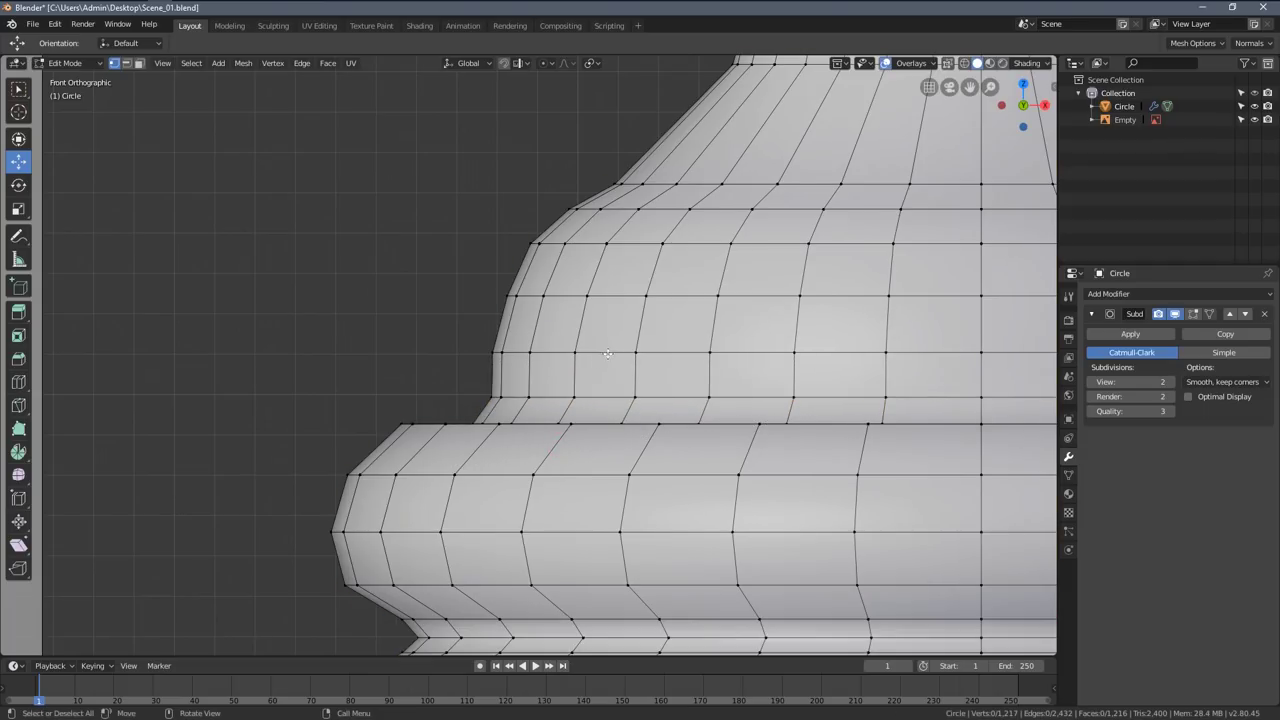
- Scale the next two edge loops up the tier slightly inward, one after the other, to even out its side profile
alt+click(607, 353)
key(s)
click(578, 360)
key(a)
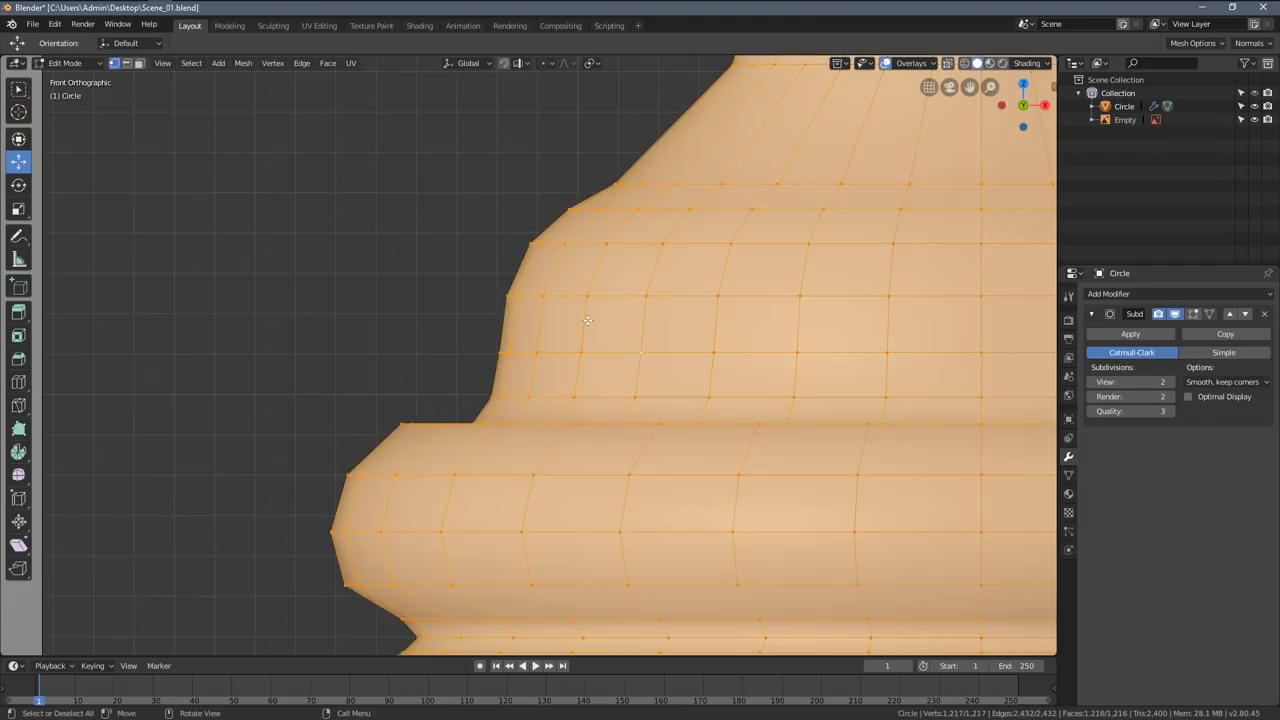
key(alt+a)
alt+click(614, 294)
key(s)
click(570, 386)
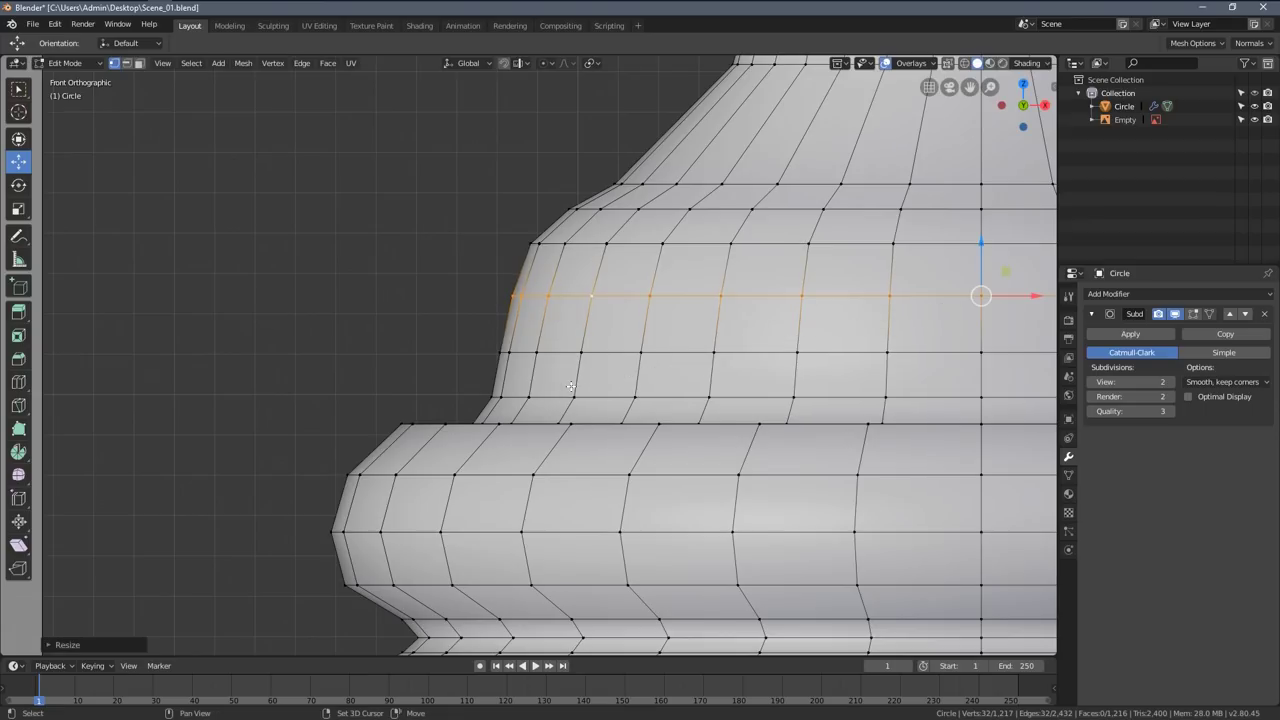
- Return to Object Mode and examine the whole smoothed pawn beside the reference drawing, from the front and from below
scroll(570, 386, down, 5)
key(Tab)
scroll(571, 390, down, 4)
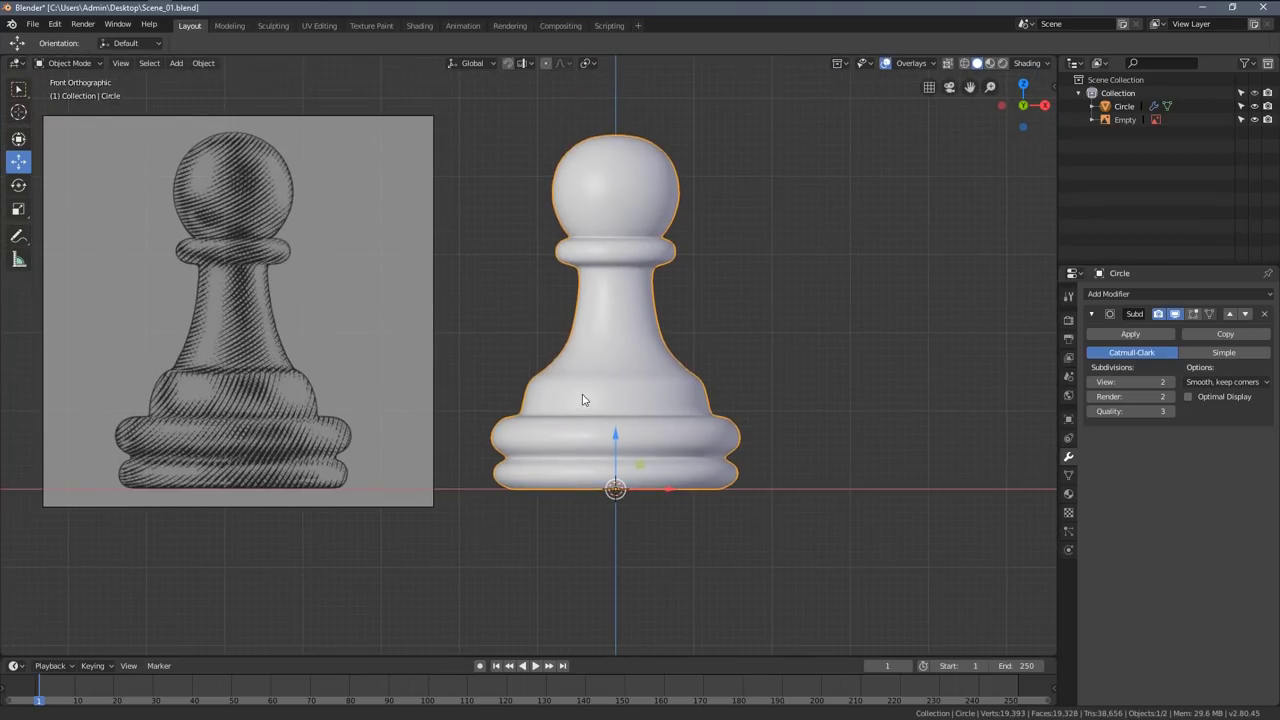
scroll(583, 400, up, 1)
scroll(586, 400, down, 3)
scroll(610, 398, up, 2)
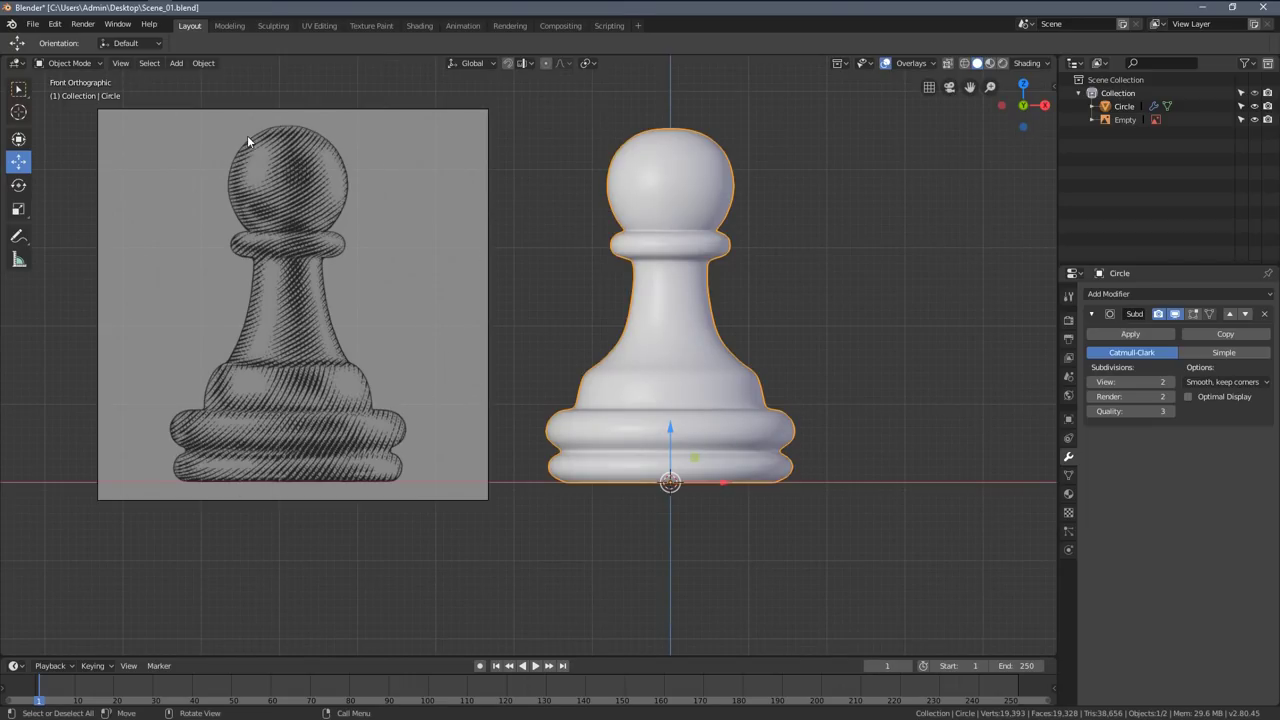
shift+middle_drag(315, 212, 368, 223)
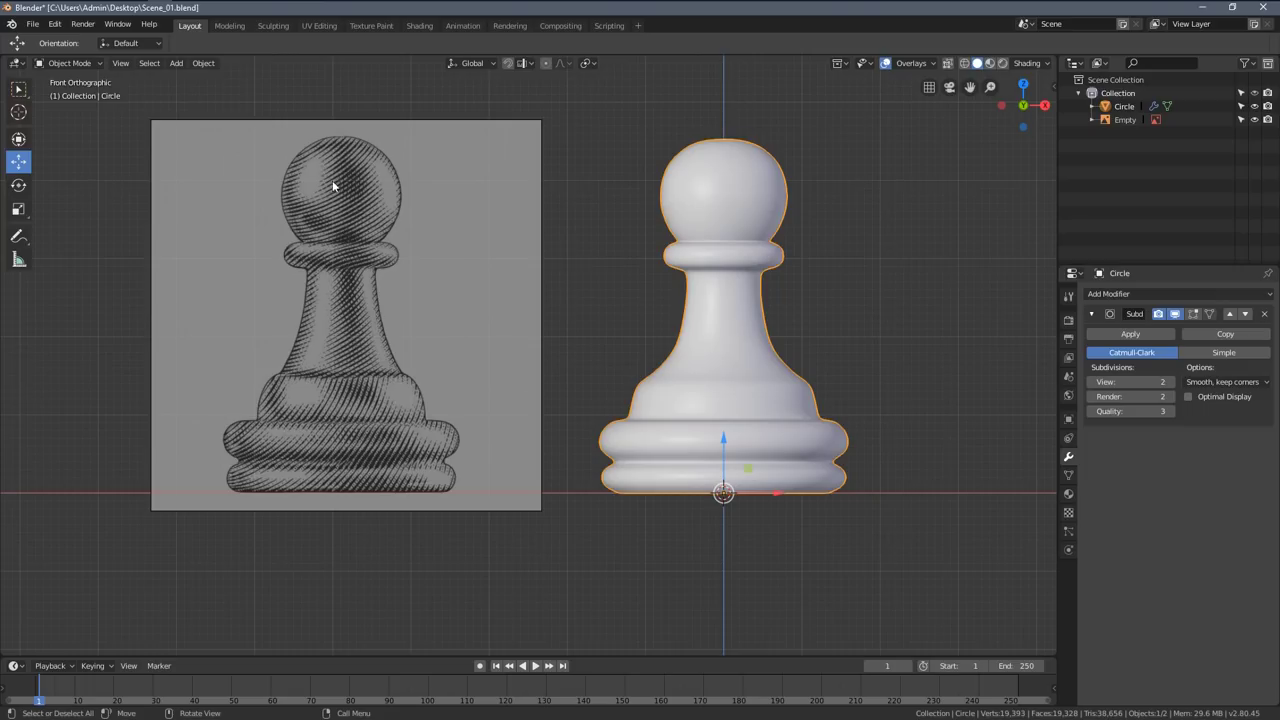
key(ctrl+shift+Tab)
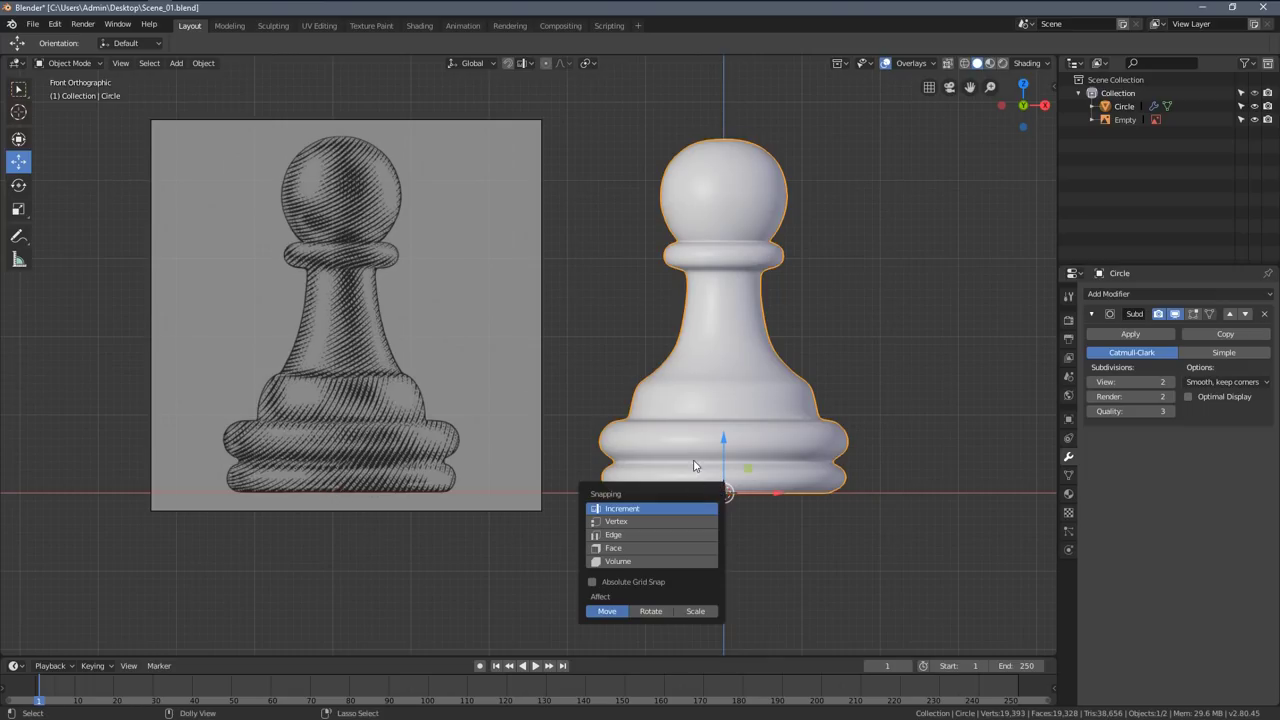
middle_drag(712, 436, 703, 368)
key(Tab)
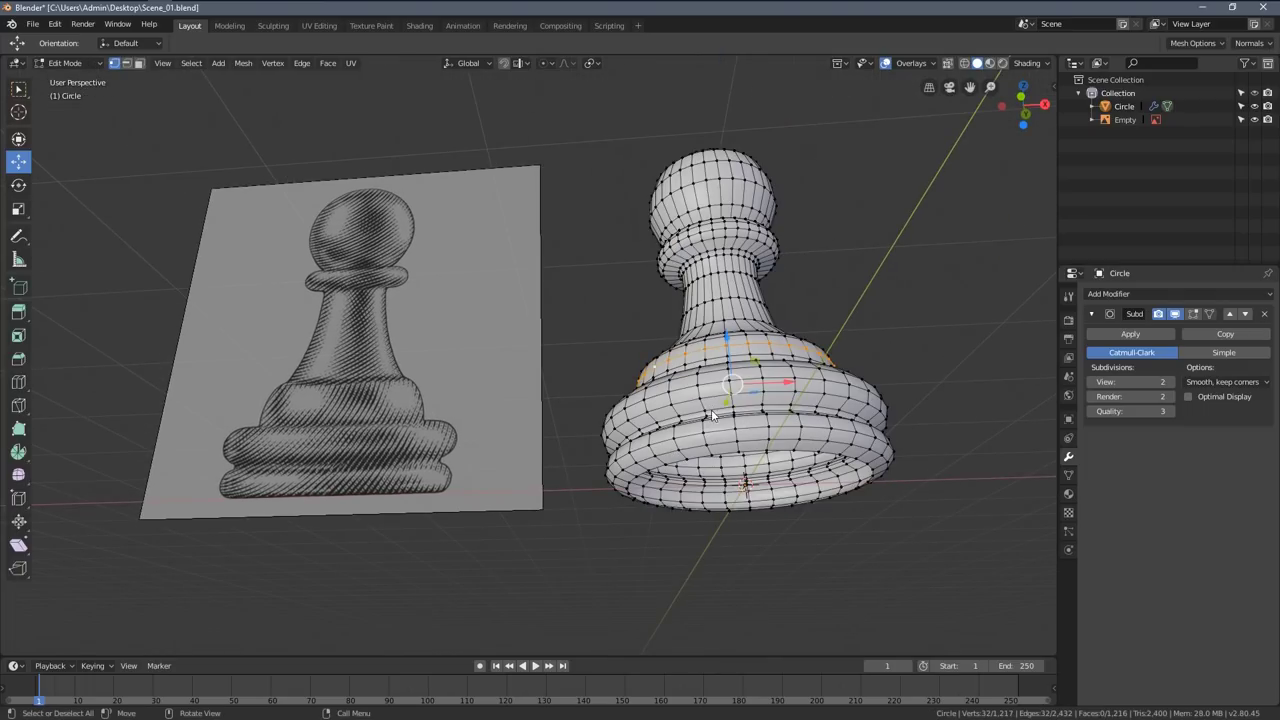
key(Tab)
key(KP_1)
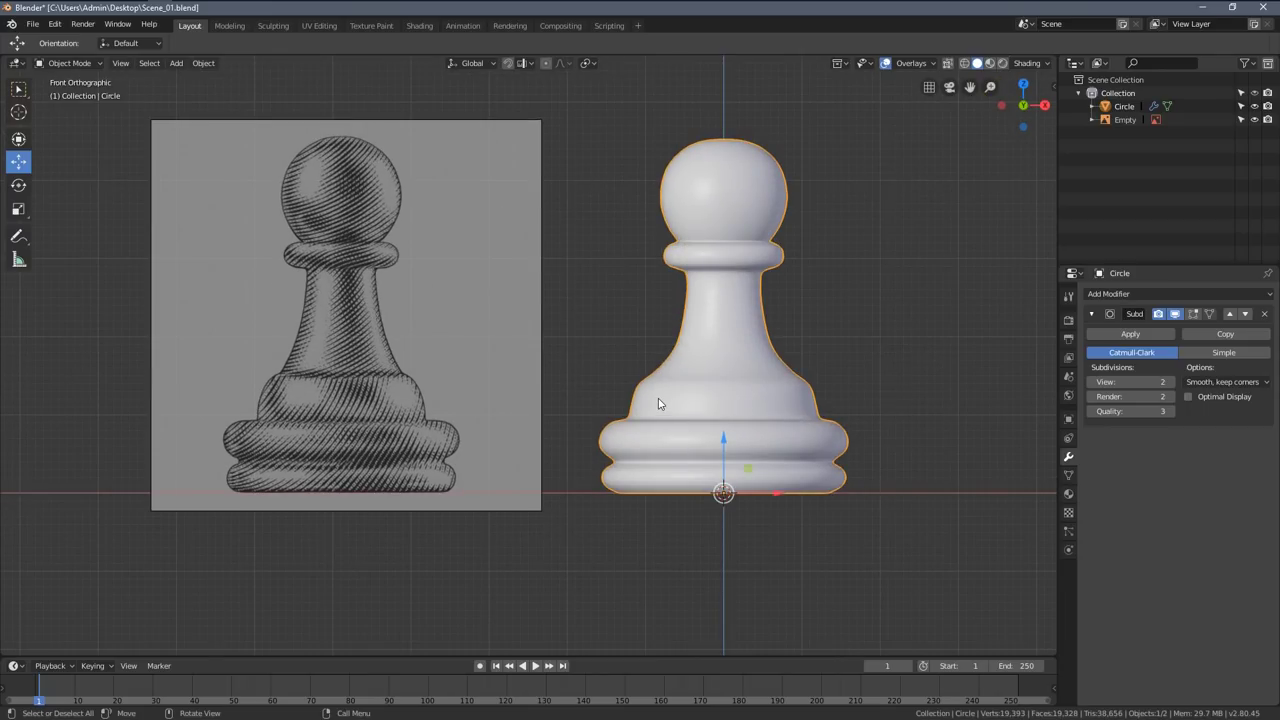
shift+middle_drag(771, 364, 783, 408)
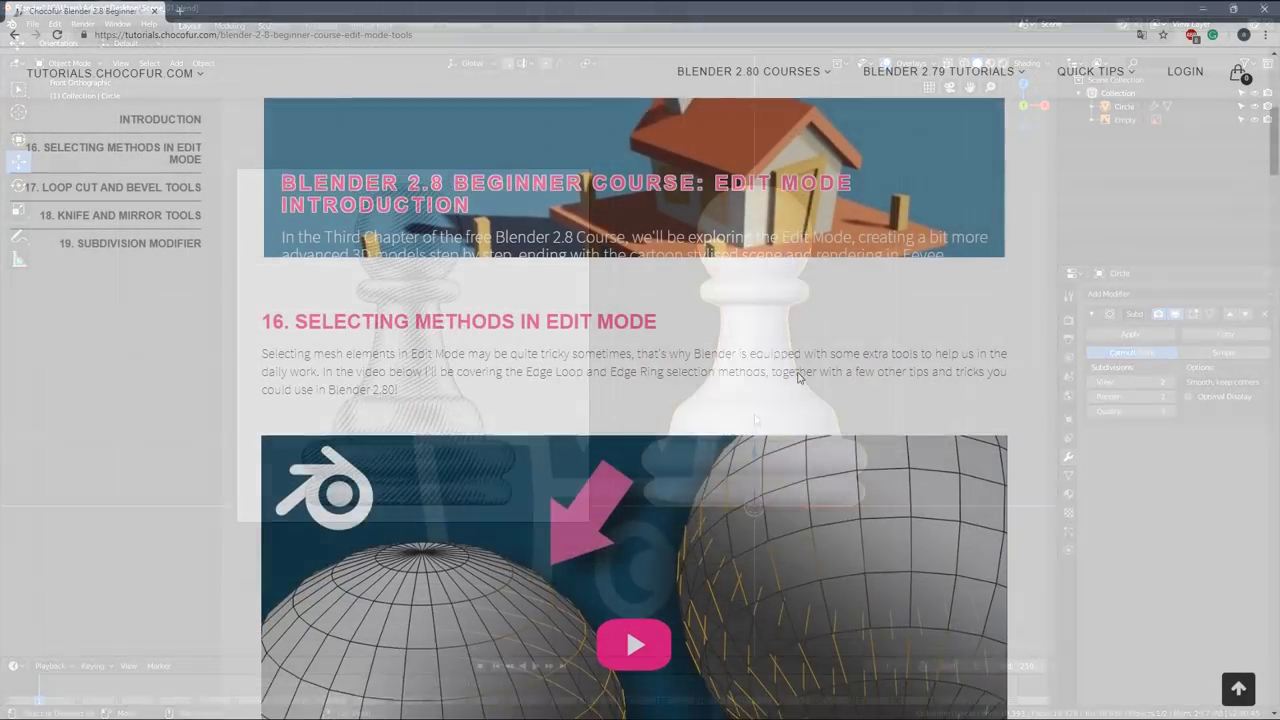
- Switch to the browser and look through the course's edit mode tools page, including its interactive smooth-shading comparison of the cylinders
scroll(626, 508, down, 6)
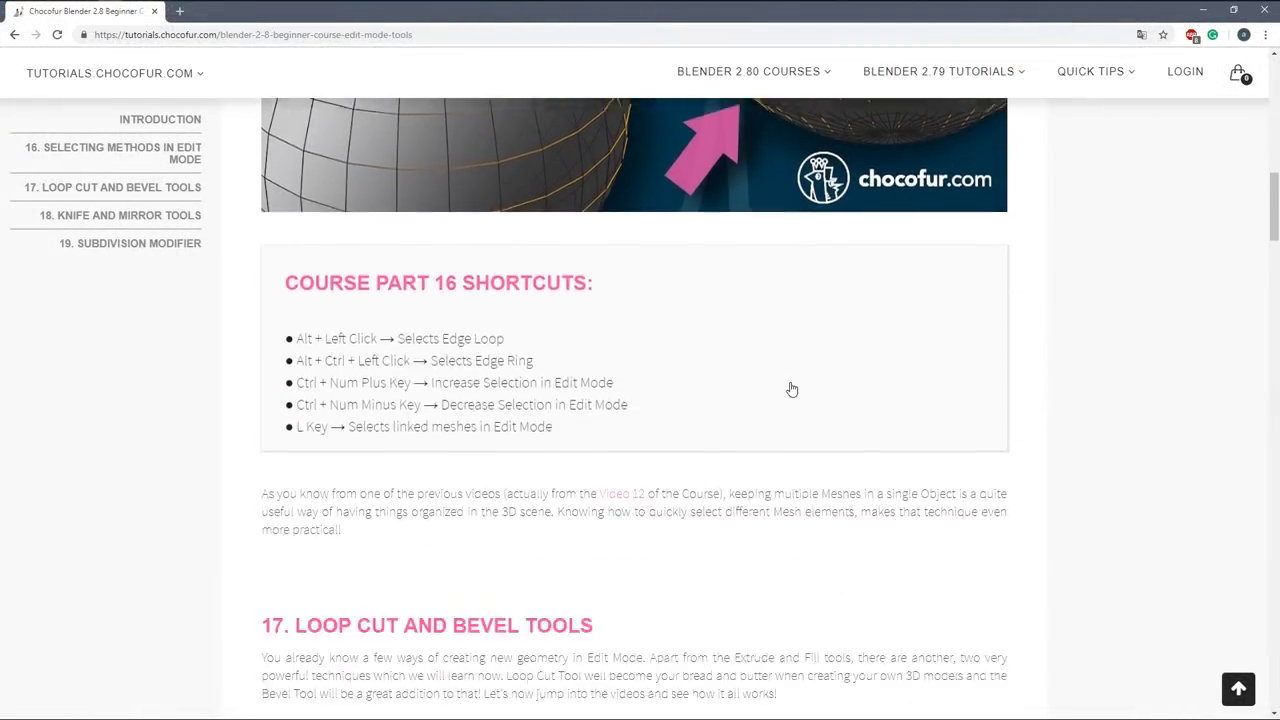
scroll(791, 388, down, 11)
scroll(850, 341, up, 1)
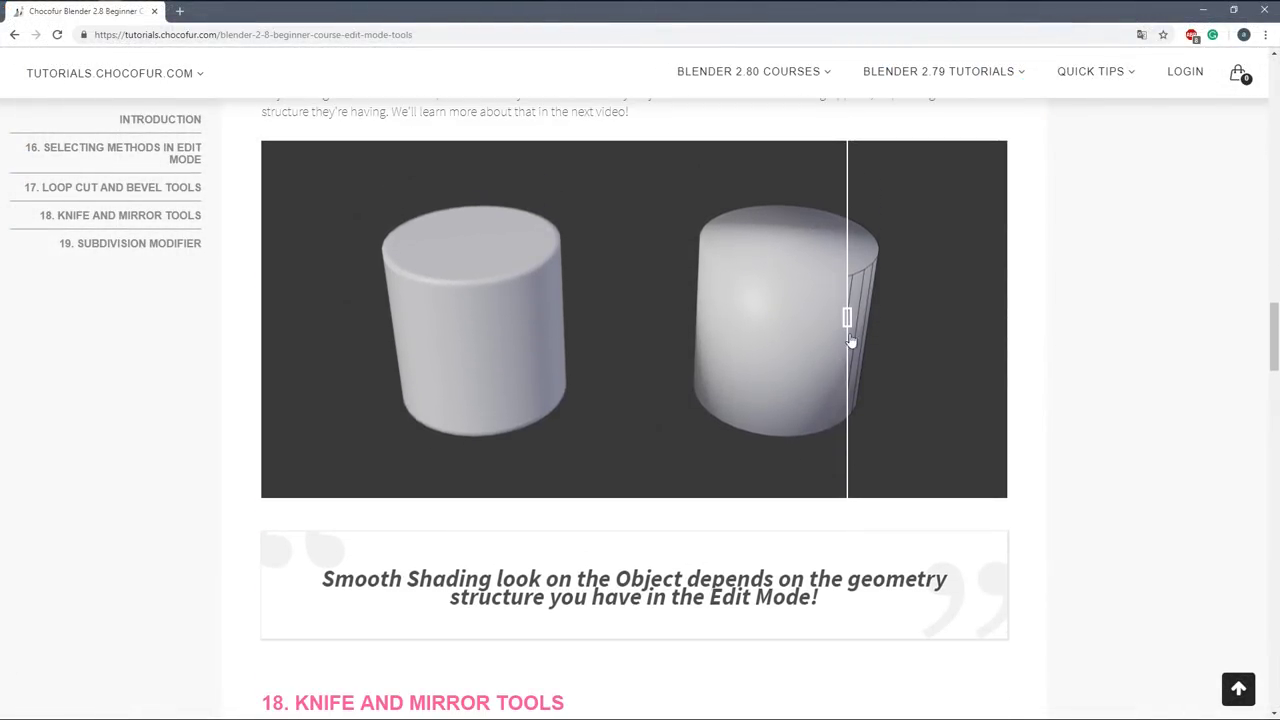
mouse_move(848, 316)
mouse_down()
mouse_move(325, 326)
mouse_move(537, 363)
mouse_move(981, 399)
mouse_move(627, 389)
mouse_up()
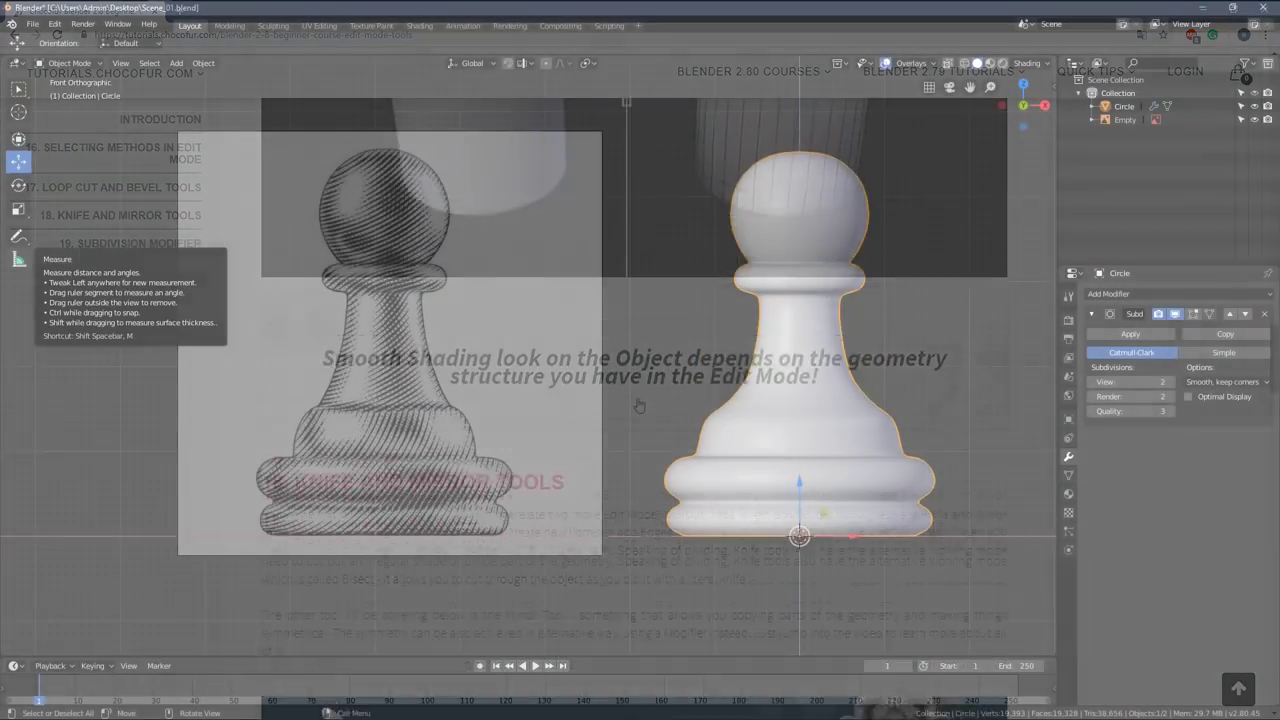